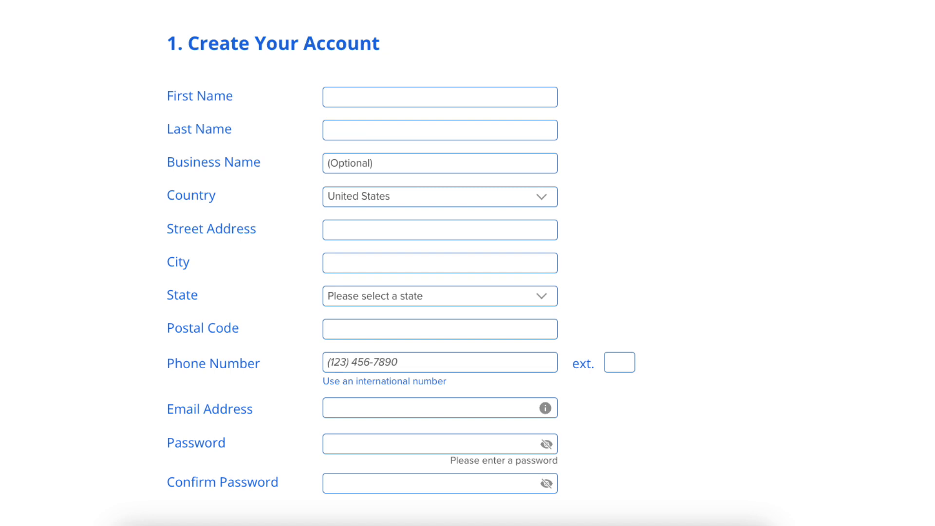
Check the service term options in the plan information and keep the 12 Month - $1.99/mo term
scroll(467, 263, down, 8)
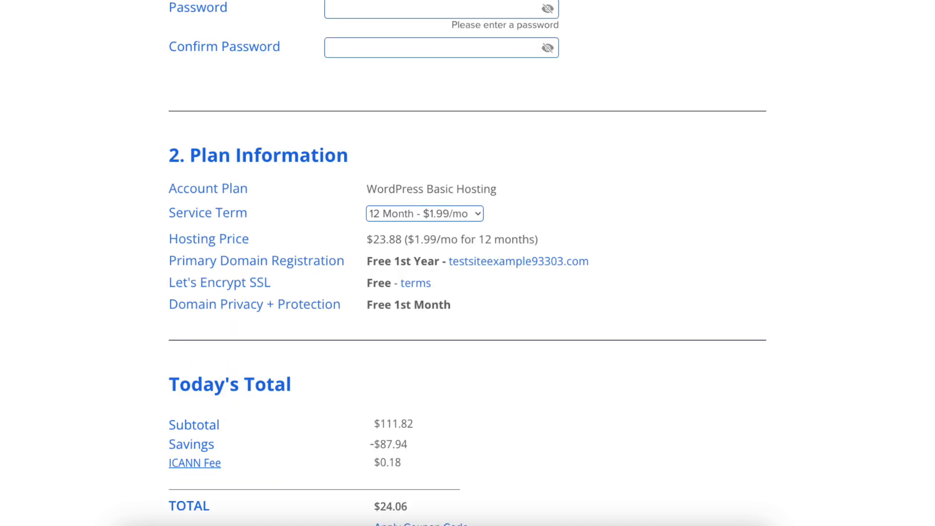
click(406, 218)
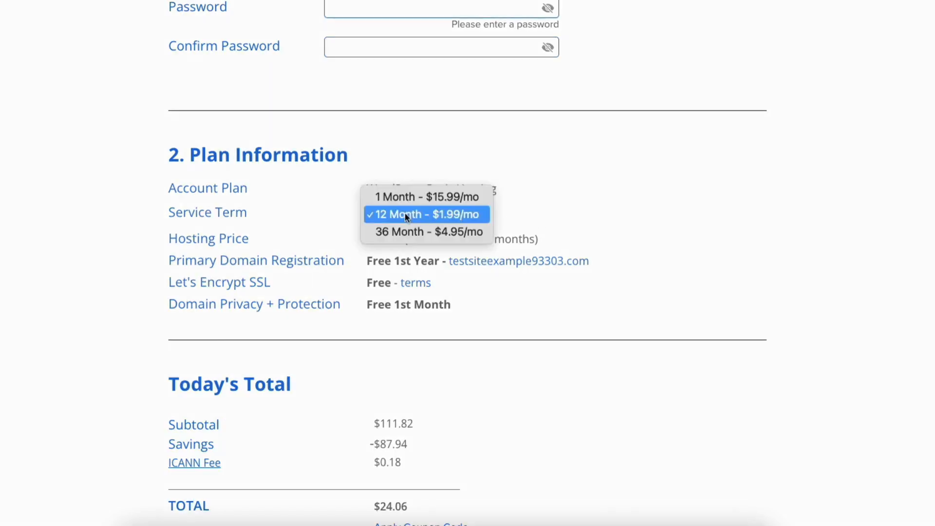
click(485, 214)
click(501, 216)
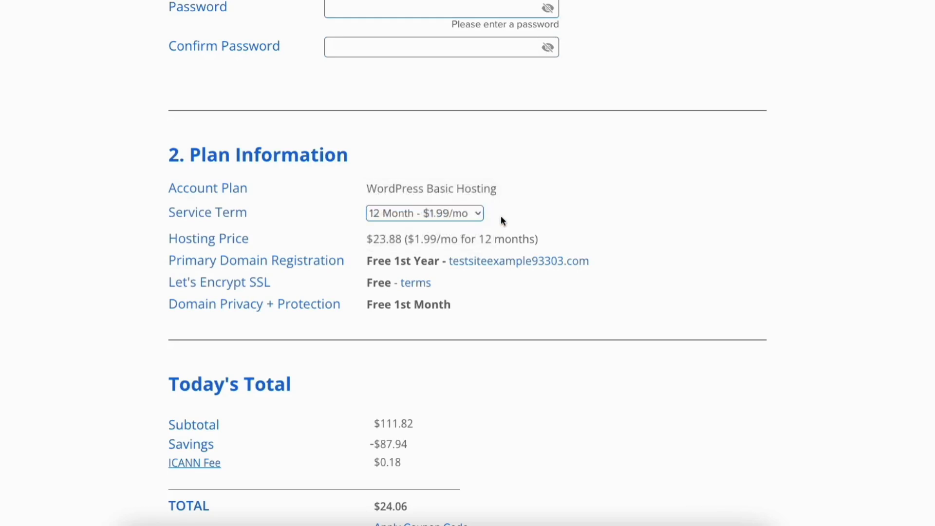
scroll(467, 263, down, 4)
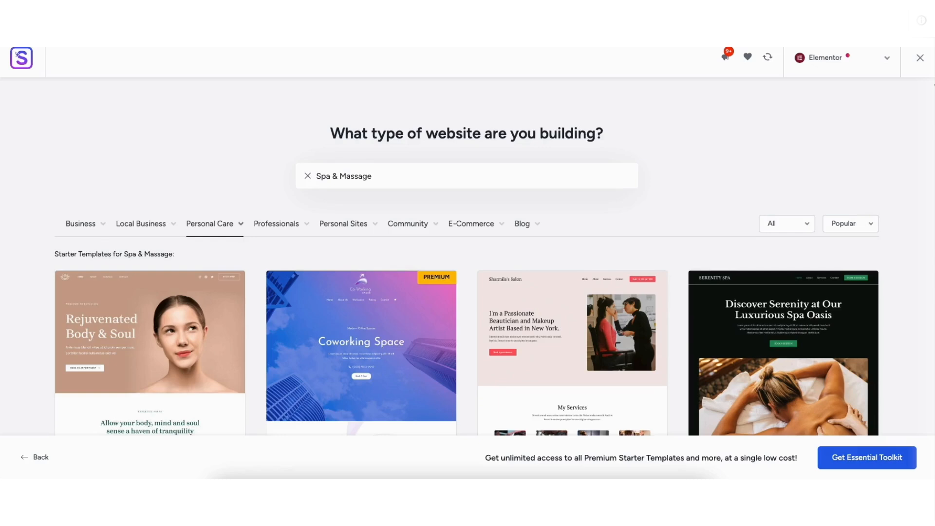
scroll(931, 115, down, 6)
scroll(932, 115, down, 3)
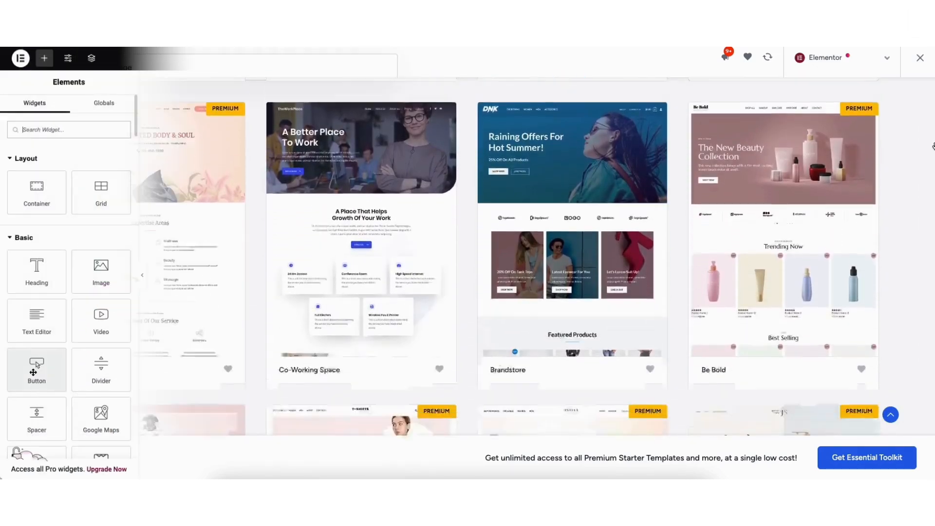
drag(36, 369, 294, 280)
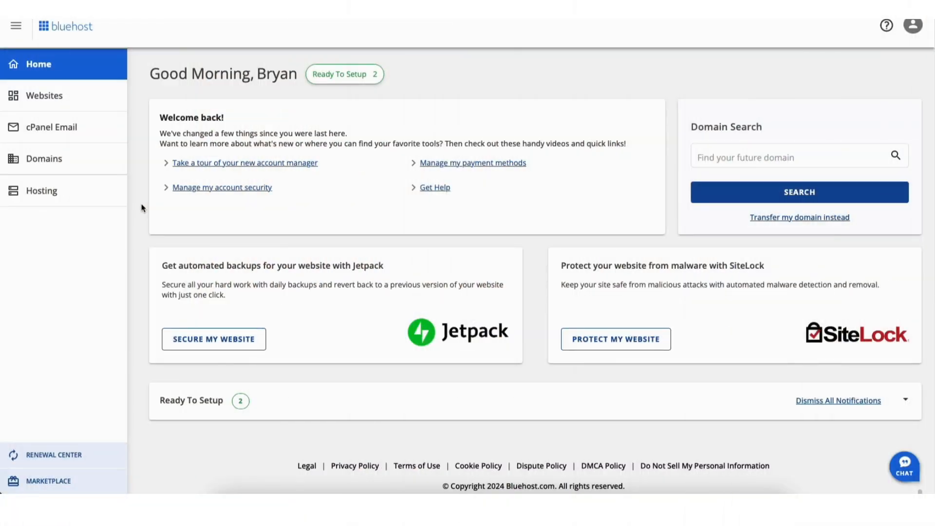
Open the settings of the Welcome website in the hosting account and launch its WordPress admin for editing
click(49, 100)
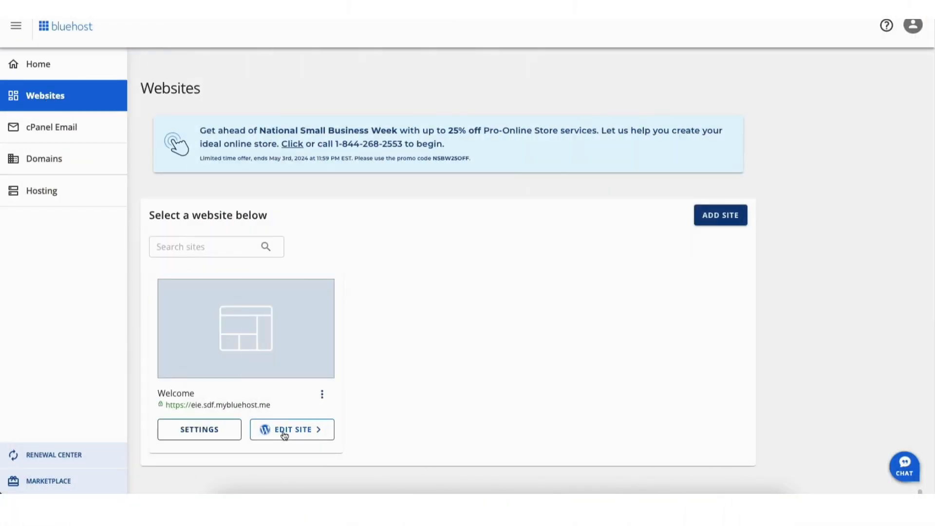
click(282, 430)
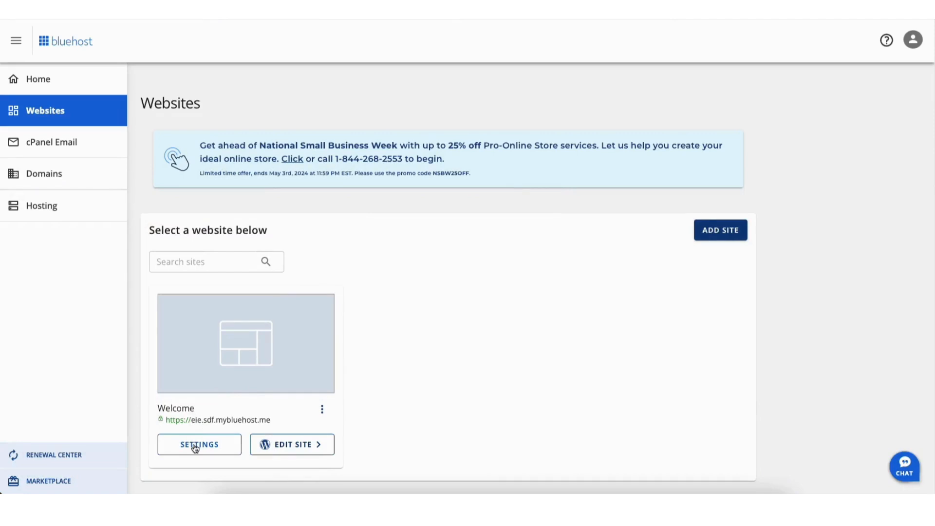
click(196, 445)
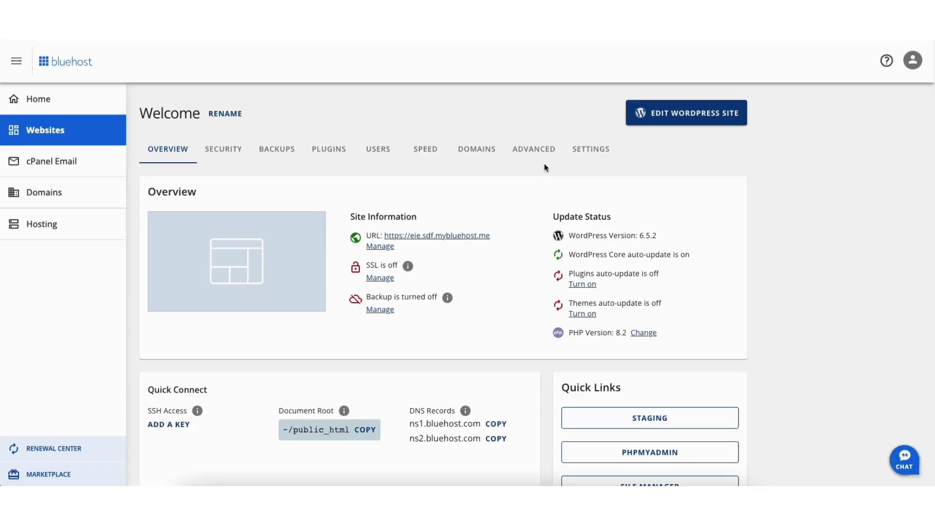
click(670, 118)
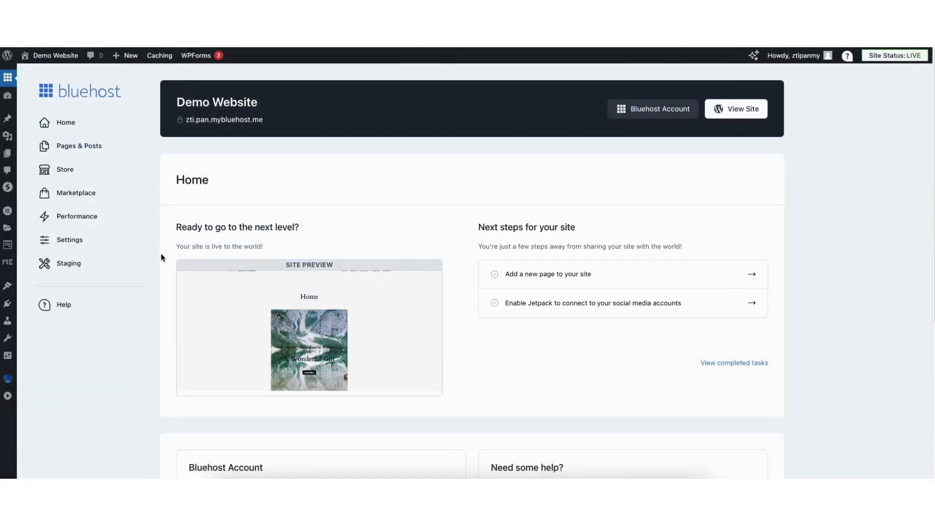
mouse_move(6, 358)
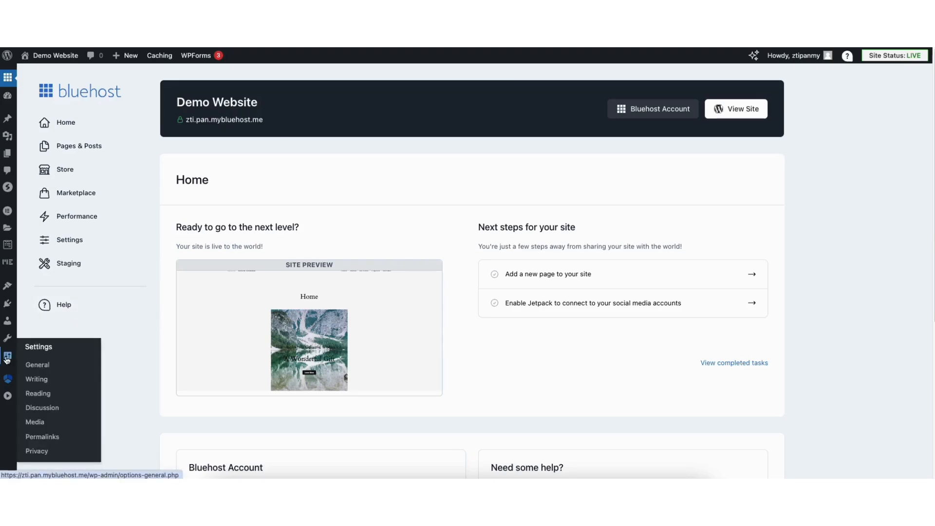
click(41, 369)
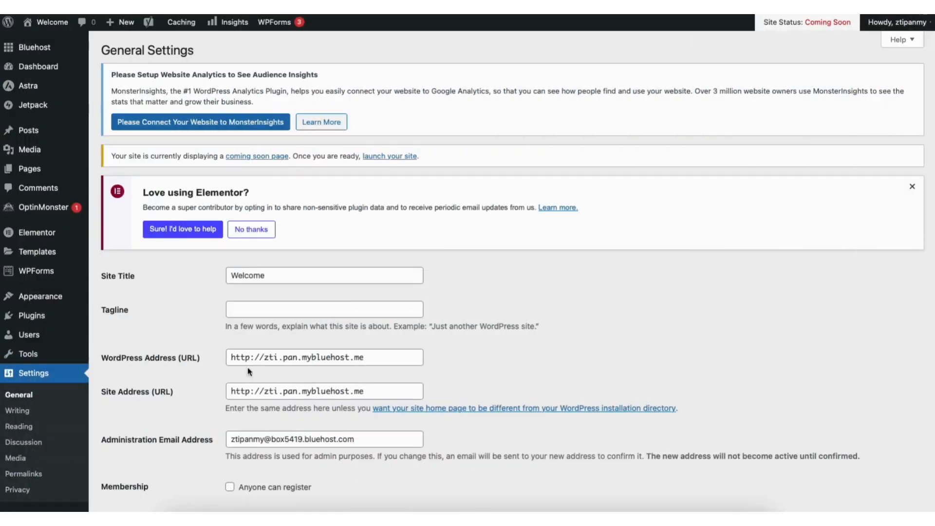
click(249, 361)
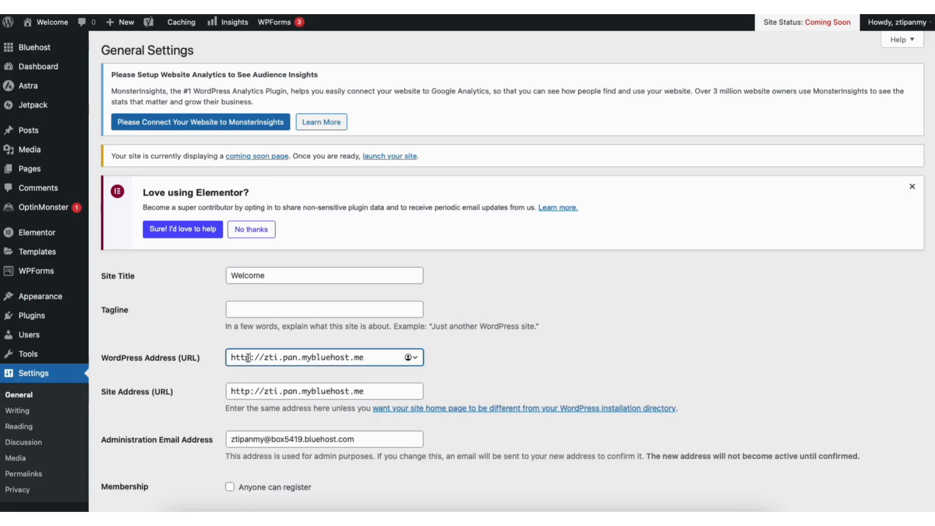
text(s)
click(251, 391)
text(s)
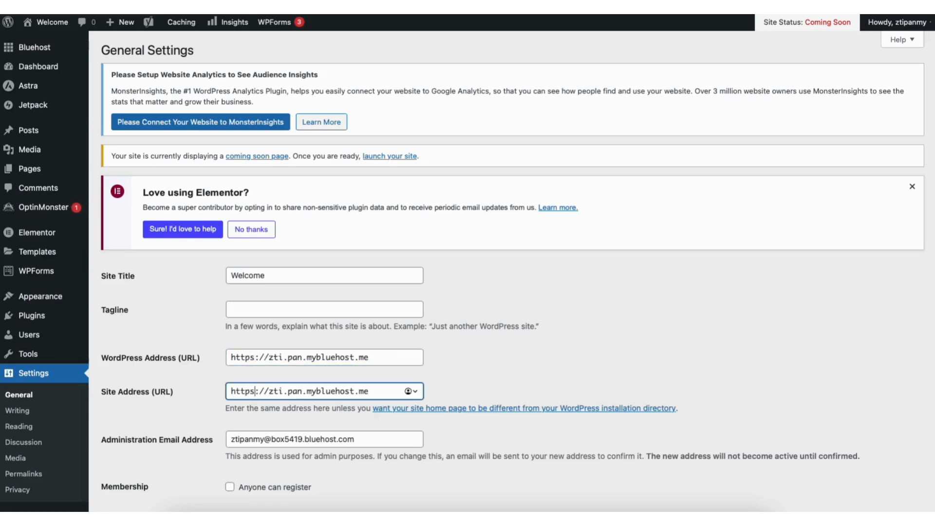
scroll(923, 421, down, 10)
scroll(924, 420, down, 4)
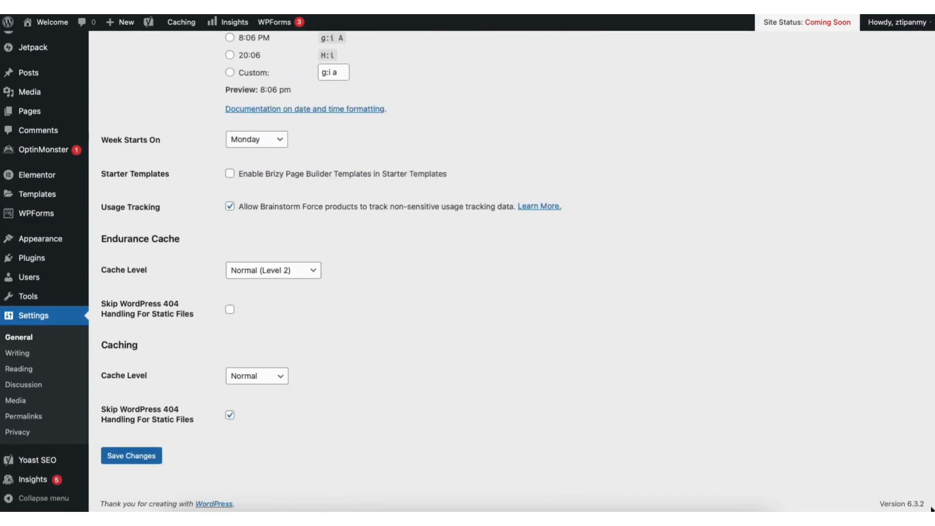
click(147, 454)
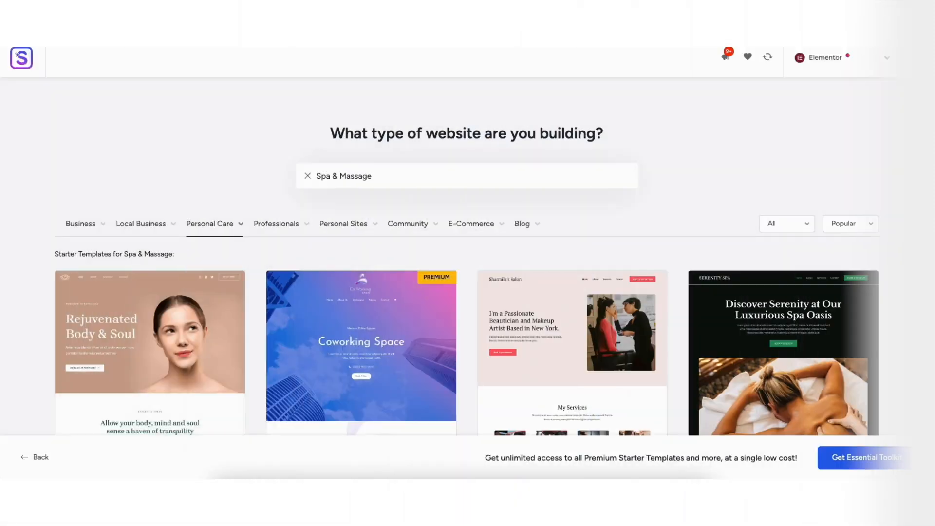
scroll(932, 113, down, 5)
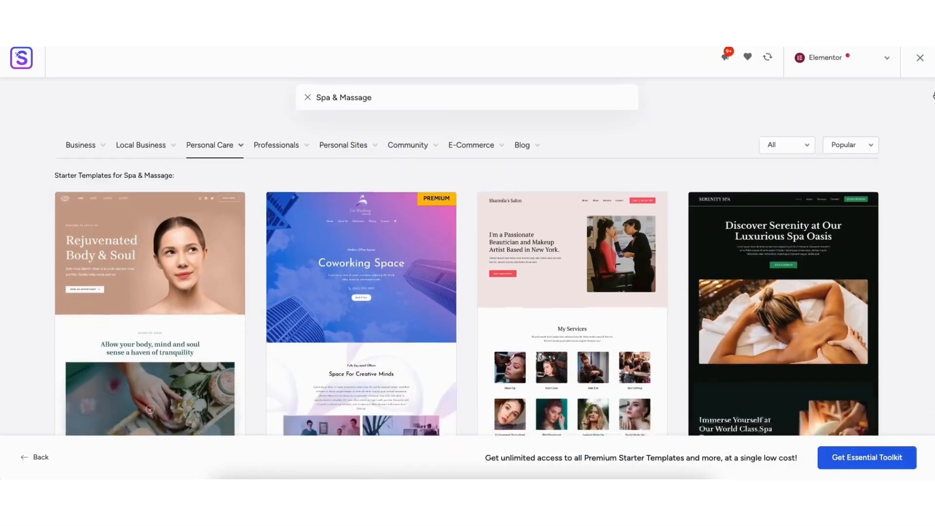
scroll(932, 113, down, 10)
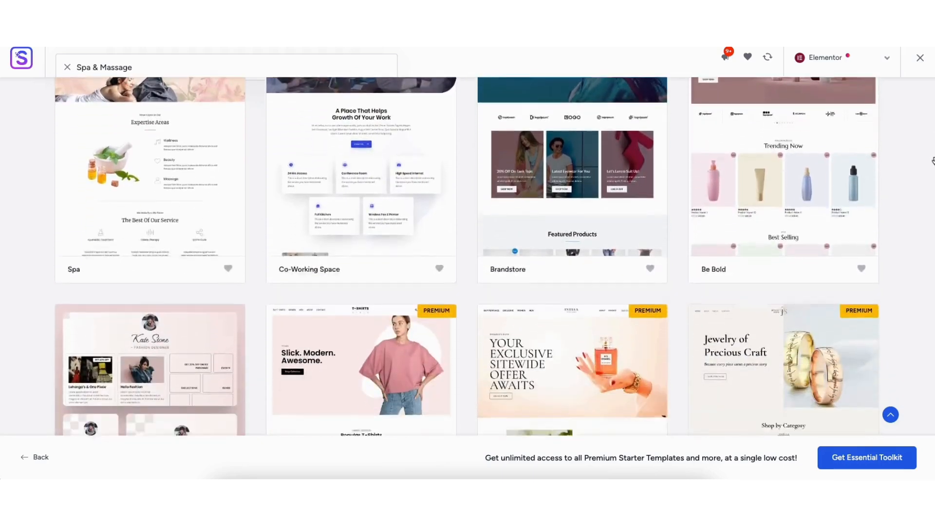
scroll(932, 180, down, 2)
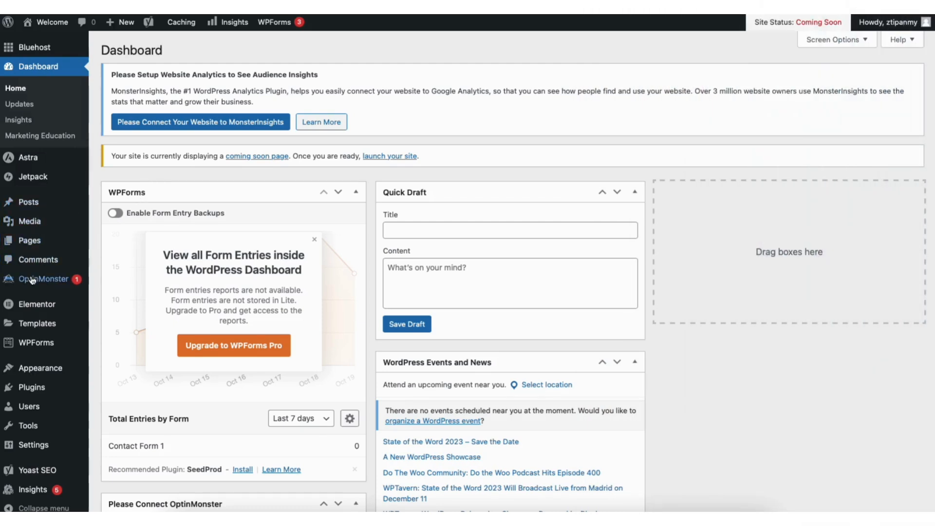
Open the site's themes, start adding a new theme and browse the popular themes on offer
mouse_move(41, 369)
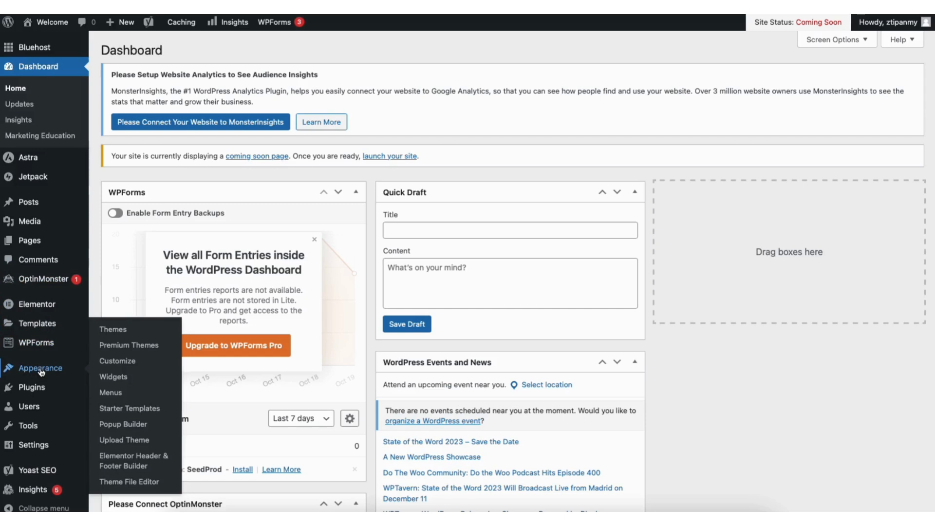
click(116, 330)
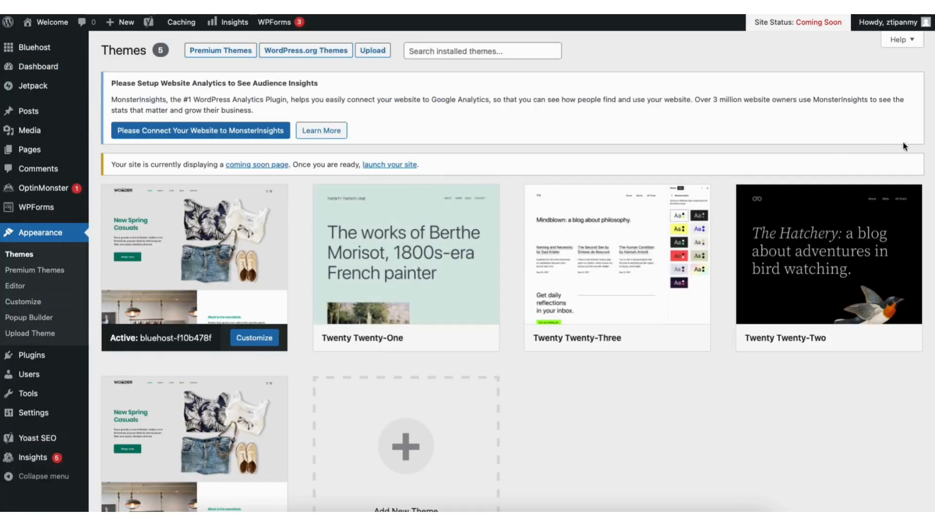
scroll(813, 239, down, 3)
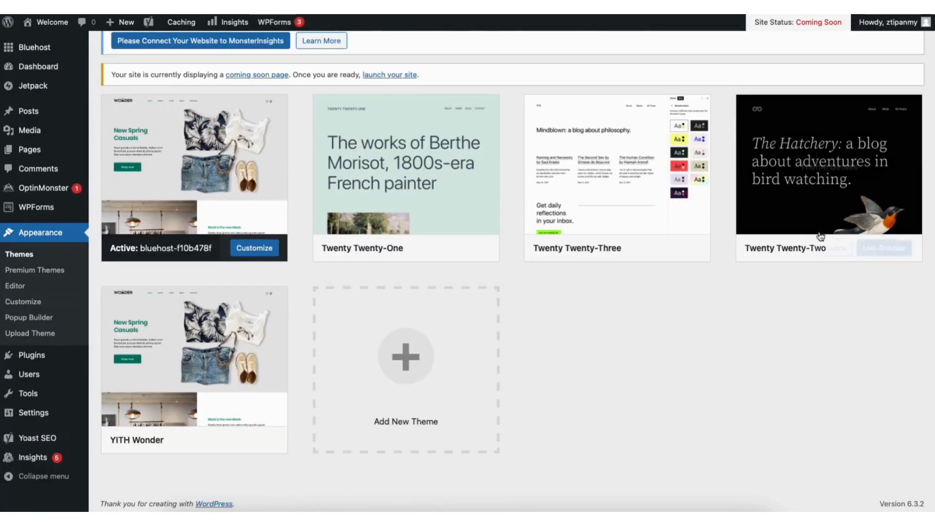
click(389, 378)
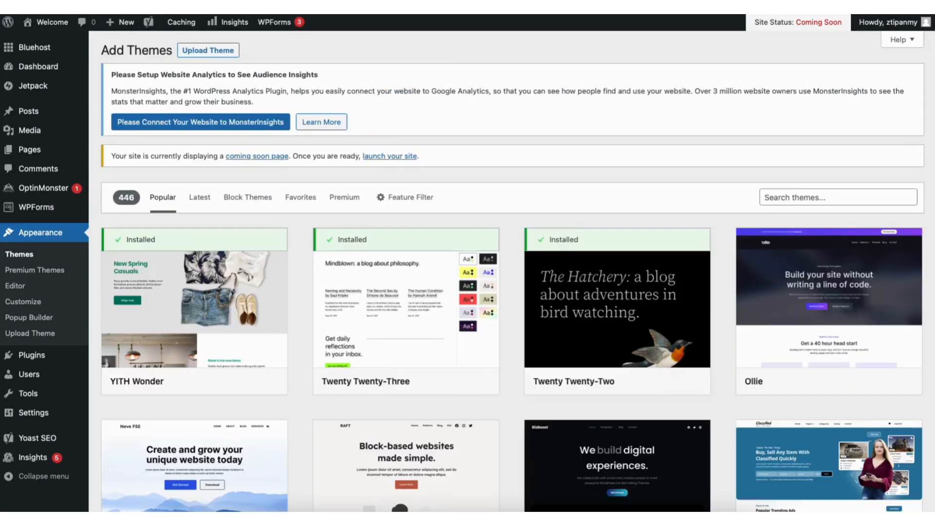
scroll(508, 263, down, 12)
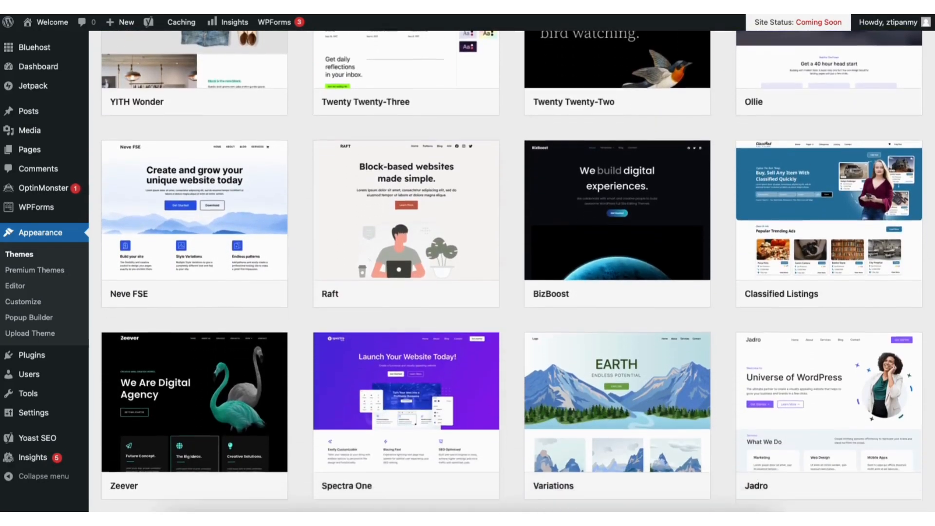
scroll(512, 271, down, 12)
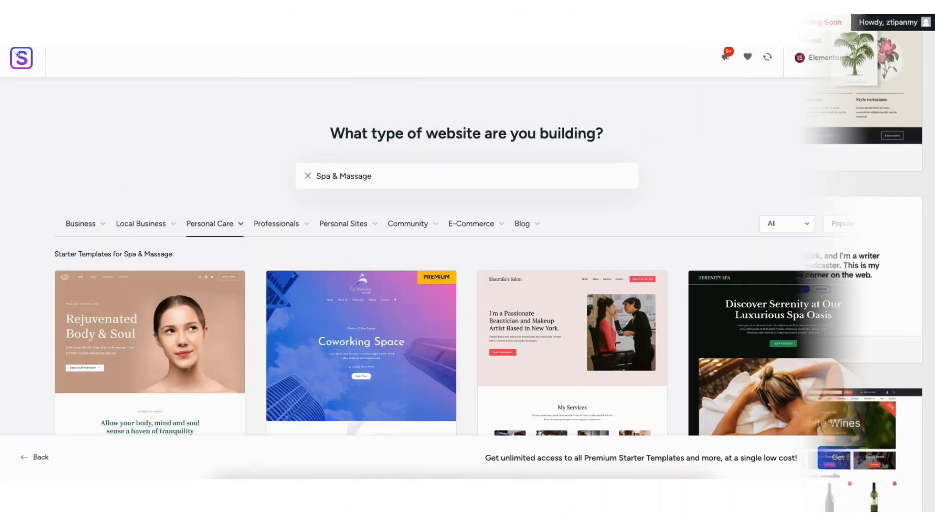
scroll(931, 111, down, 5)
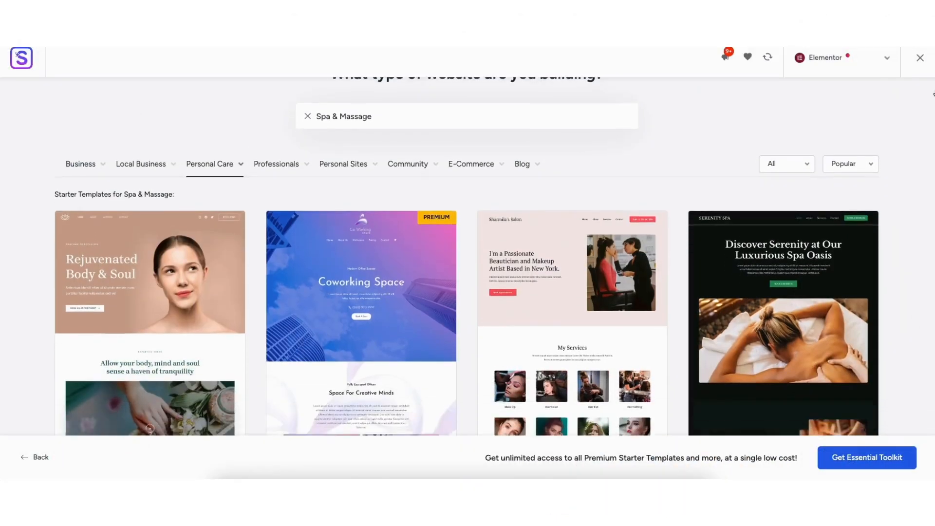
Change the hero heading of the Home page to "Demo Beauty Webs" in Elementor
scroll(932, 111, down, 12)
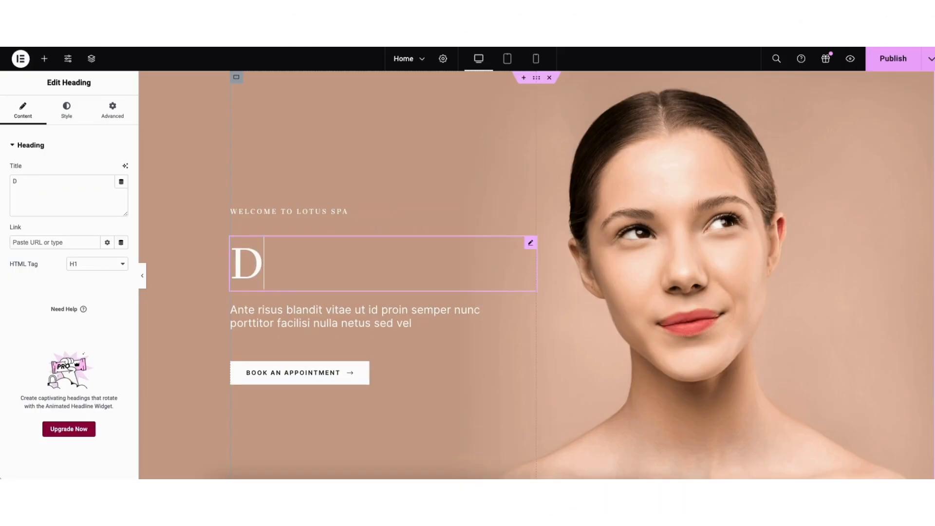
text(emo Beau)
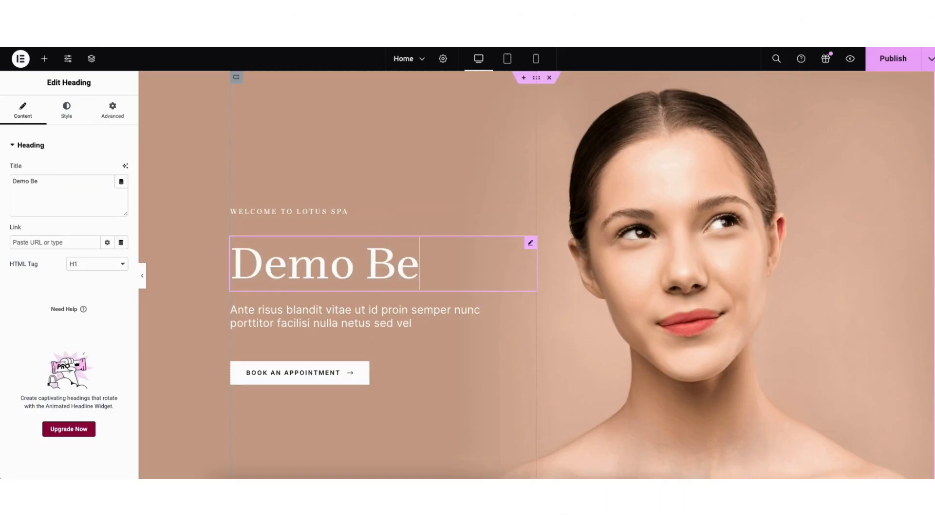
text(ty Webs)
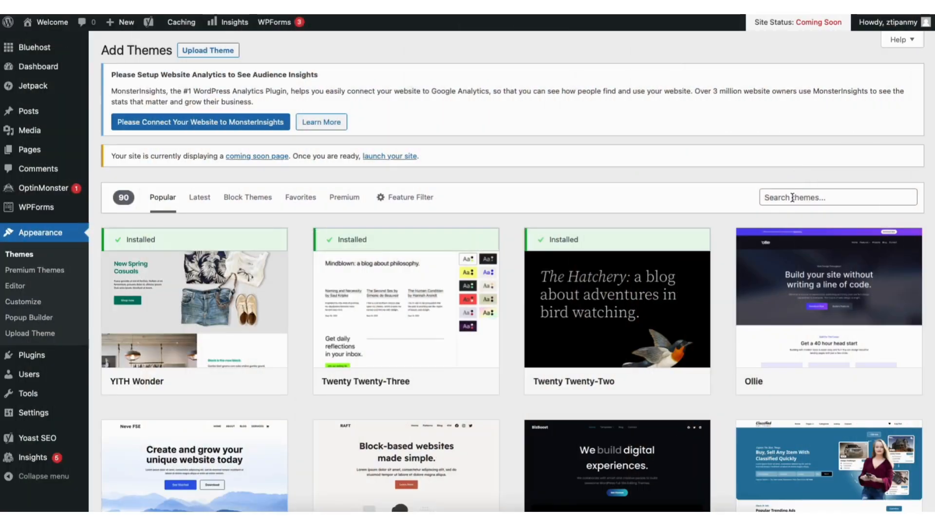
Search the theme catalogue for "astra", then install and activate the Astra theme
click(792, 197)
text(astra)
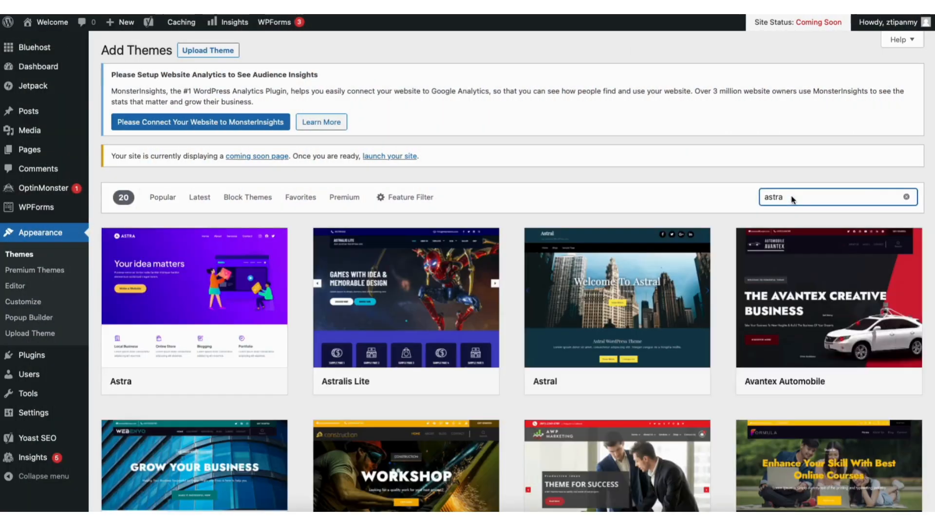
click(217, 381)
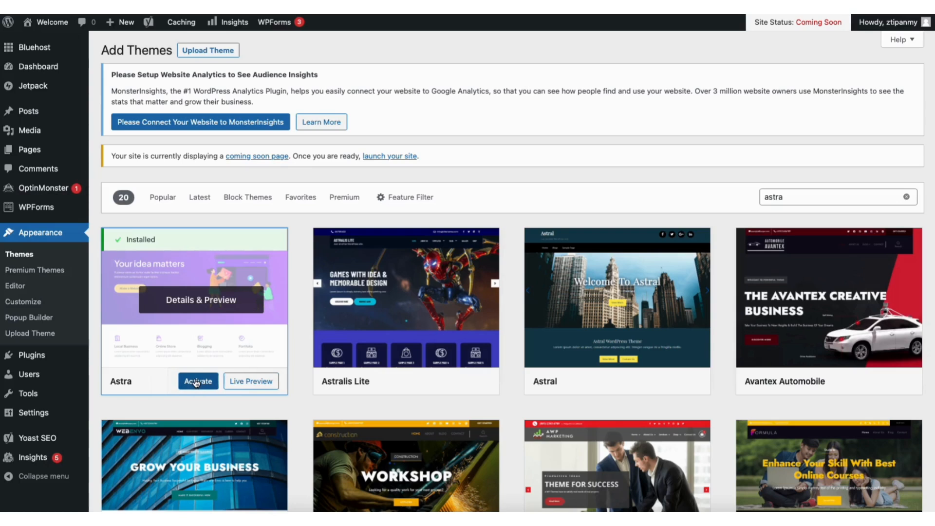
click(197, 382)
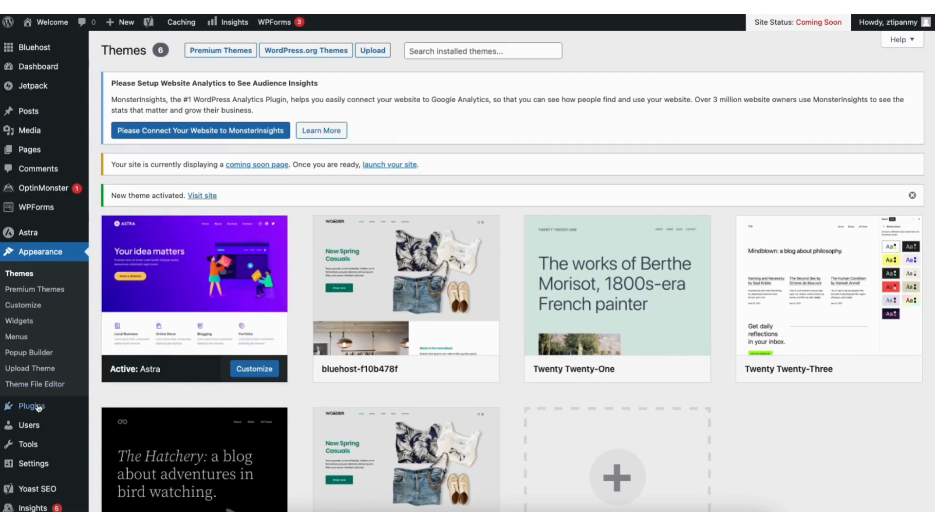
Search for new plugins with the keyword "starter templates" and install the Starter Templates plugin
mouse_move(33, 409)
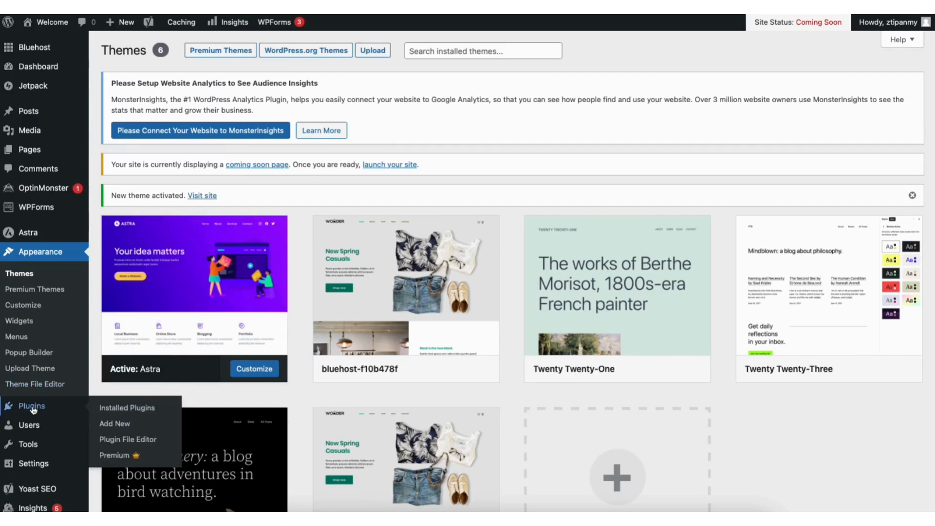
click(117, 423)
click(797, 190)
text(starter templates)
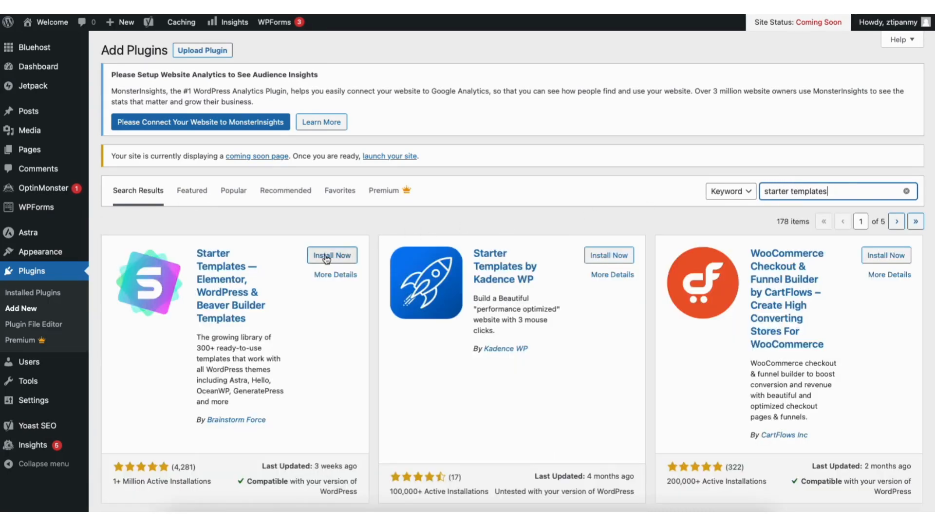
click(326, 260)
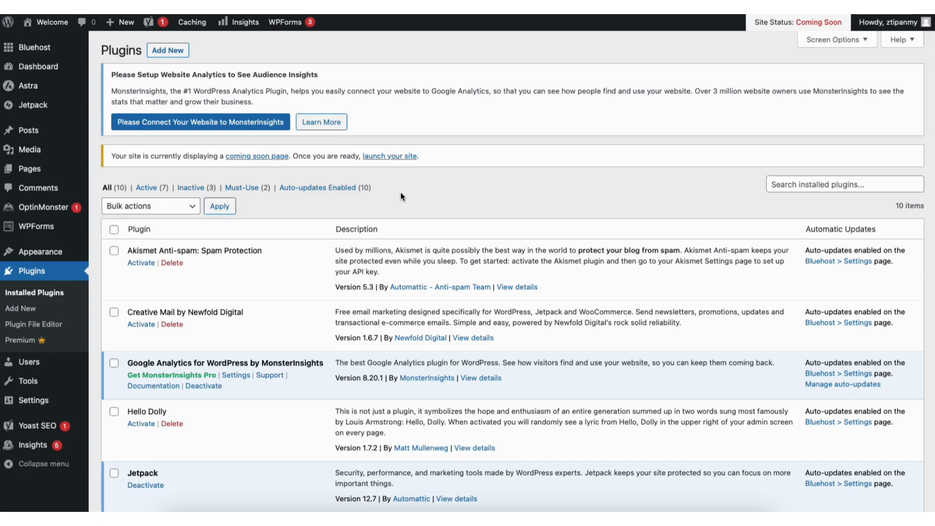
Open the Starter Templates library and select Elementor as the page builder
mouse_move(49, 253)
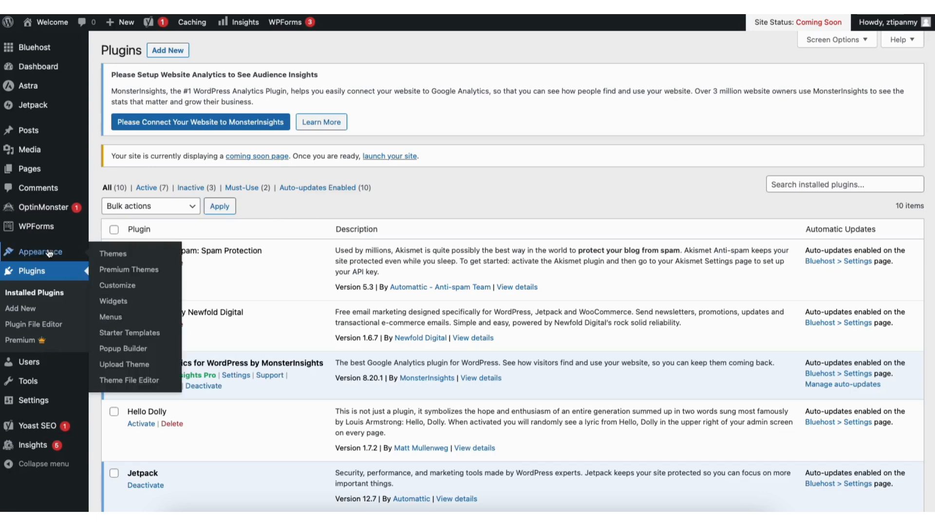
click(121, 334)
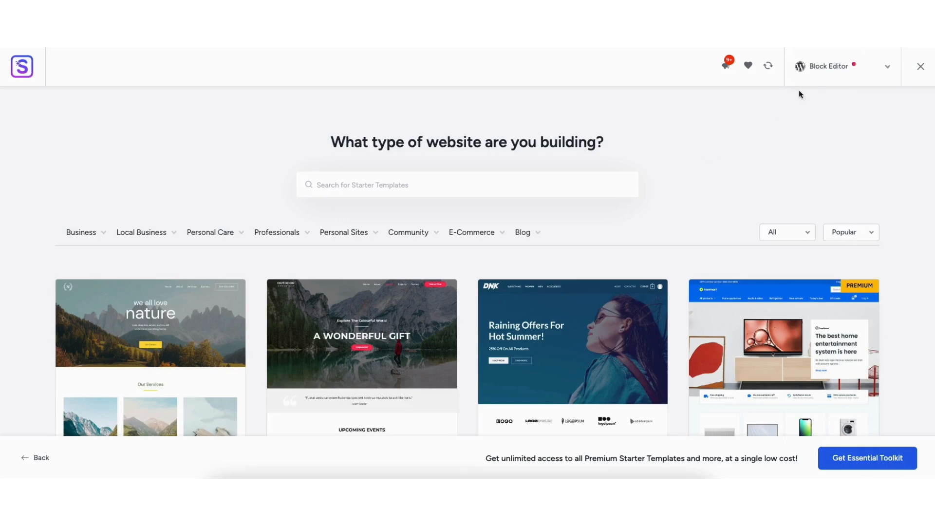
click(825, 71)
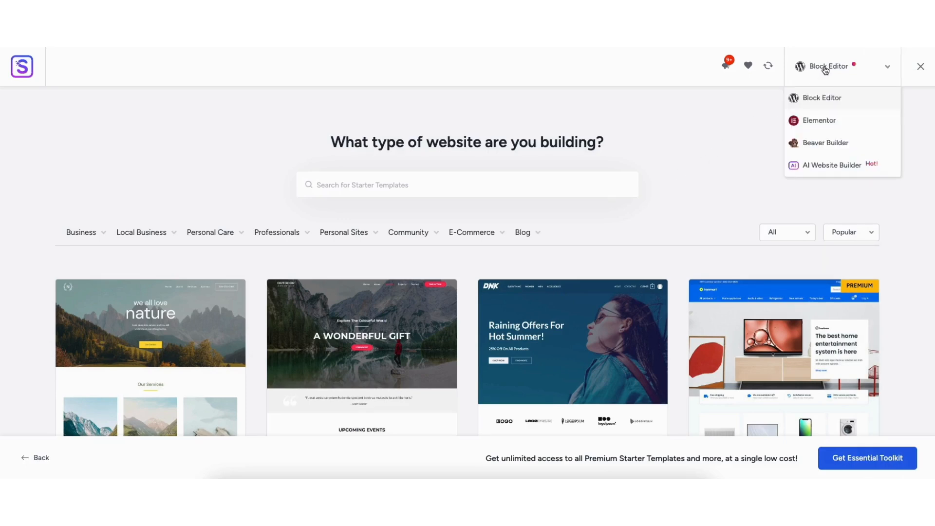
click(814, 120)
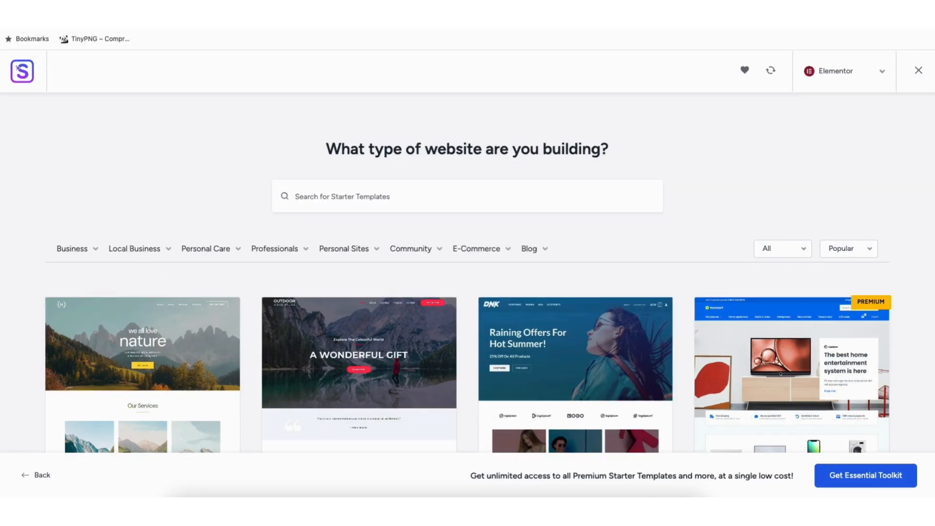
Browse the Elementor starter templates and look through the Local Business and Professionals categories
scroll(467, 273, down, 6)
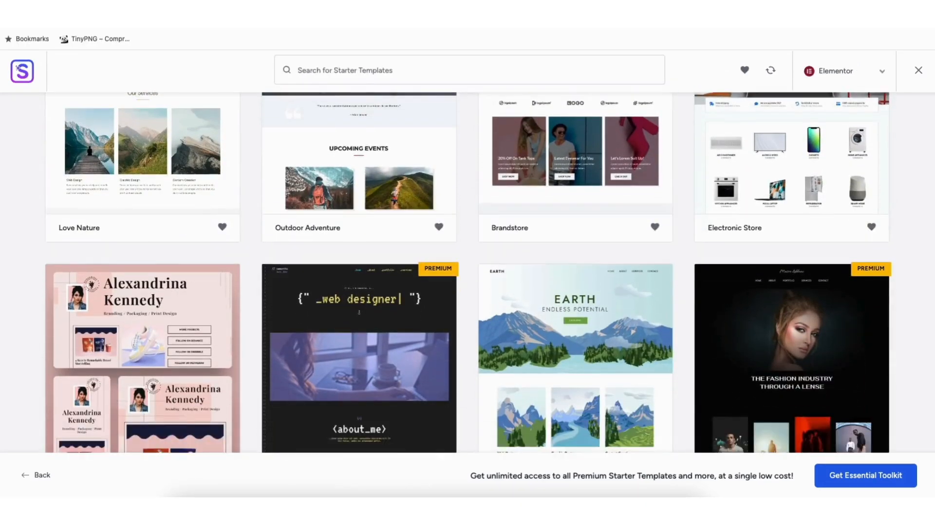
scroll(468, 273, down, 12)
scroll(467, 273, down, 5)
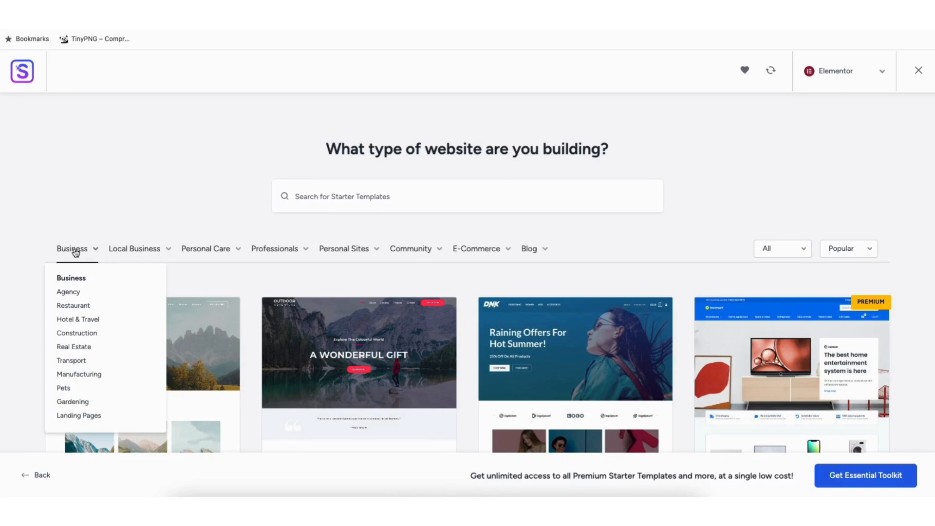
mouse_move(124, 253)
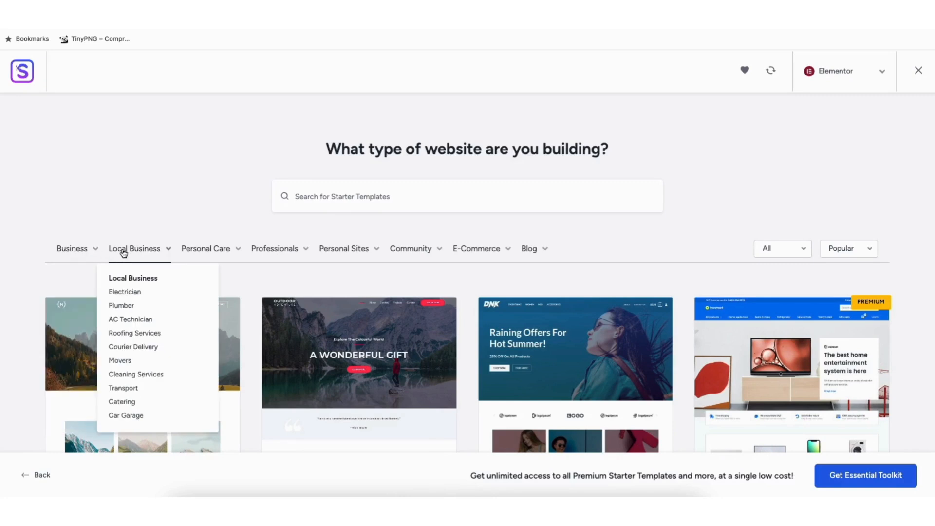
mouse_move(282, 253)
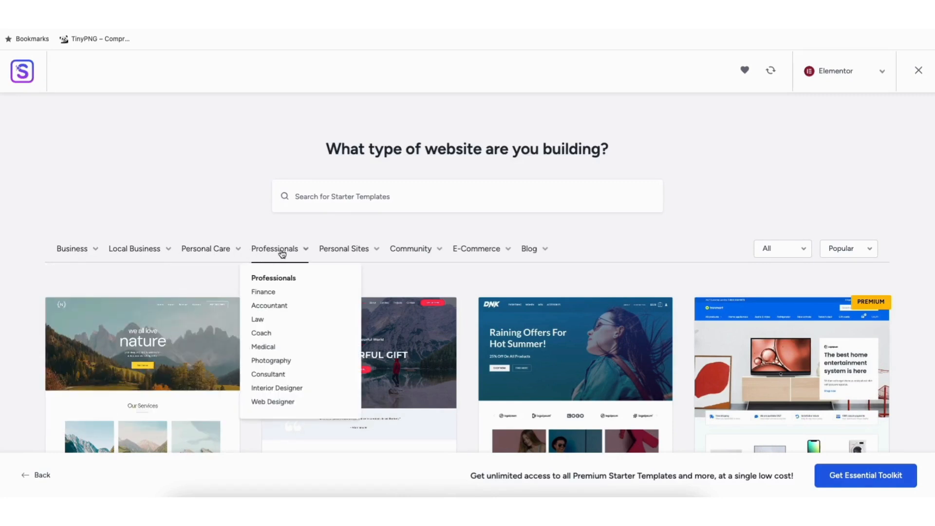
mouse_move(341, 253)
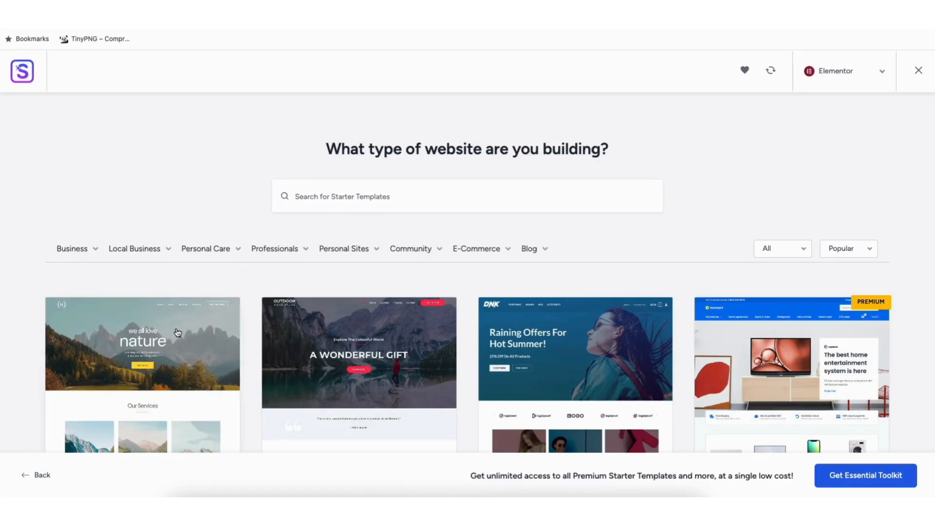
Preview the Love Nature template's home page and close the preview
click(137, 358)
scroll(559, 273, down, 8)
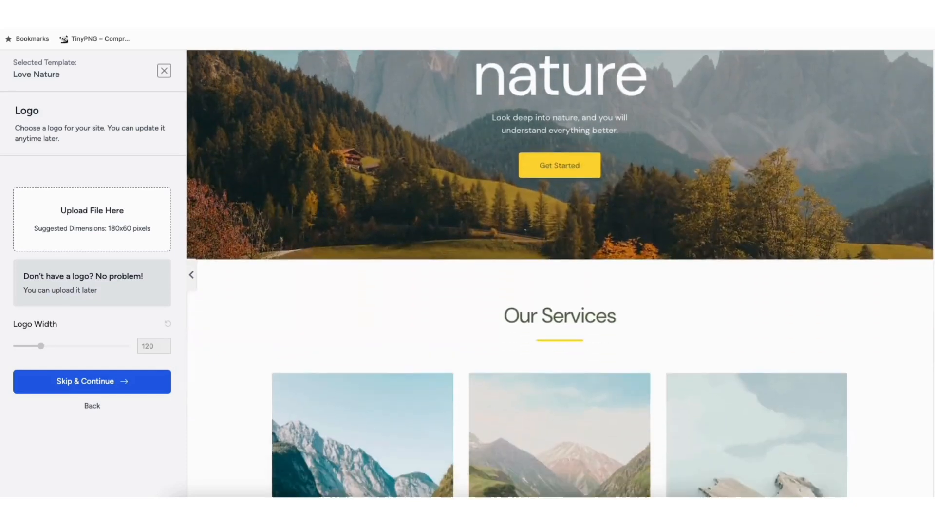
scroll(404, 134, down, 5)
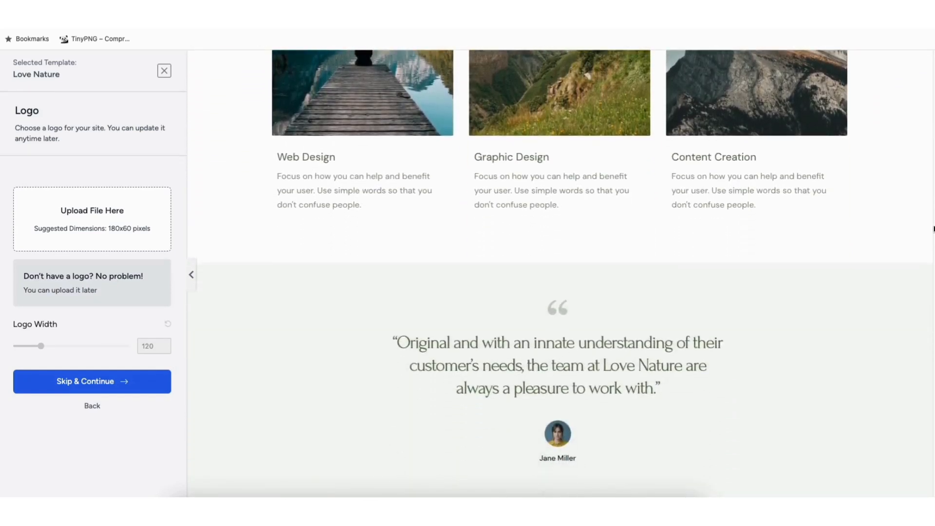
click(164, 71)
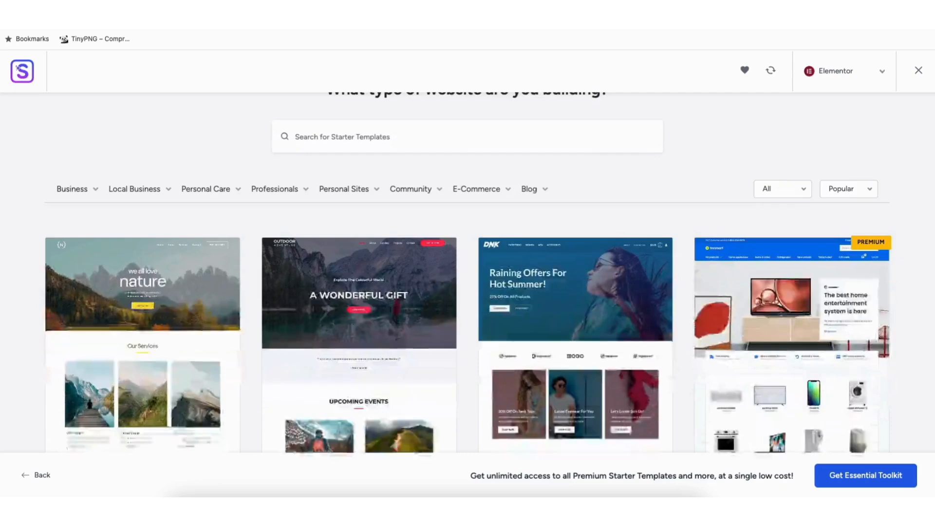
Examine the range of free and premium designs throughout the Elementor template gallery
scroll(56, 228, down, 10)
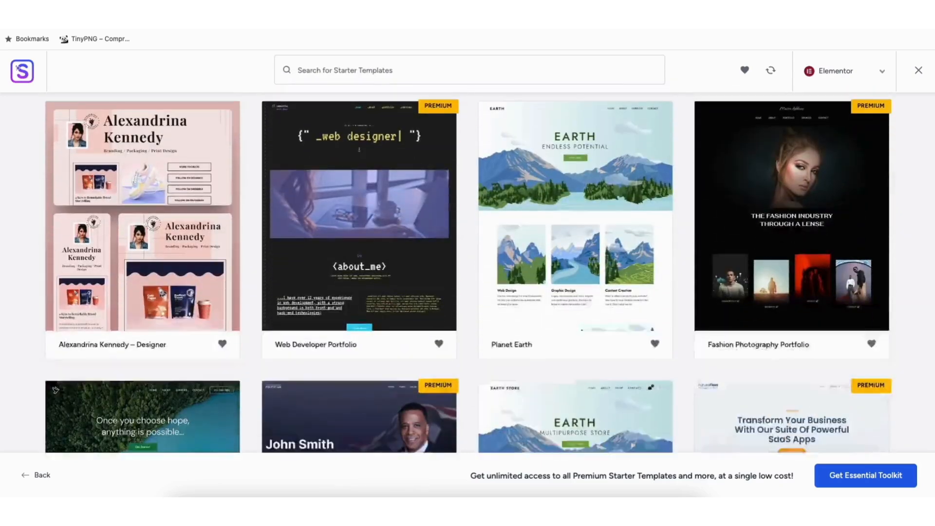
scroll(56, 227, down, 8)
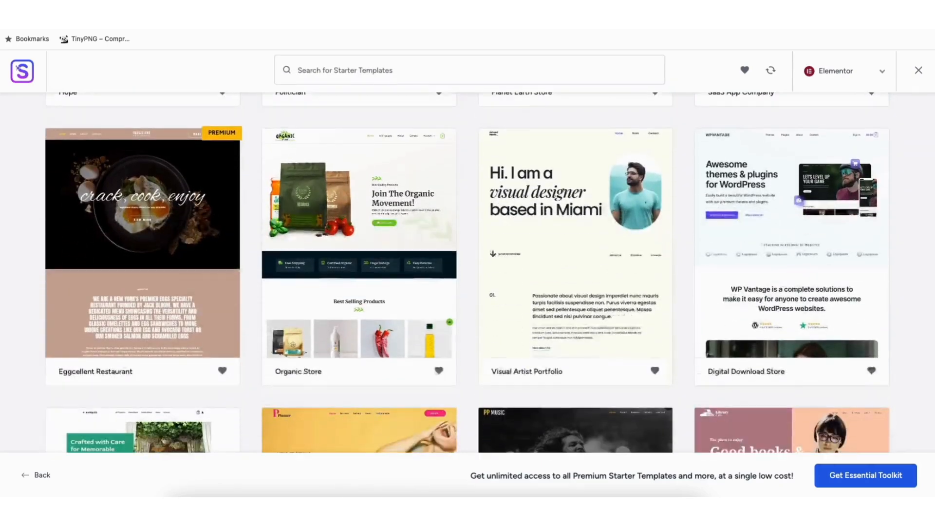
scroll(468, 273, down, 10)
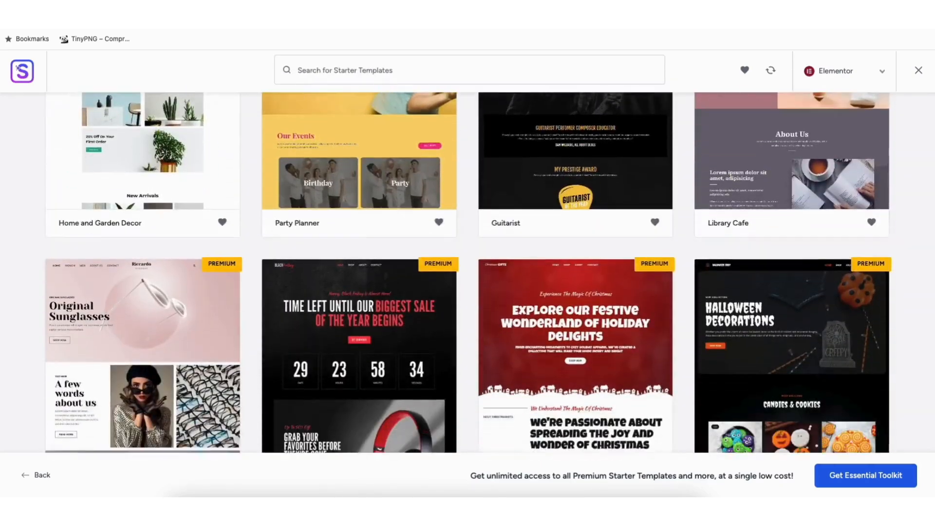
scroll(142, 302, down, 10)
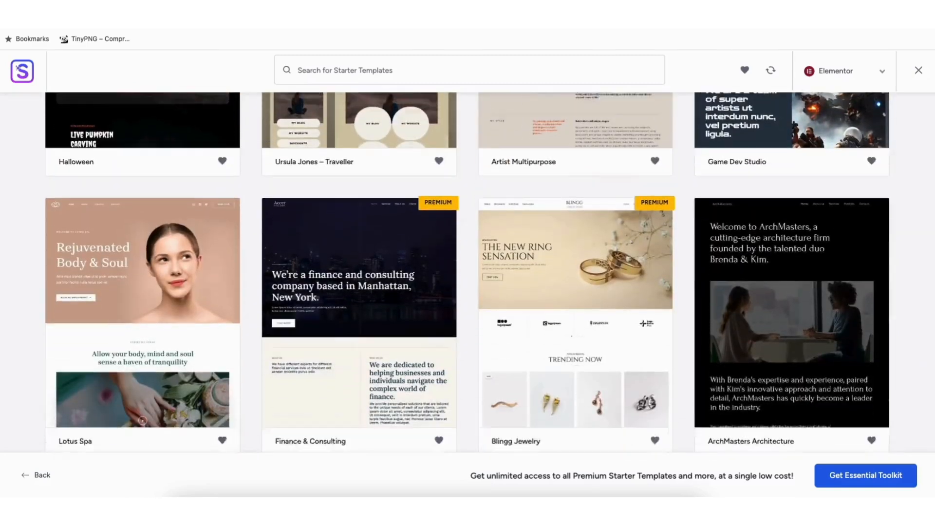
scroll(142, 302, down, 13)
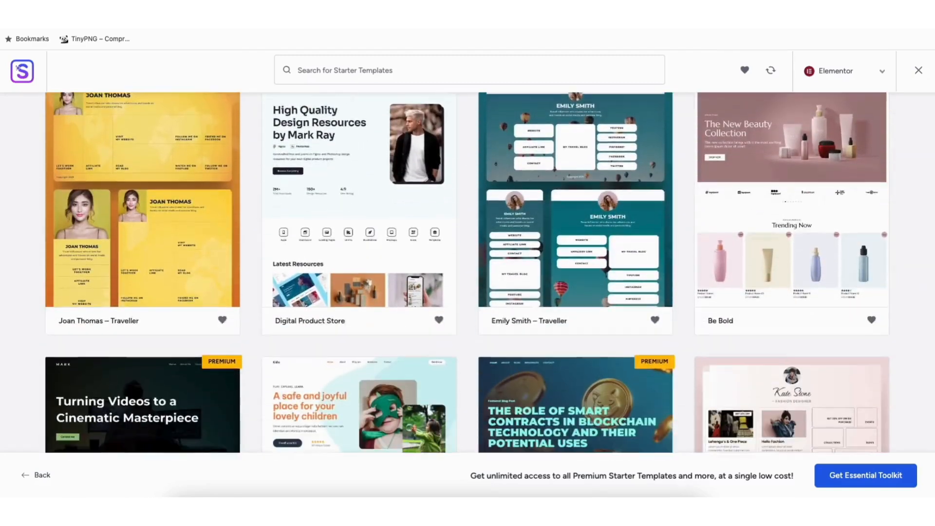
scroll(467, 273, down, 8)
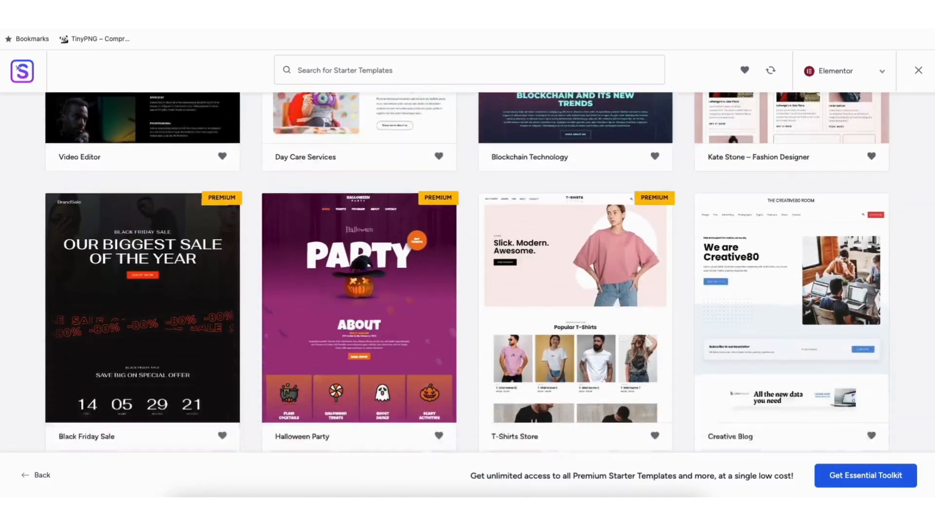
scroll(468, 273, down, 9)
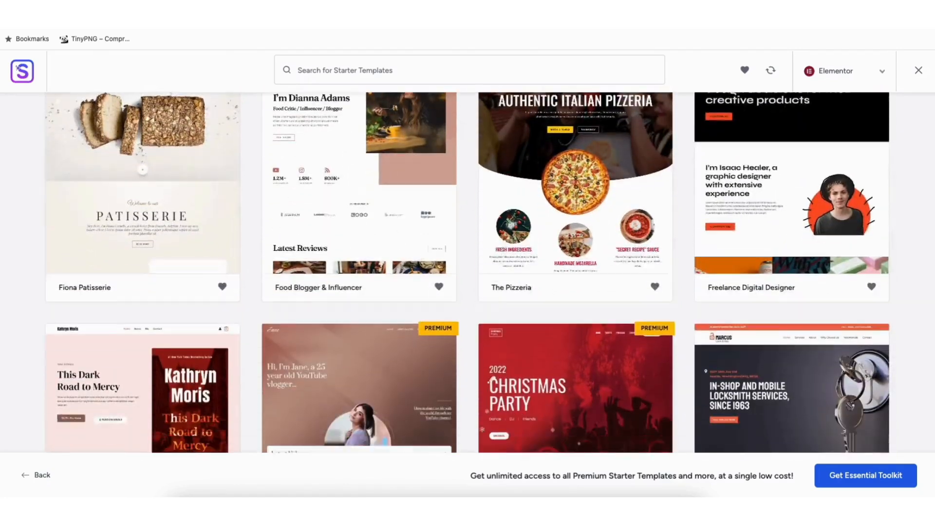
scroll(468, 273, down, 8)
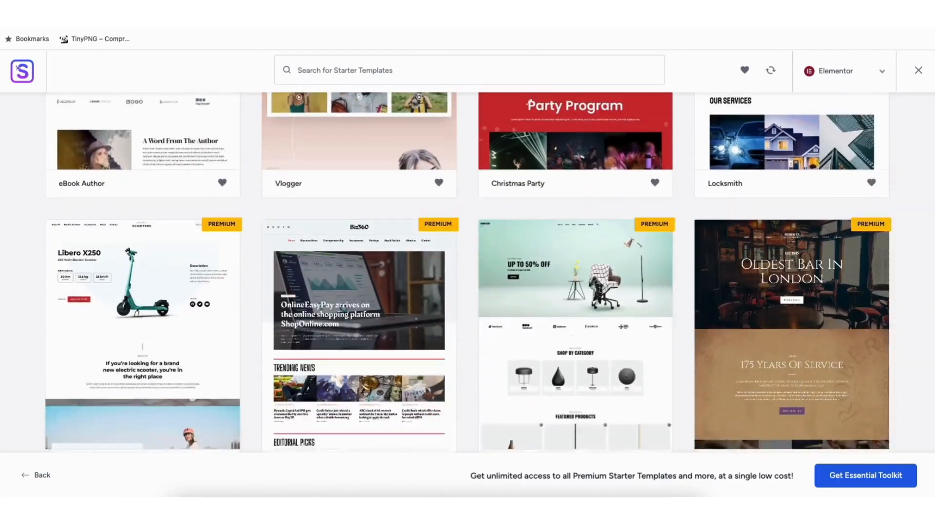
scroll(468, 272, down, 7)
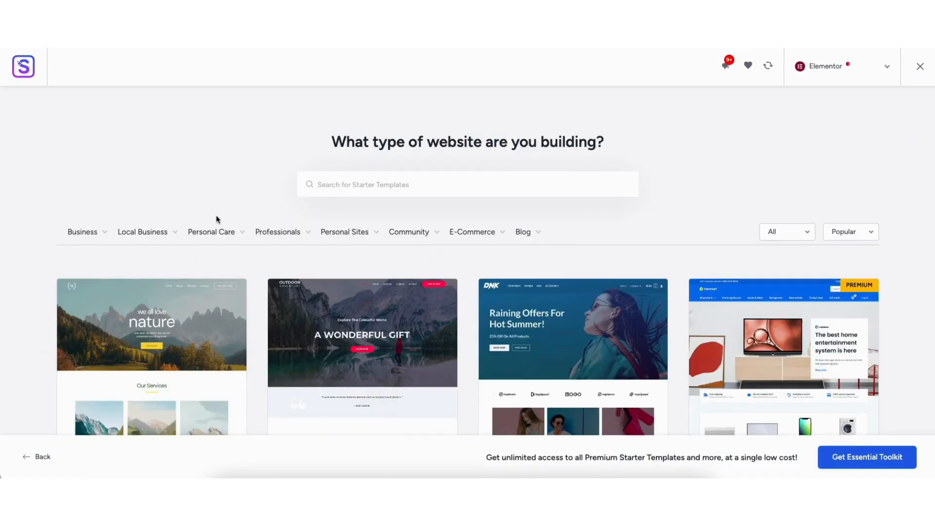
Filter the templates to the Spa & Massage category under Personal Care and select the Lotus Spa template
mouse_move(218, 234)
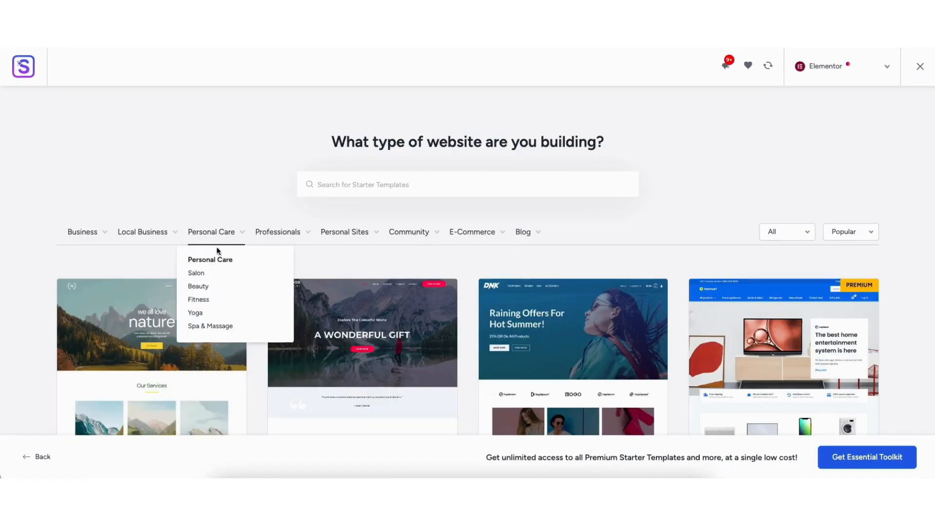
click(210, 326)
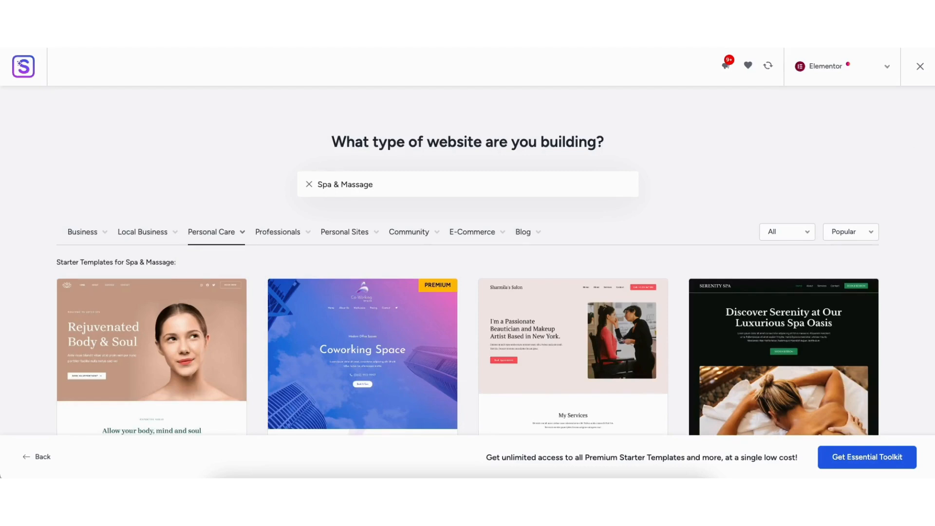
scroll(467, 260, down, 10)
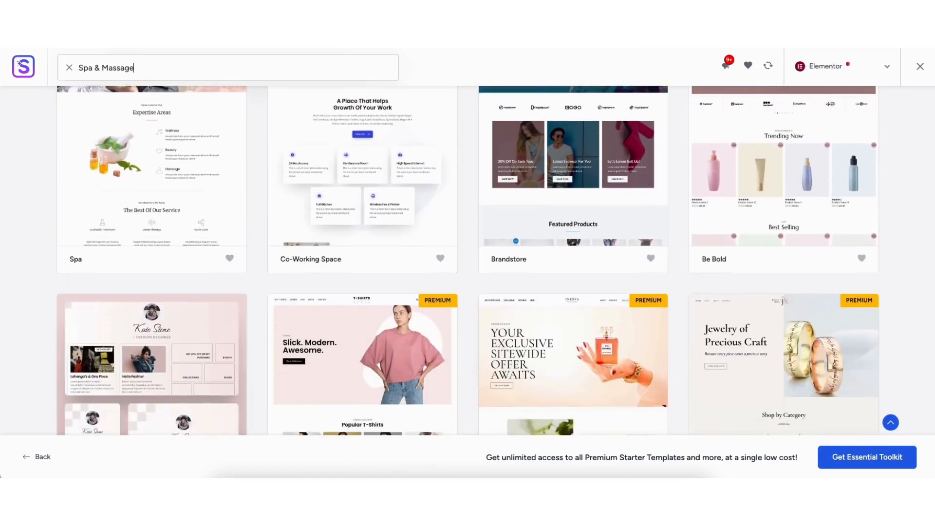
scroll(467, 260, down, 10)
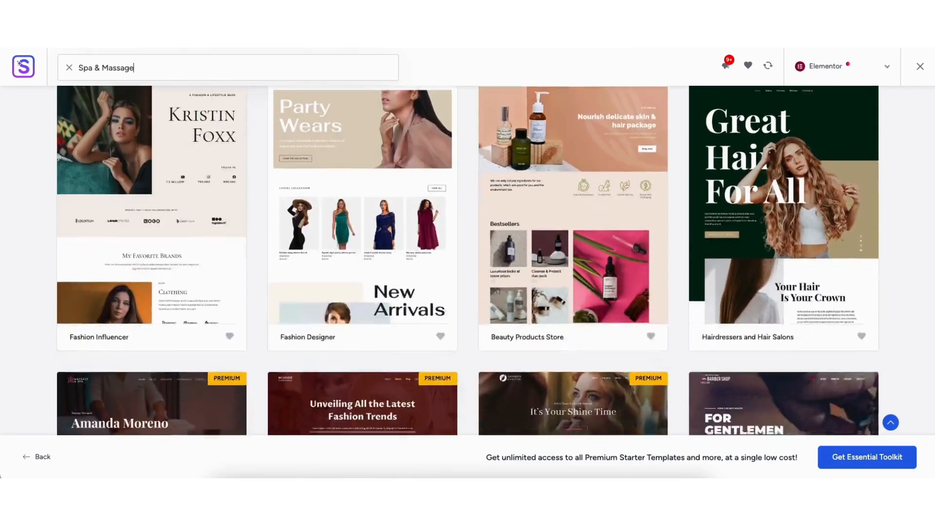
drag(932, 249, 911, 110)
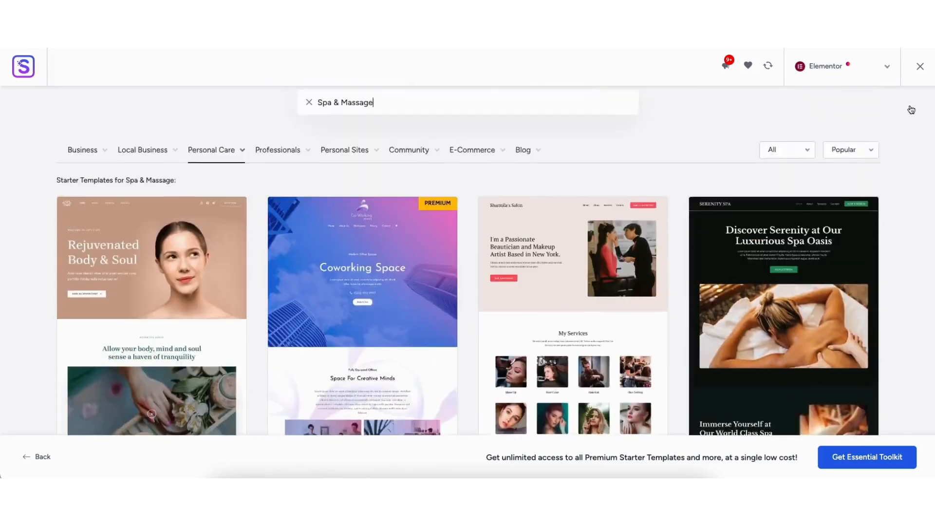
scroll(906, 97, down, 3)
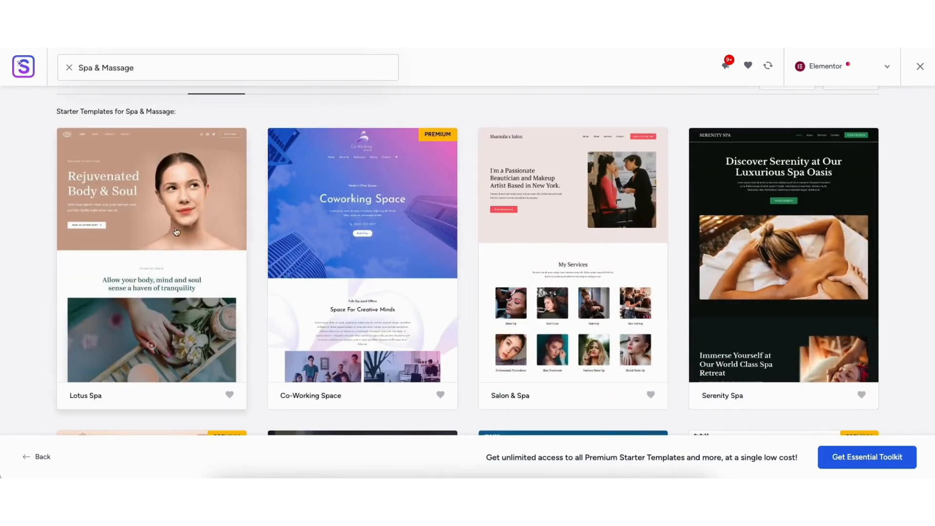
click(118, 268)
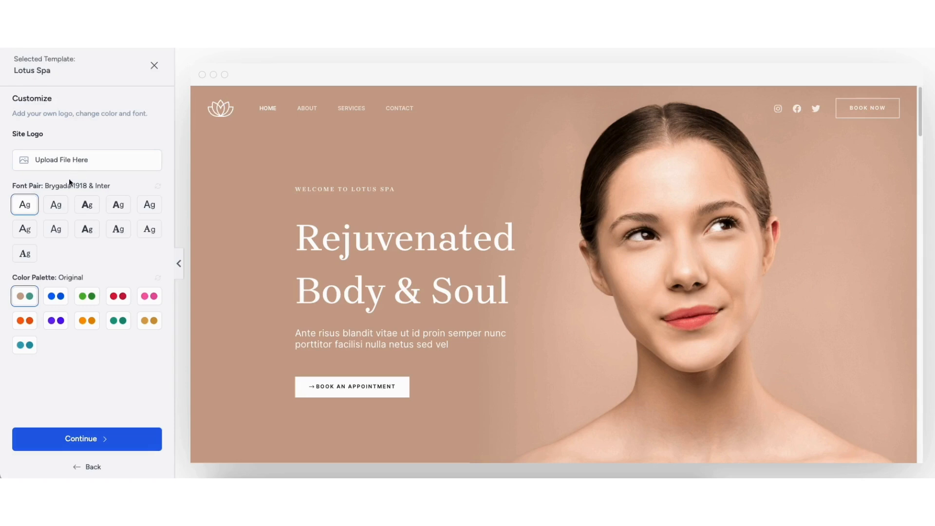
Try the blue and green color palettes on the Lotus Spa template and return to the Original palette
click(57, 303)
click(88, 303)
click(28, 300)
Accept the Lotus Spa design, skip the extra features and build the website with all import options enabled
click(80, 438)
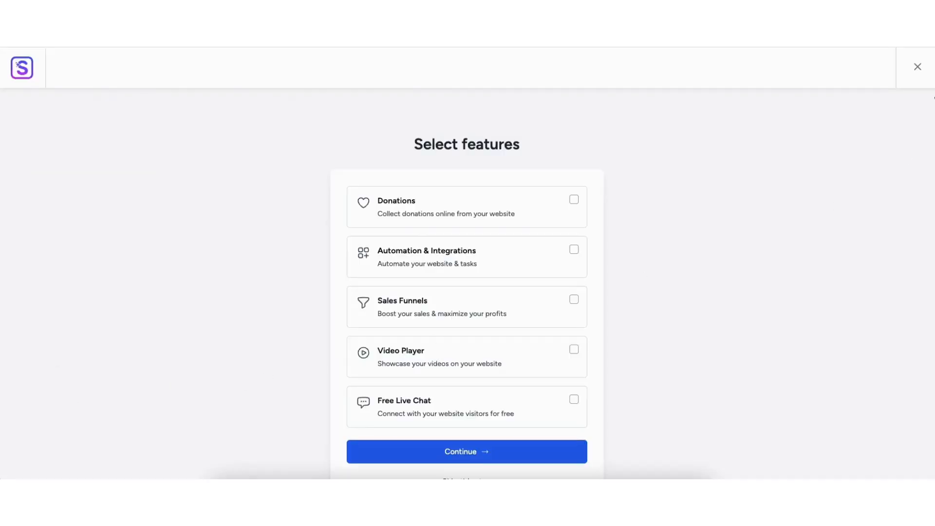
scroll(897, 155, down, 2)
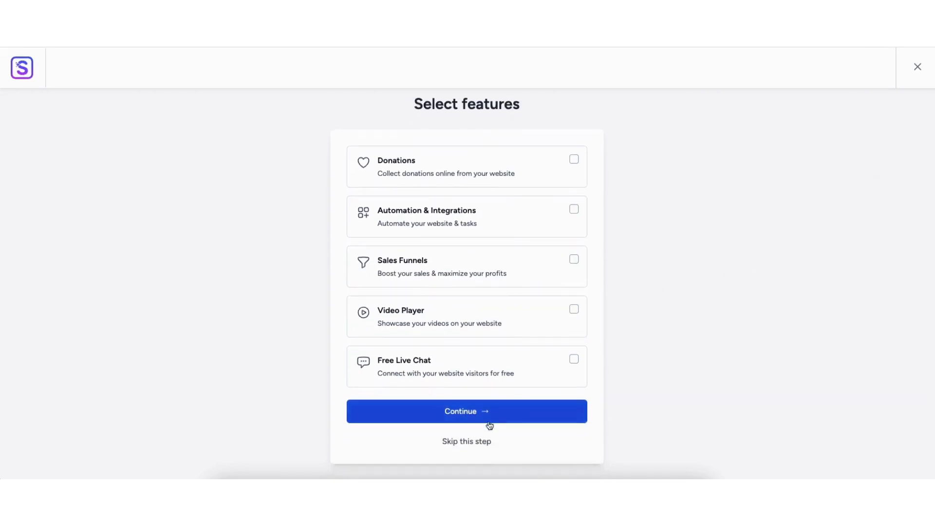
click(451, 440)
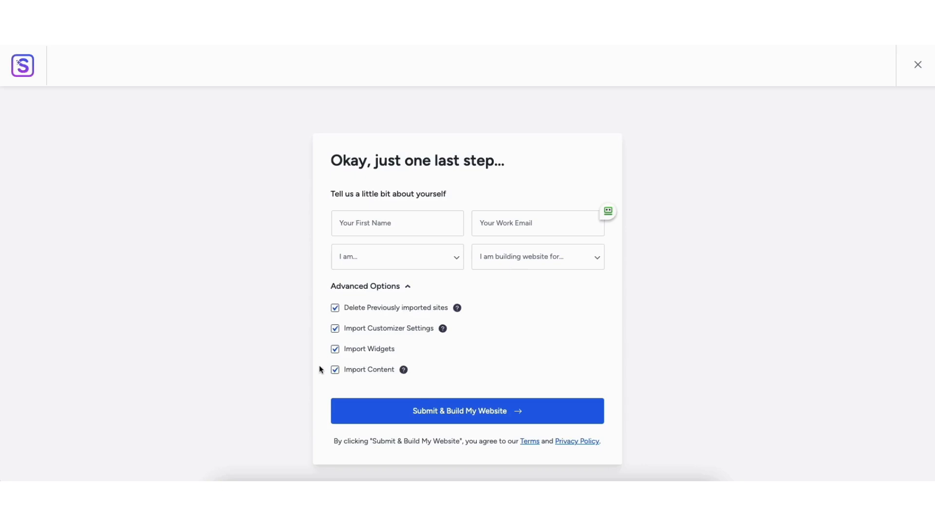
click(388, 413)
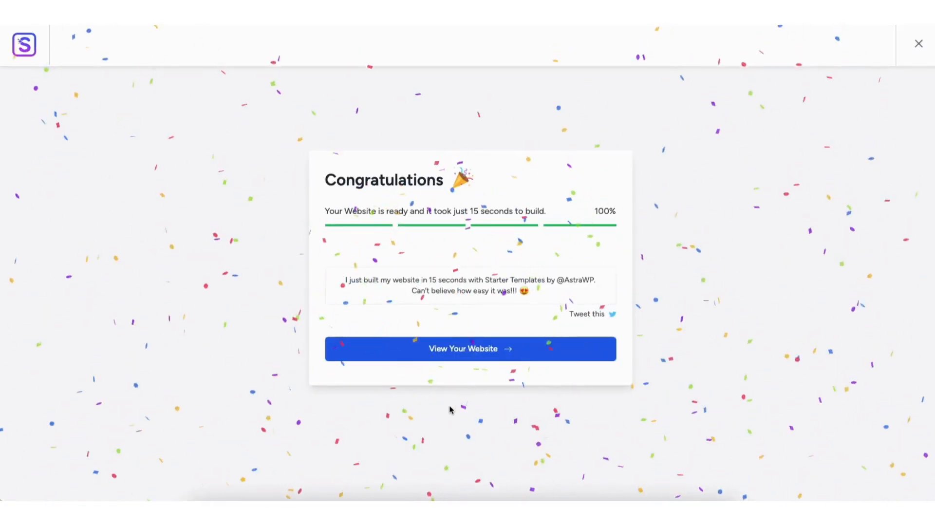
View the newly built website and examine the sections of its home page
click(453, 349)
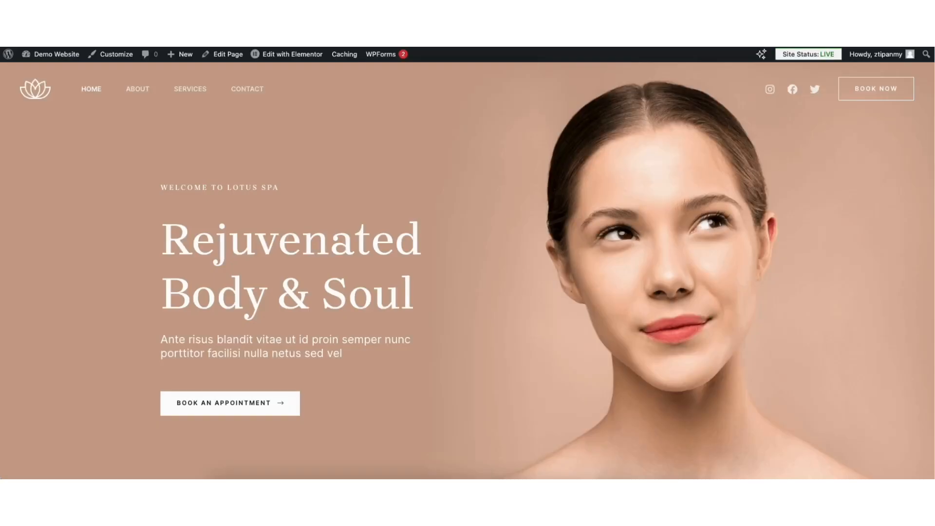
scroll(467, 270, down, 4)
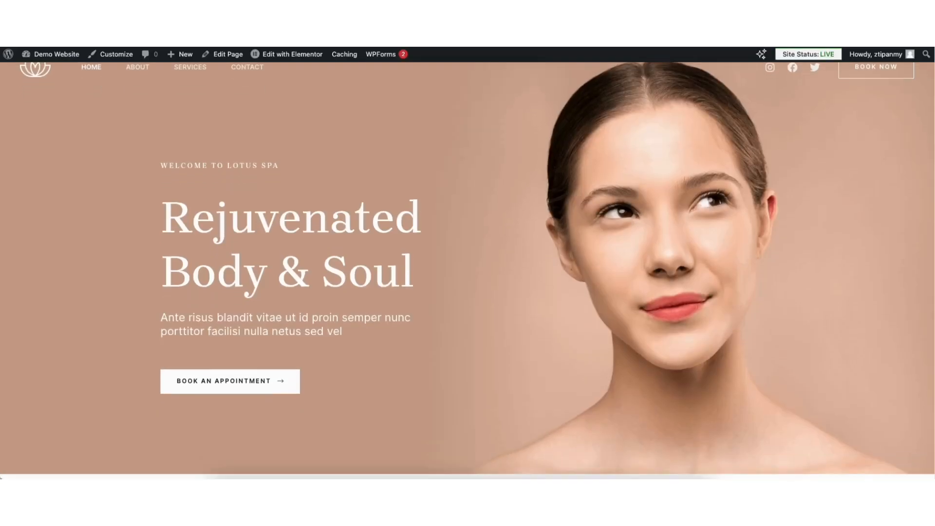
scroll(468, 270, down, 15)
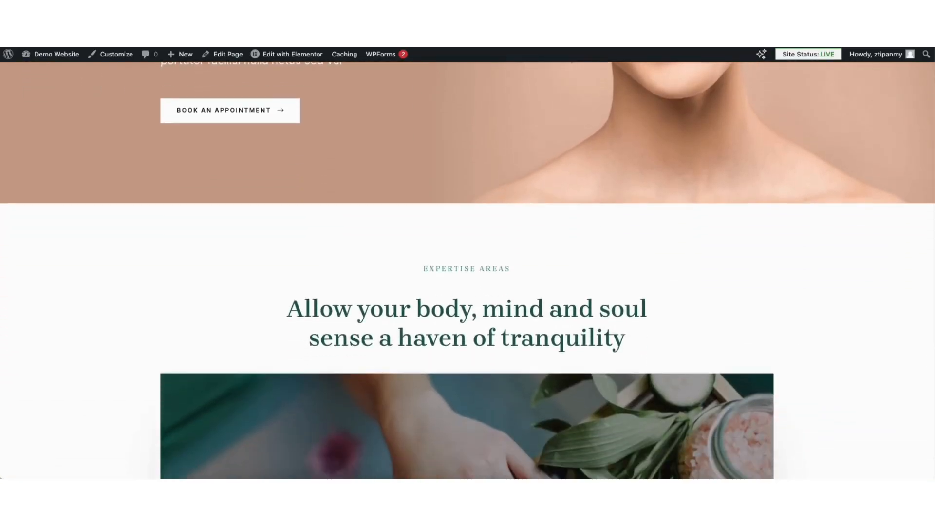
scroll(467, 271, down, 13)
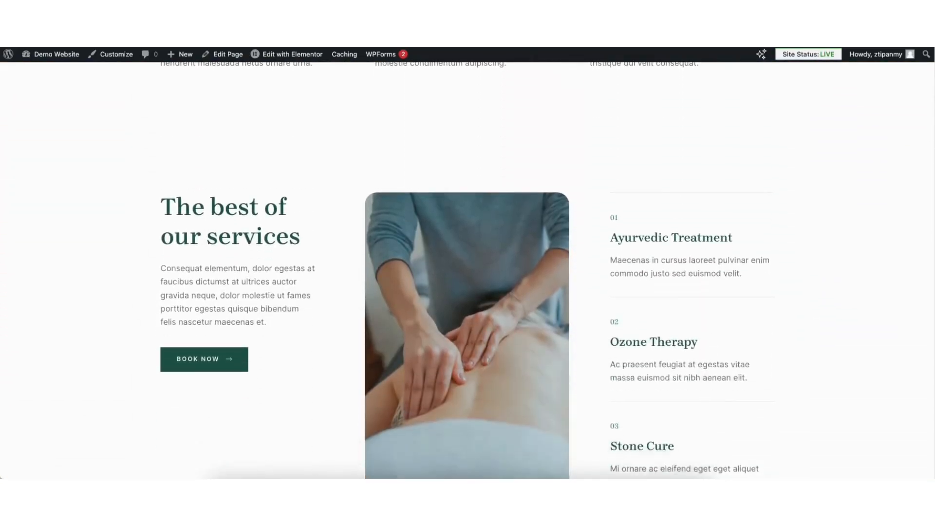
scroll(468, 270, down, 14)
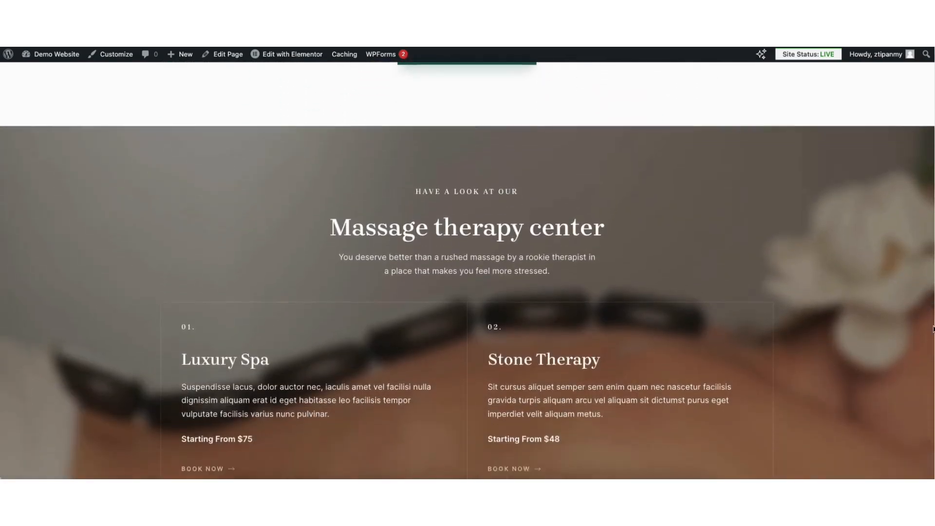
Finish reviewing the home page, then go to the site dashboard and open the Features section of Elementor's settings
scroll(467, 271, down, 10)
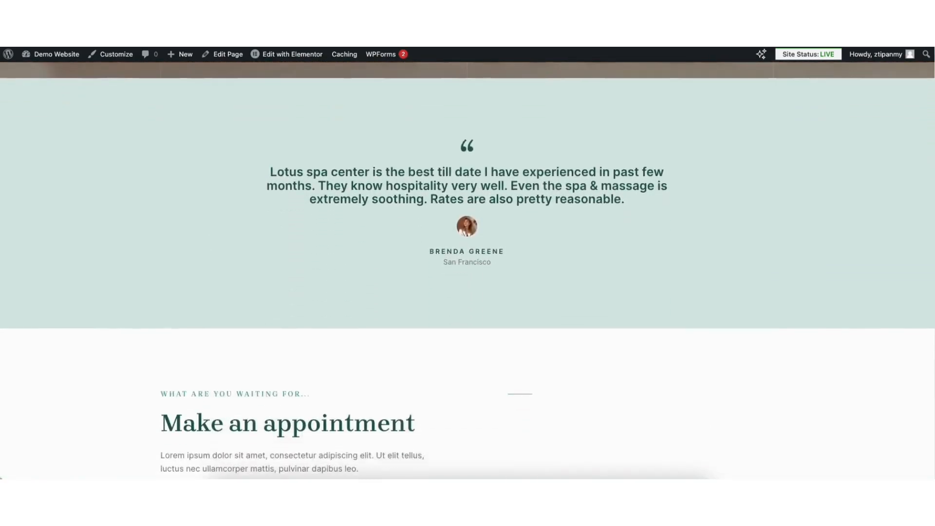
key(Home)
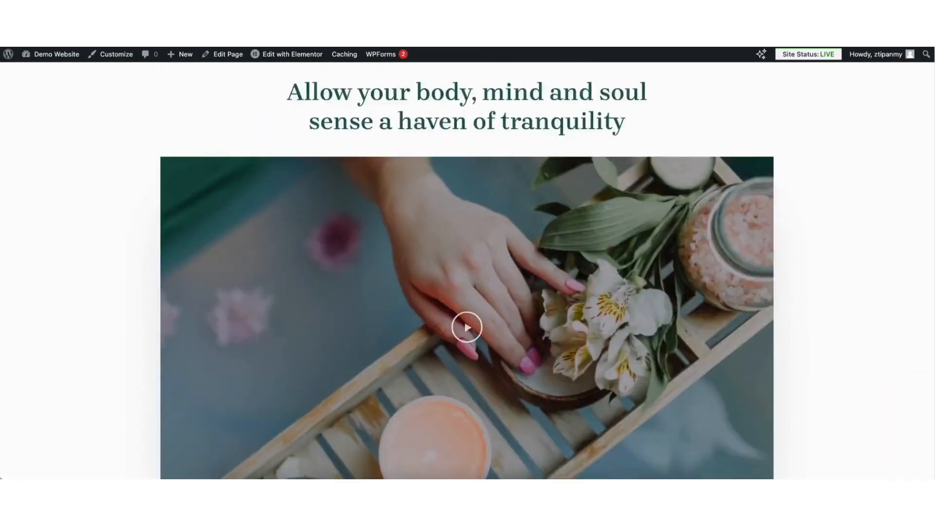
mouse_move(47, 60)
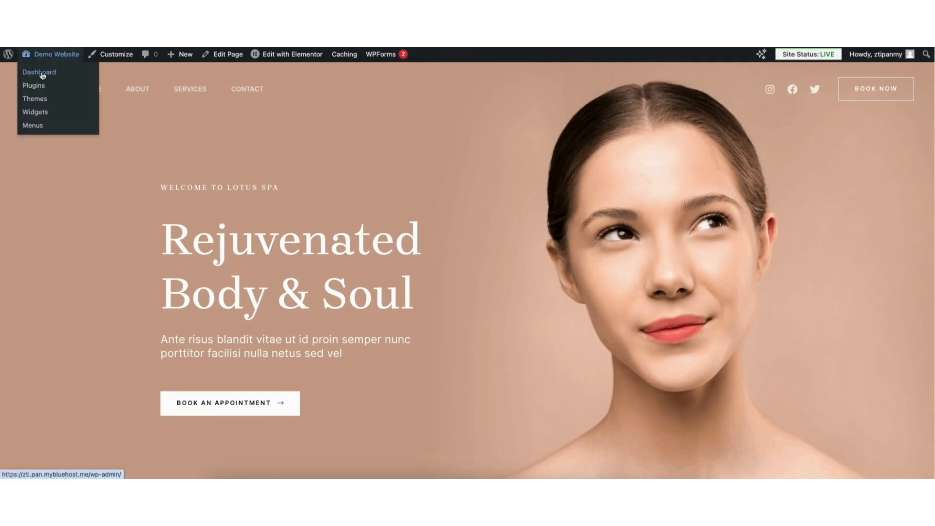
click(42, 72)
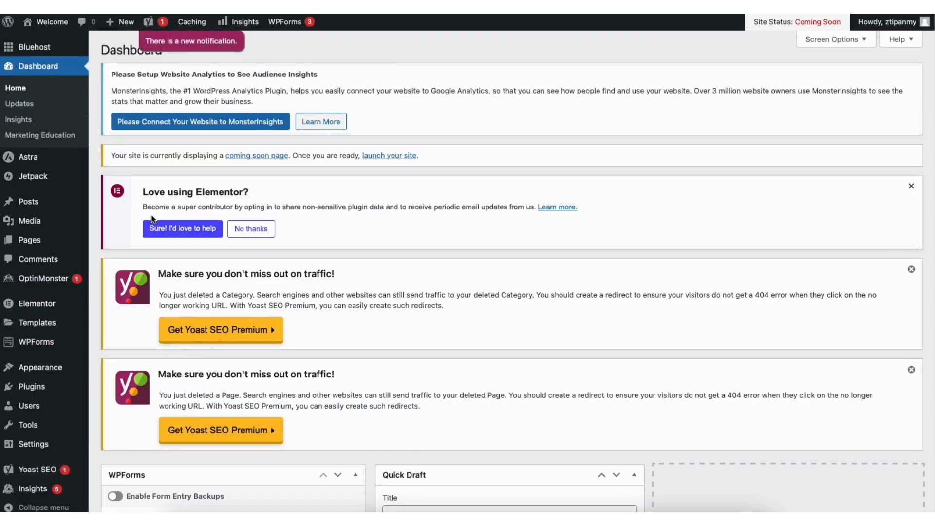
mouse_move(44, 309)
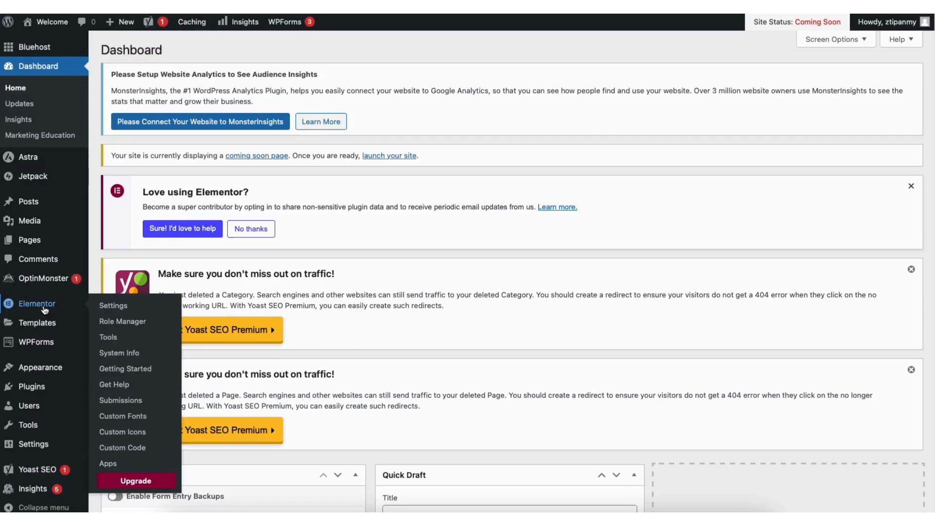
click(114, 305)
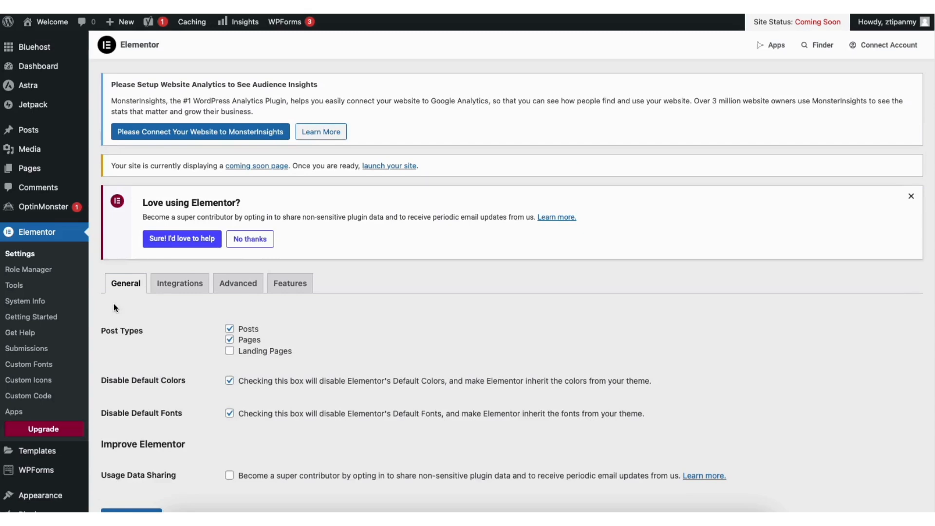
click(297, 285)
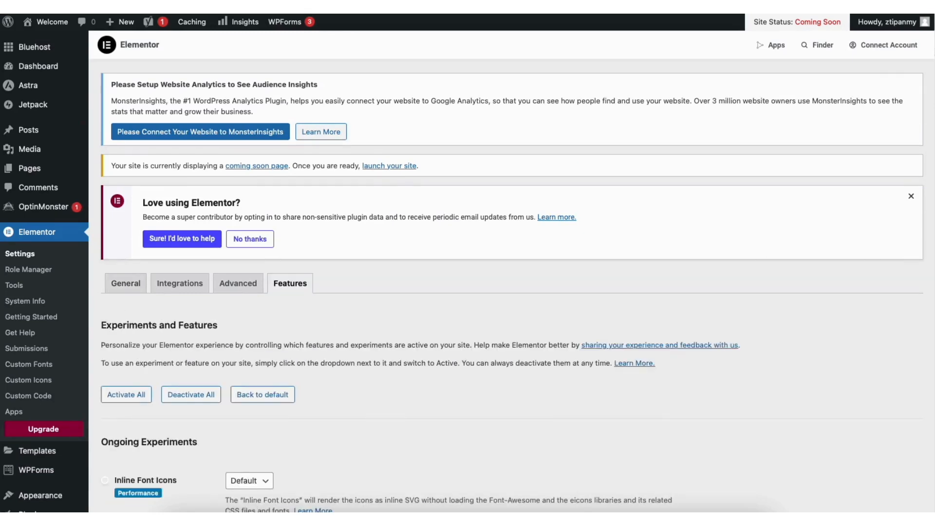
Set Elementor's Editor Top Bar and Flexbox Container features to Active and save the changes
scroll(930, 200, down, 10)
drag(928, 197, 928, 203)
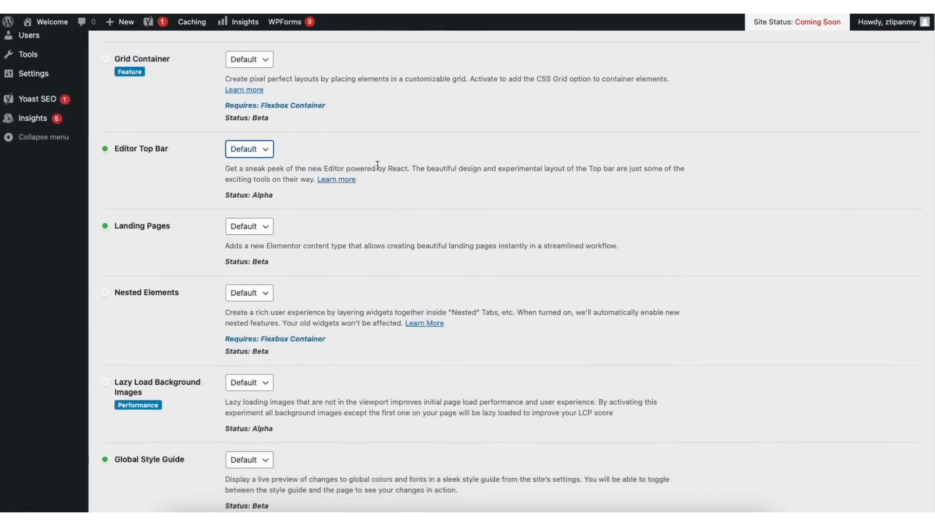
click(262, 151)
click(245, 159)
scroll(866, 273, down, 10)
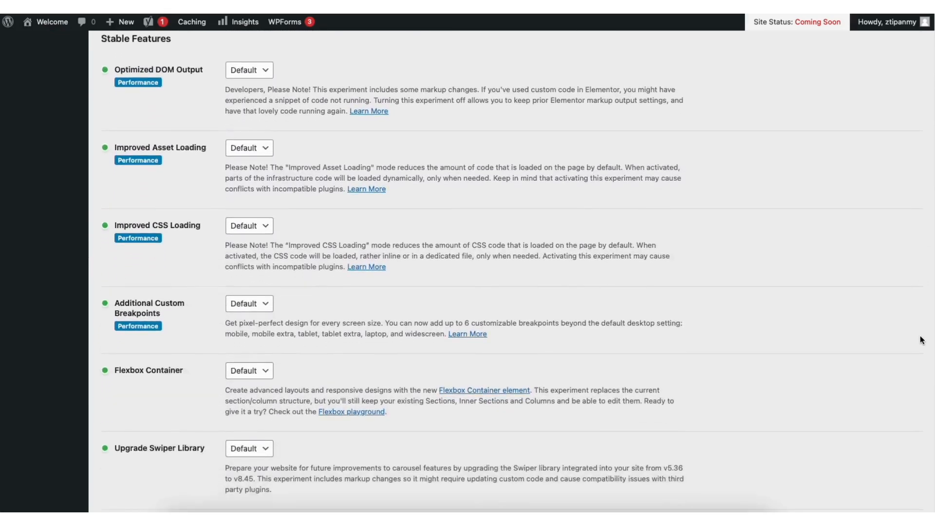
scroll(922, 340, down, 3)
click(244, 258)
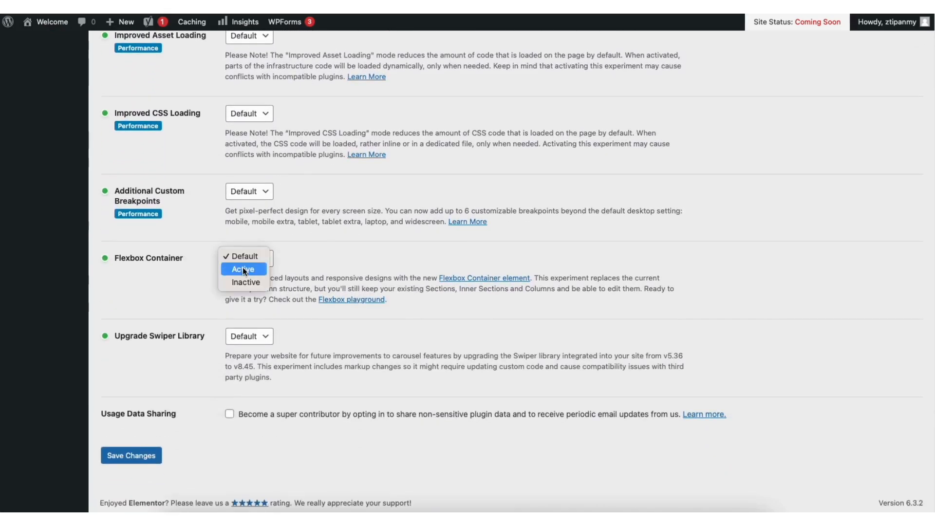
click(243, 268)
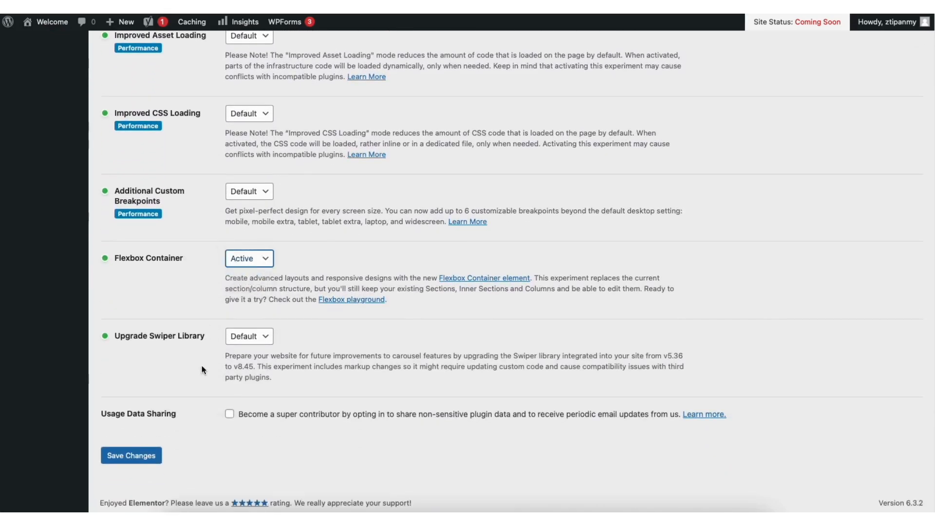
click(135, 456)
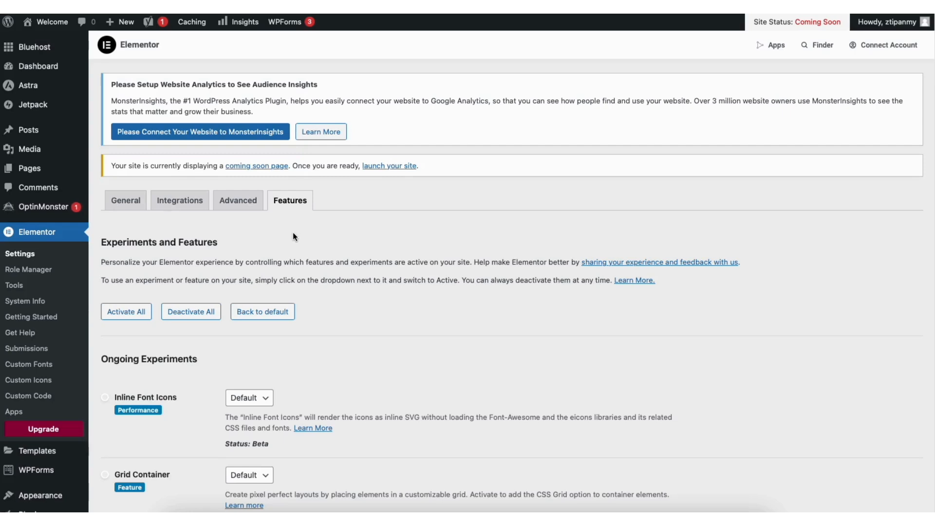
Visit the site and open its home page for editing with Elementor
mouse_move(59, 24)
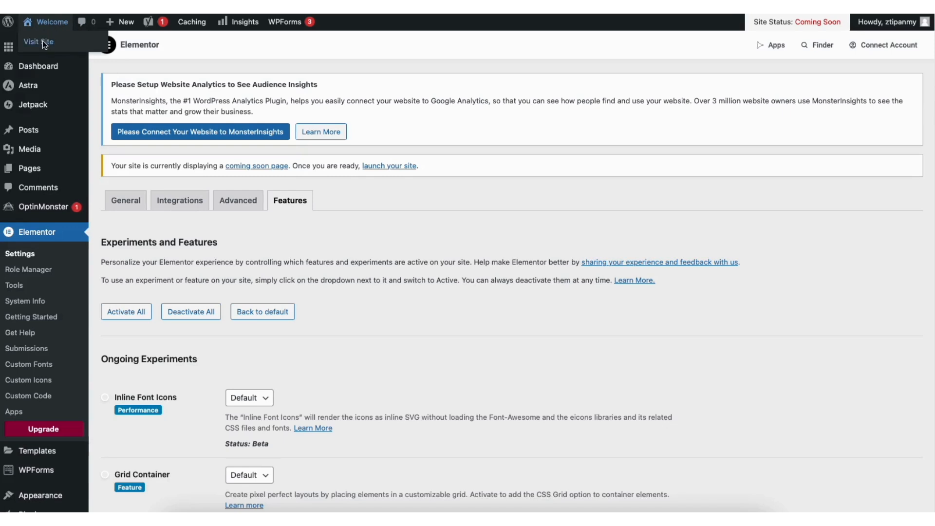
click(42, 42)
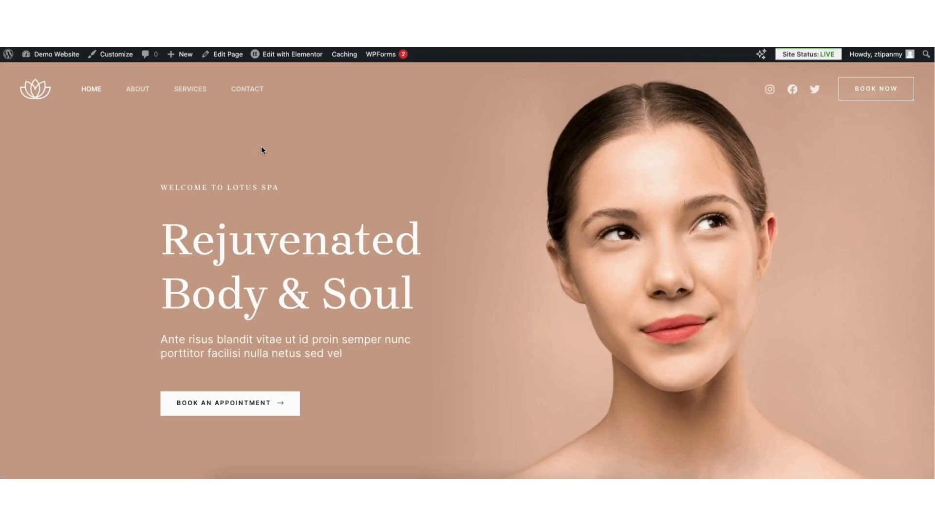
mouse_move(286, 55)
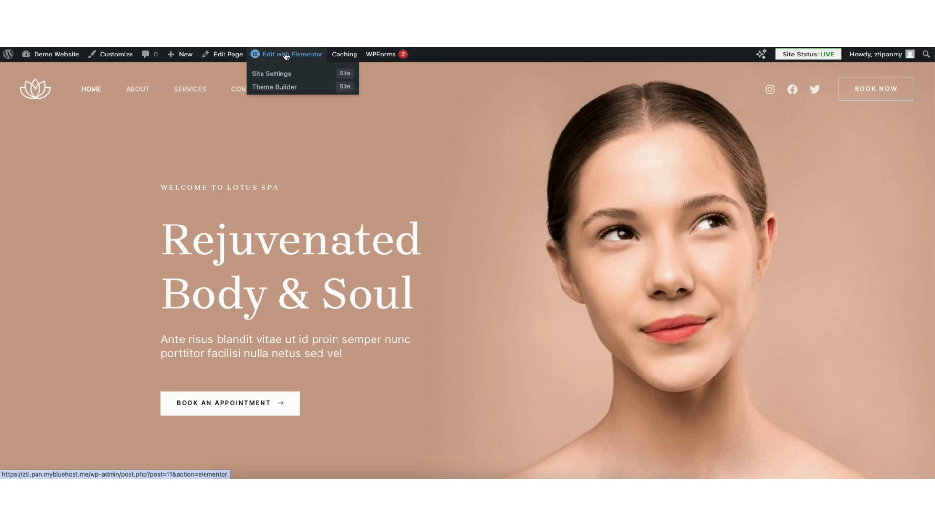
click(285, 54)
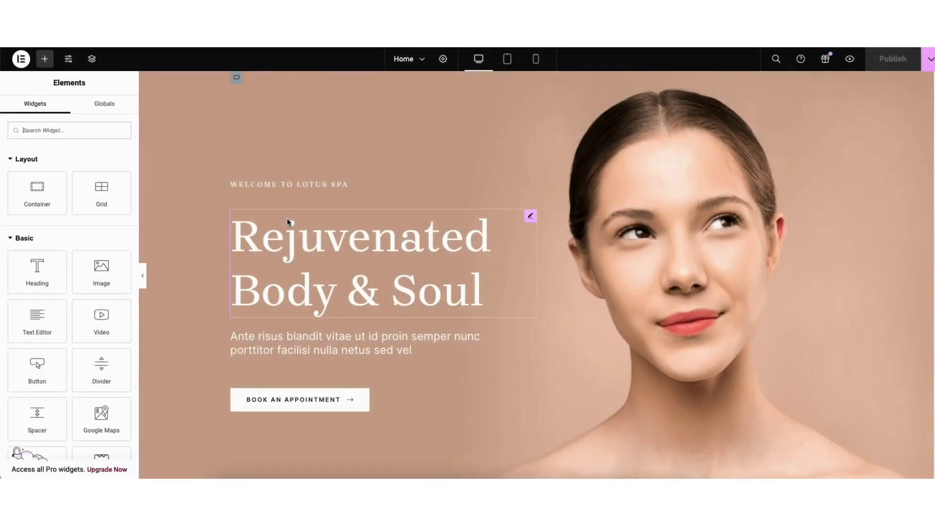
Replace the main hero heading text with "Demo Beauty Website"
click(244, 232)
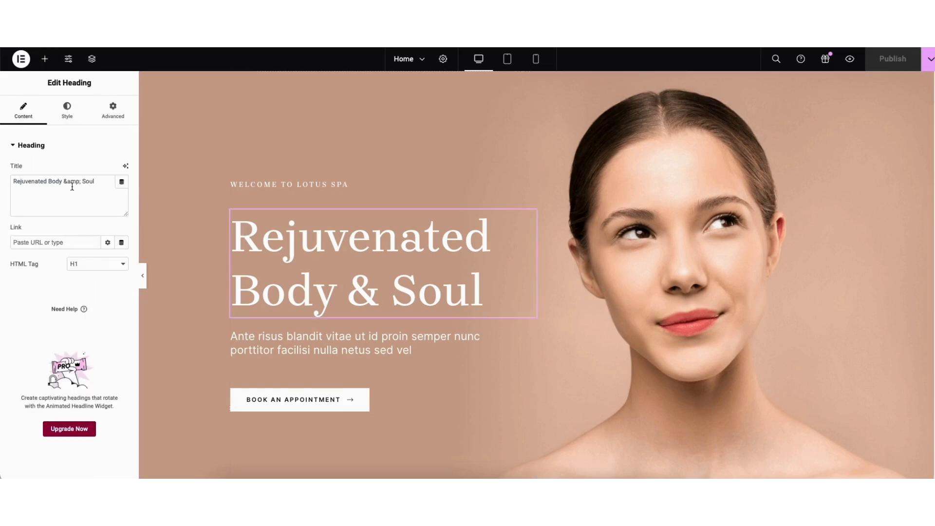
drag(14, 180, 96, 181)
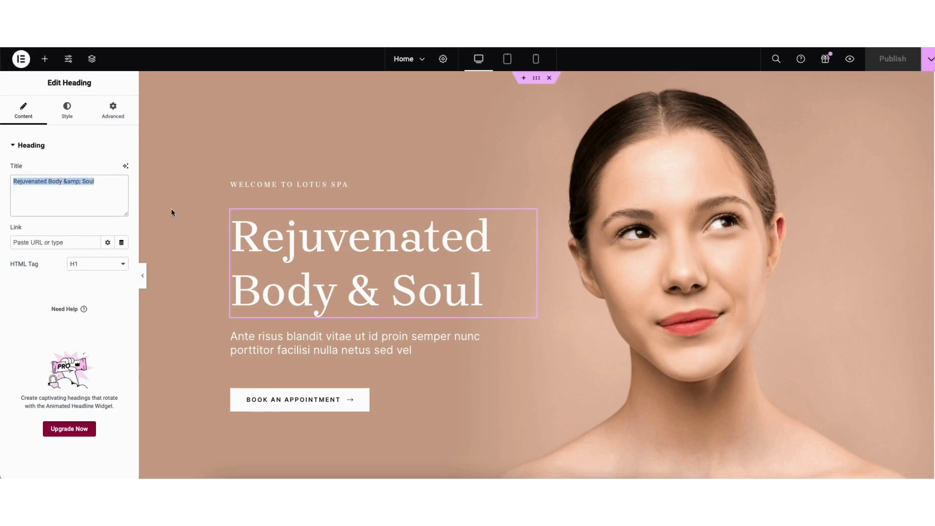
click(266, 233)
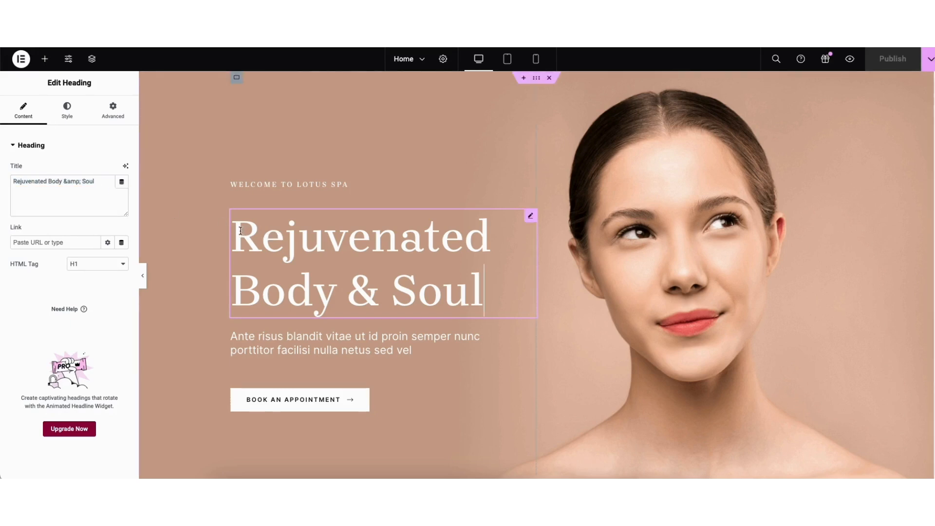
drag(241, 230, 489, 286)
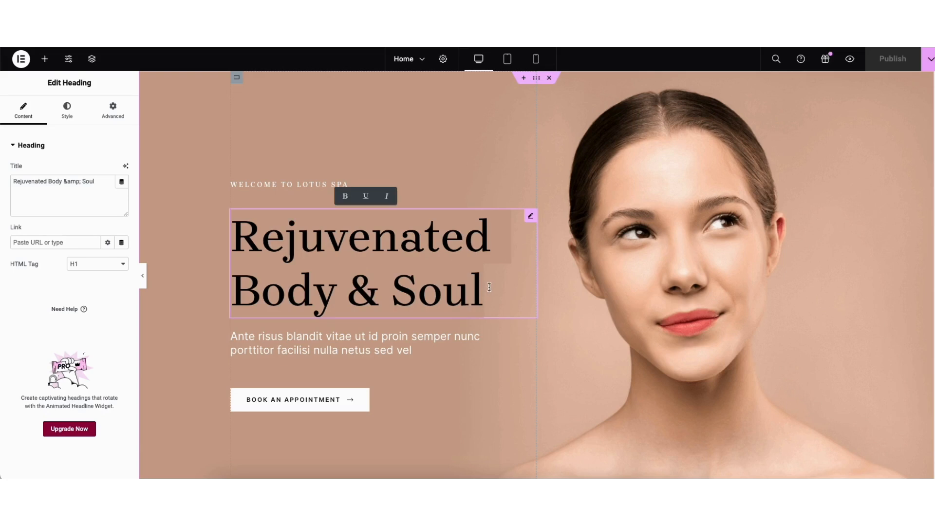
text(Demo Be)
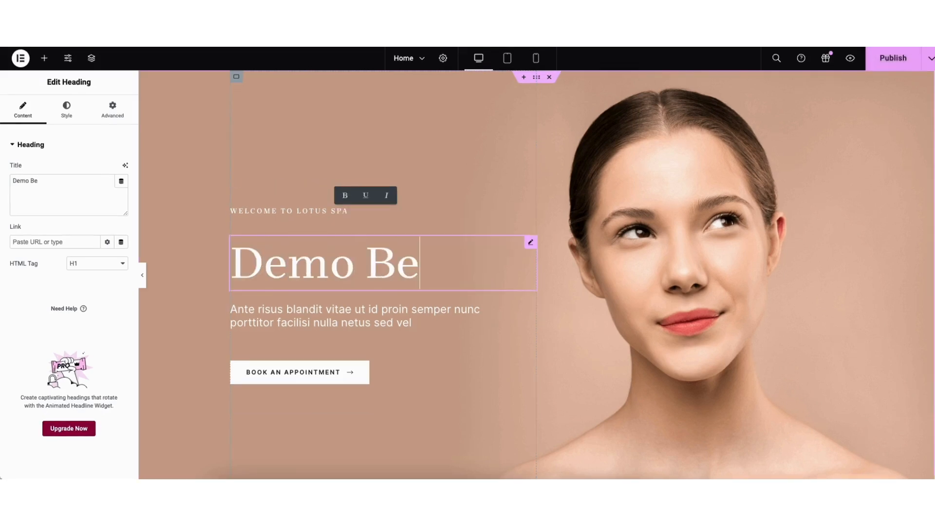
text(auty Website)
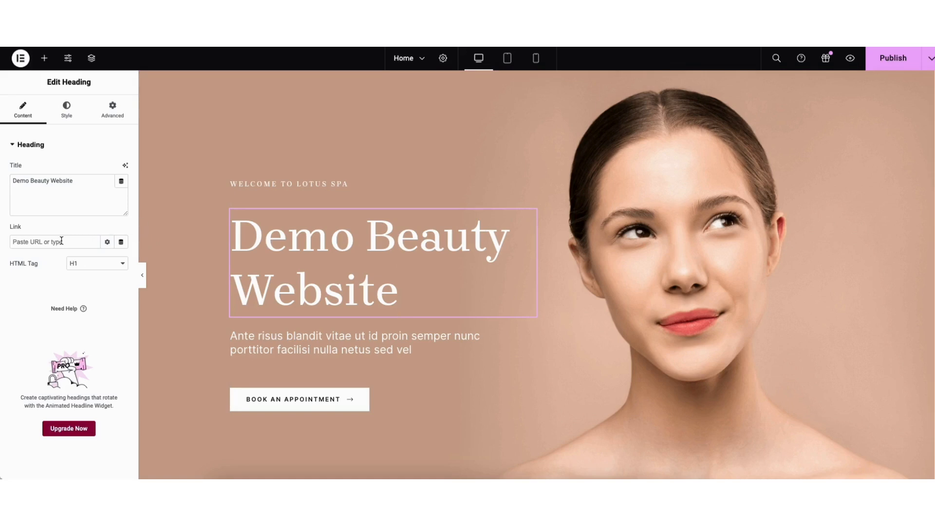
Look through the hero heading's HTML tag choices and its typography options, including the font family list
click(90, 264)
click(92, 267)
click(66, 109)
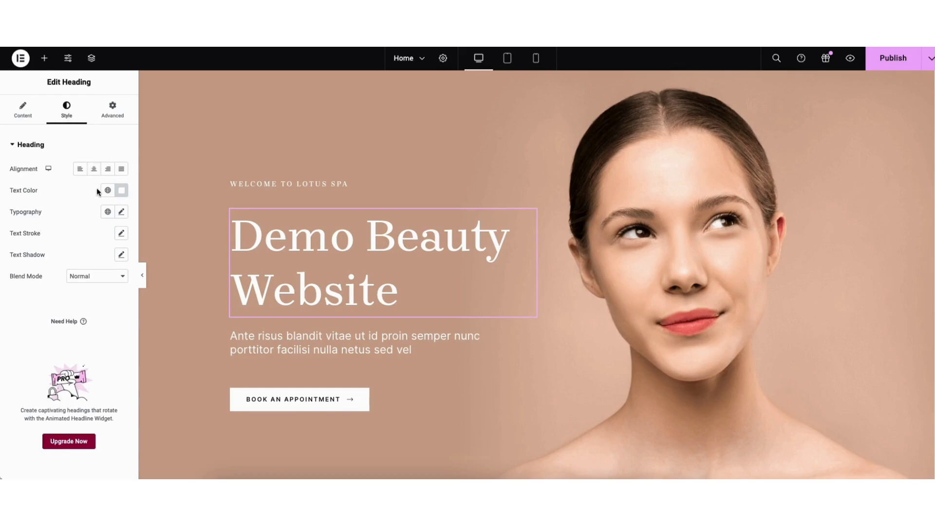
click(122, 213)
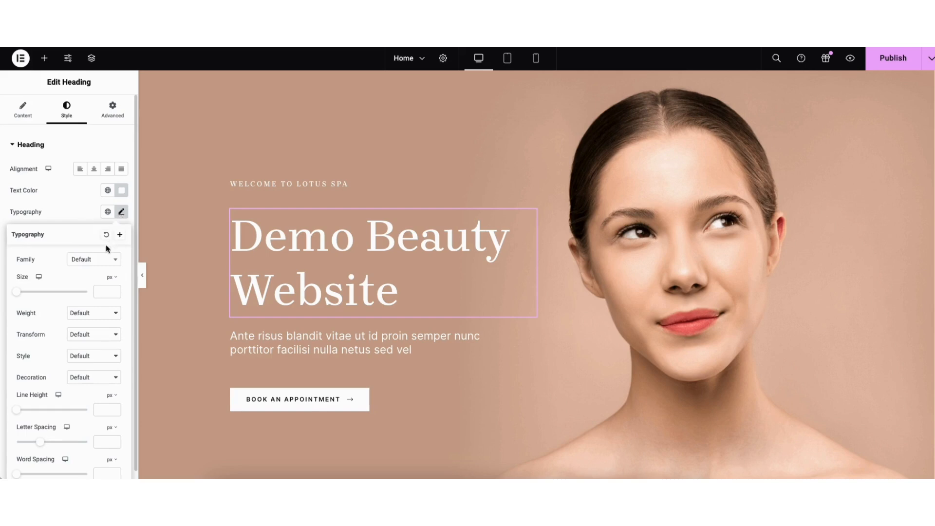
click(115, 263)
scroll(116, 292, down, 10)
click(61, 268)
Replace the hero container's background image with the salon photo from the media library and set its display size to Cover
right_click(200, 119)
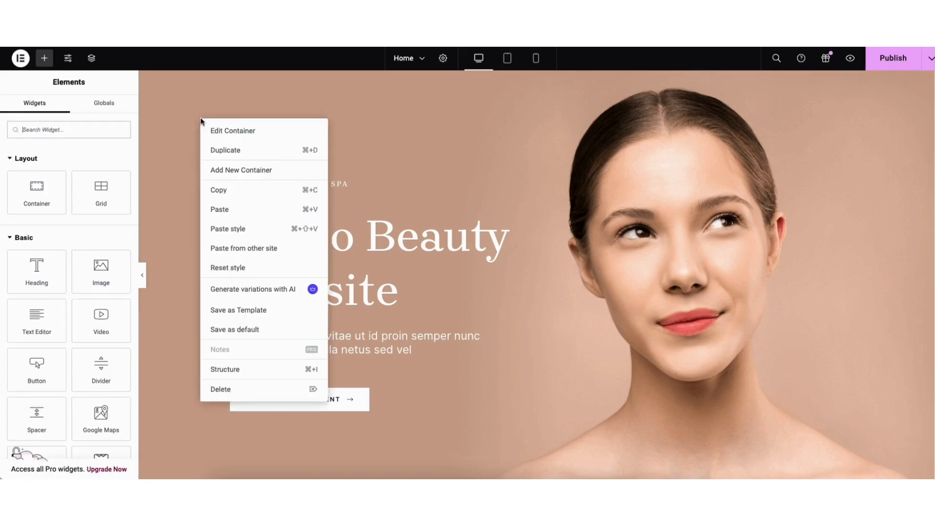
click(217, 131)
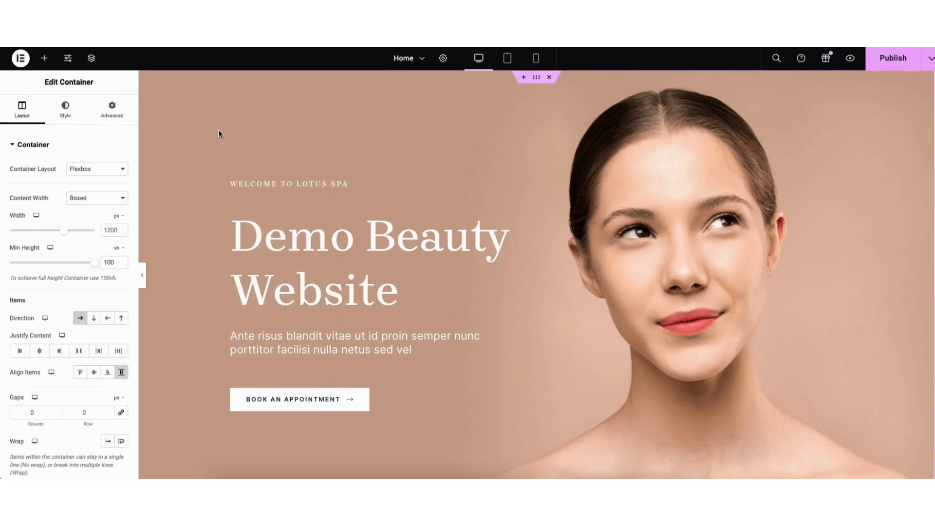
click(63, 113)
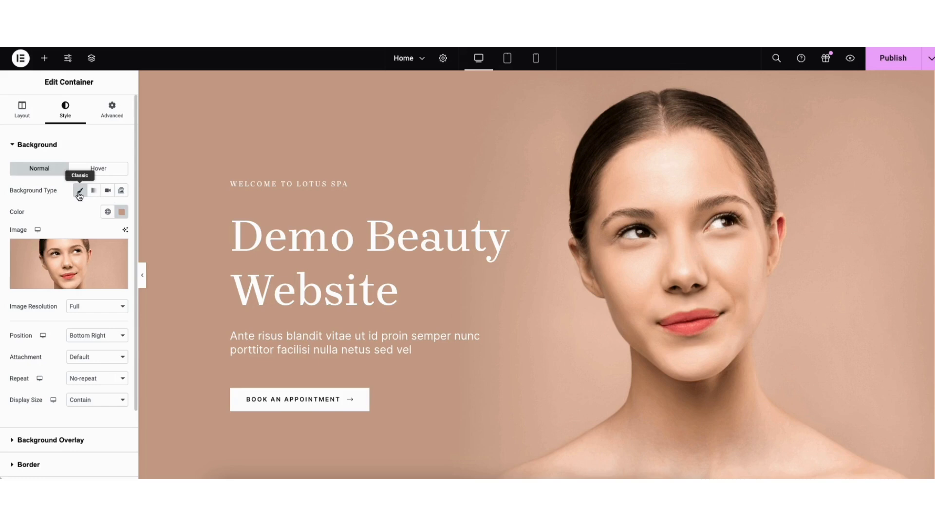
mouse_move(58, 270)
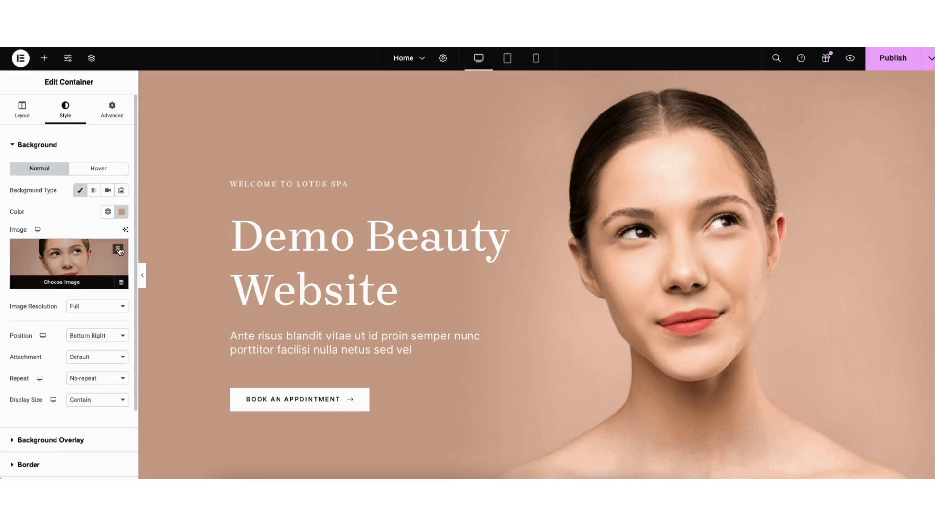
click(61, 269)
click(128, 103)
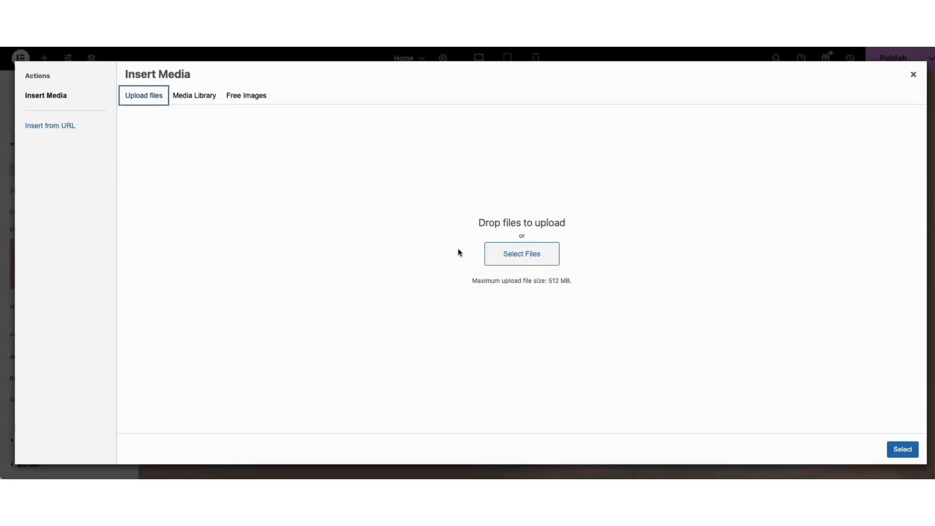
click(189, 96)
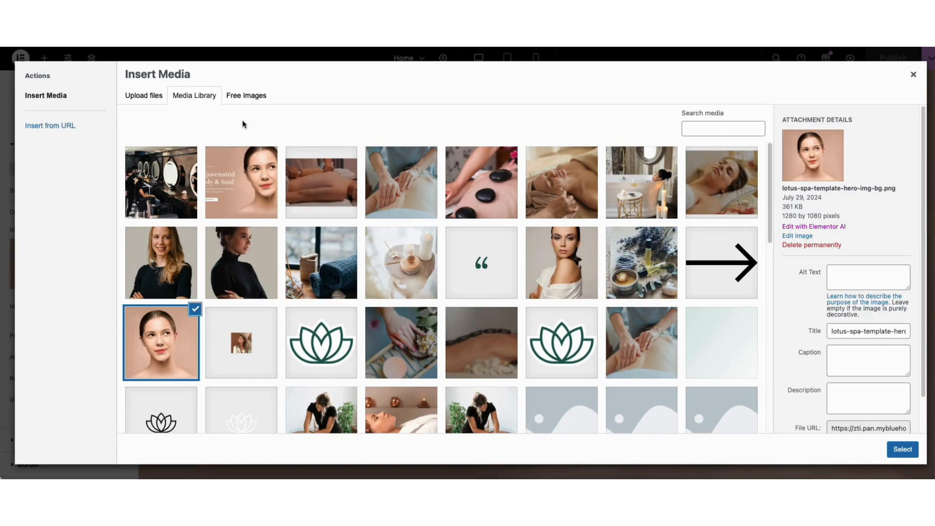
click(165, 179)
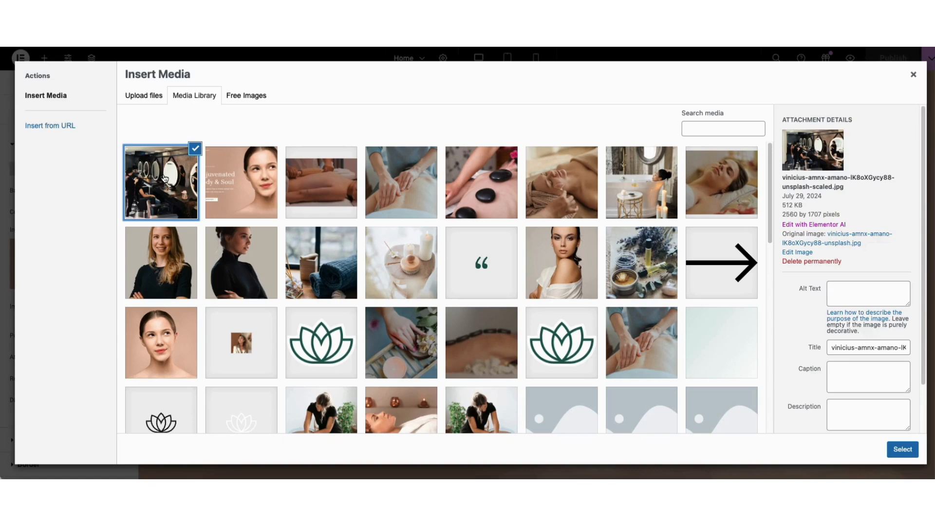
click(903, 449)
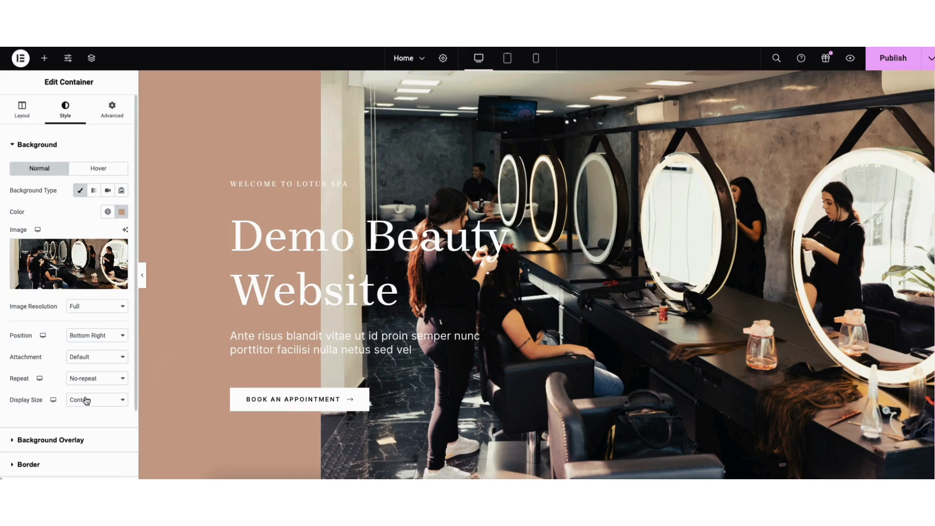
click(83, 402)
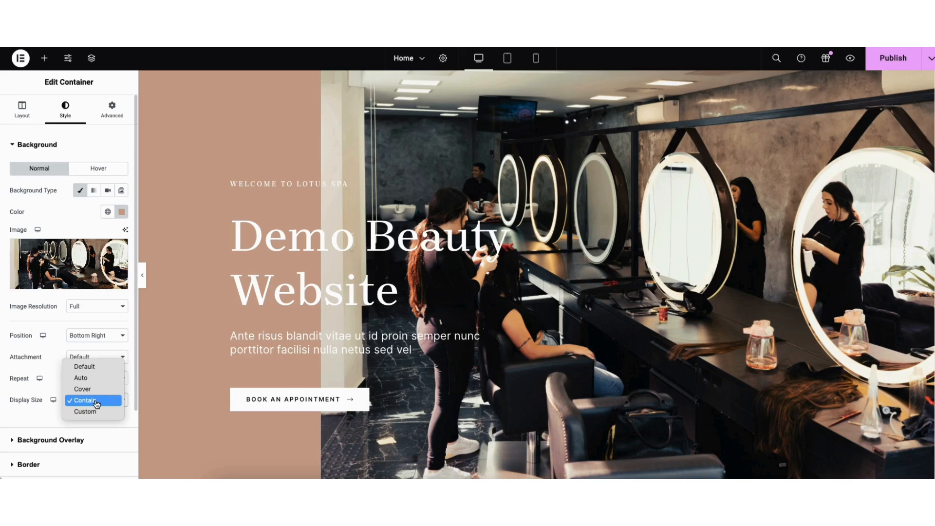
click(97, 389)
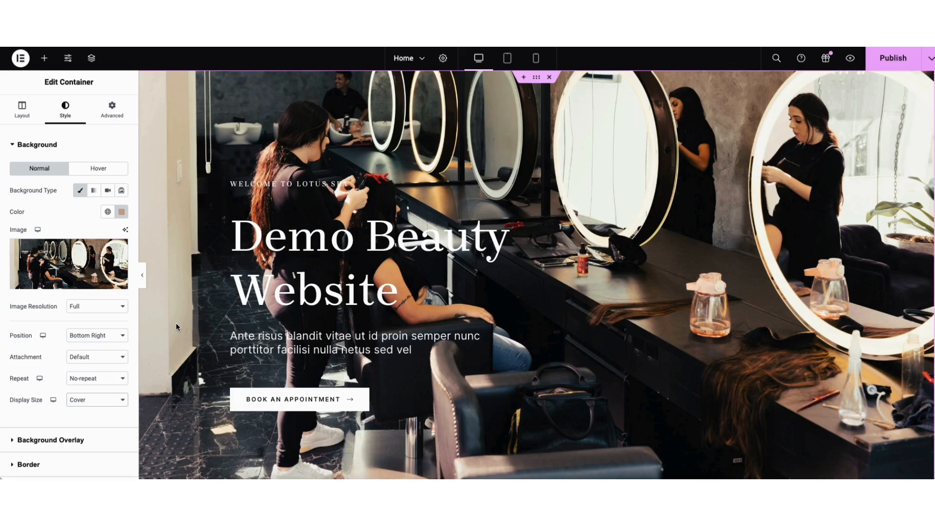
Add a classic background overlay to the hero container with colour #222020 and an opacity of 0.57
click(70, 441)
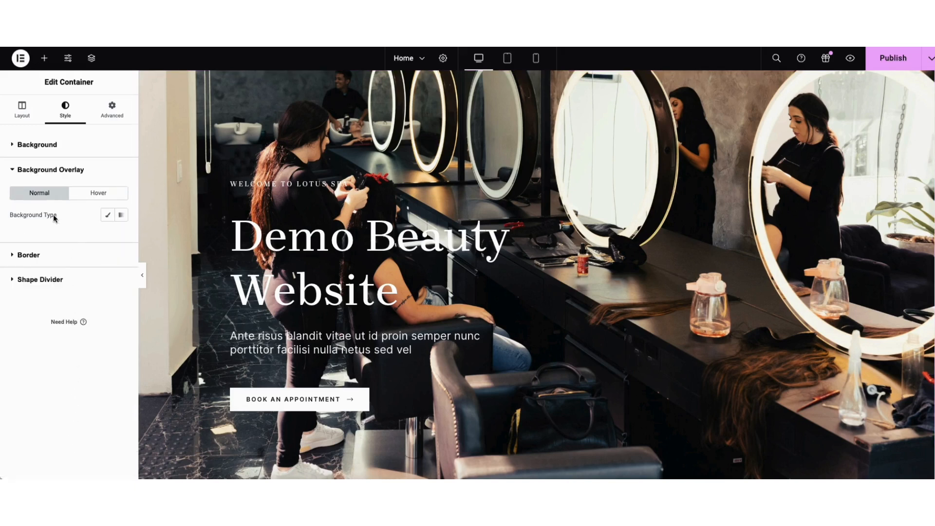
click(108, 215)
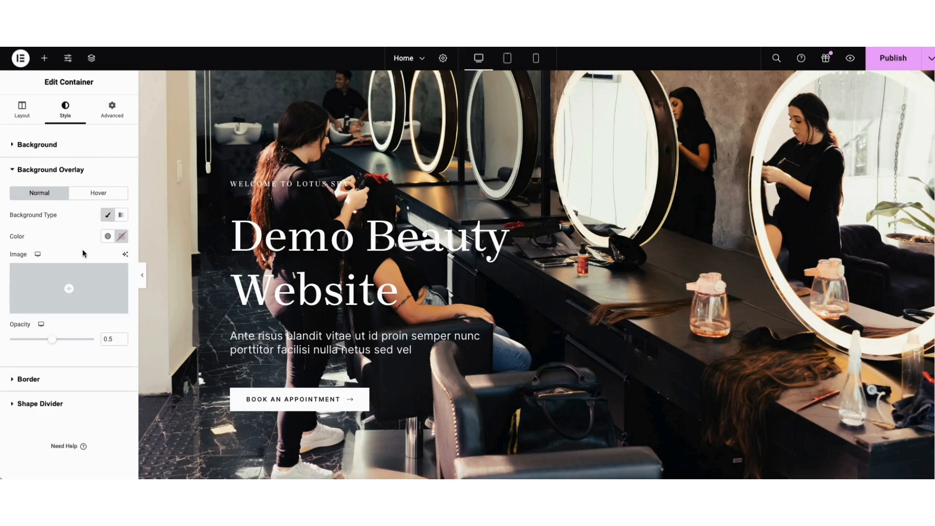
click(121, 236)
drag(122, 353, 68, 343)
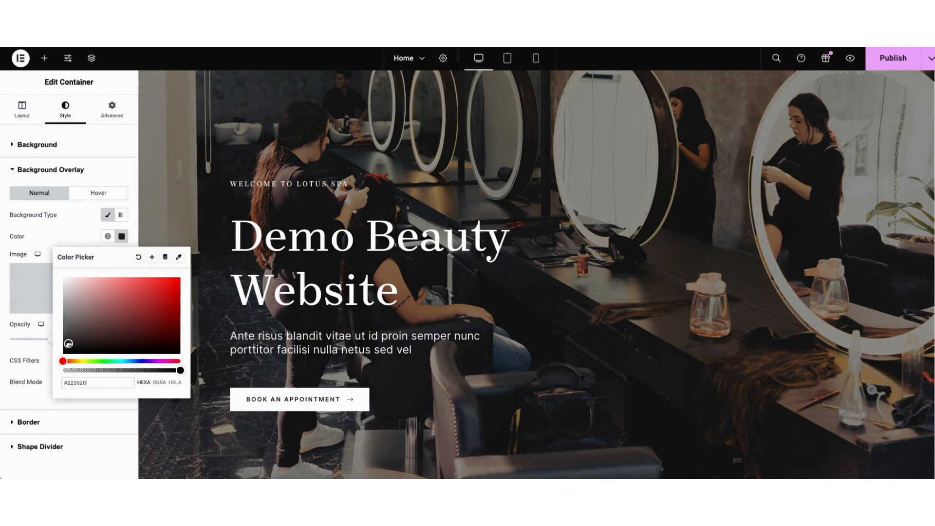
click(28, 330)
mouse_move(57, 342)
mouse_down()
mouse_move(83, 341)
mouse_move(22, 345)
mouse_move(60, 345)
mouse_up()
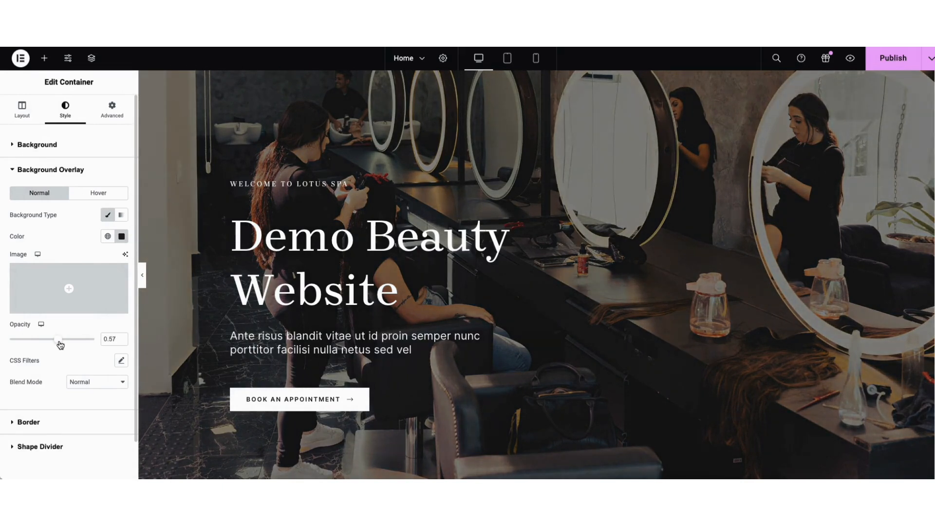
Examine the "Book an Appointment" button's text, link options, icon library, and normal and hover style settings
click(263, 400)
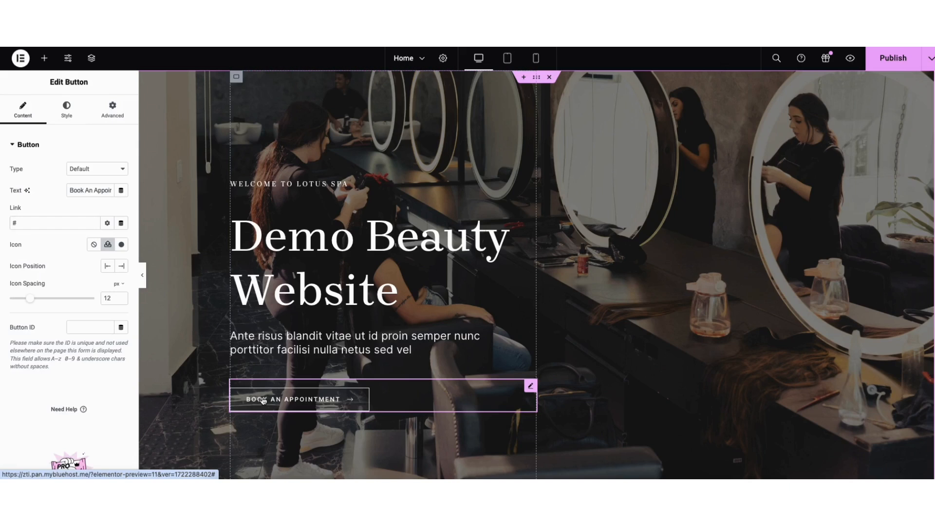
drag(70, 190, 118, 191)
click(87, 205)
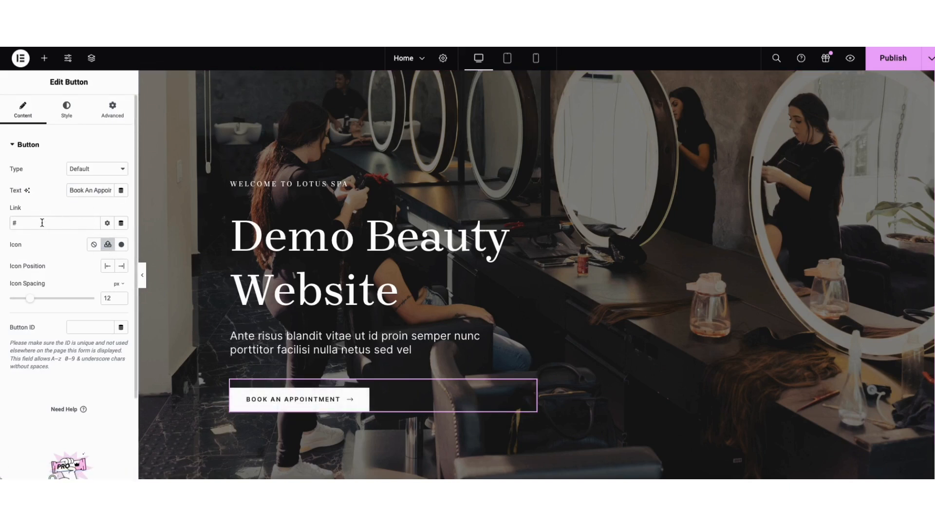
click(106, 224)
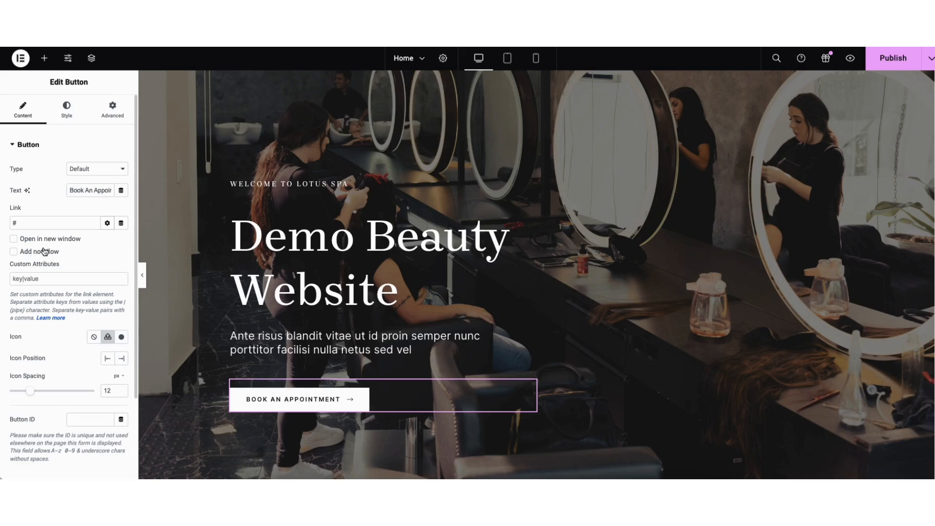
click(106, 223)
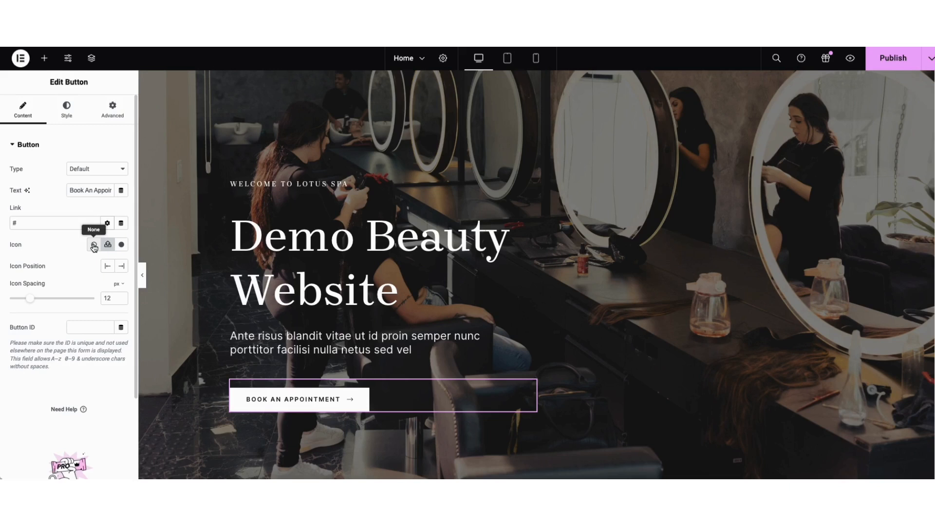
click(121, 245)
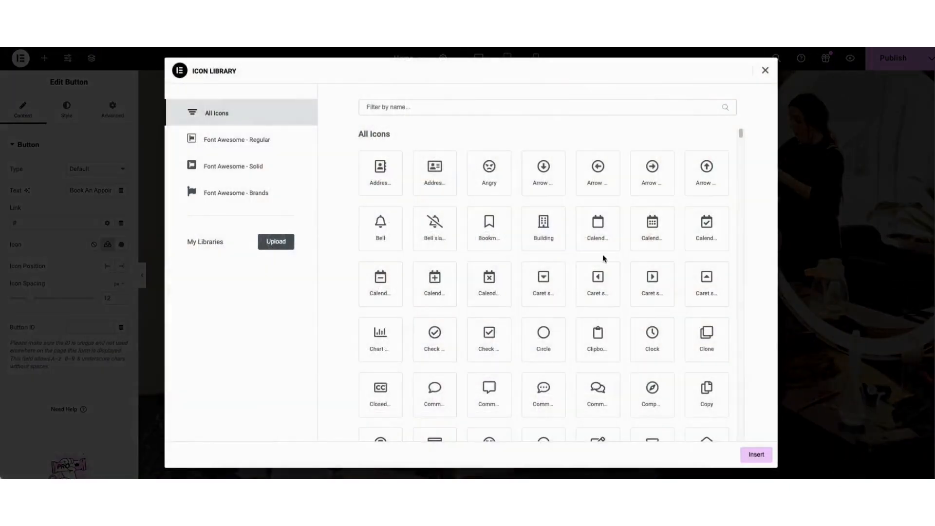
drag(740, 133, 741, 154)
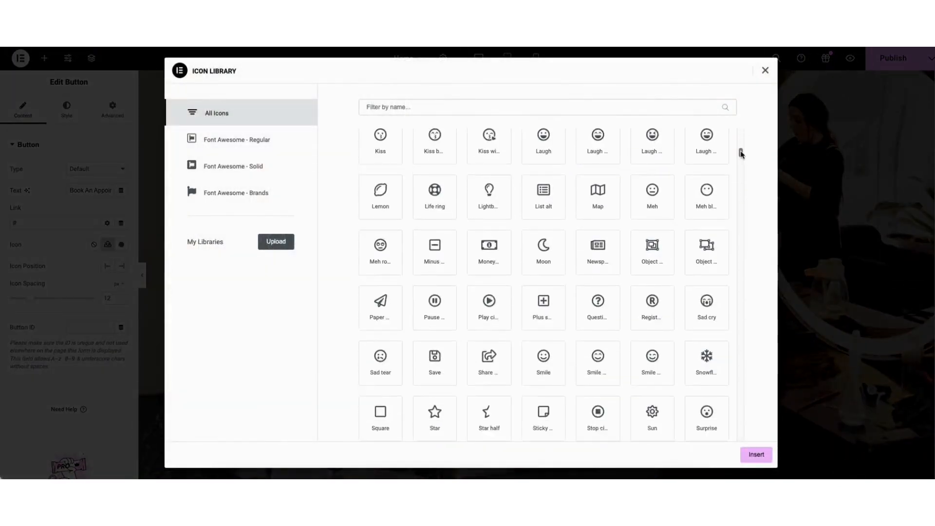
click(765, 71)
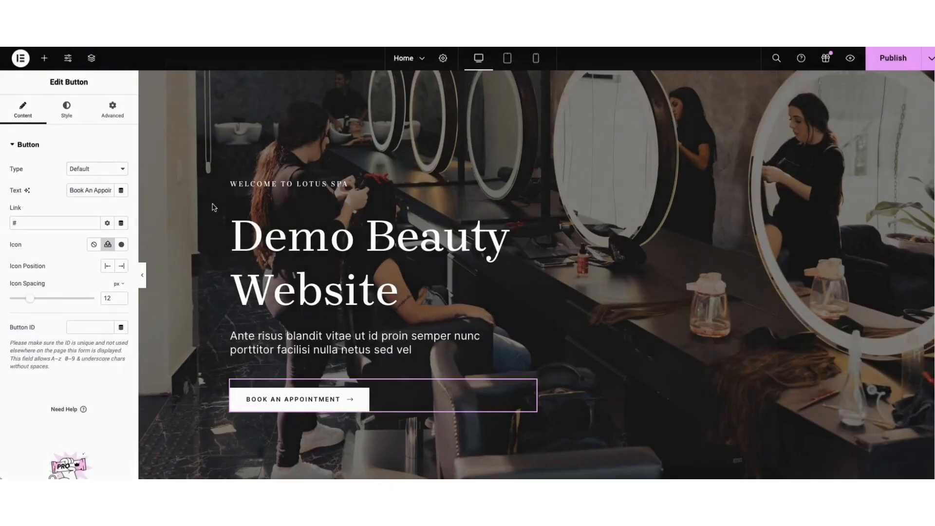
click(70, 113)
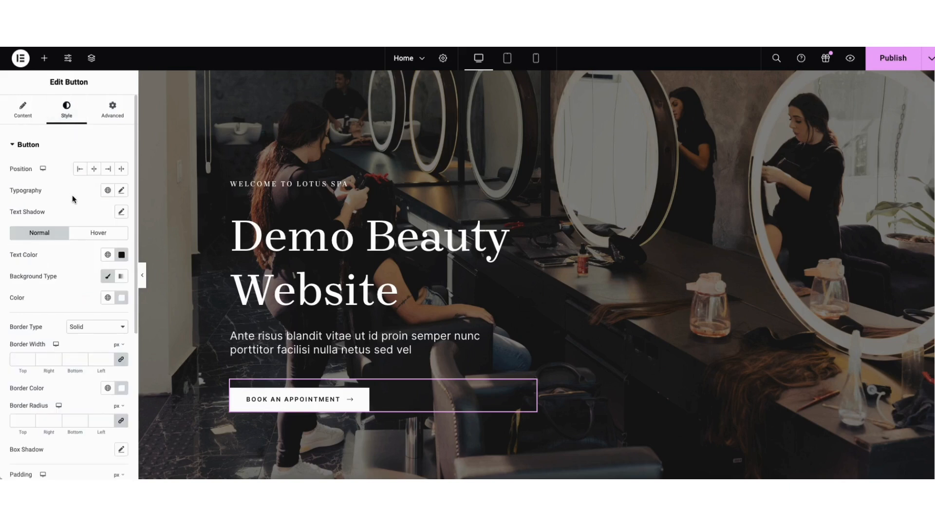
click(84, 233)
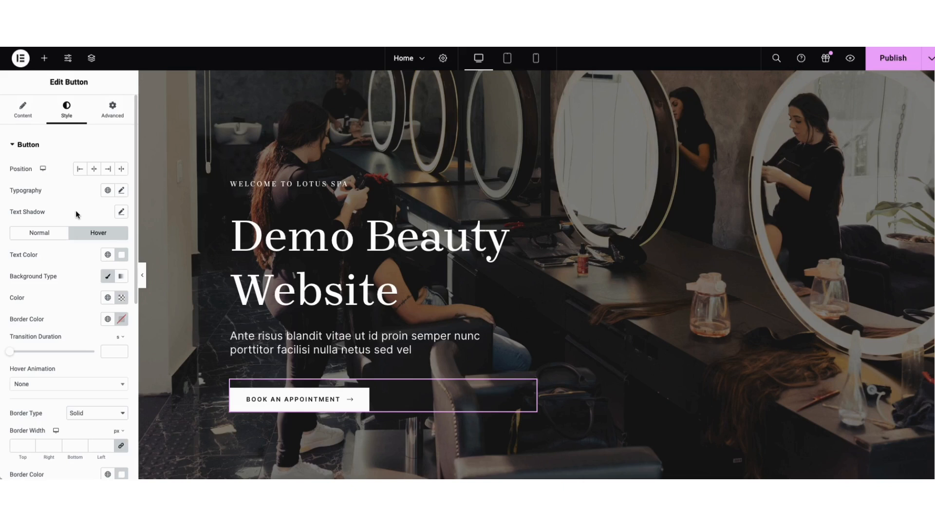
Switch the video below the hero to a Self Hosted source and choose 2.mp4 from the media library
scroll(931, 142, down, 10)
scroll(931, 142, down, 2)
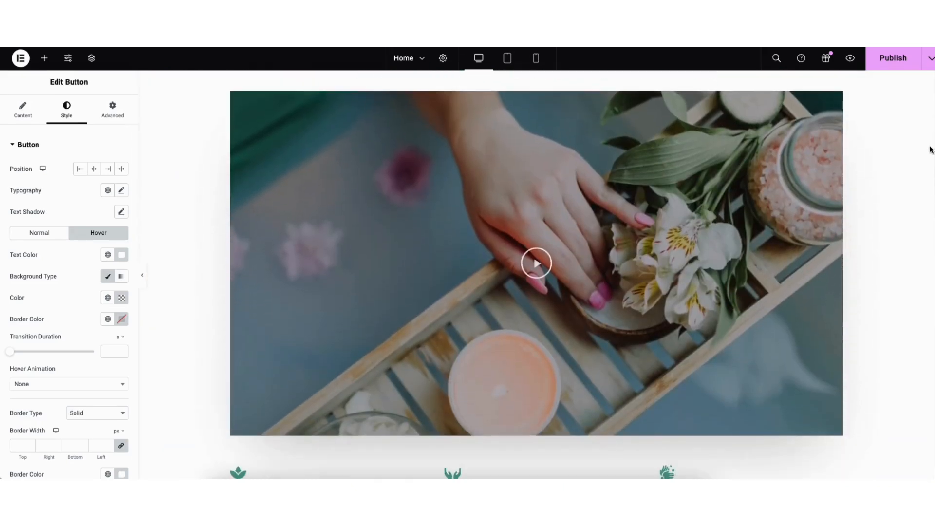
click(356, 238)
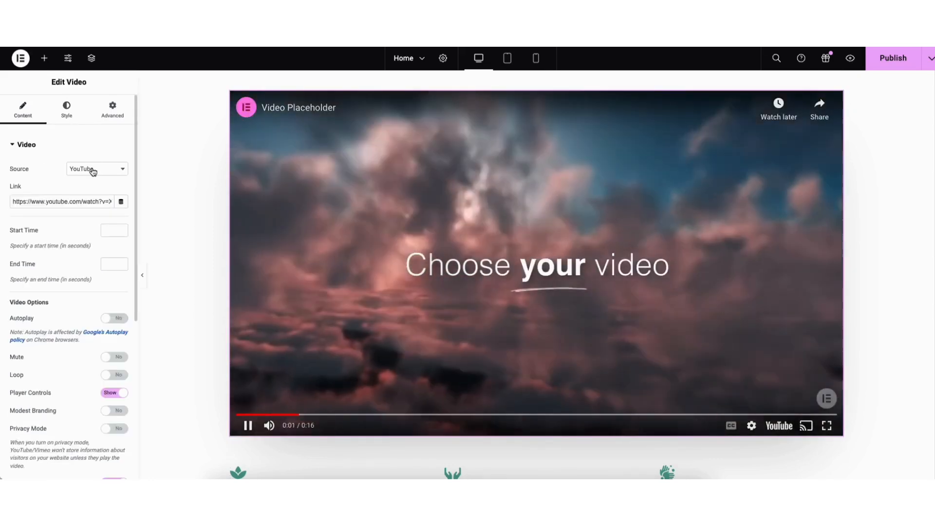
click(93, 169)
click(54, 156)
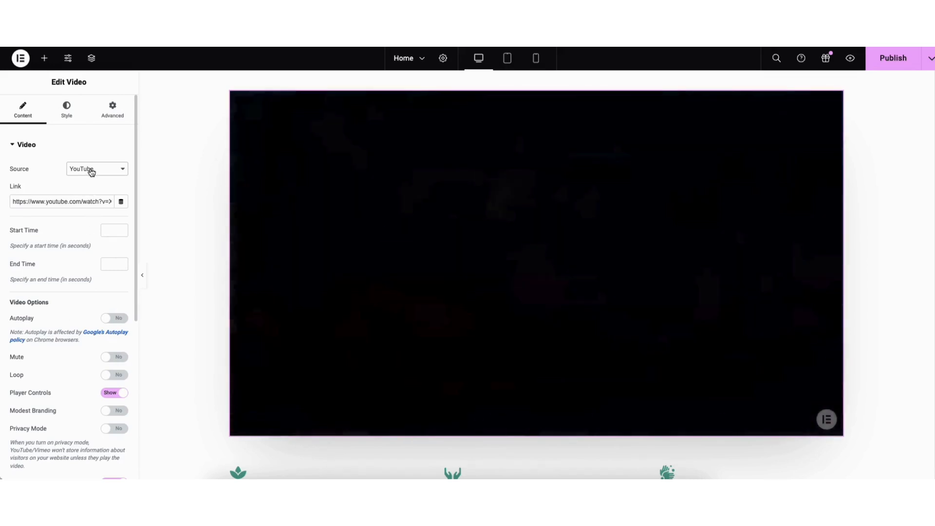
click(91, 172)
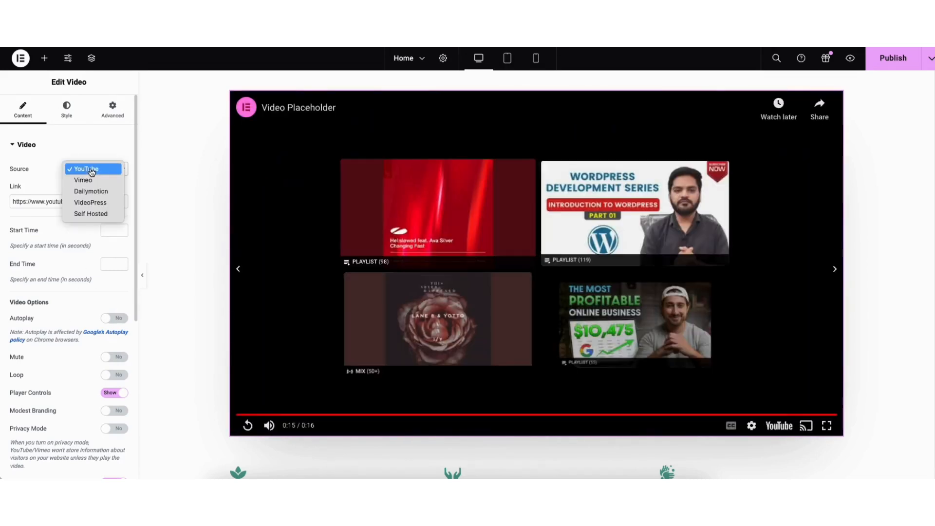
click(90, 213)
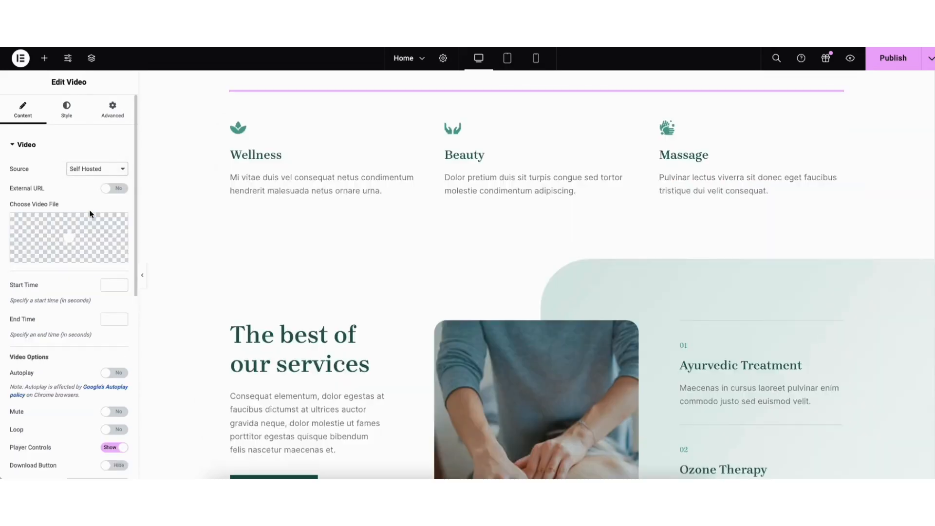
click(69, 247)
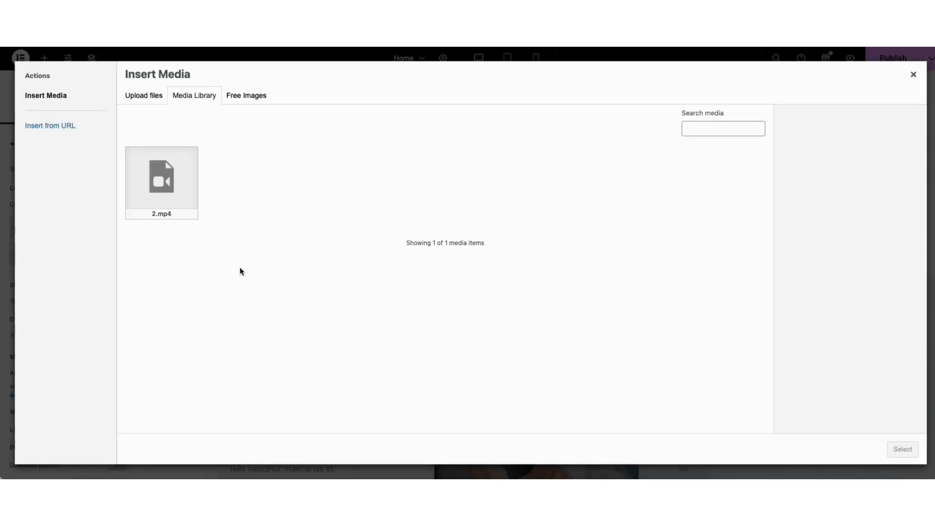
click(156, 186)
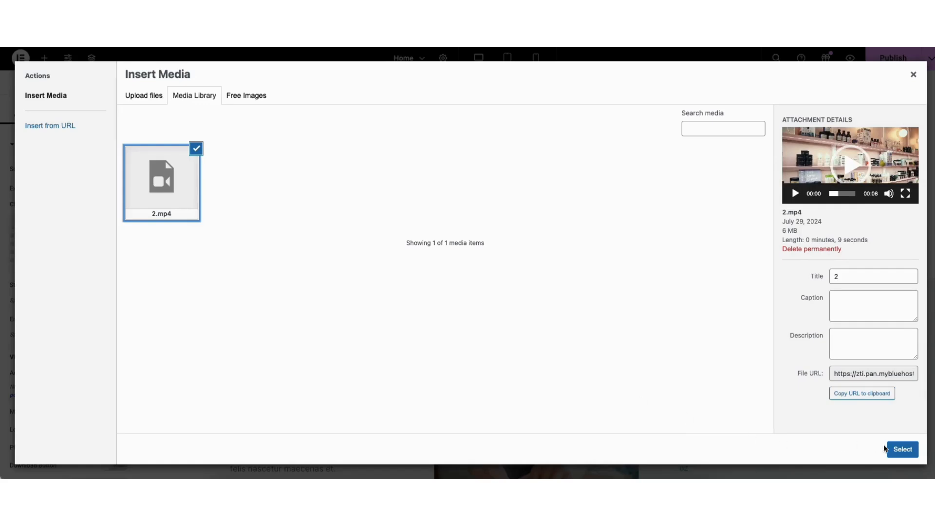
click(903, 448)
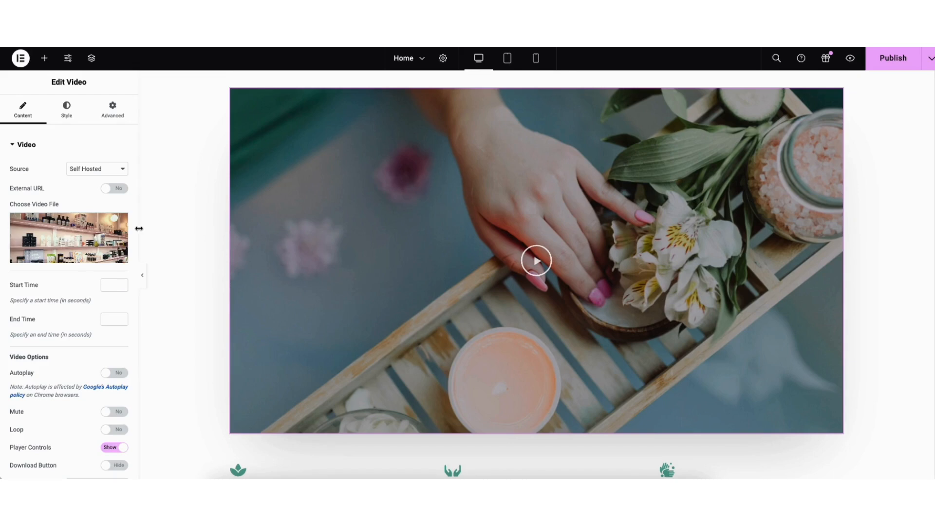
Replace the video's image overlay with beauty-website-tutorial.png from the media library
scroll(137, 232, down, 1)
scroll(138, 272, down, 2)
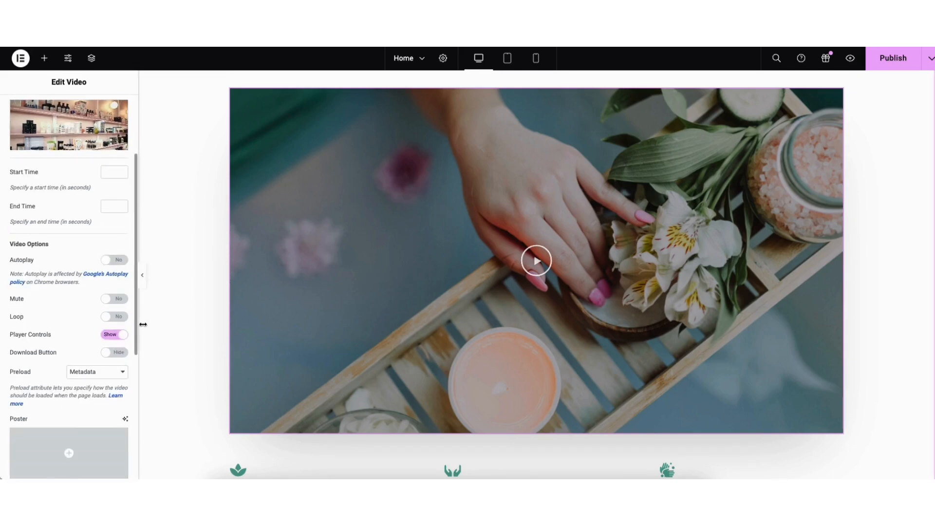
scroll(97, 341, down, 3)
click(63, 367)
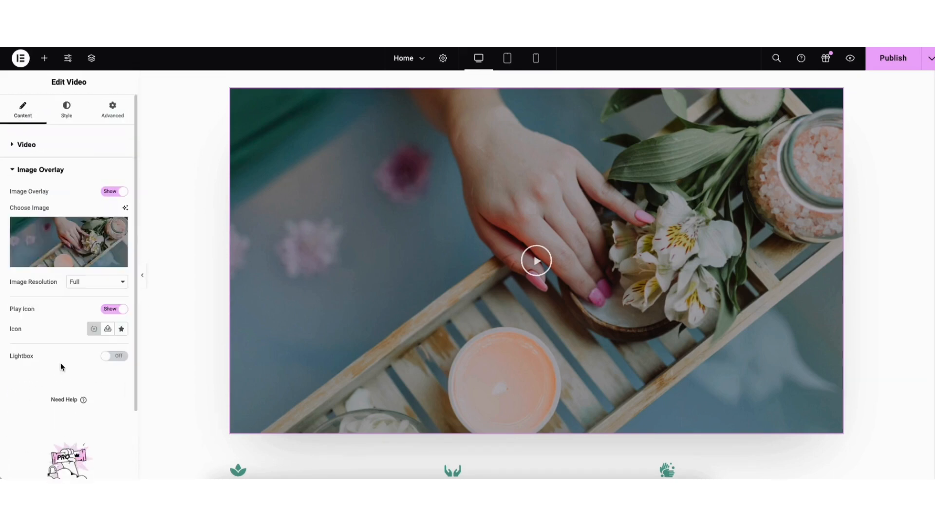
click(63, 248)
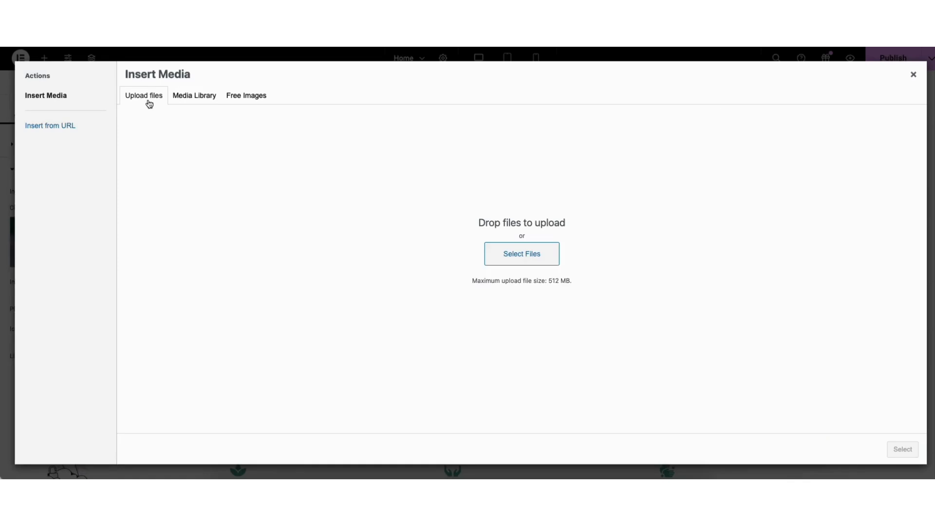
click(188, 98)
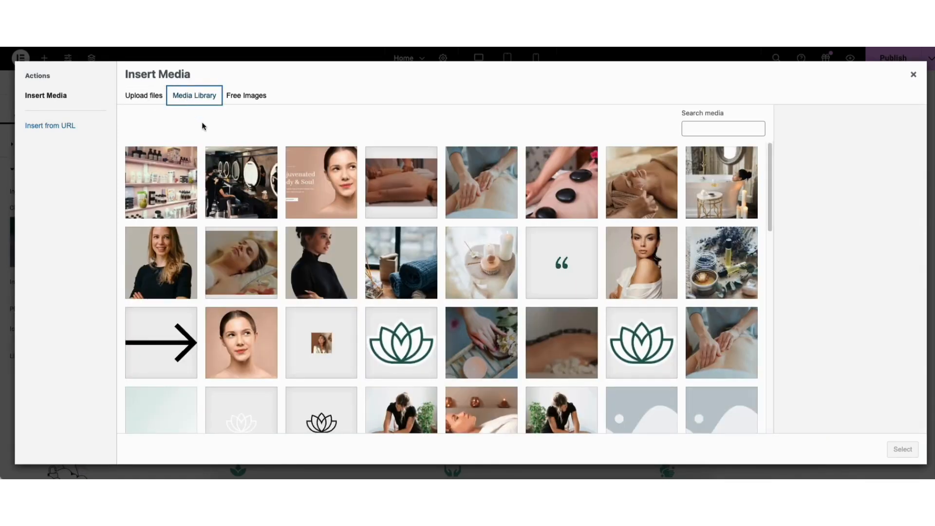
click(153, 197)
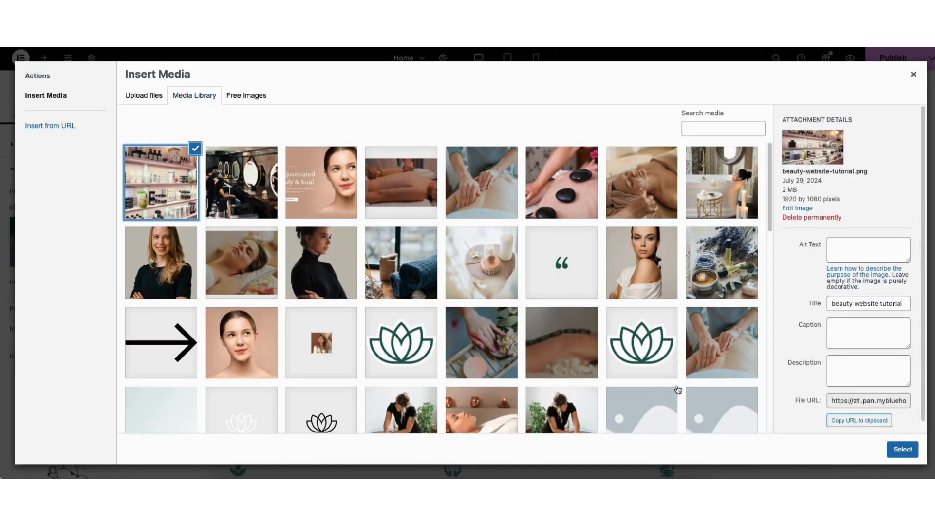
click(902, 450)
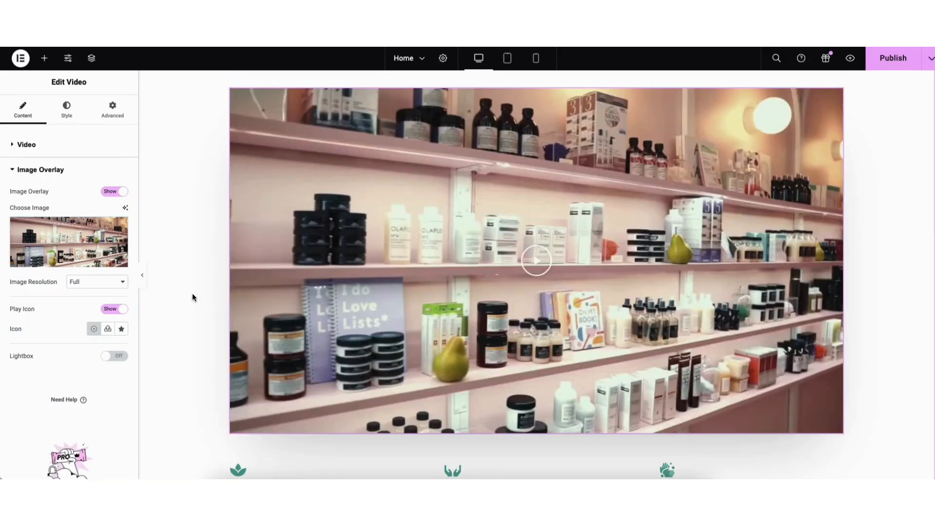
Look through the content settings and the icon library choices for the Wellness icon box
scroll(325, 284, down, 4)
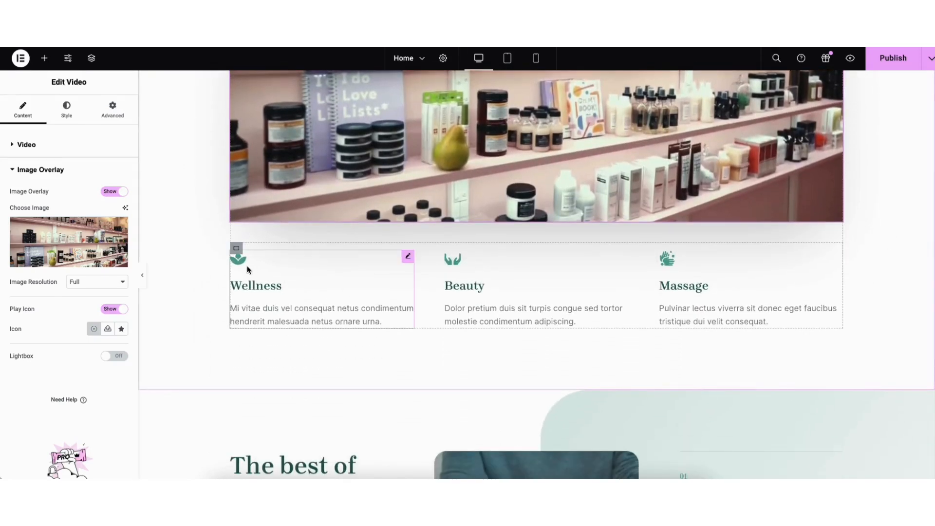
click(247, 269)
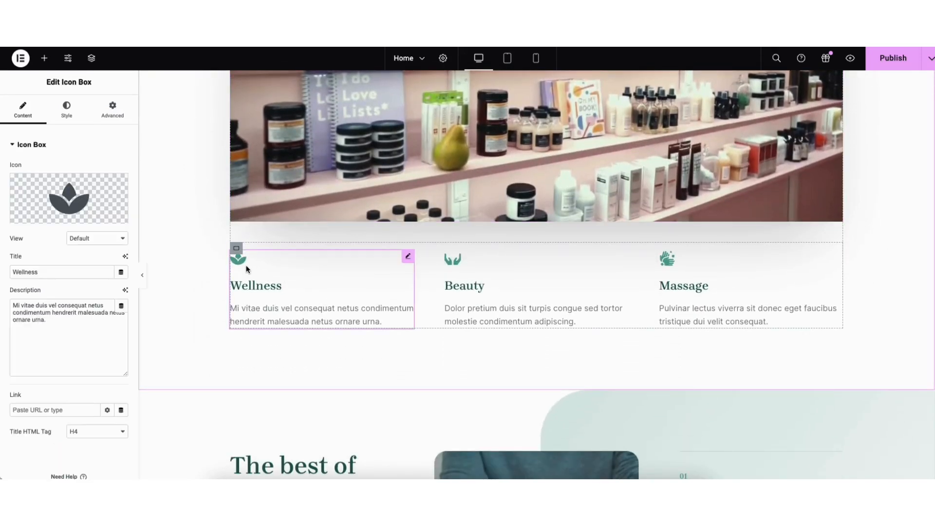
mouse_move(64, 207)
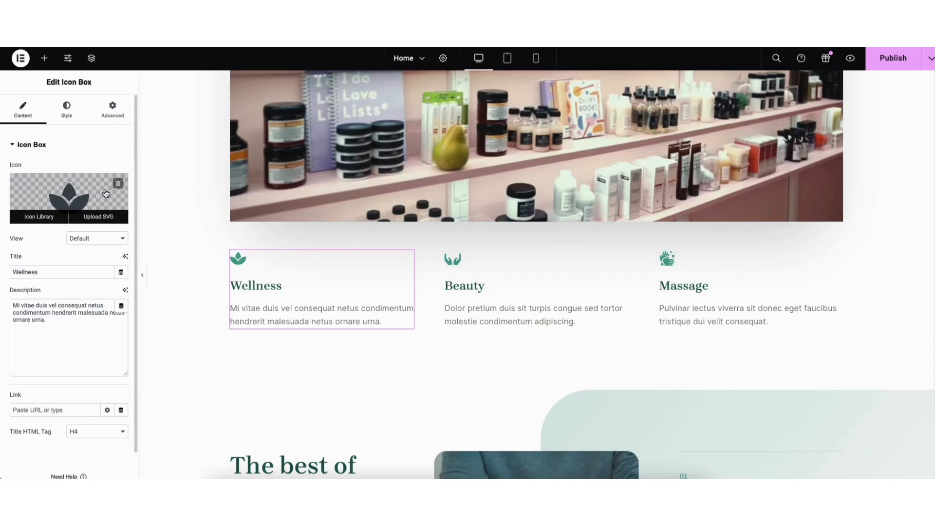
click(72, 202)
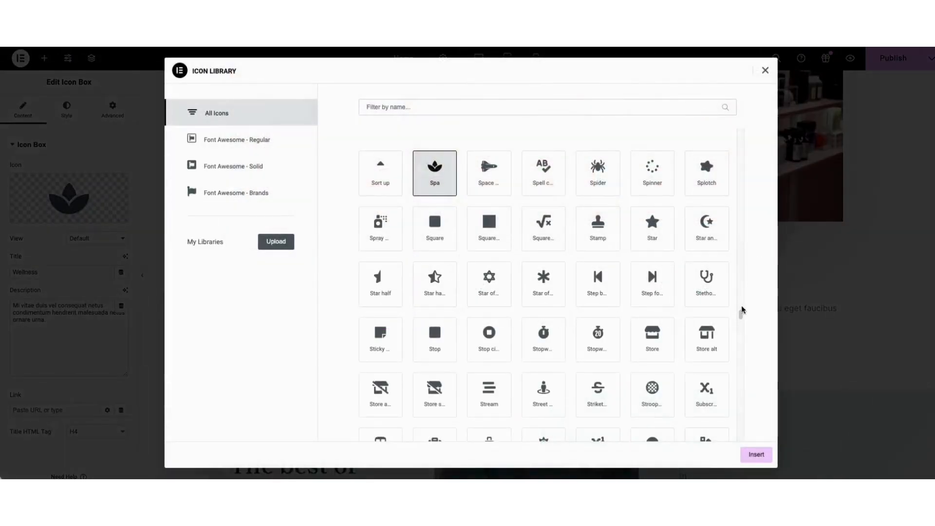
scroll(741, 319, up, 1)
drag(741, 319, 741, 261)
click(765, 71)
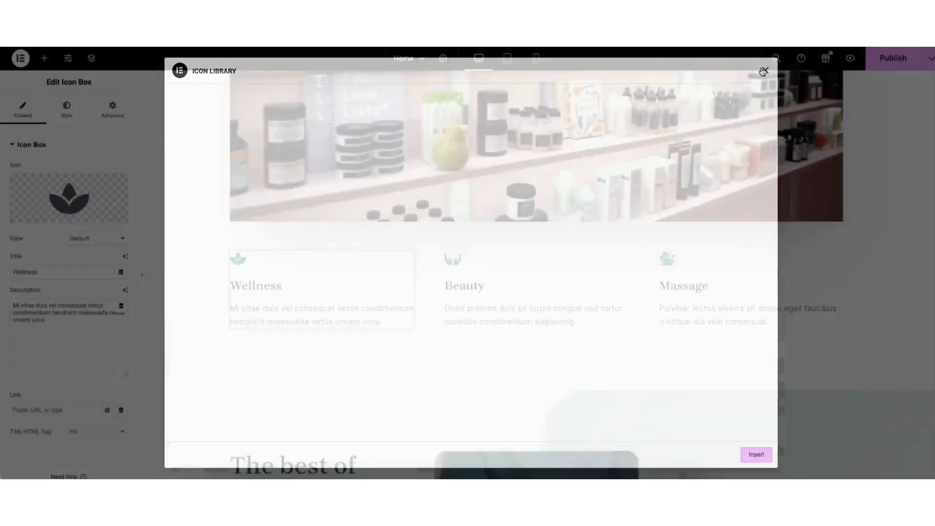
Insert a Heading widget between the "The best of our services" heading and its paragraph
scroll(932, 214, down, 6)
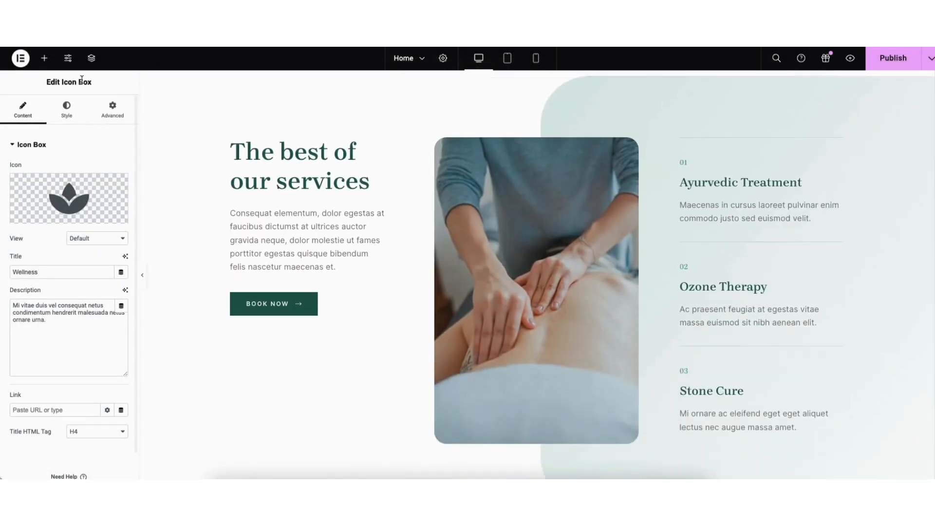
click(45, 59)
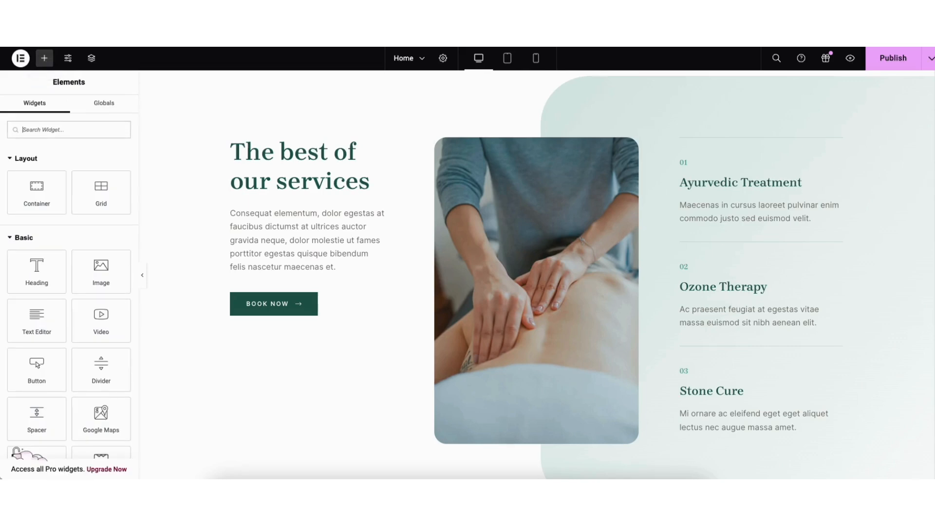
drag(35, 267, 274, 214)
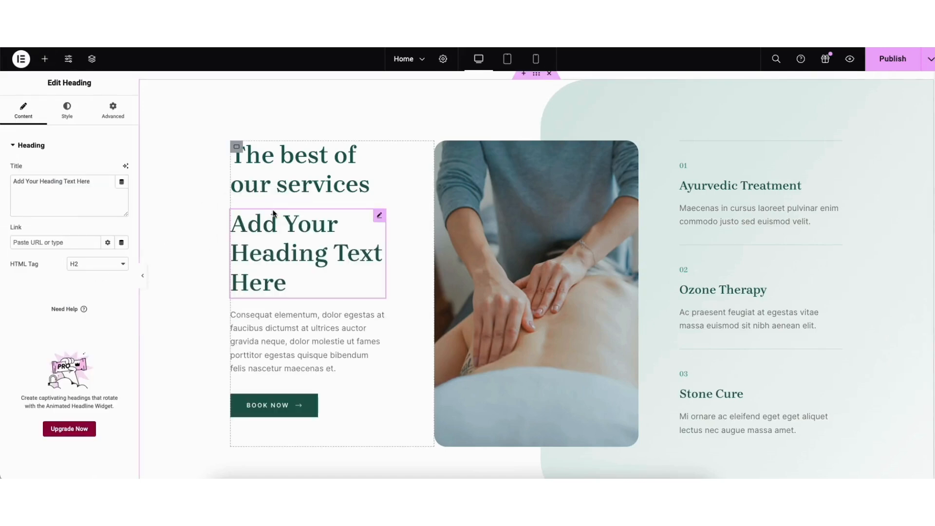
Delete the placeholder heading and duplicate the "The best of our services" heading
right_click(263, 233)
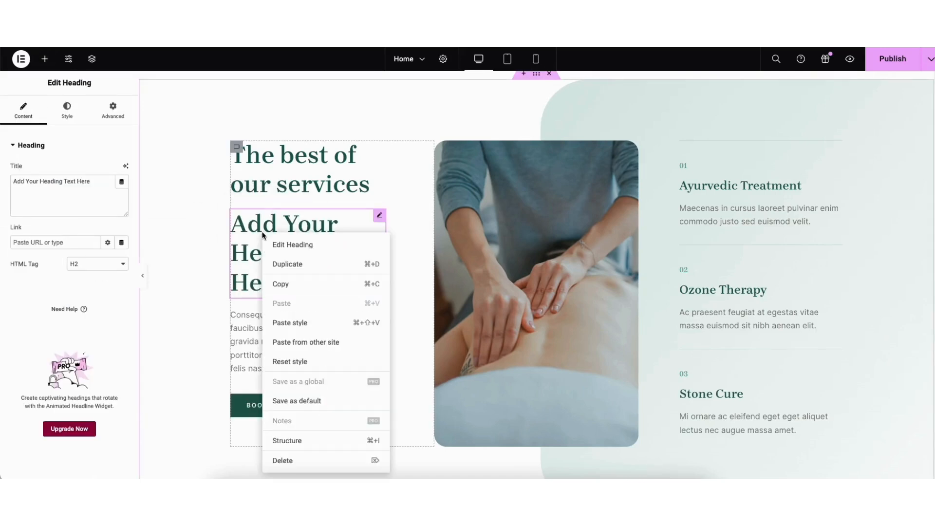
click(292, 460)
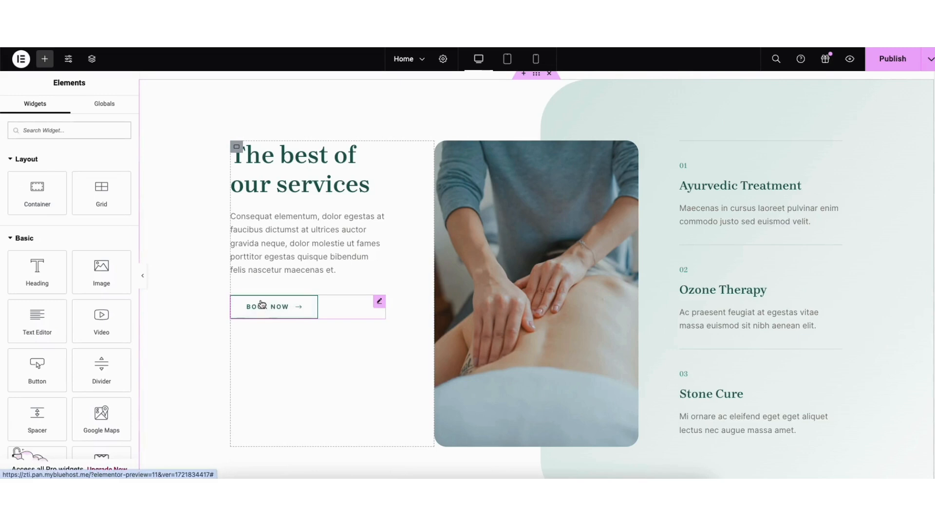
right_click(300, 184)
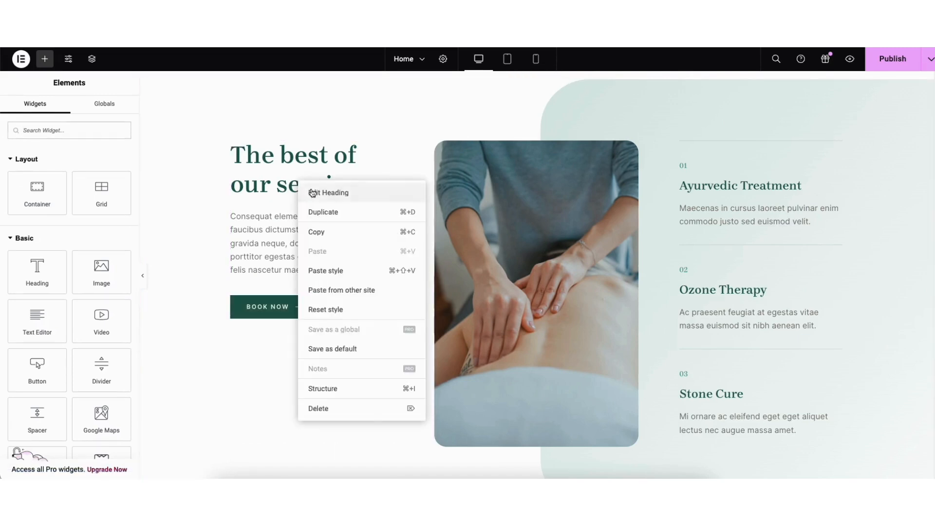
click(316, 211)
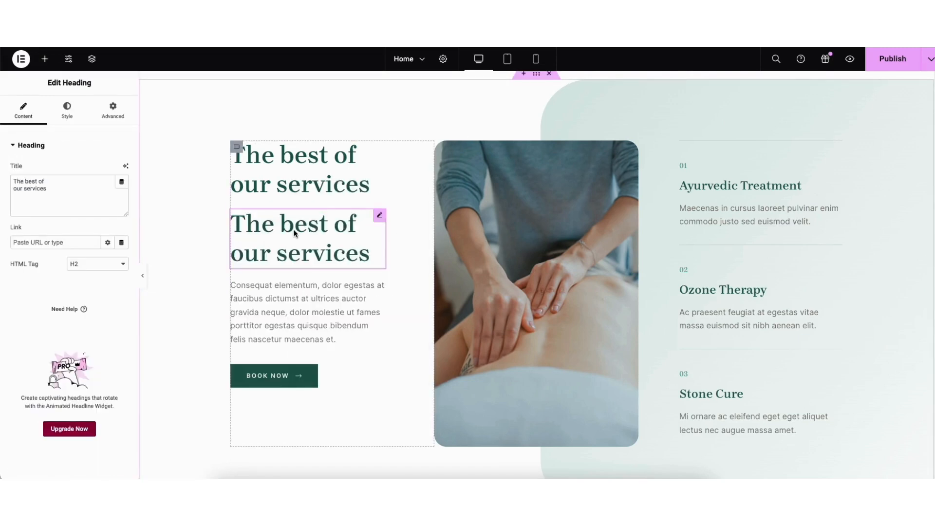
Insert a Text Editor widget between the two "The best of our services" headings
click(47, 62)
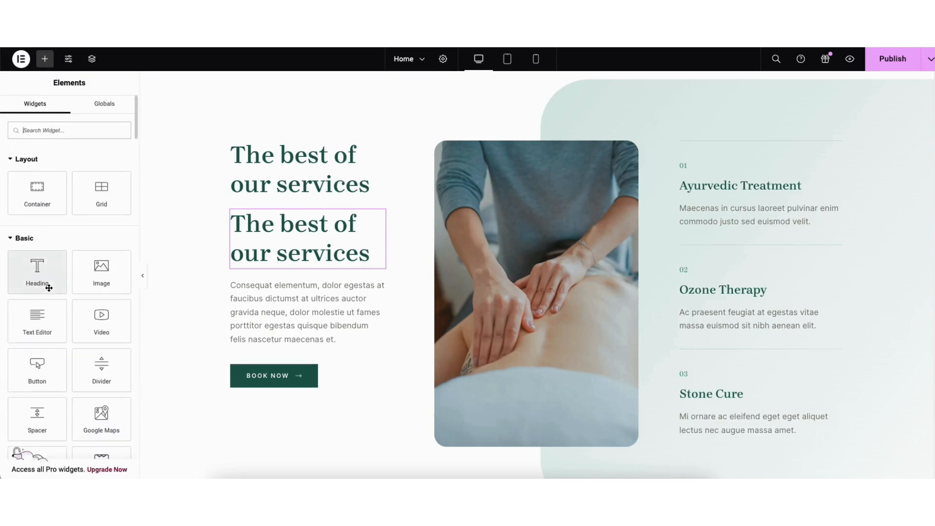
drag(48, 288, 361, 210)
click(44, 58)
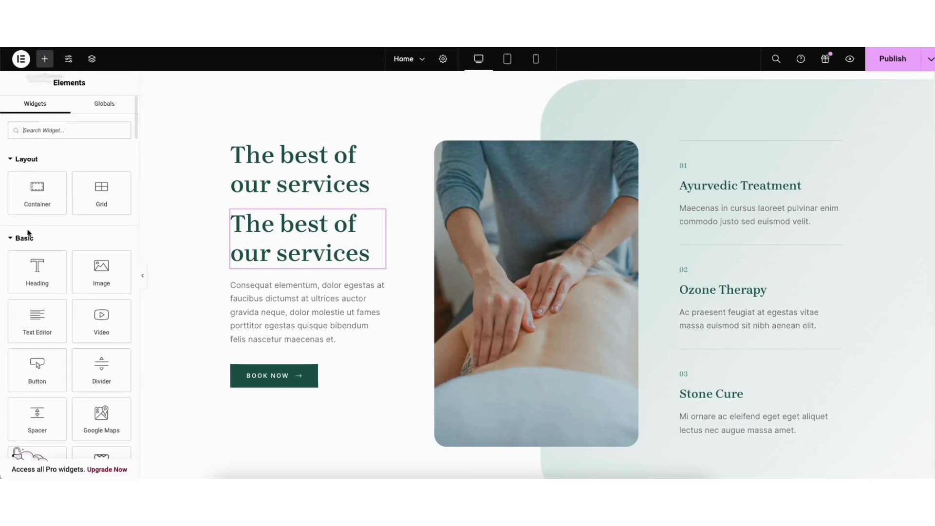
drag(36, 321, 272, 232)
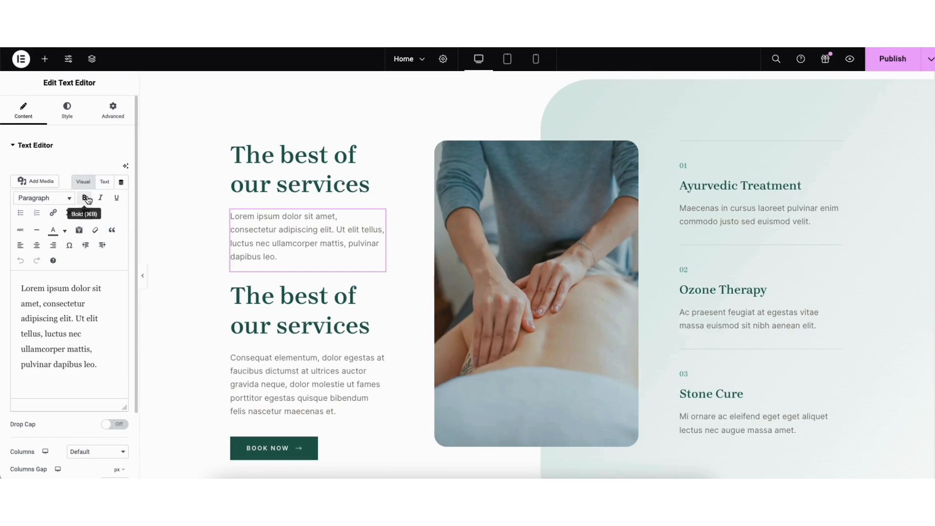
Look through the new text block's formatting tools, including the link dialog, text color choices, undo and redo
click(55, 214)
click(198, 317)
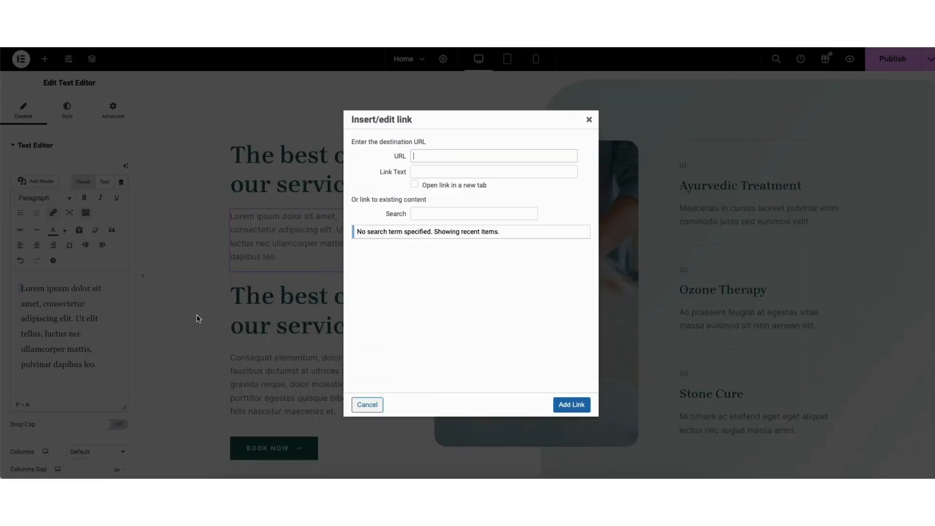
click(588, 119)
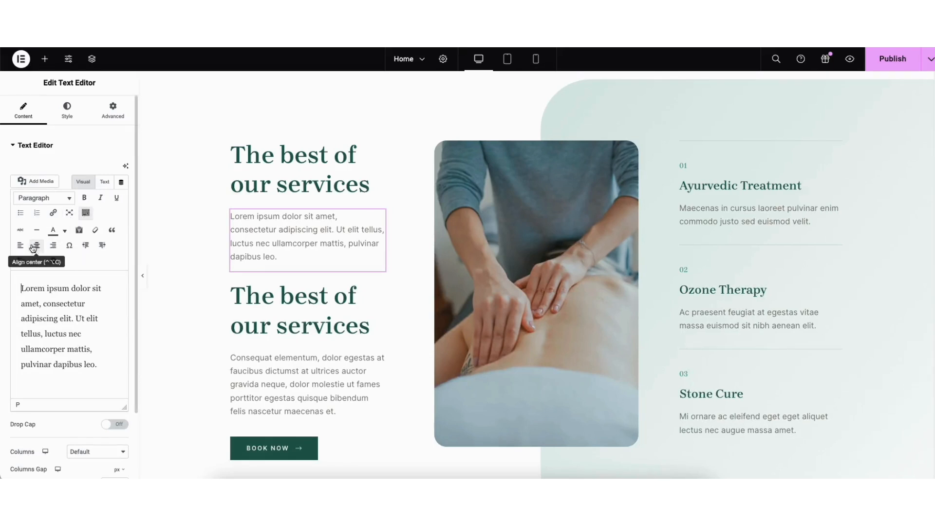
click(64, 231)
click(65, 231)
click(20, 260)
click(36, 260)
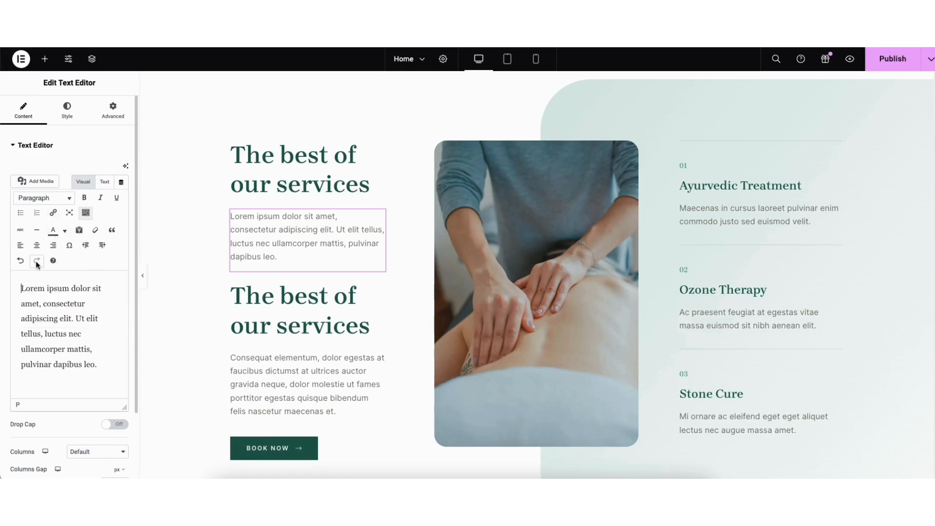
Examine the new text block's style settings, including its typography options and font family list
click(69, 117)
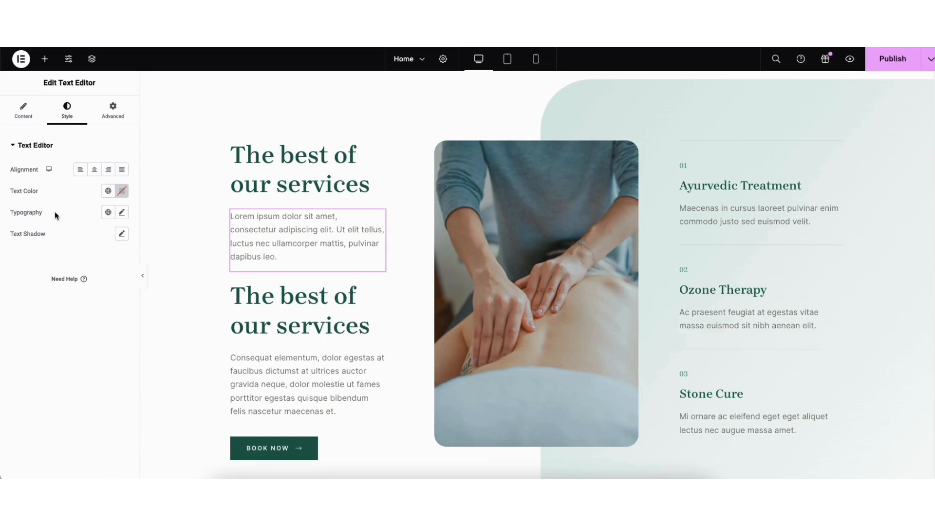
click(122, 214)
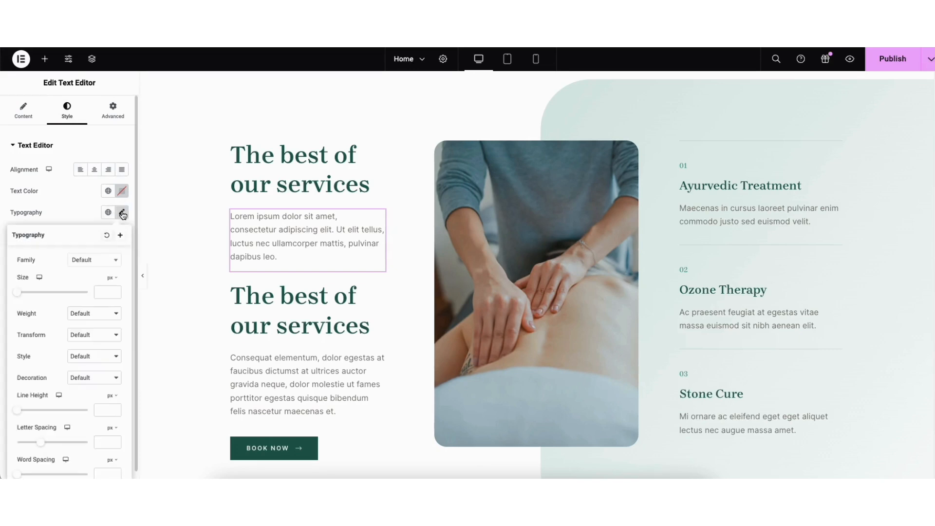
click(116, 263)
drag(117, 287, 117, 297)
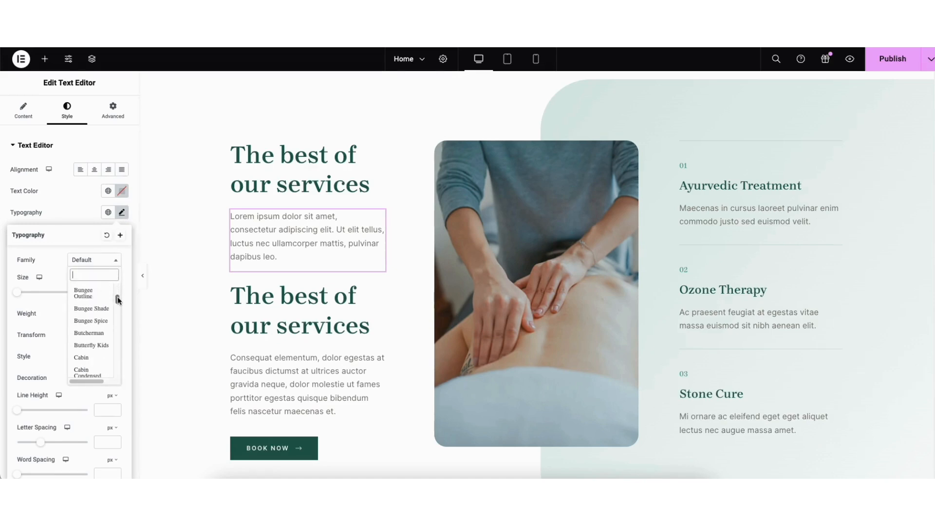
click(57, 274)
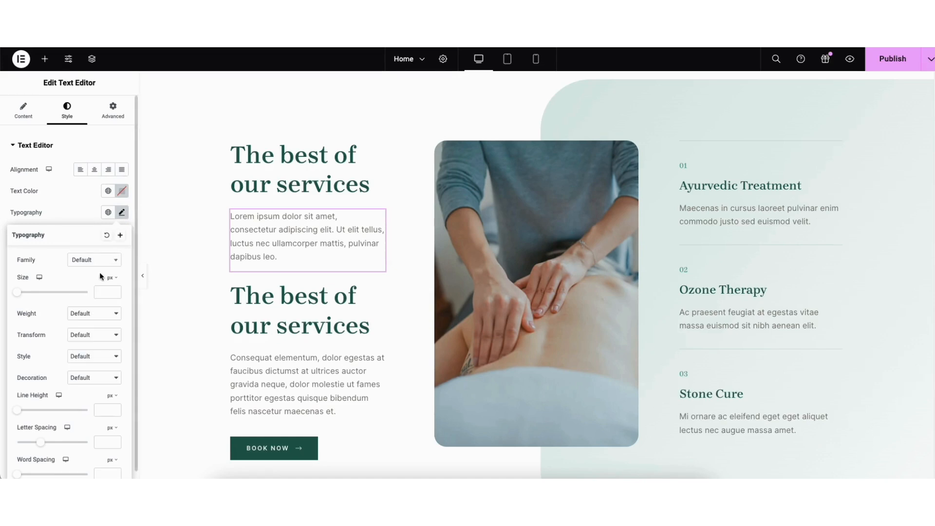
Replace the massage image beside "The best of our services" with the eyelash treatment photo from the media library
click(489, 264)
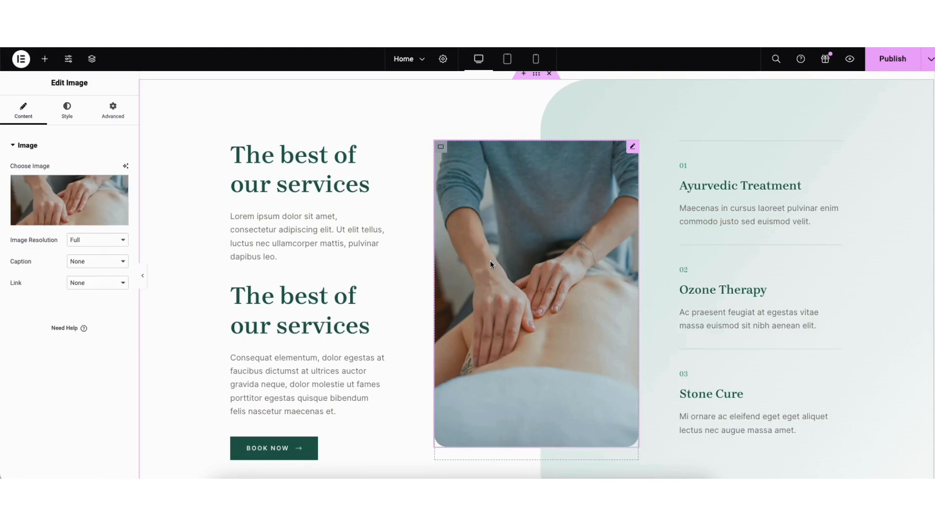
click(68, 217)
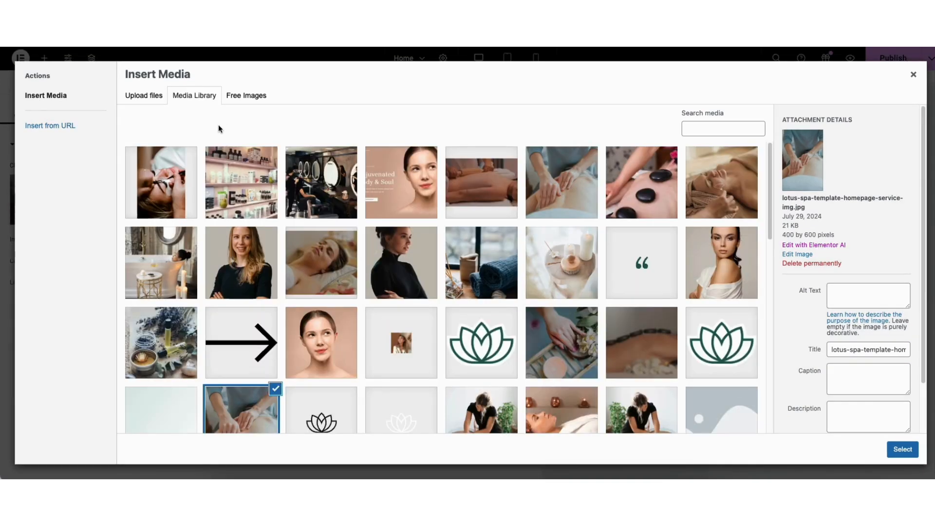
click(163, 193)
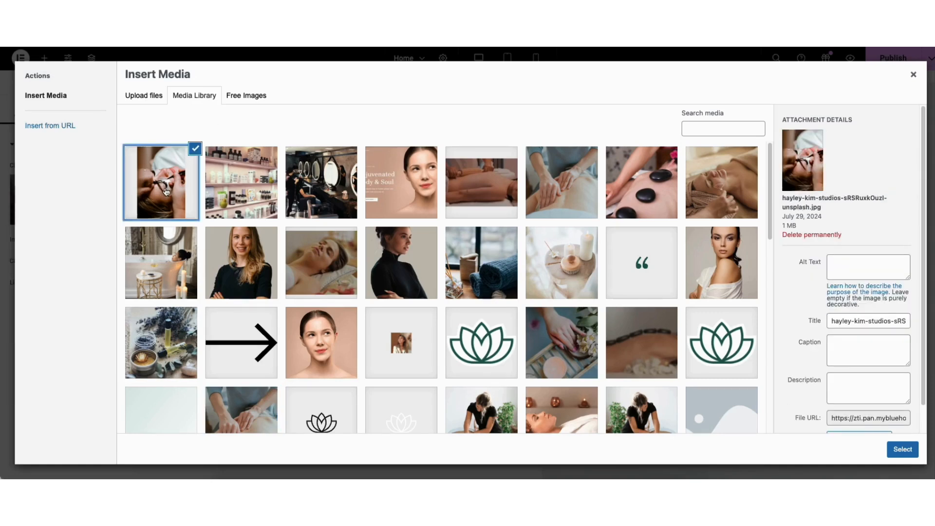
click(902, 449)
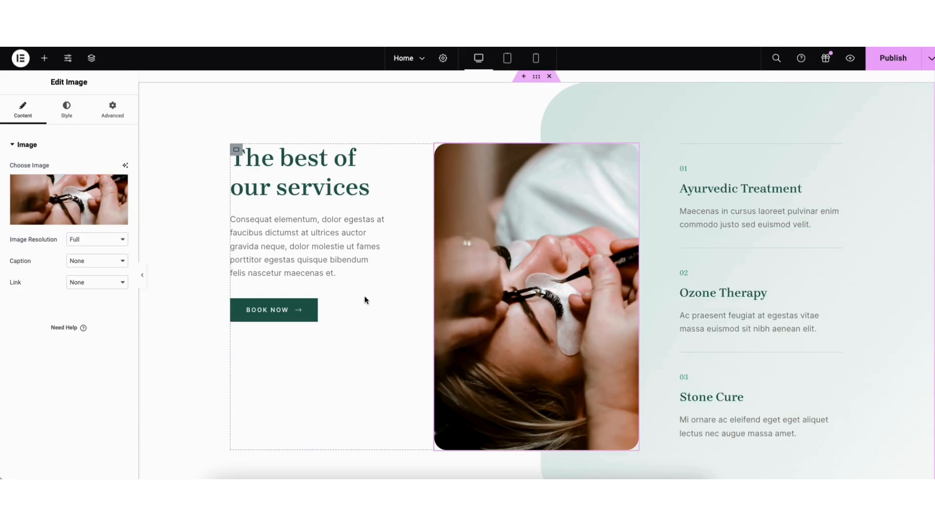
Select lotus-spa-template-homepage-services-section-img-bg.jpg from the media library as the Massage therapy center container's background image
scroll(536, 272, down, 2)
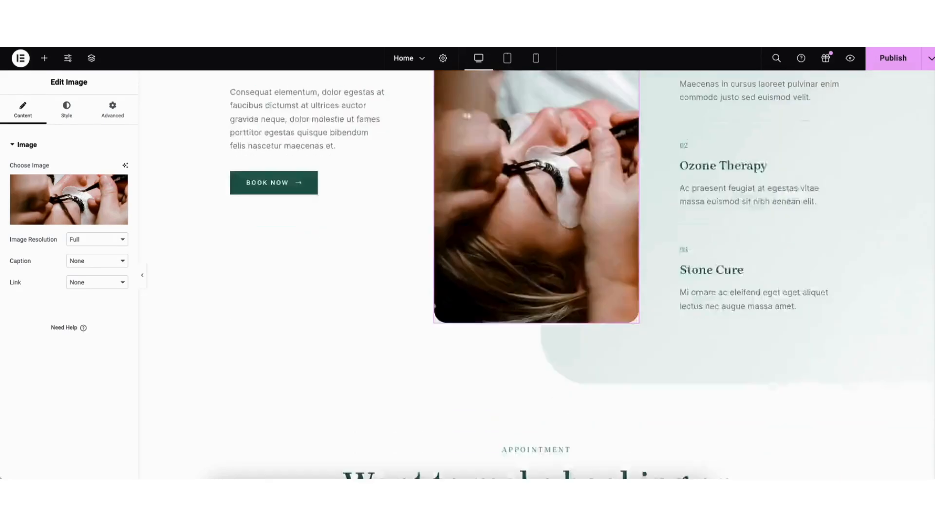
scroll(929, 258, down, 10)
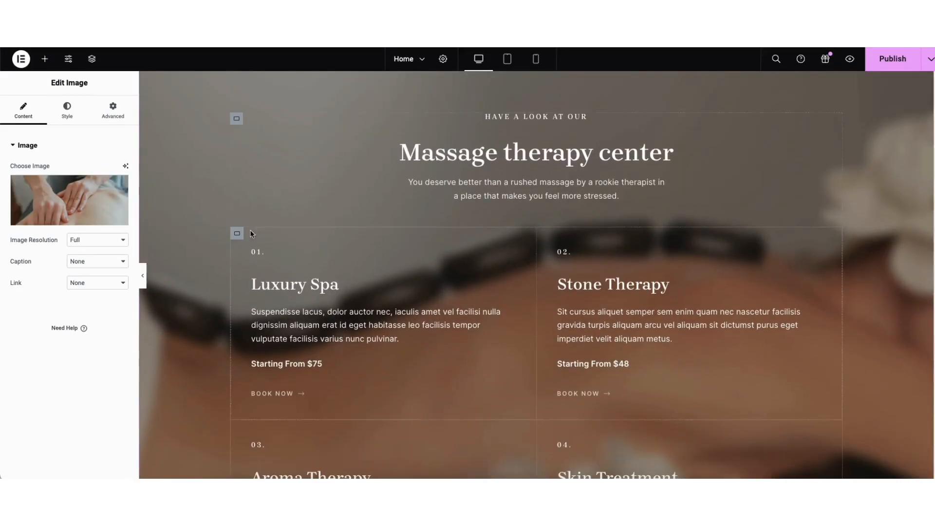
right_click(164, 120)
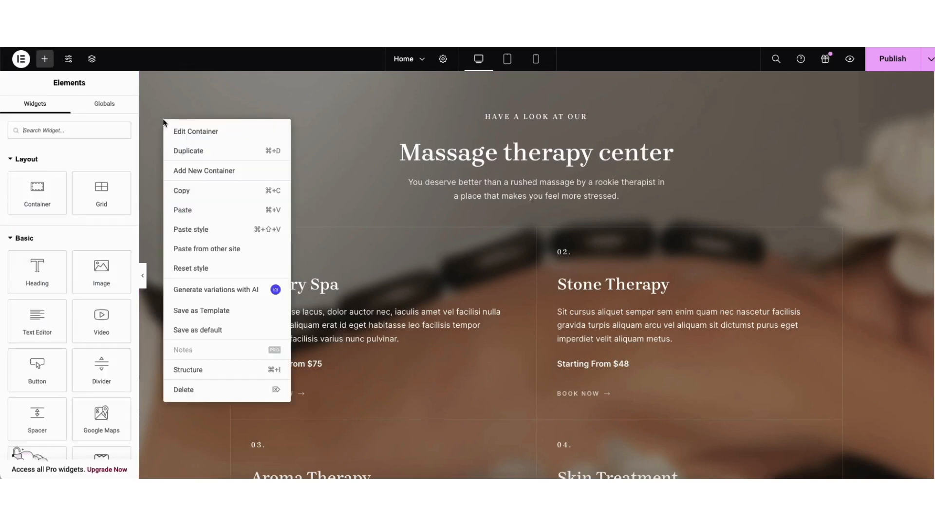
click(187, 130)
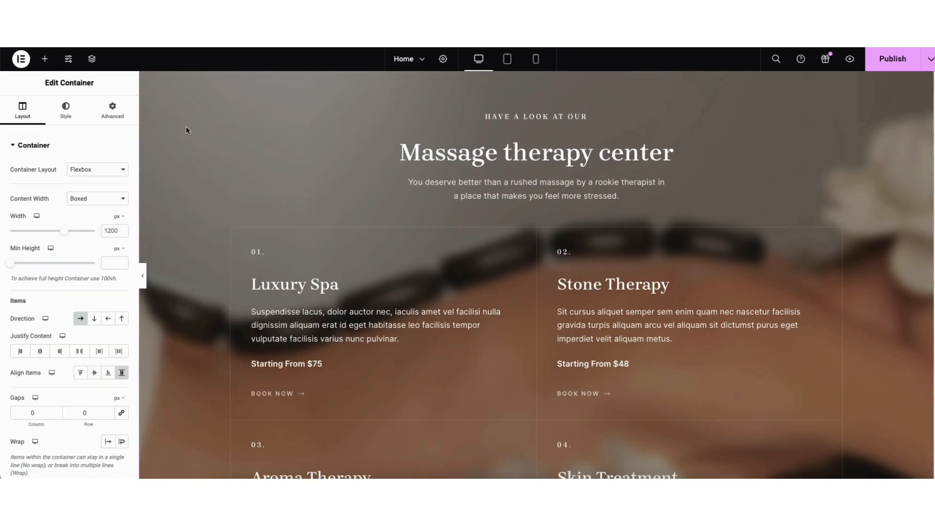
click(71, 110)
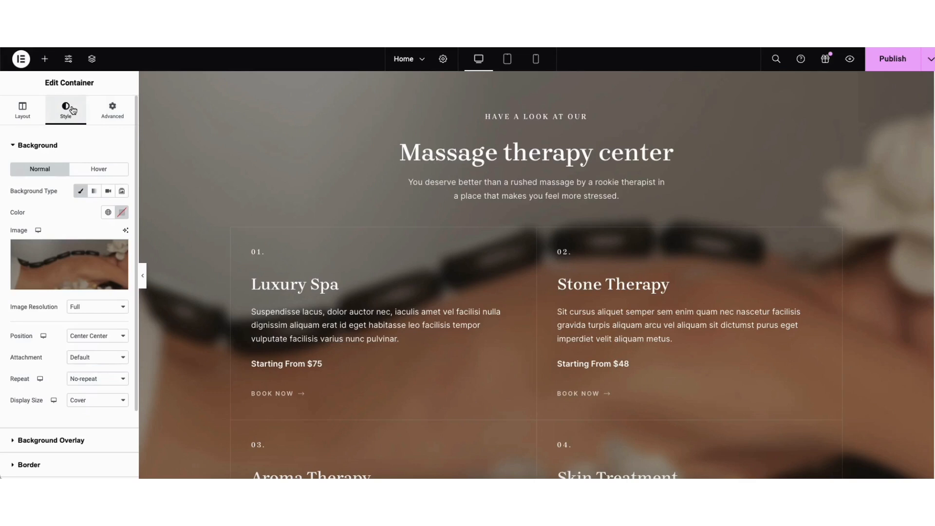
mouse_move(119, 251)
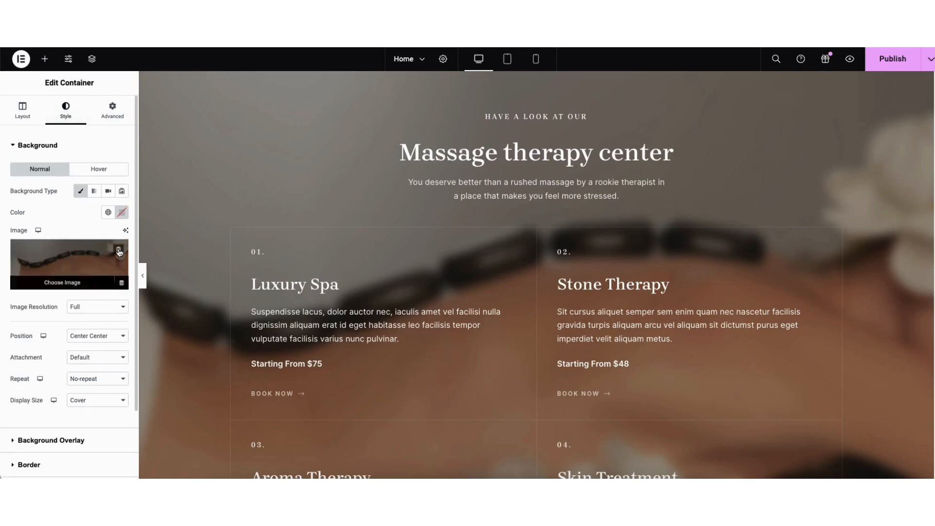
click(67, 271)
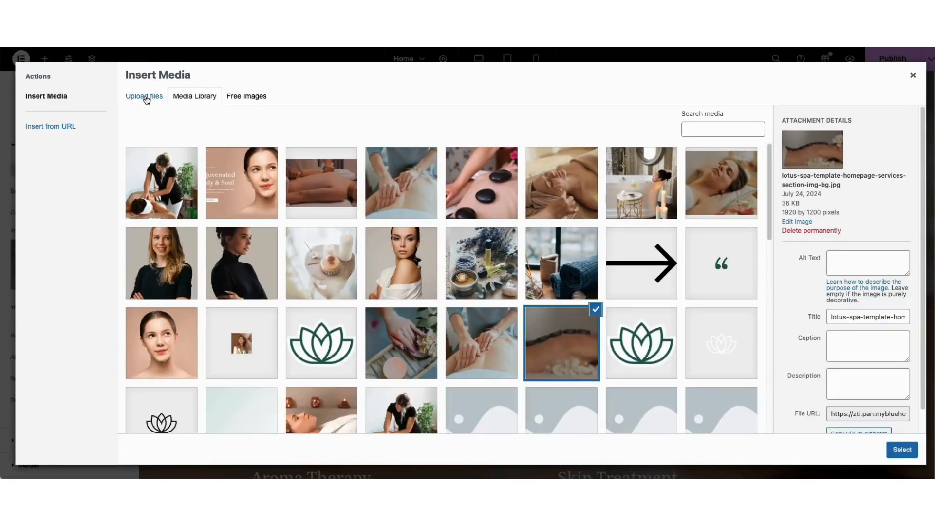
click(146, 99)
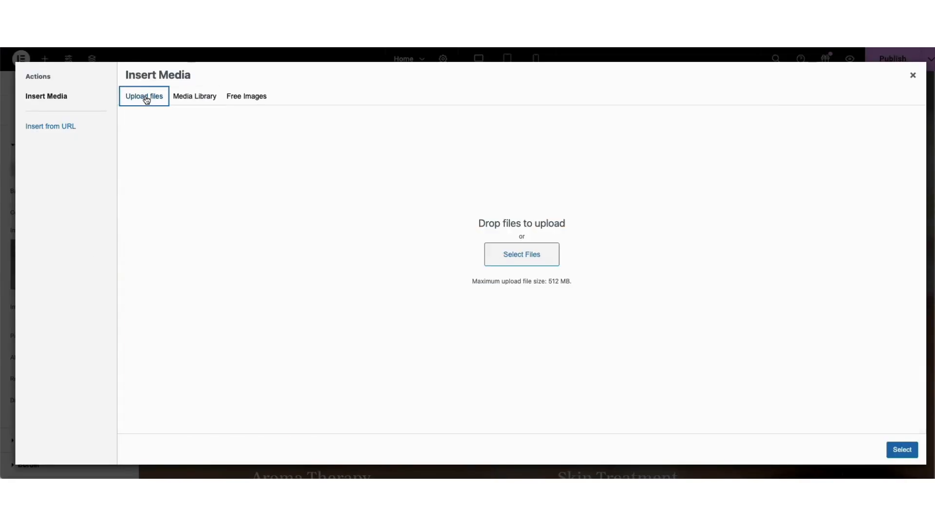
click(194, 99)
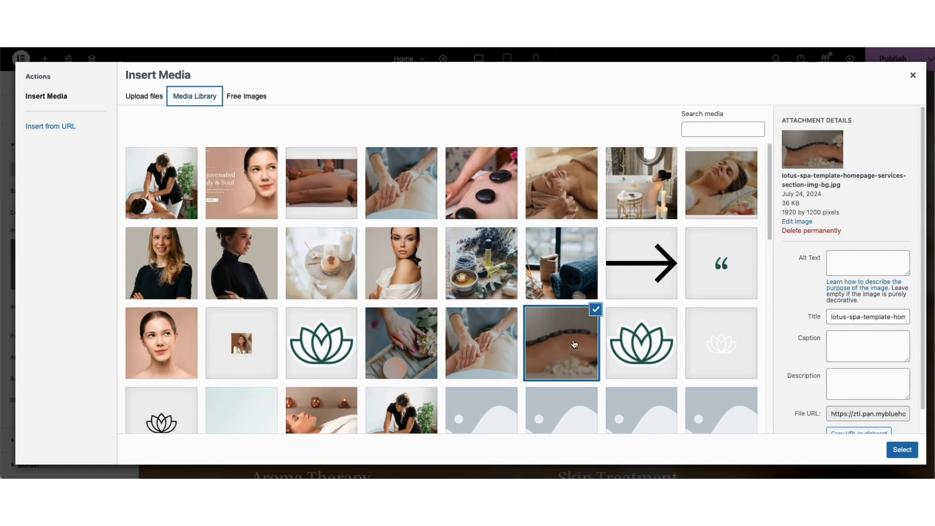
click(902, 451)
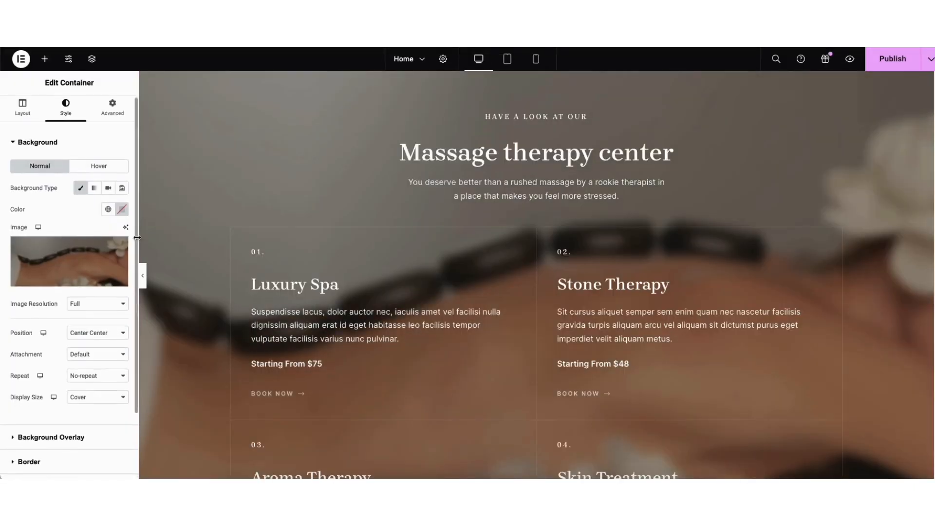
Give the Massage therapy center container a Classic background overlay in near-black and raise the overlay's opacity
scroll(73, 292, down, 3)
click(40, 357)
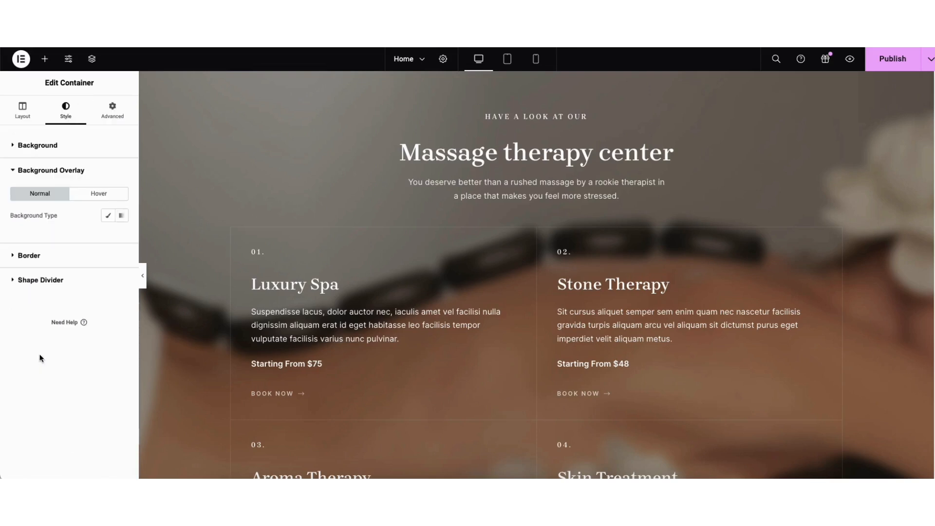
click(108, 217)
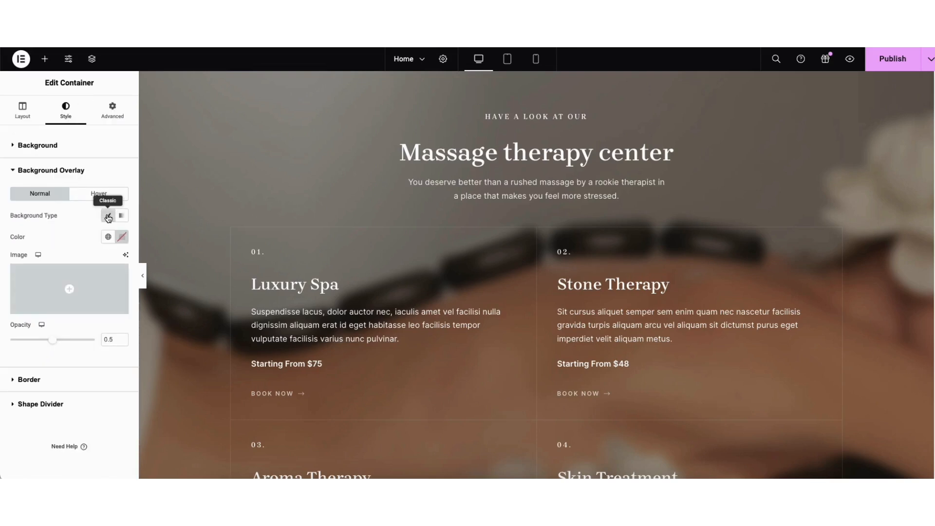
click(123, 237)
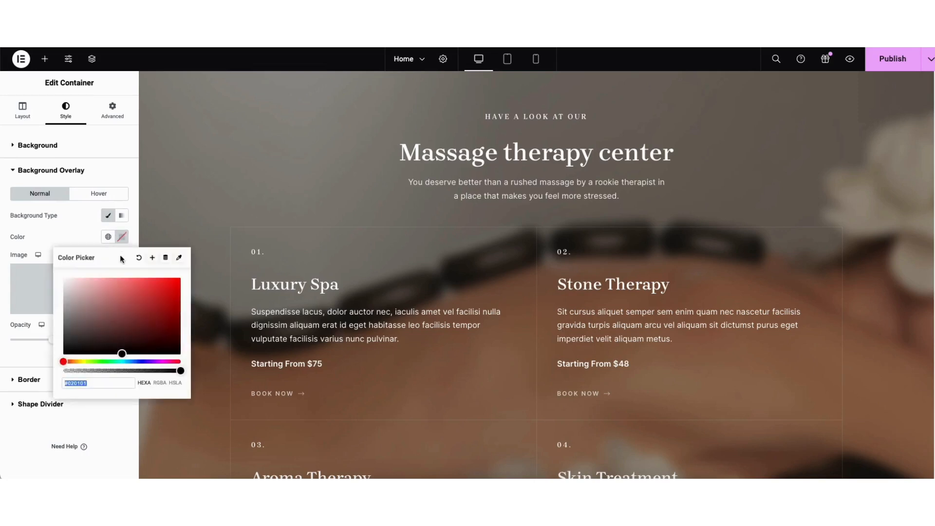
drag(117, 356, 68, 347)
click(42, 335)
drag(54, 338, 75, 344)
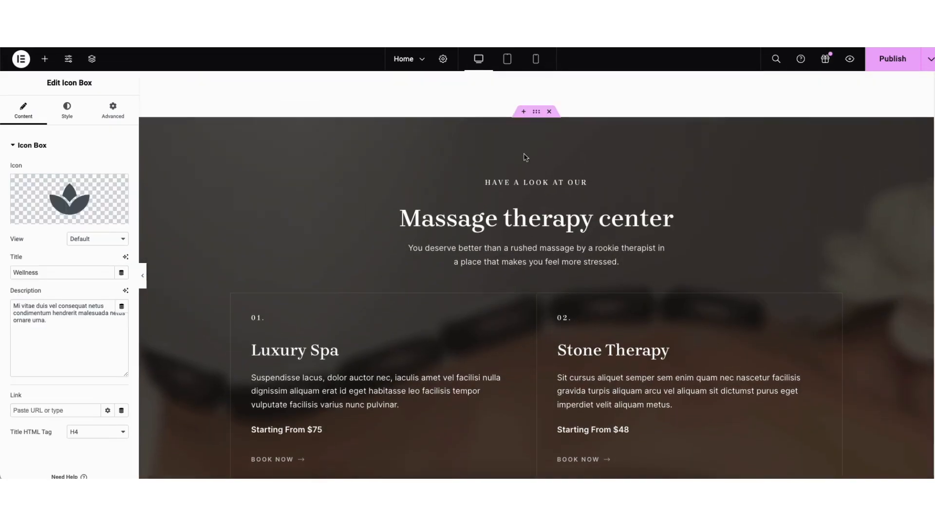
Insert a three-column flexbox container with a wide middle column above the Massage therapy center section and place a Heading widget in that column
click(523, 112)
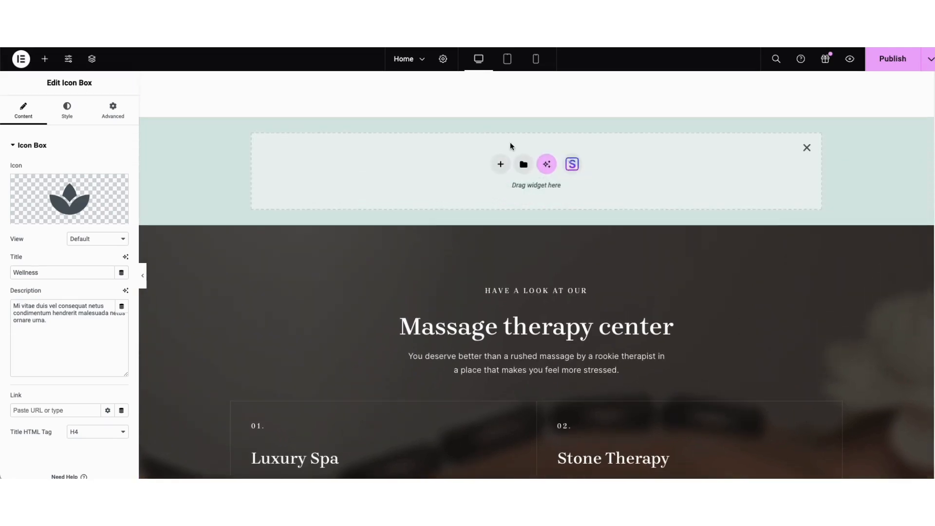
click(501, 164)
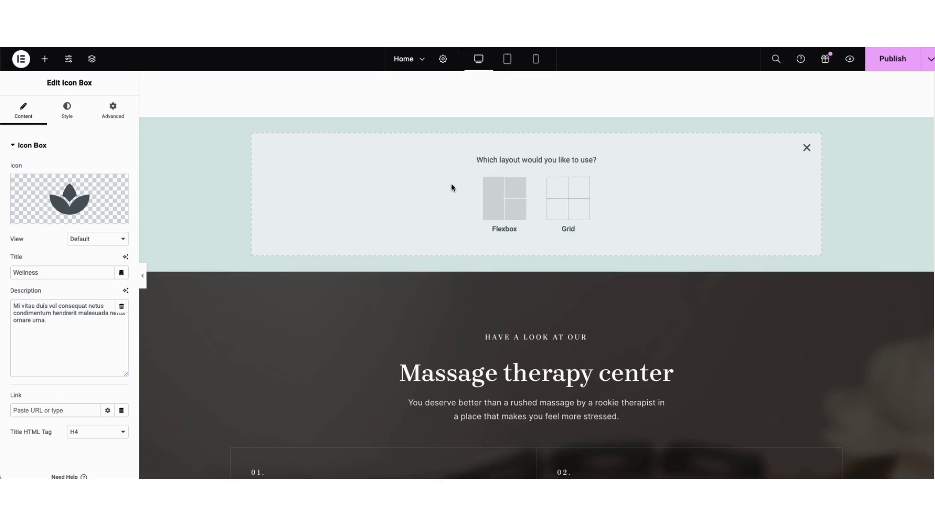
click(495, 200)
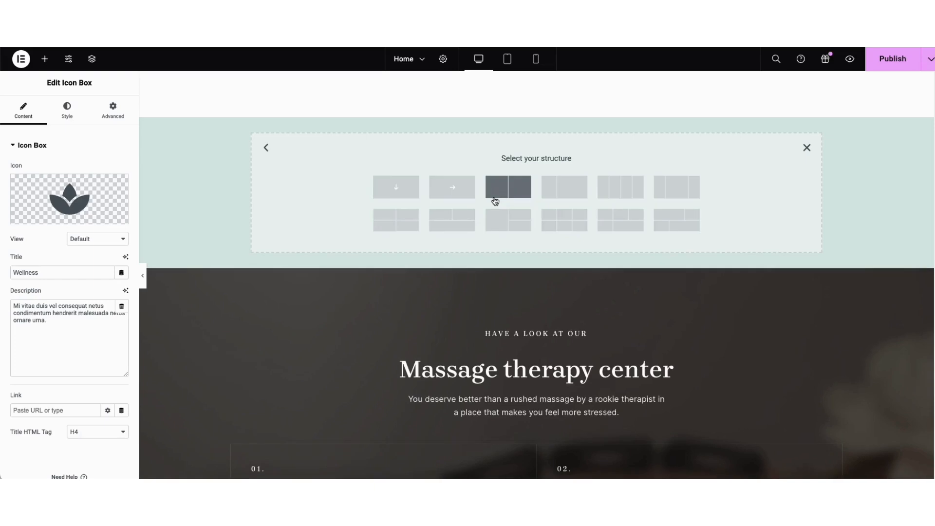
click(675, 191)
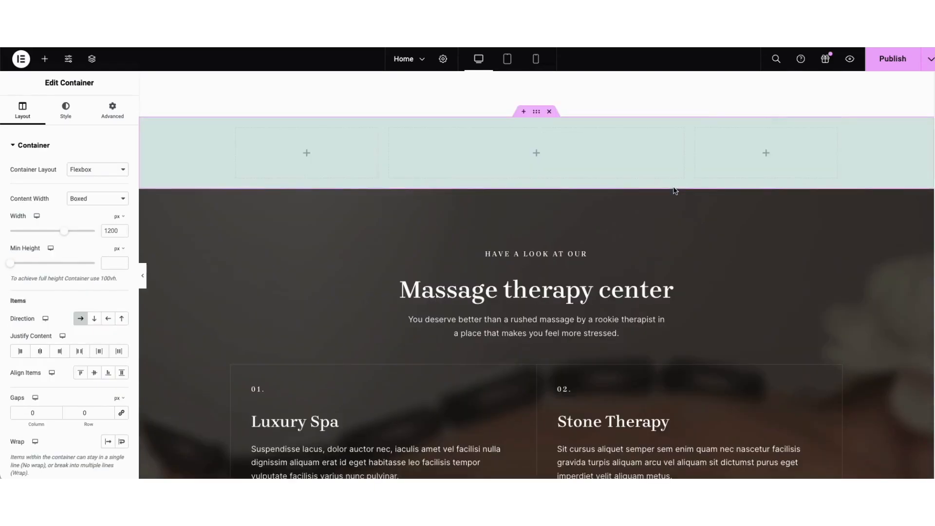
click(45, 63)
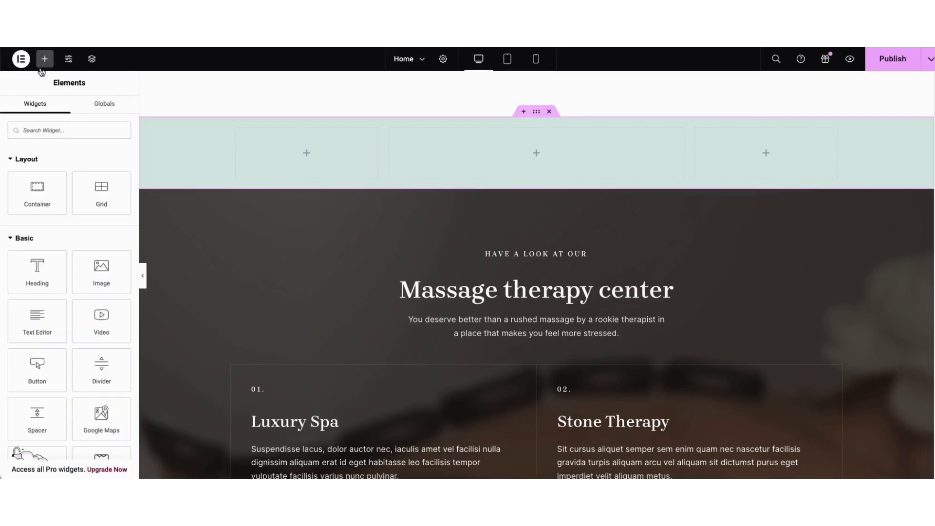
drag(37, 271, 529, 163)
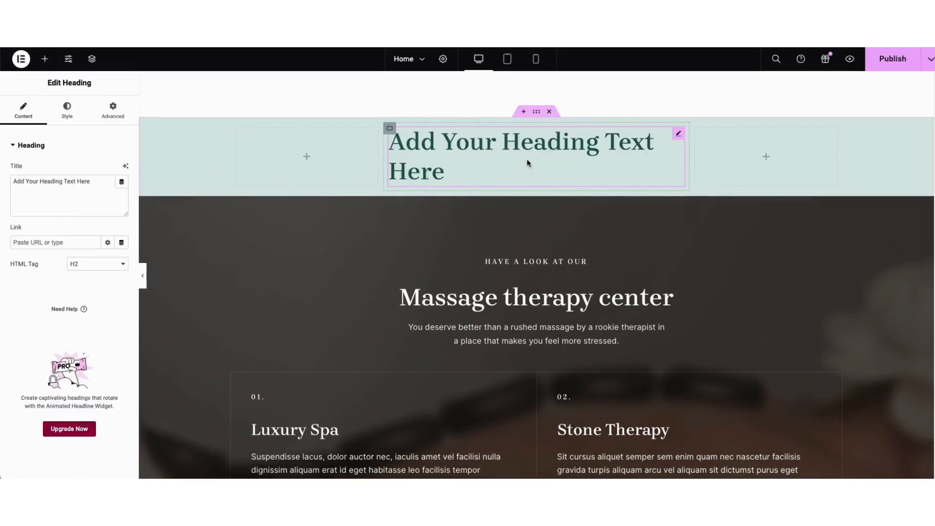
Delete the new three-column container with its heading from above the Massage therapy center section
click(536, 113)
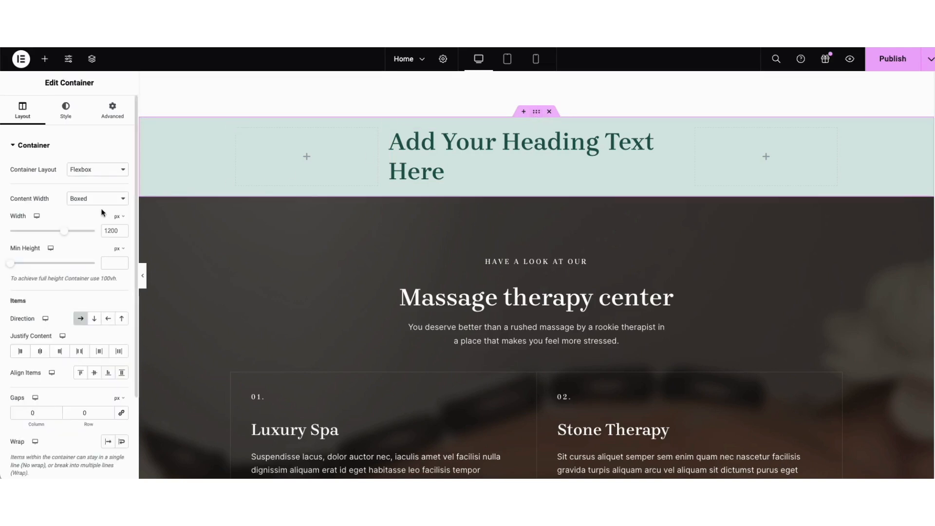
click(548, 111)
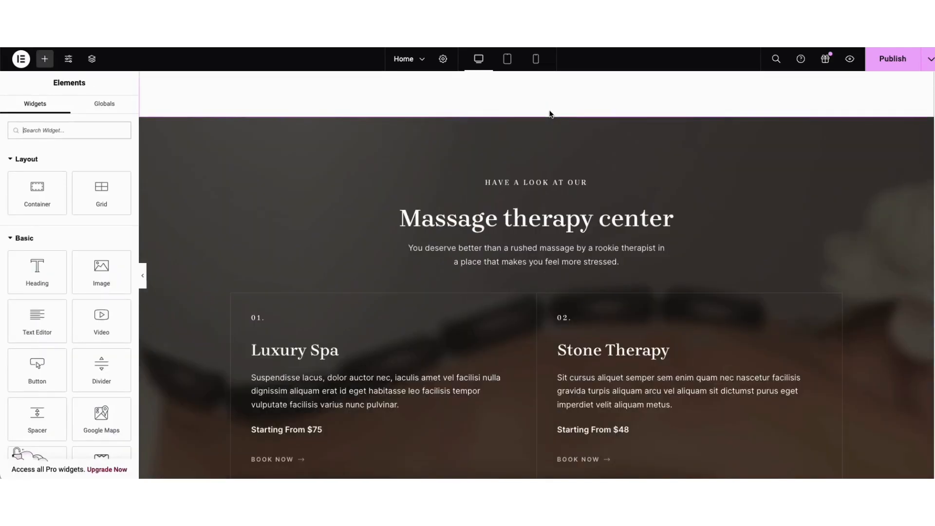
mouse_move(544, 118)
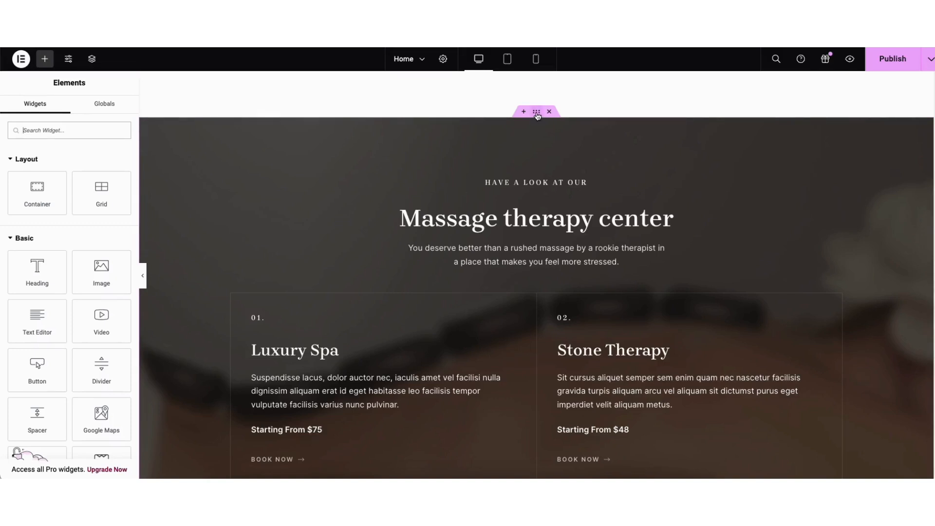
drag(537, 113, 467, 126)
Open the Starter Templates library's blocks for the empty container area just above the page footer
scroll(536, 275, down, 20)
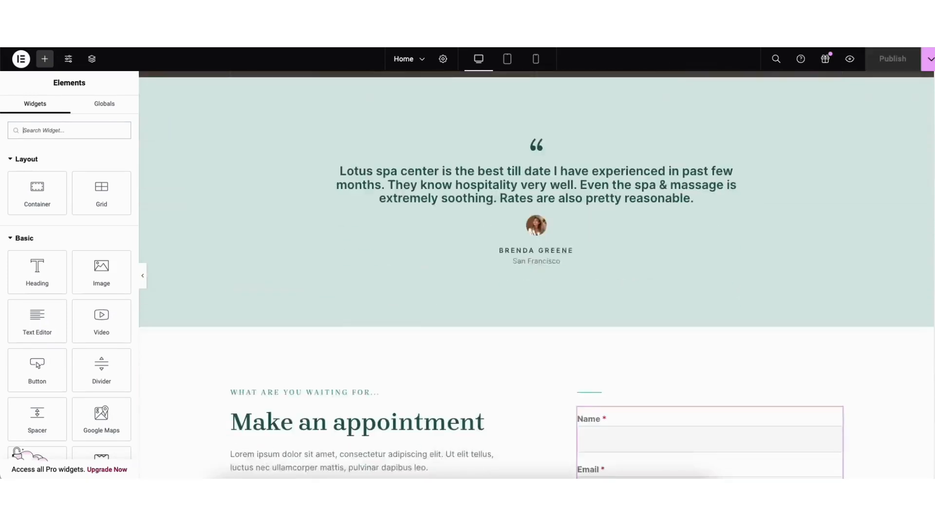
scroll(694, 360, down, 2)
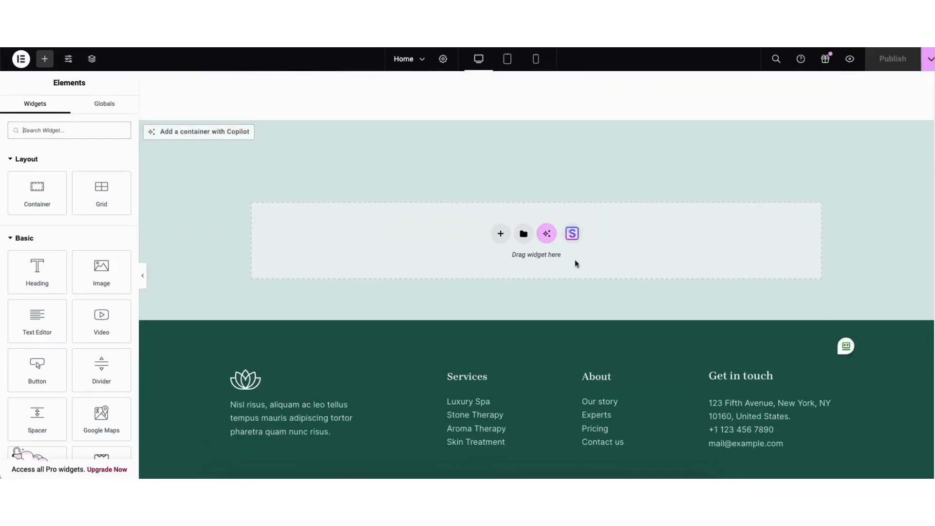
click(571, 235)
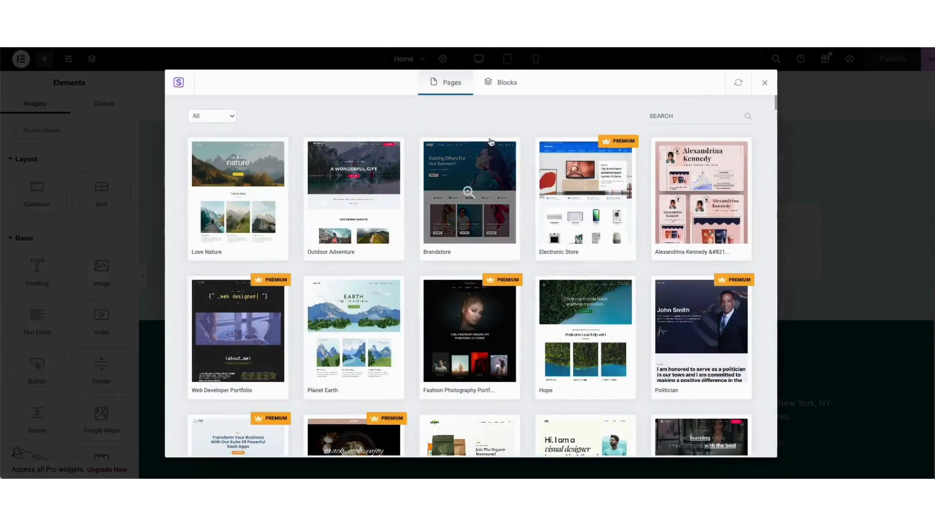
click(496, 83)
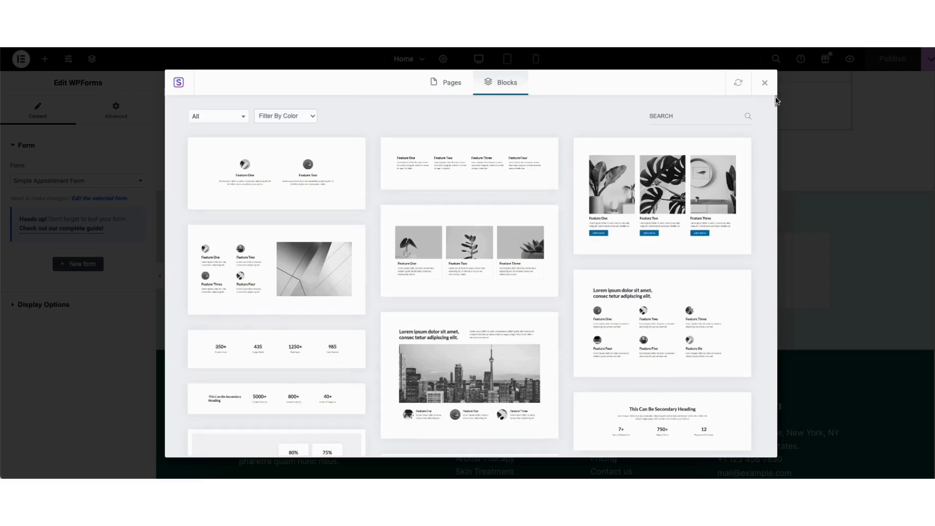
Check the library's block categories, then import the three-card feature block with plant images titled Feature One, Feature Two and Feature Three
mouse_move(776, 101)
mouse_down()
mouse_move(776, 134)
mouse_move(759, 92)
mouse_up()
click(226, 119)
mouse_move(245, 152)
mouse_down()
mouse_move(249, 218)
mouse_move(247, 134)
mouse_up()
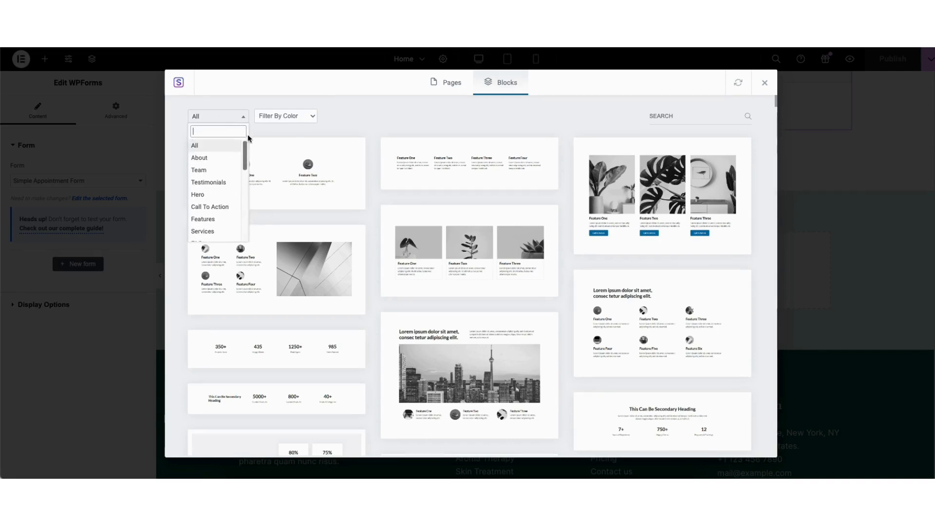
click(376, 120)
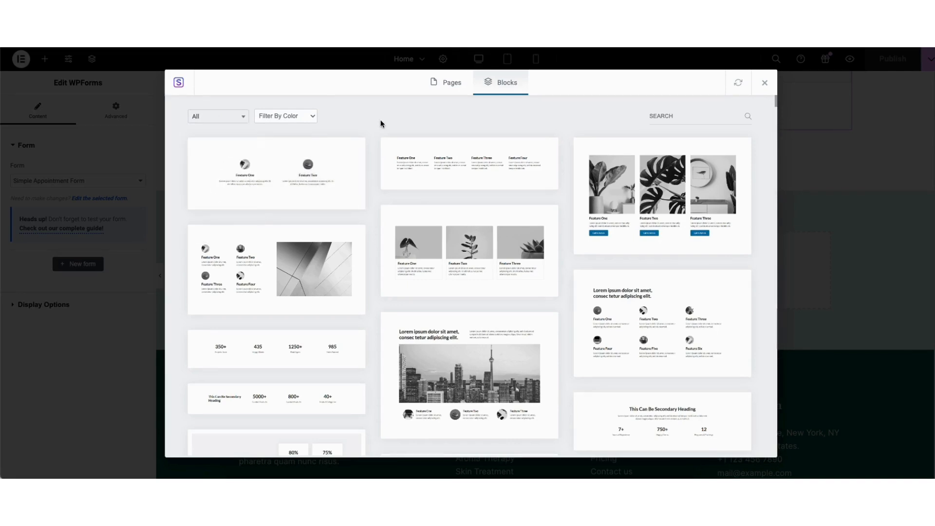
click(441, 254)
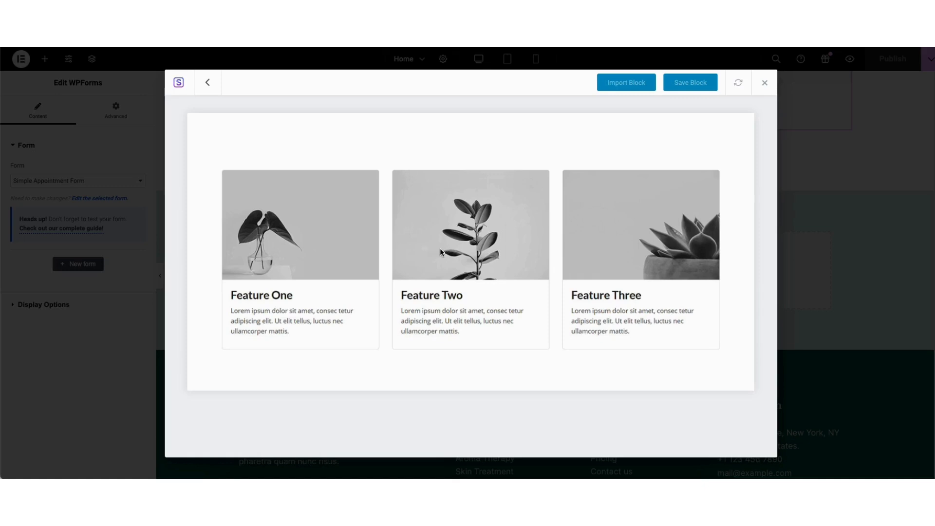
click(620, 84)
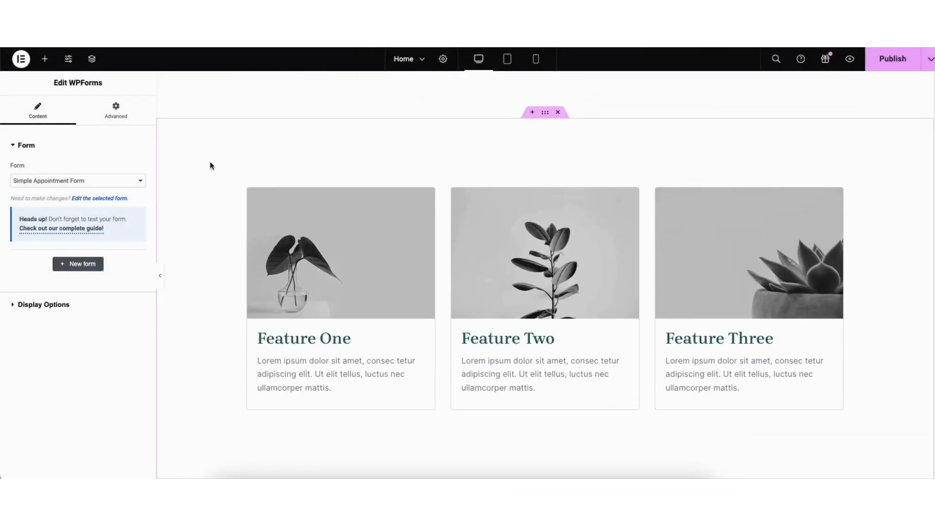
Examine the imported feature section's style settings, including its Classic background type and background colour picker
right_click(211, 163)
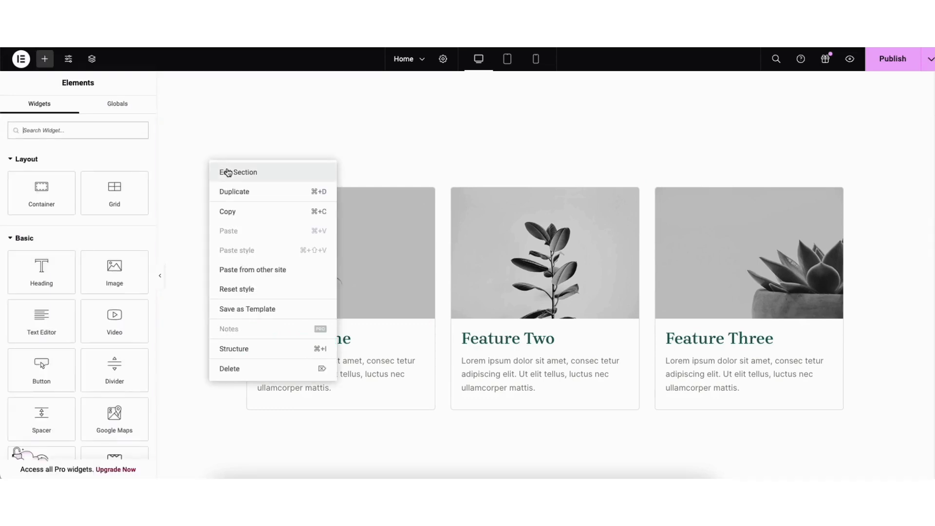
click(226, 172)
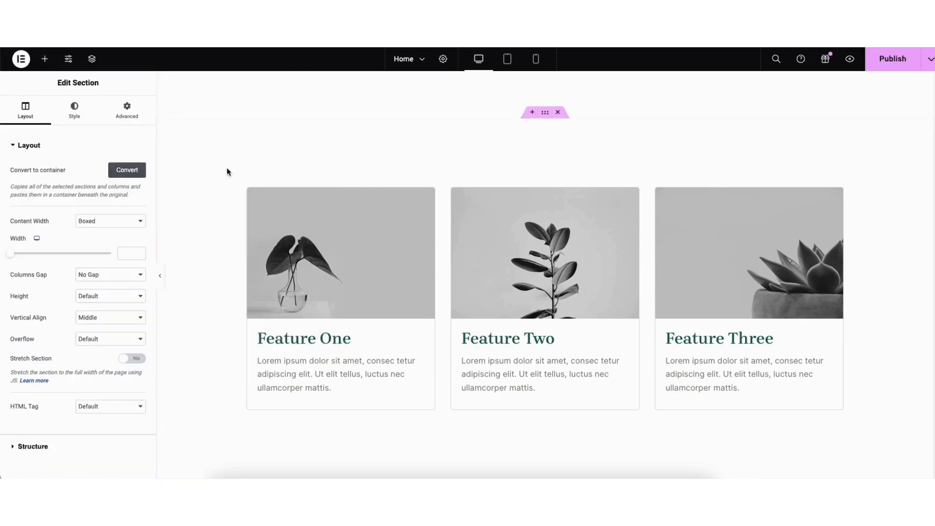
click(74, 110)
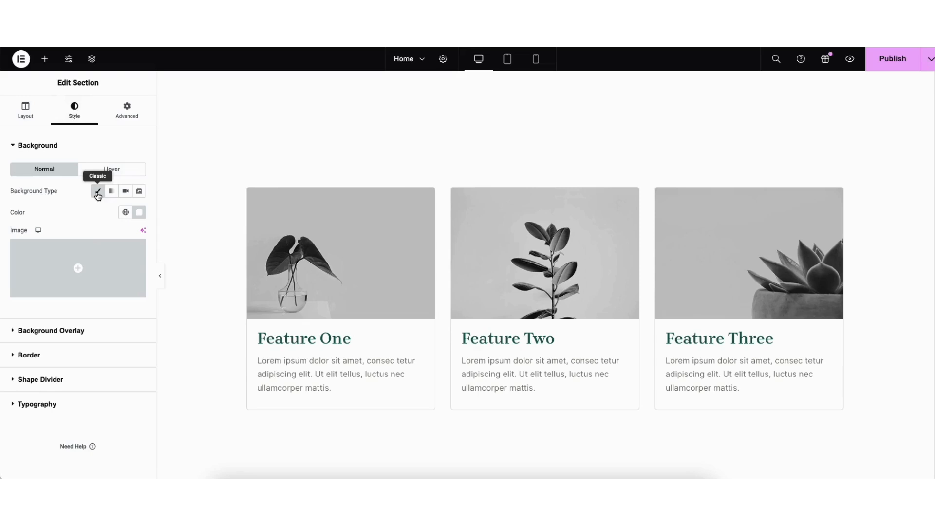
click(139, 212)
click(175, 278)
mouse_move(175, 278)
mouse_down()
mouse_move(198, 254)
mouse_move(73, 253)
mouse_up()
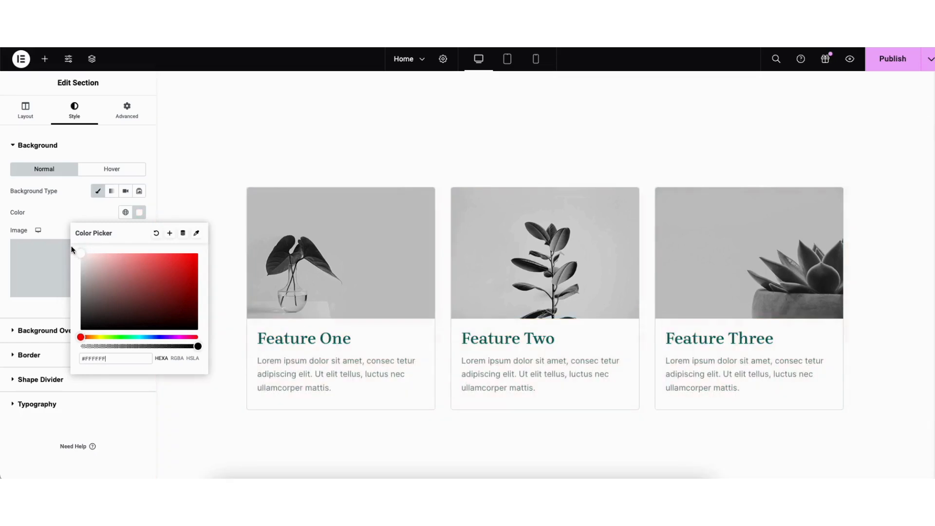
click(81, 212)
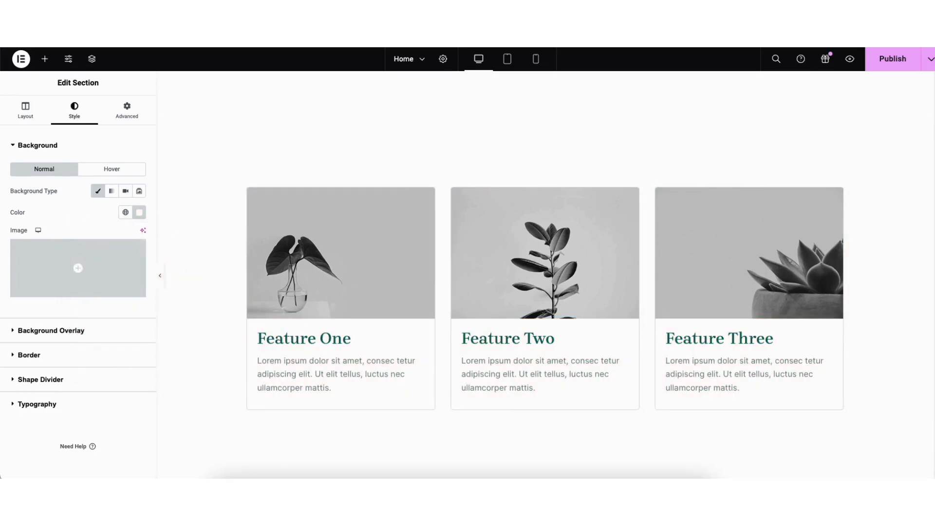
Save the Home page as a draft
scroll(927, 368, up, 7)
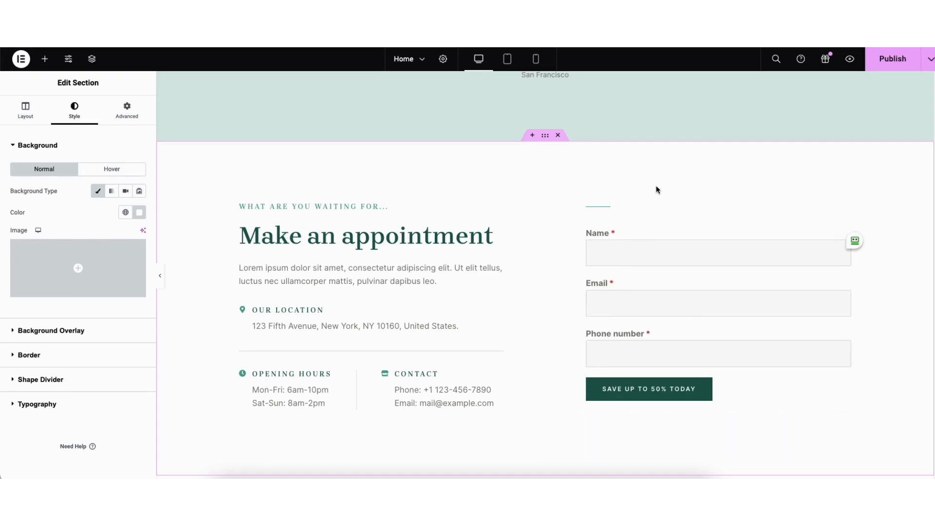
click(930, 65)
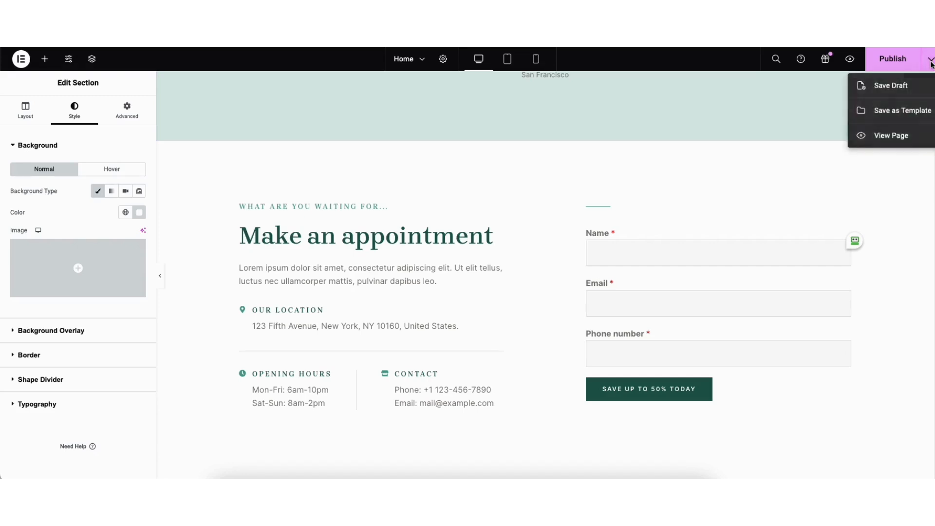
click(899, 86)
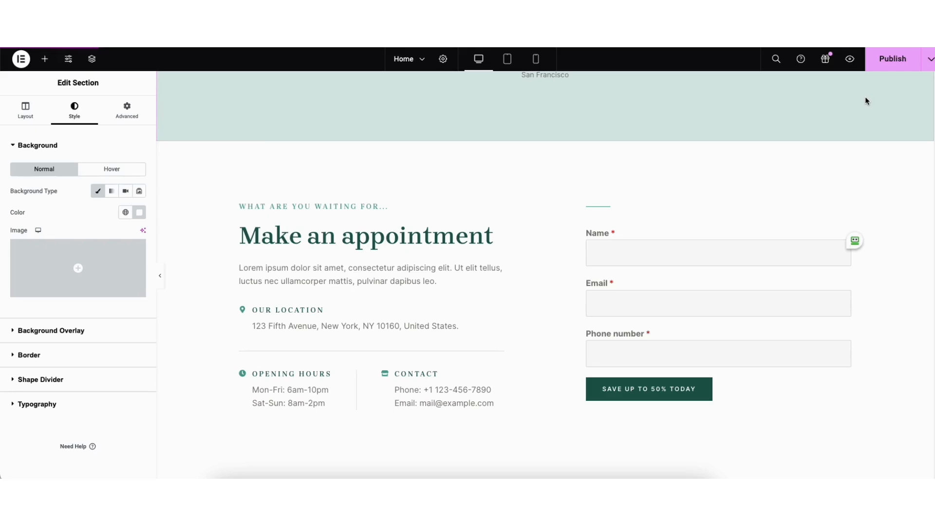
Preview the site and view the appointment details and quote form on its Contact page
click(851, 64)
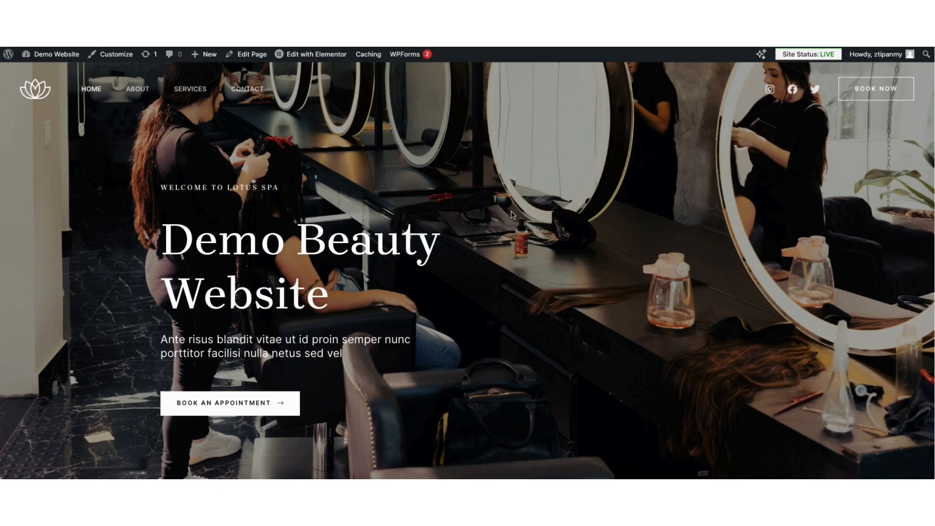
click(247, 89)
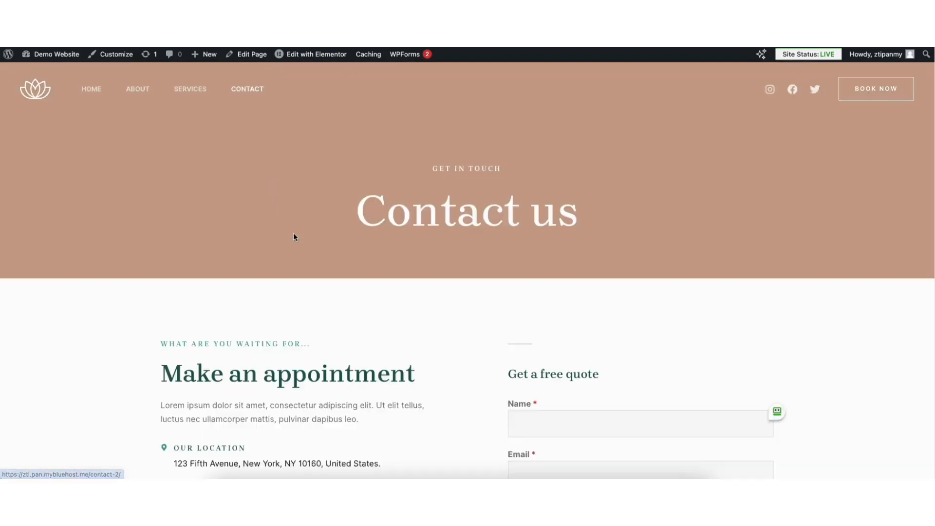
scroll(641, 272, down, 5)
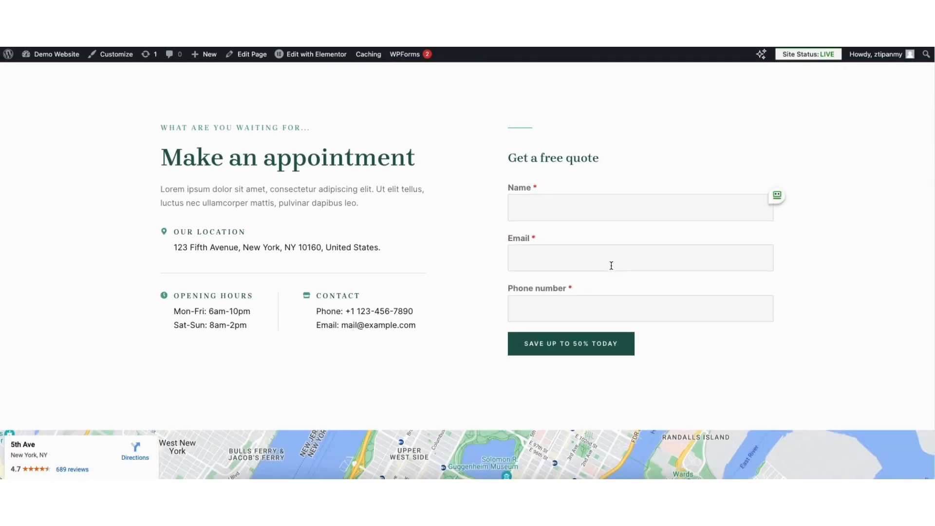
Go to the WordPress dashboard and open the WPForms Contact Form for editing
mouse_move(50, 57)
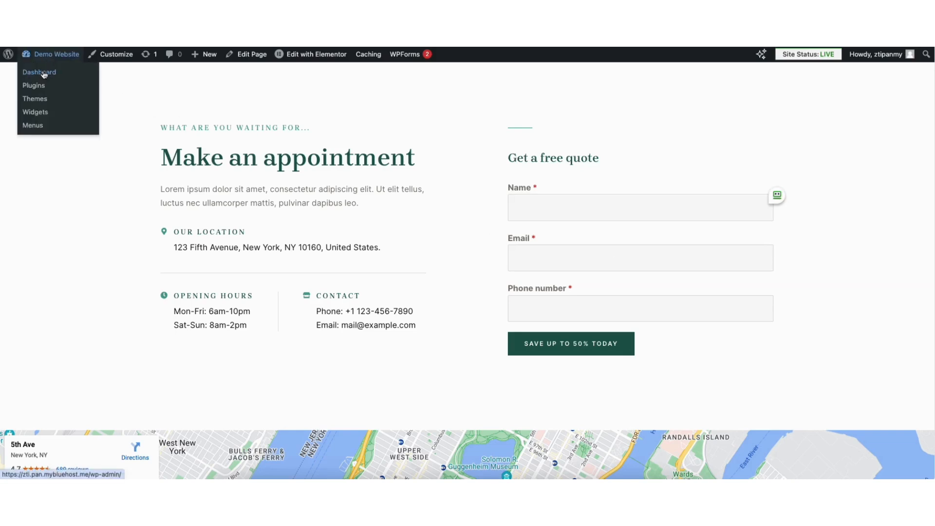
click(43, 78)
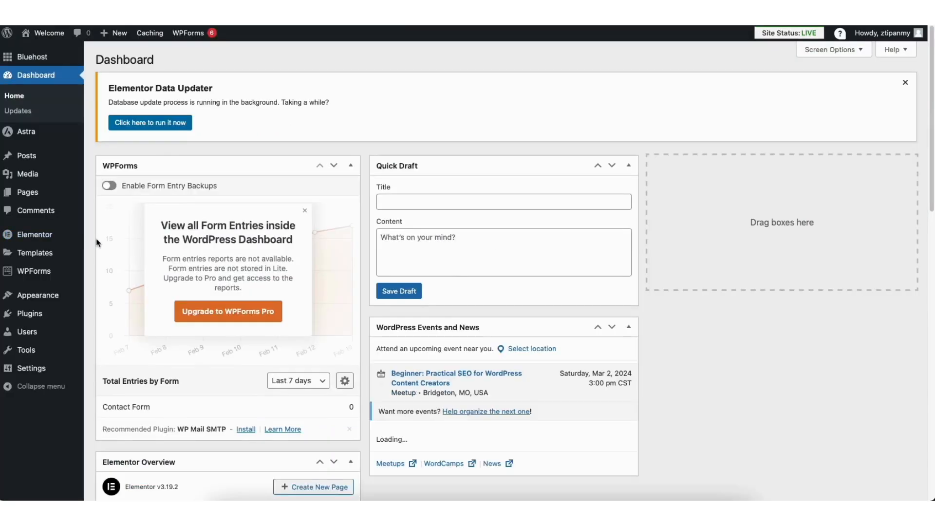
mouse_move(24, 276)
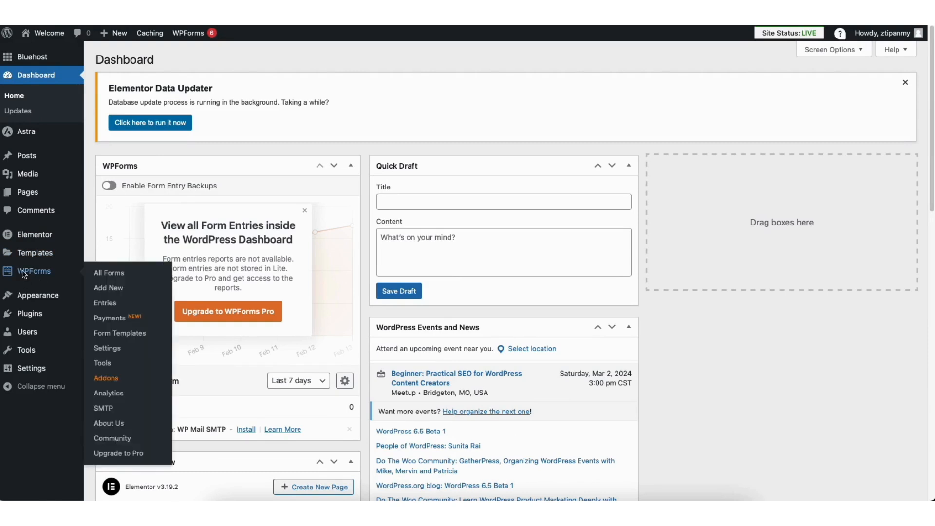
click(24, 274)
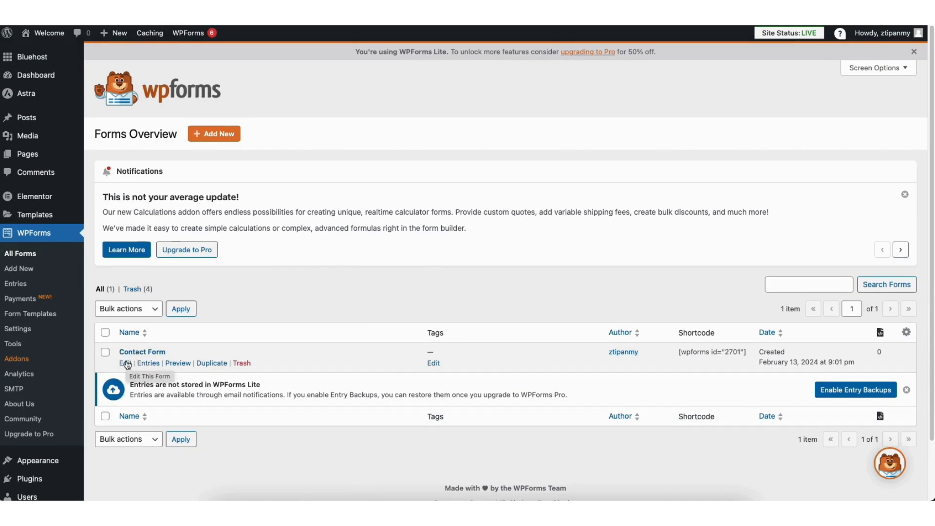
click(126, 363)
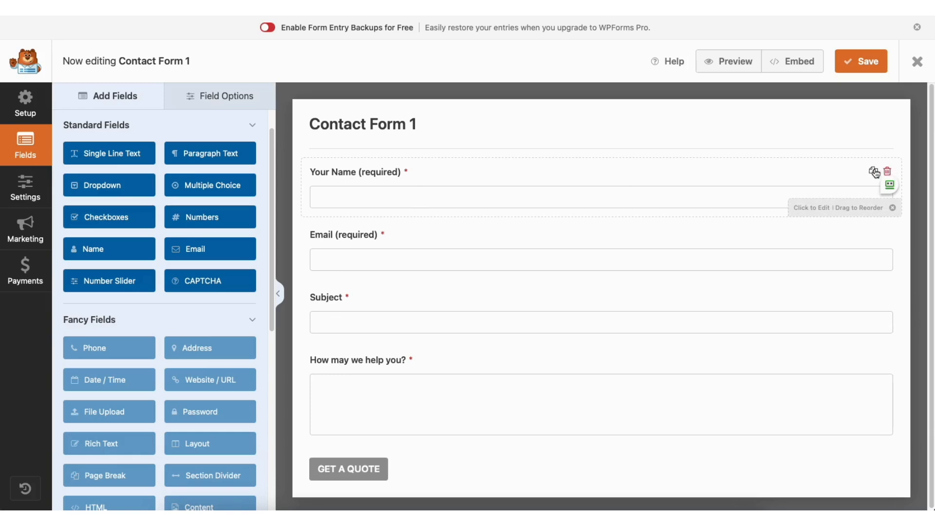
Add a Single Line Text field to the contact form between the Your Name and Email fields
mouse_move(348, 180)
mouse_down()
mouse_move(349, 253)
mouse_move(350, 175)
mouse_up()
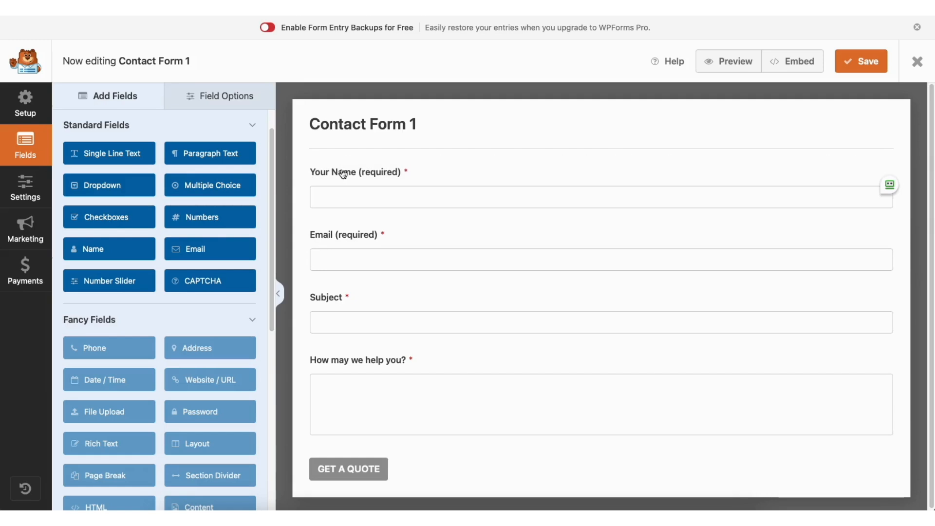
drag(121, 155, 365, 220)
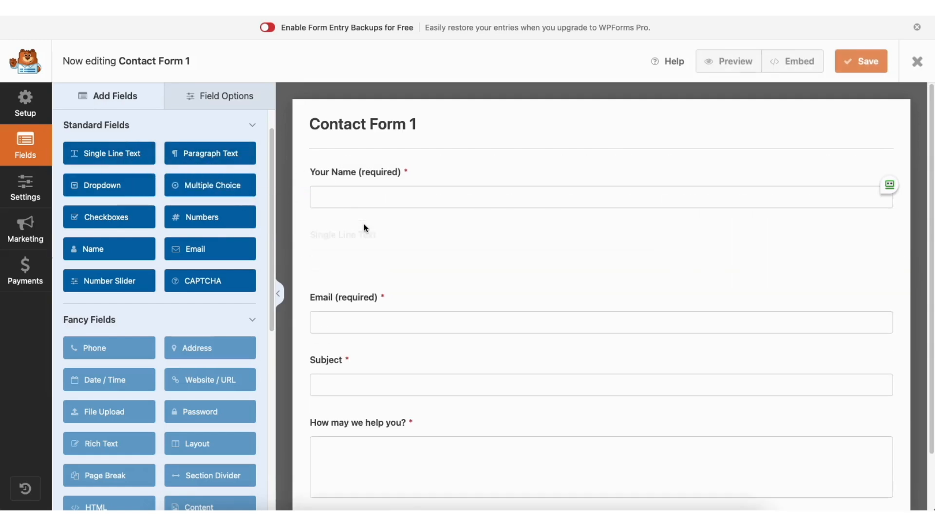
Examine the Your Name field's general and advanced options, keeping Required on and the field size Large
click(217, 96)
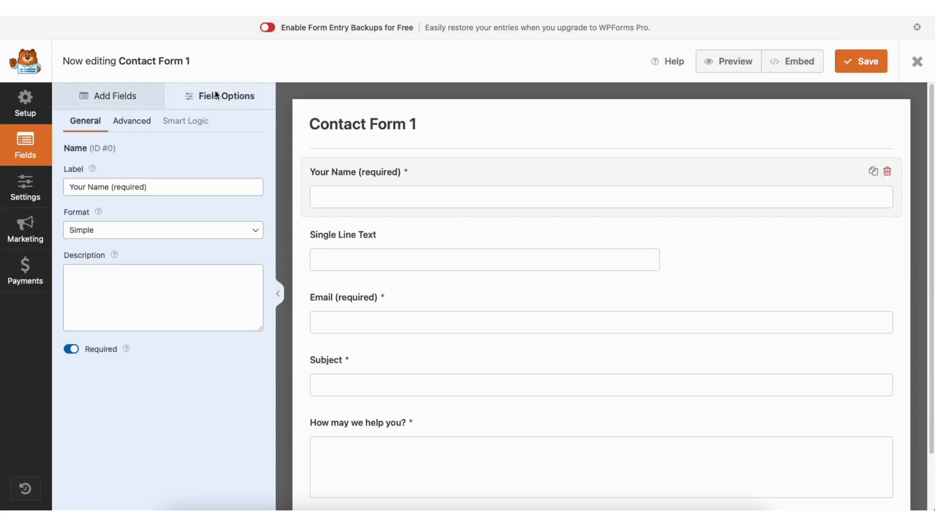
click(143, 187)
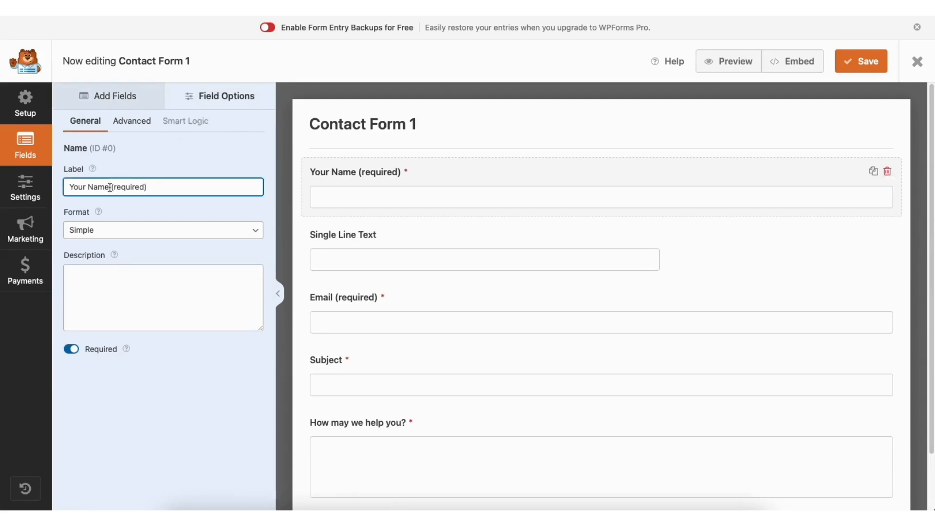
click(71, 349)
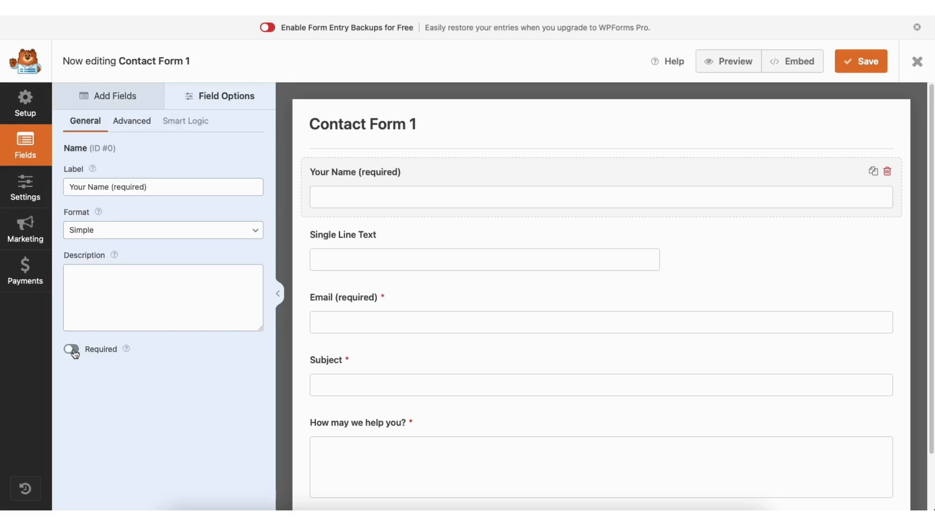
click(73, 350)
click(145, 125)
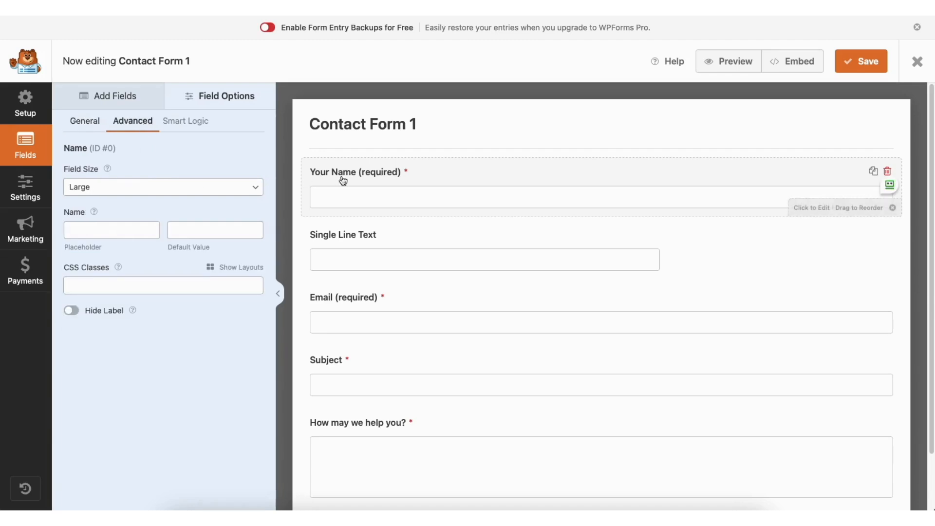
click(129, 189)
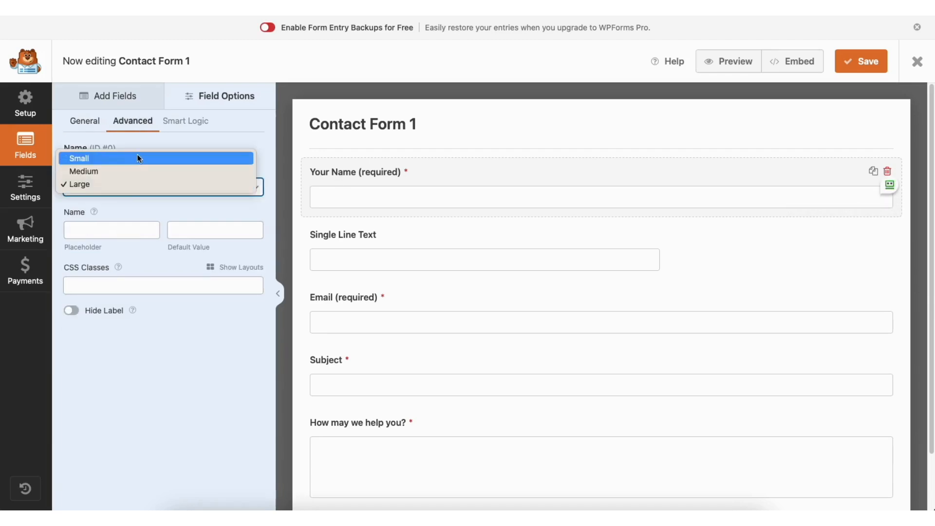
click(127, 183)
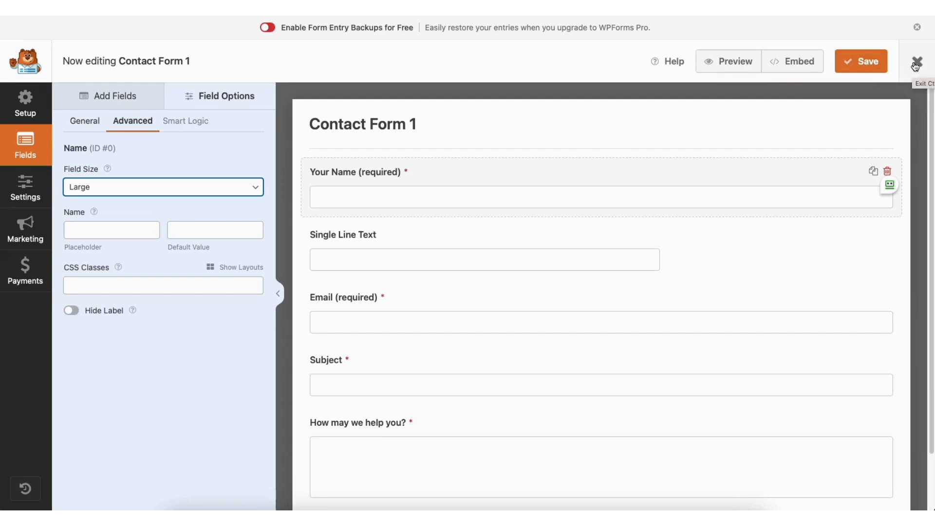
Review the contact form's general, spam protection, notification and confirmation settings
click(28, 187)
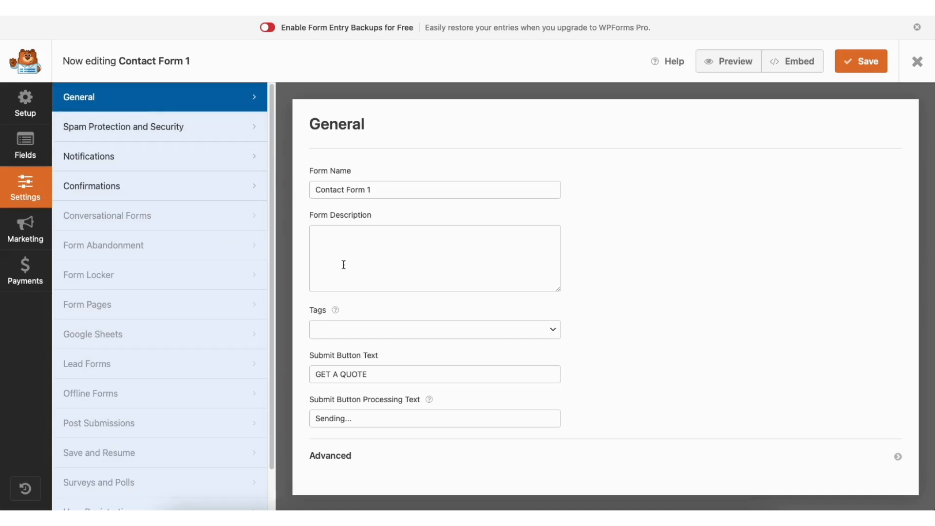
click(195, 128)
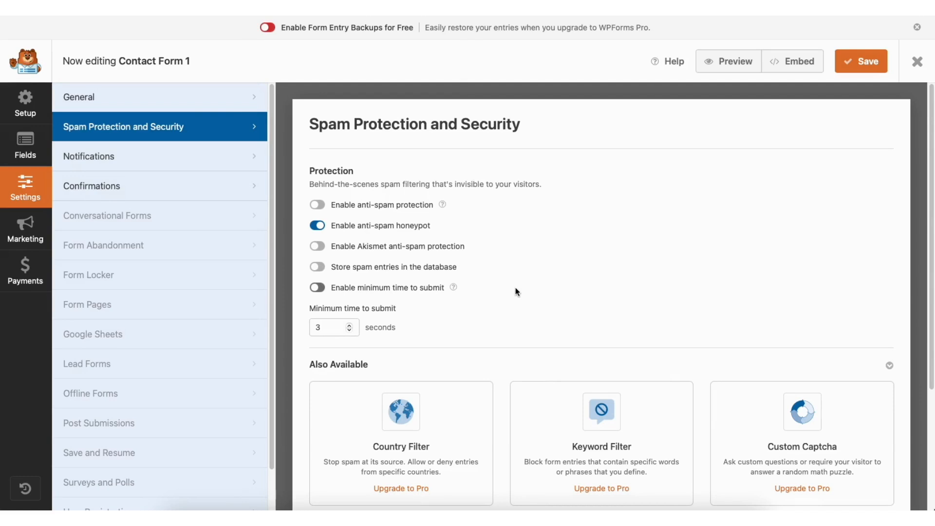
click(179, 160)
drag(930, 159, 930, 264)
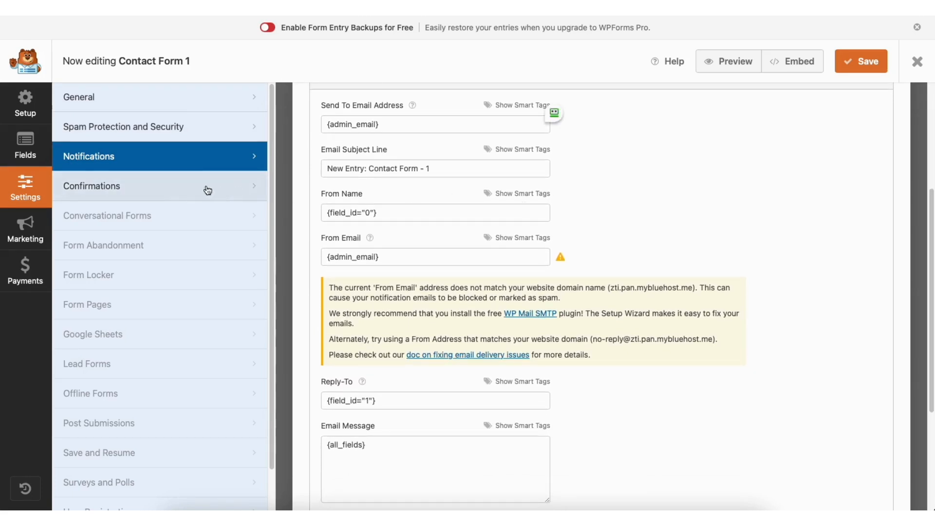
click(181, 189)
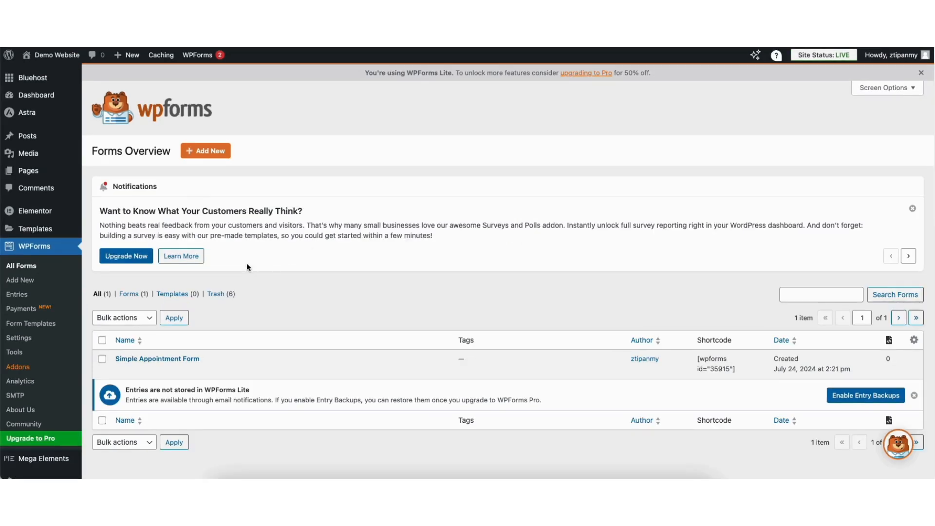
Visit the live site and open its Contact page for editing in Elementor
mouse_move(44, 59)
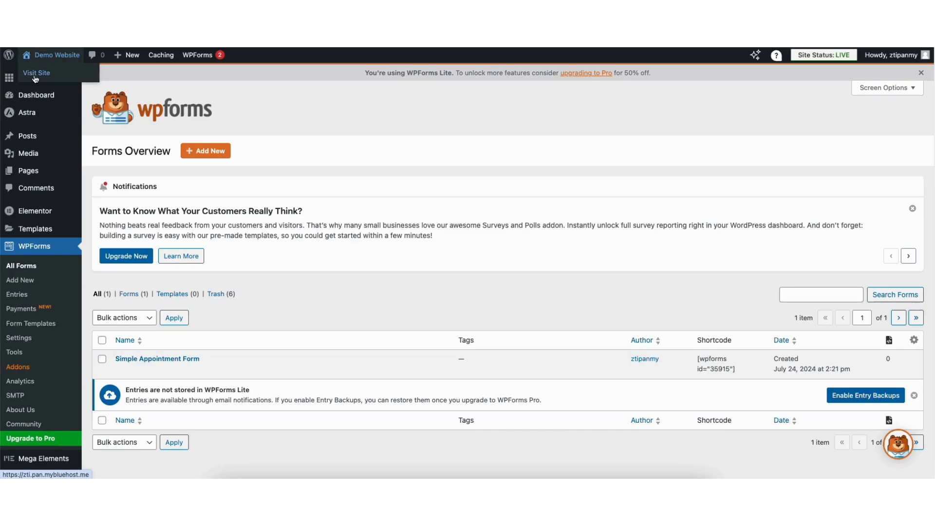
click(35, 76)
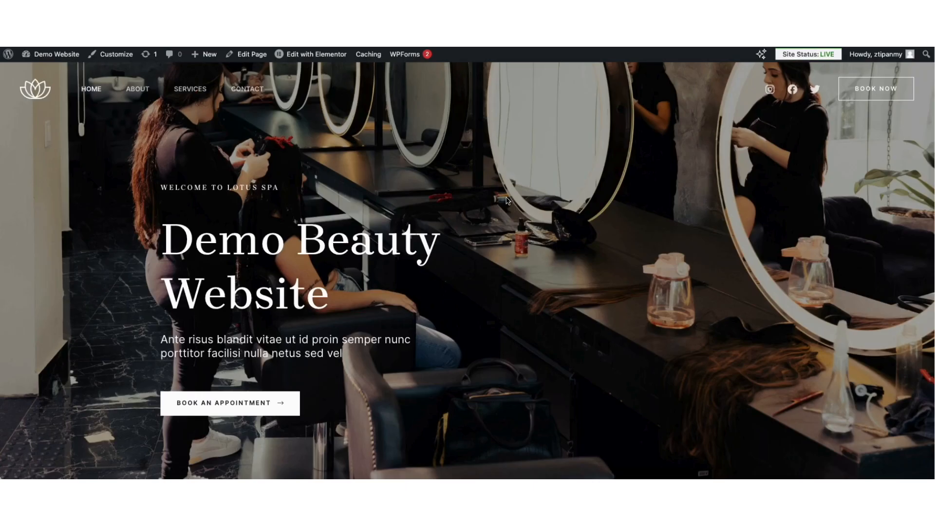
click(248, 93)
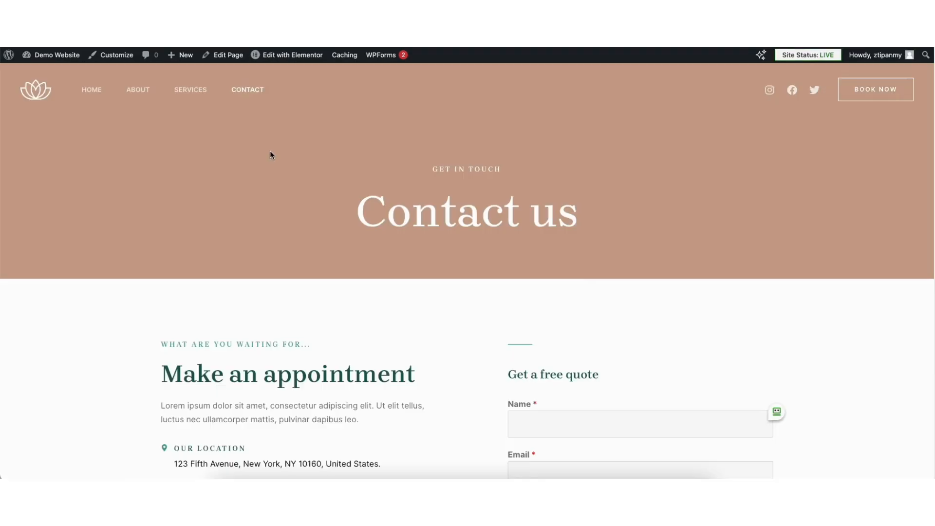
click(288, 57)
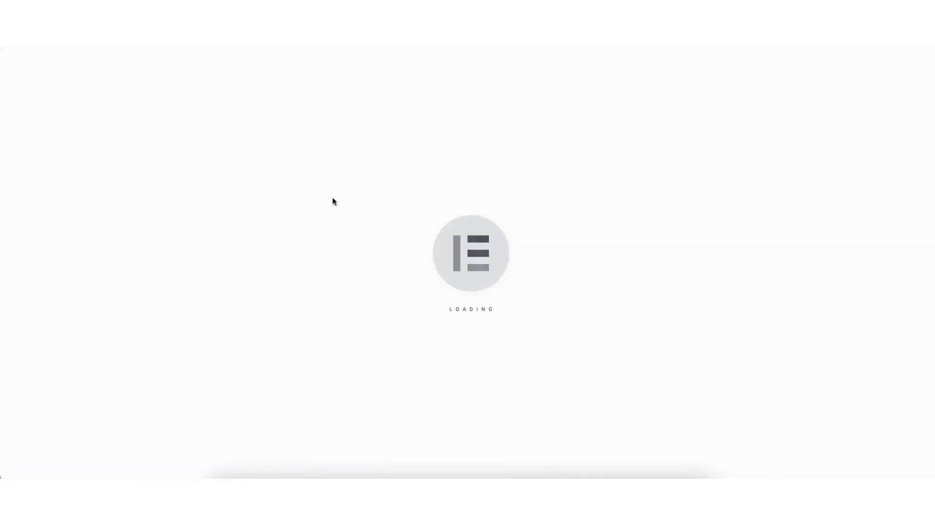
Set the Contact page's Google Maps widget to zoom 12 and height 539 px, keeping the 5th avenue location
scroll(671, 294, down, 10)
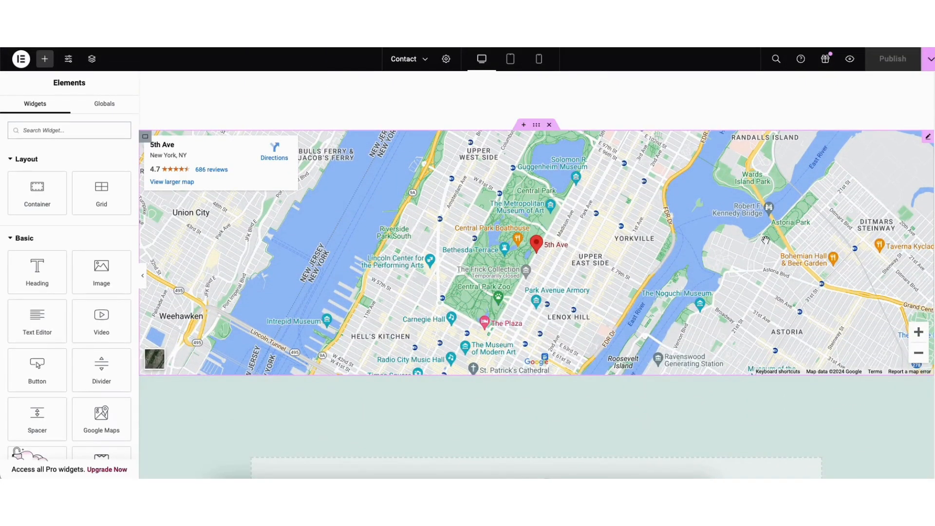
click(927, 138)
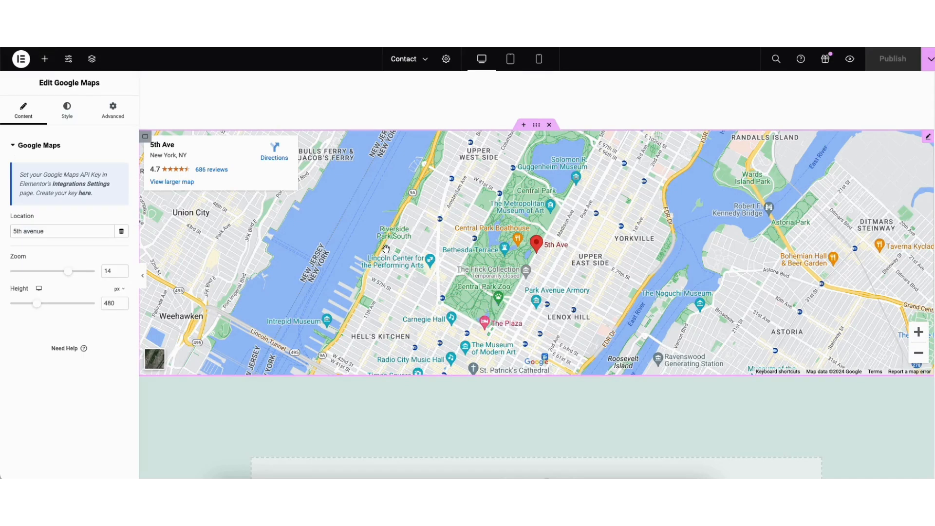
drag(18, 231, 55, 232)
click(49, 257)
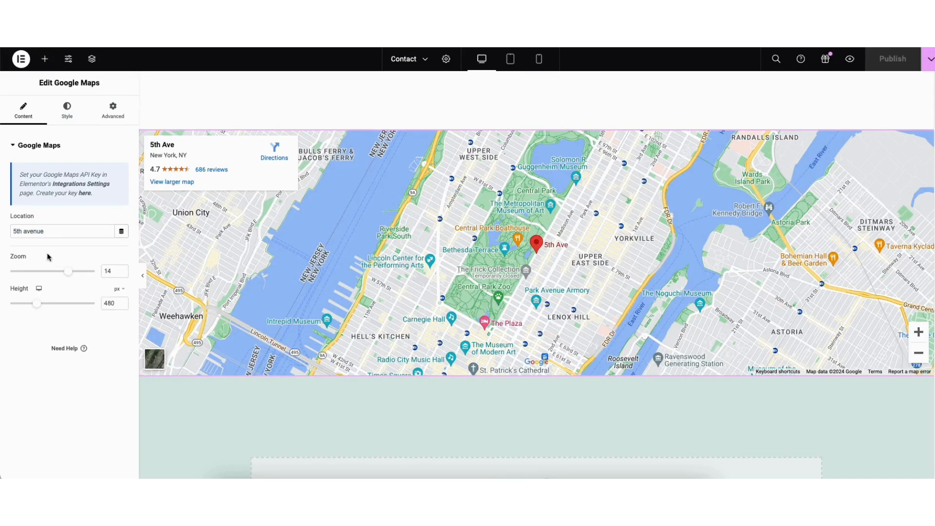
drag(68, 271, 57, 272)
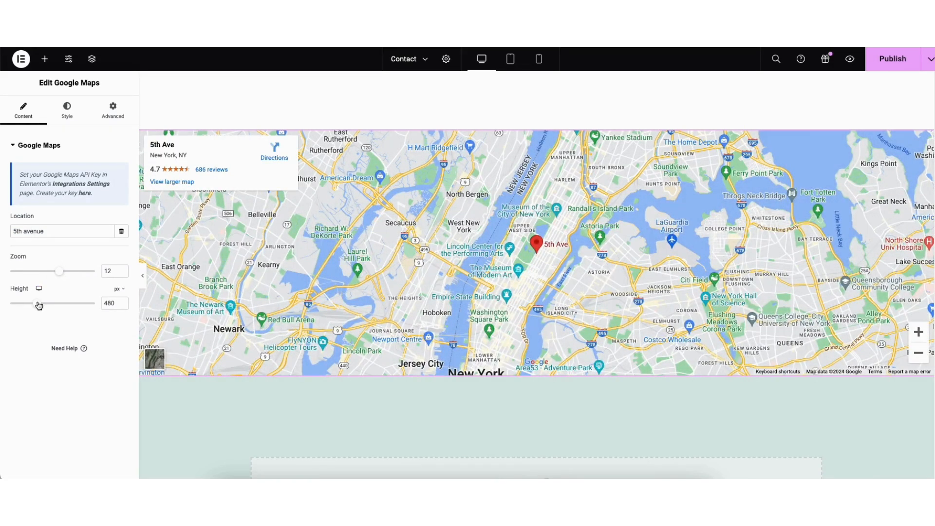
mouse_move(40, 305)
mouse_down()
mouse_move(54, 306)
mouse_move(42, 311)
mouse_up()
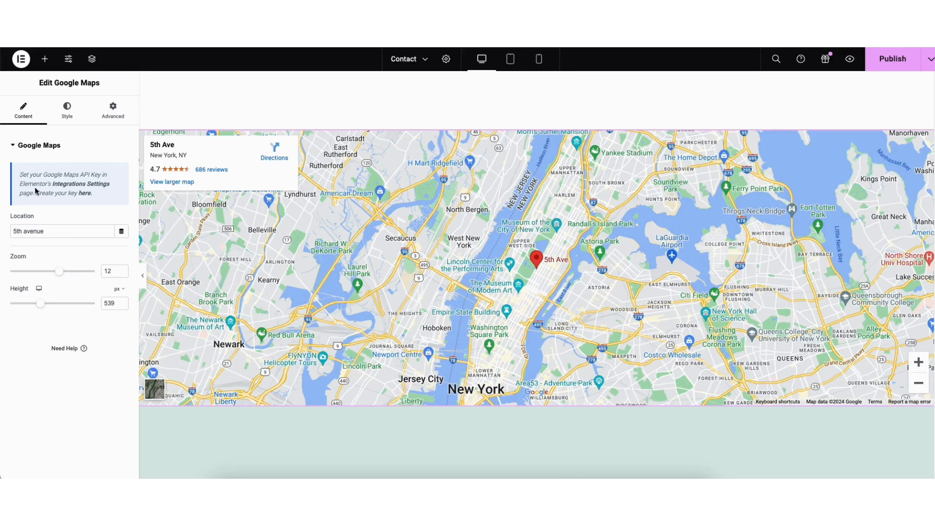
Open the Google Maps API key guide from the map widget and go to the Google Cloud Credentials page
click(86, 194)
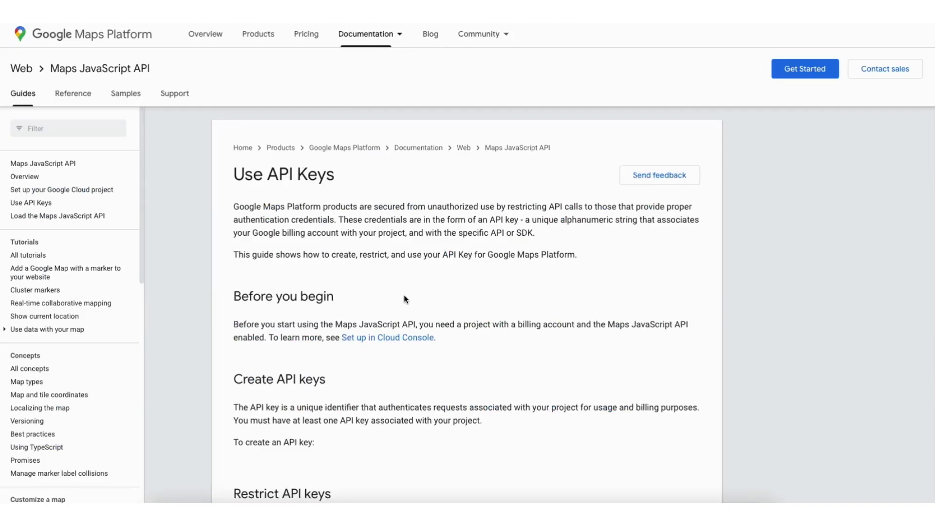
scroll(404, 294, down, 7)
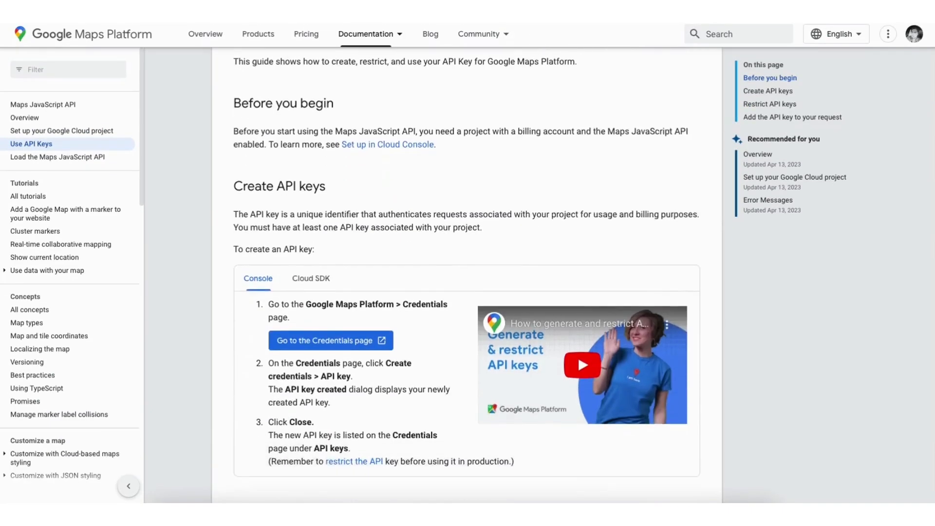
click(312, 200)
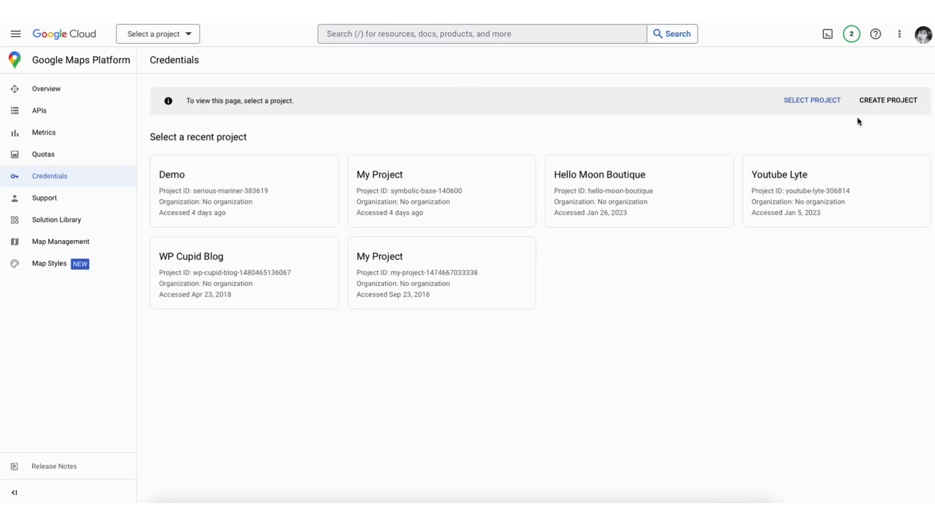
Create a new Google Cloud project named Demo1 with No organization as its location
click(887, 101)
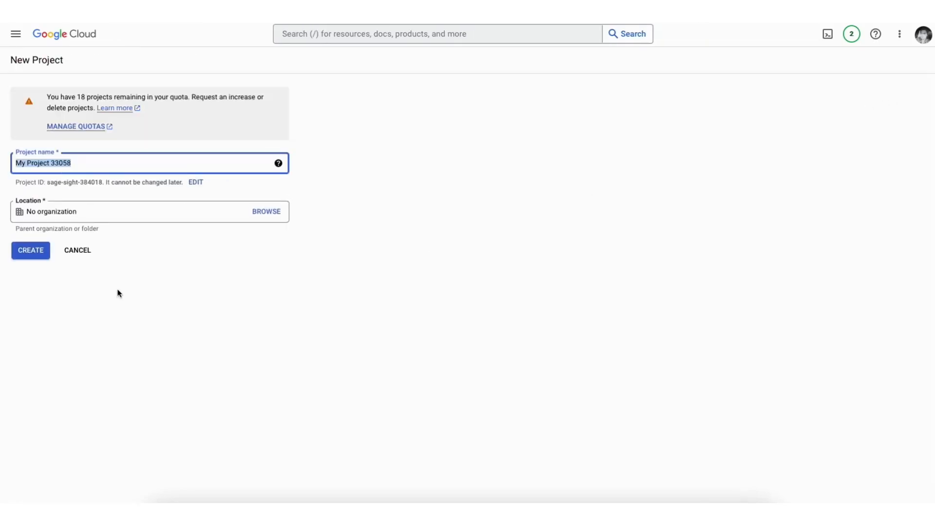
text(Demo1)
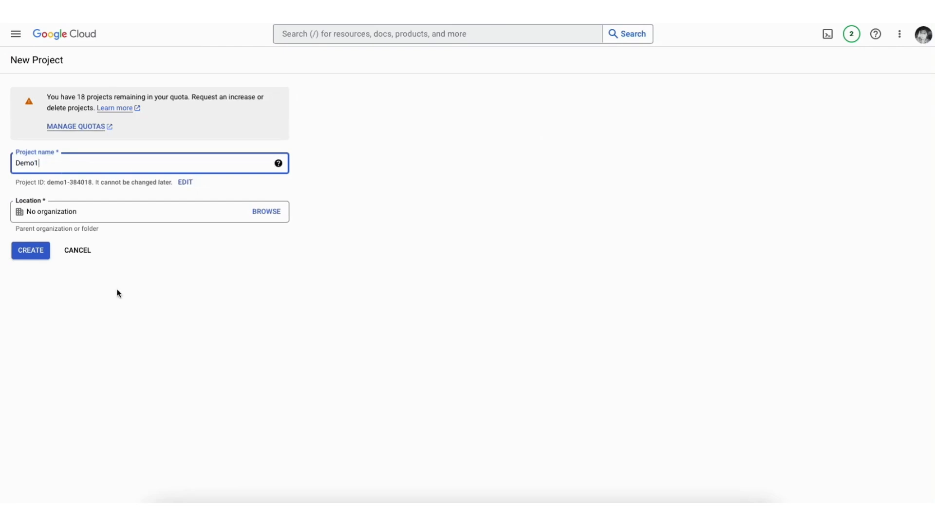
click(115, 212)
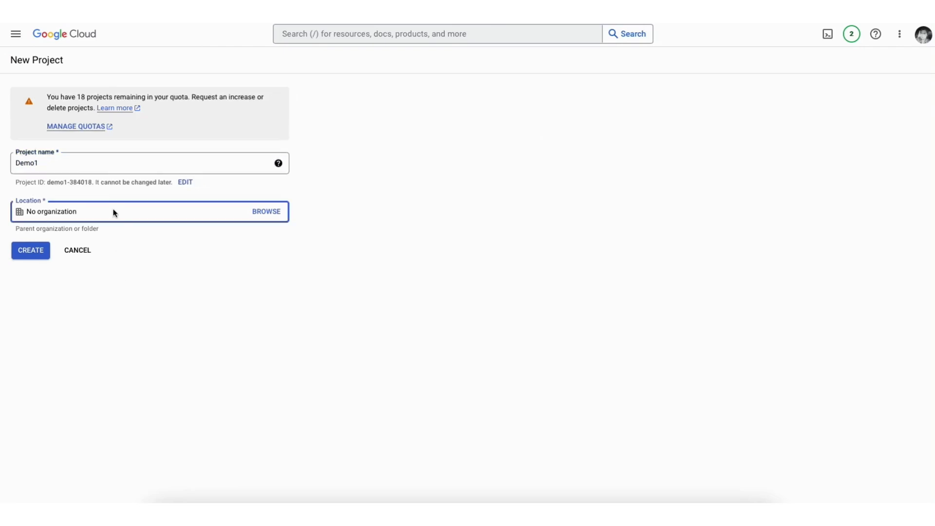
click(34, 256)
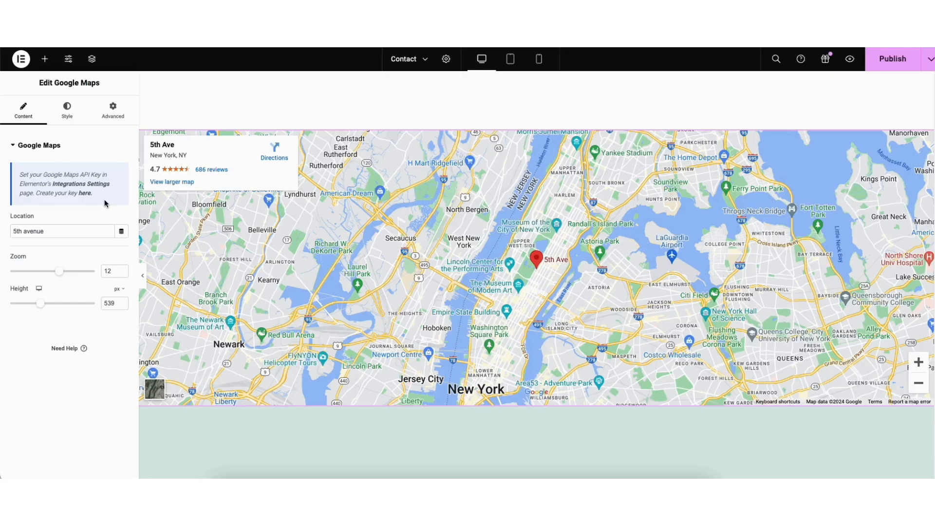
Open Elementor's Integrations settings containing the Google Maps Embed API key field
click(93, 184)
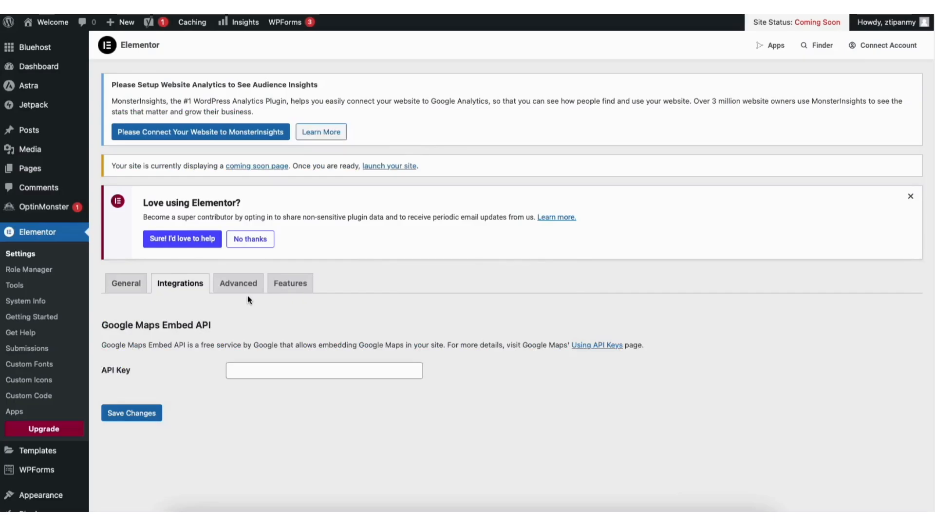
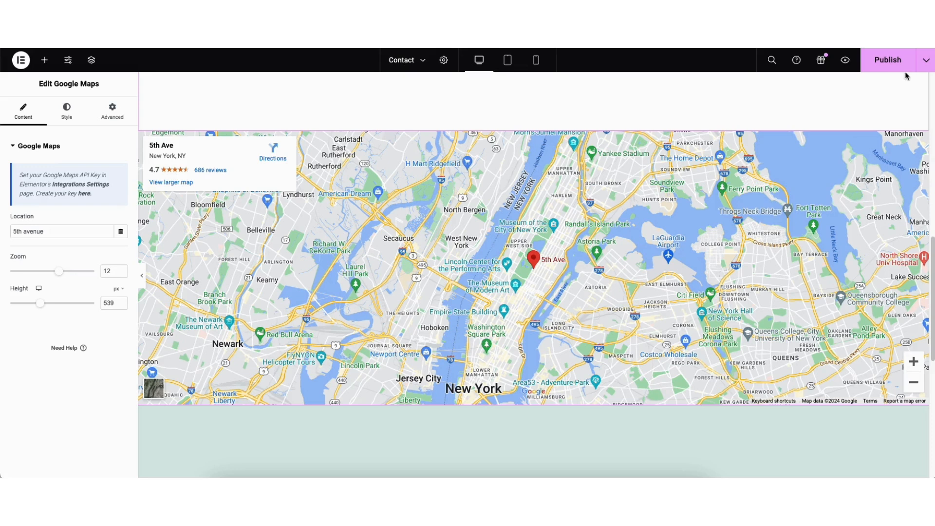
Save the Contact page as a draft and return from the site to the WordPress dashboard
click(922, 62)
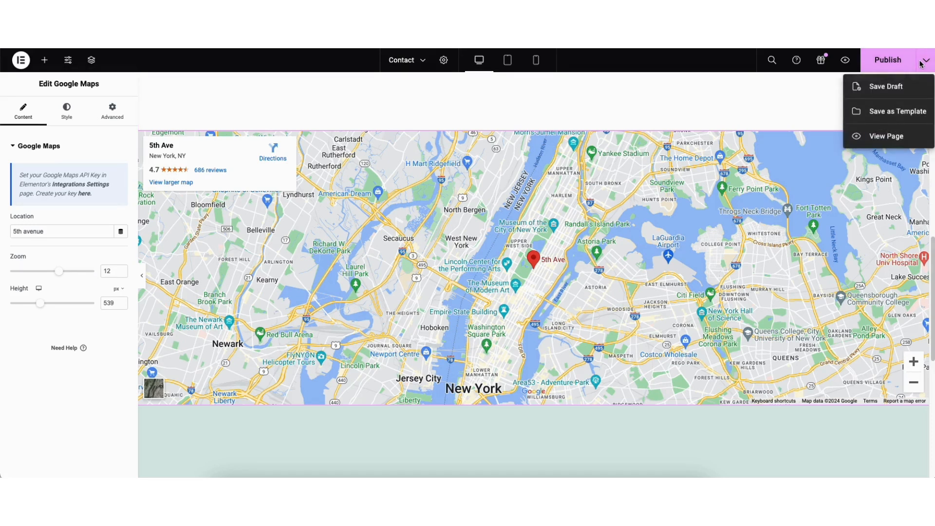
click(876, 88)
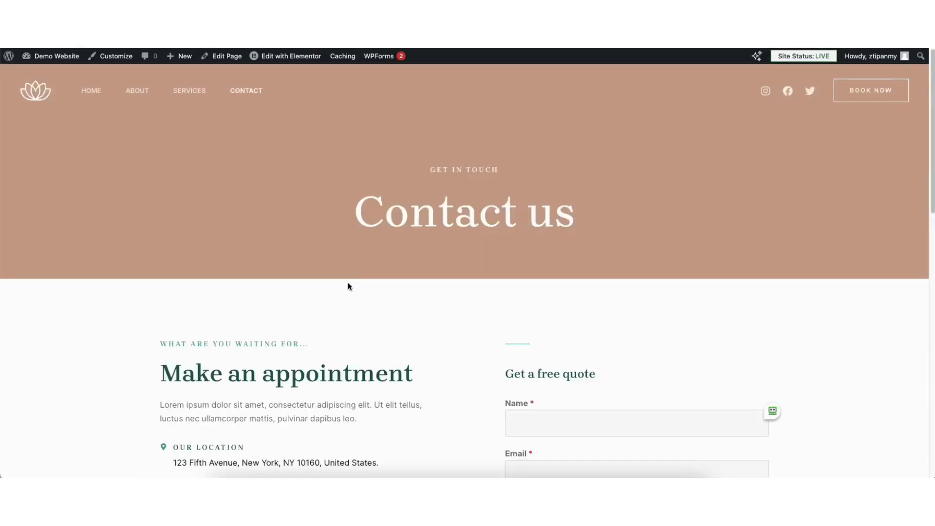
mouse_move(54, 55)
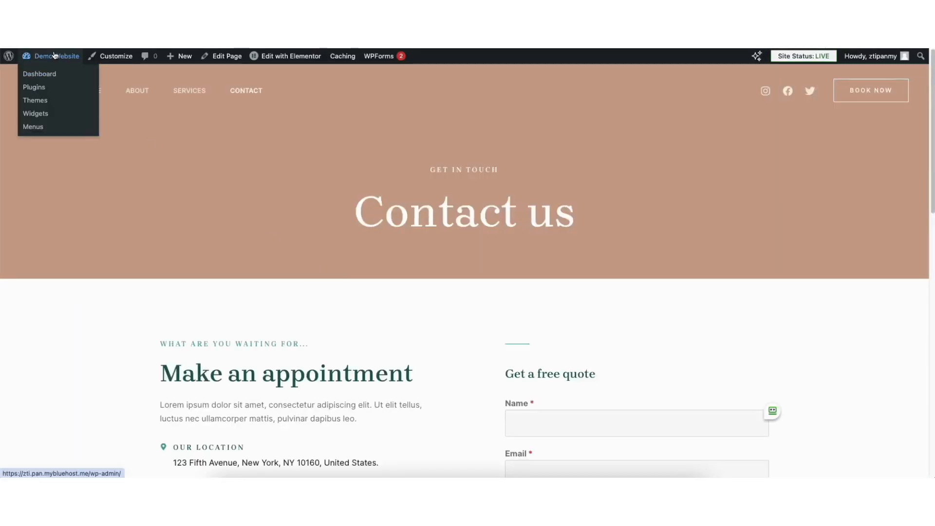
click(46, 76)
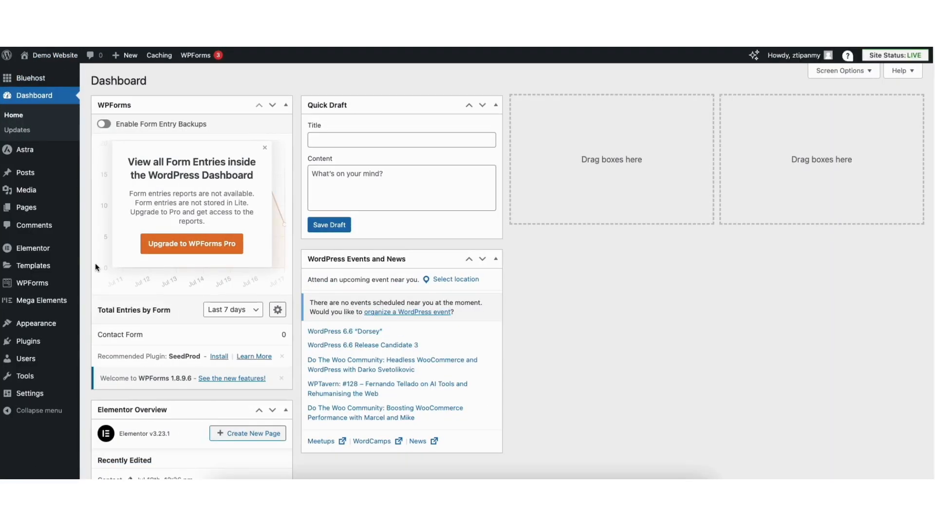
Search the plugin directory for amelia, then install and activate Booking for Appointments and Events Calendar – Amelia
mouse_move(28, 344)
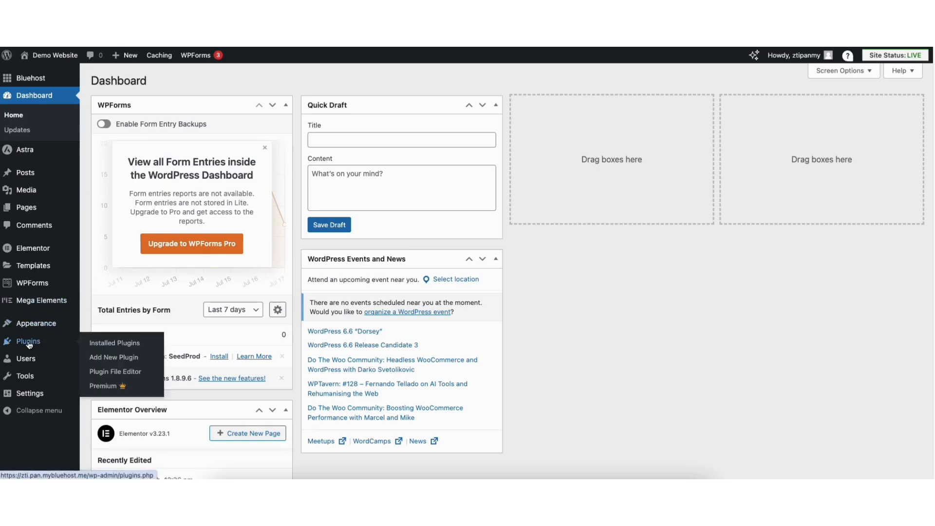
click(119, 358)
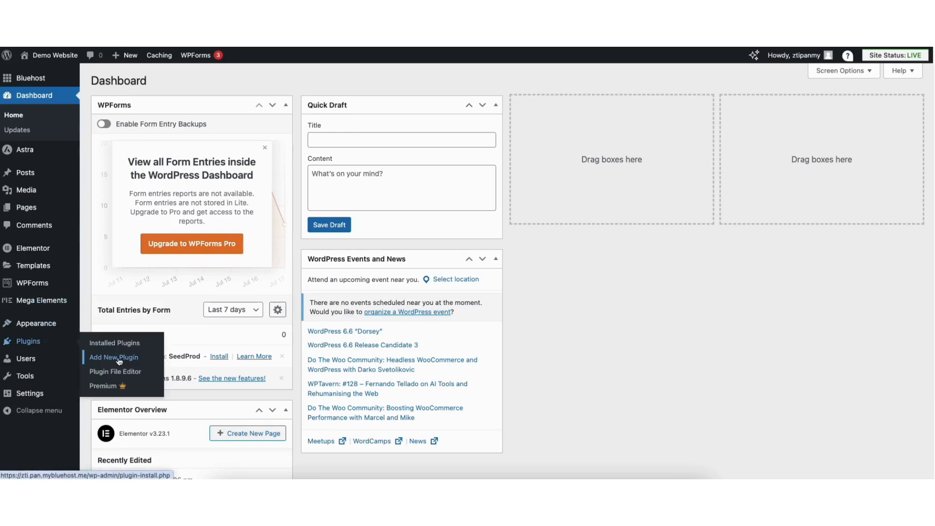
click(743, 112)
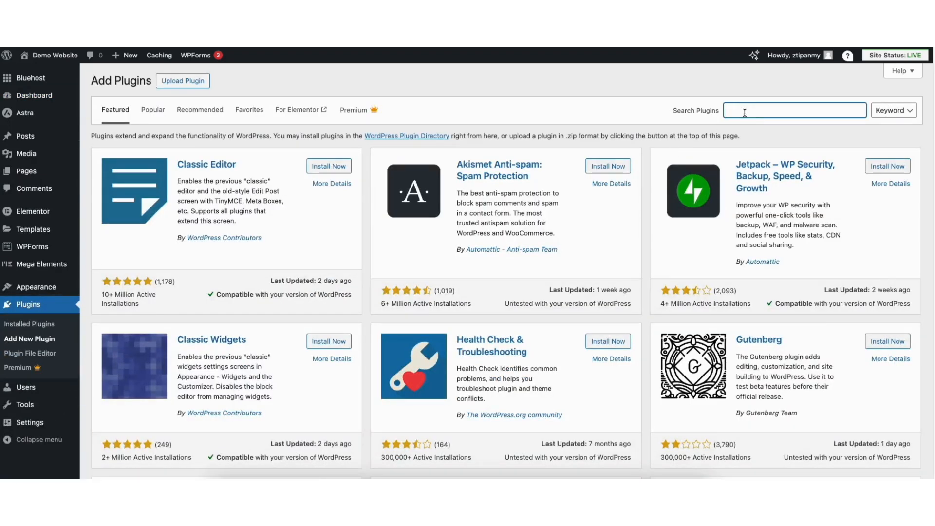
text(amelia)
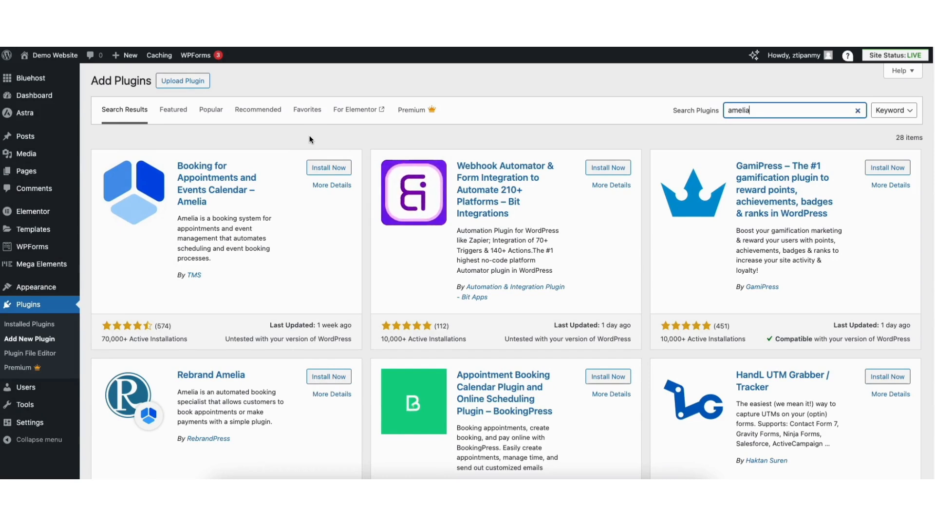
click(318, 168)
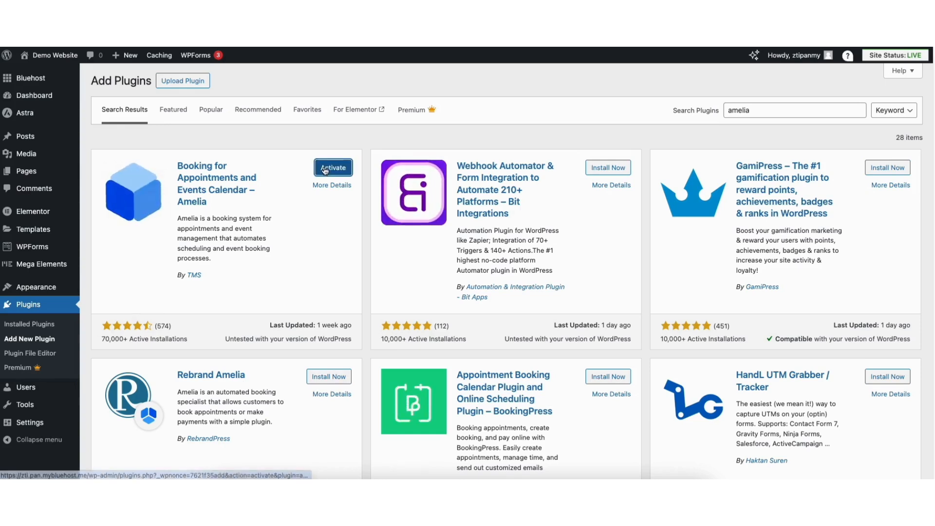
click(323, 169)
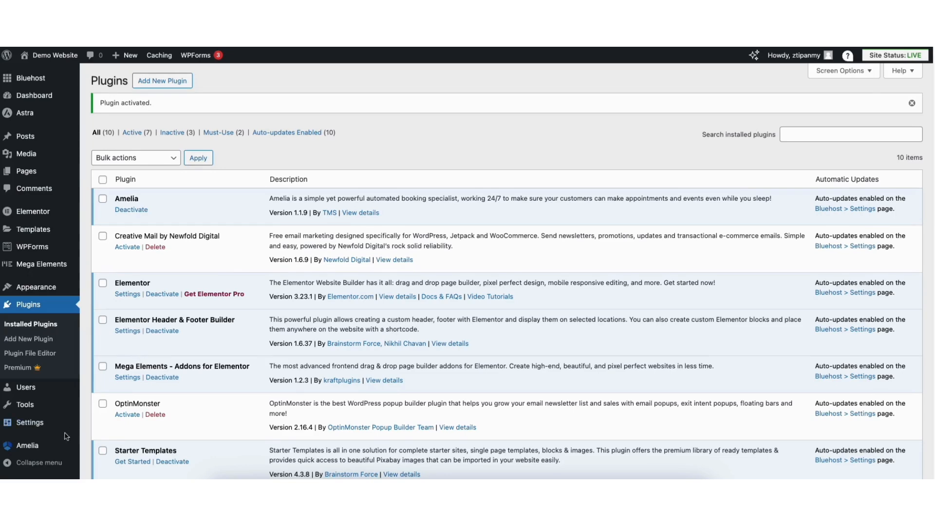
Create a service category named Haircuts & Styling in Amelia
mouse_move(28, 445)
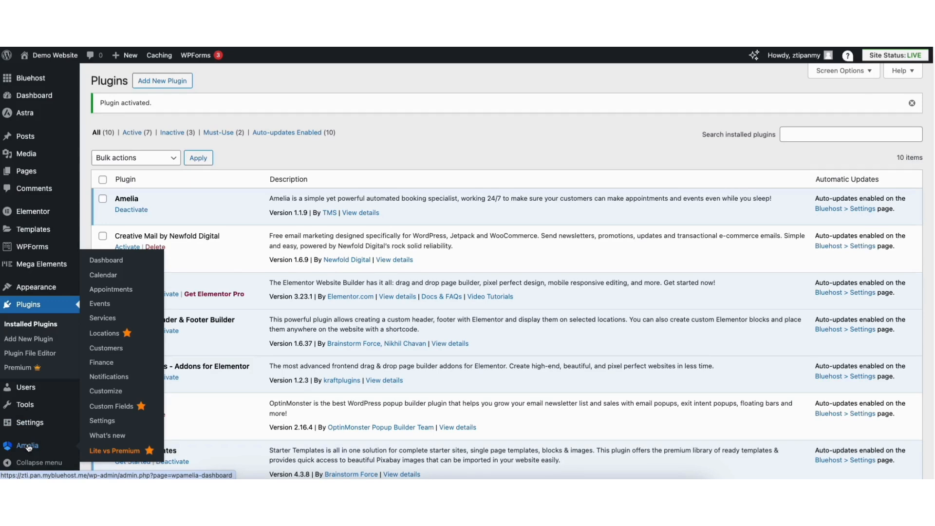
click(100, 320)
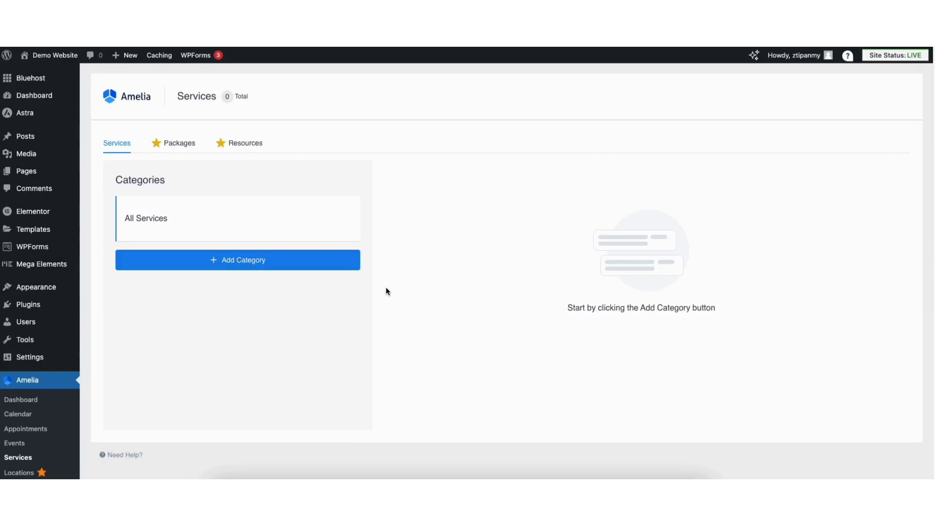
click(203, 264)
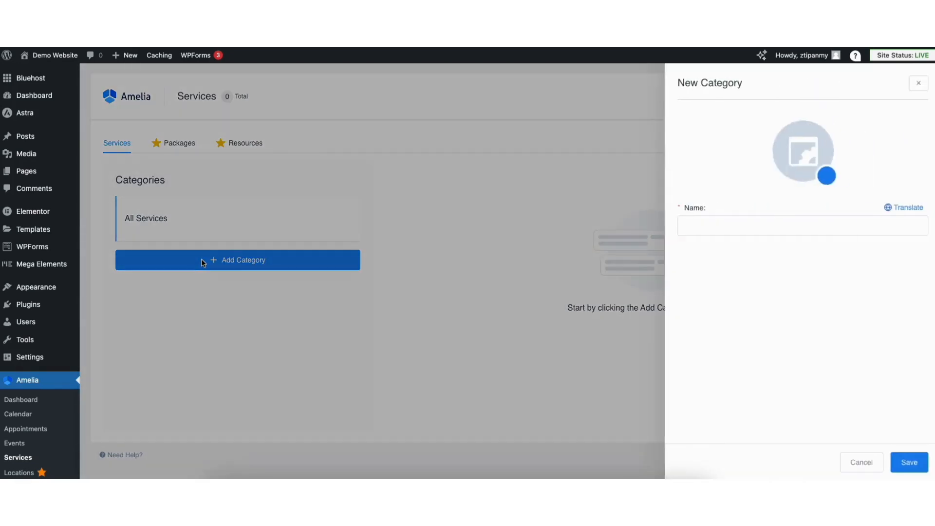
click(715, 224)
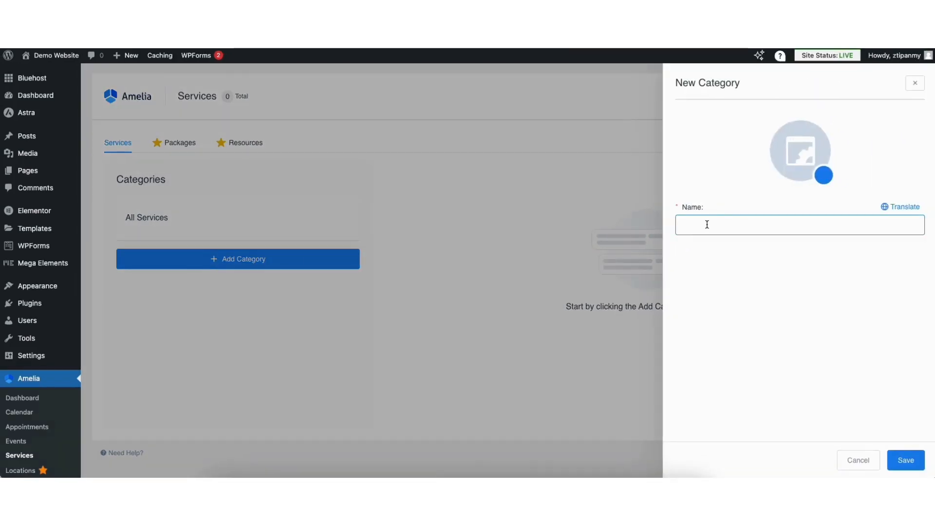
text(Haircuts )
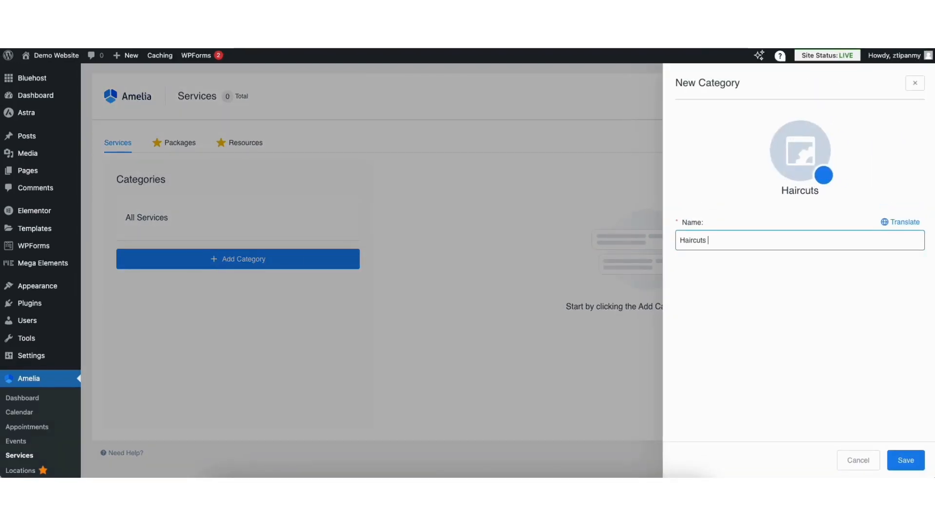
text(& Styling)
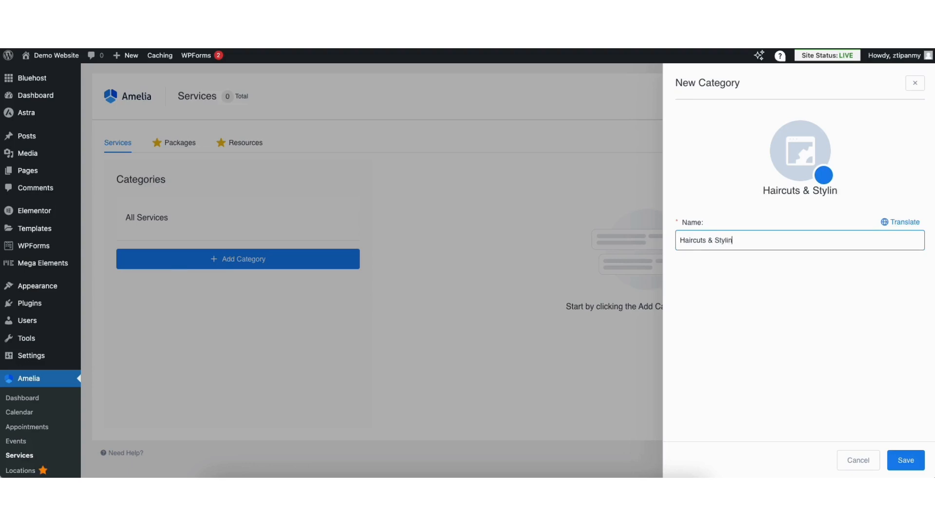
click(901, 461)
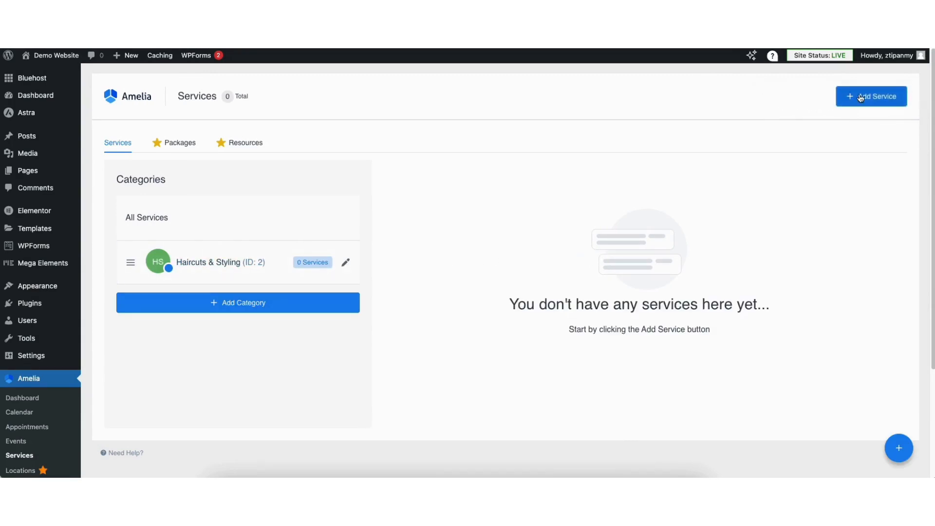
Start a new Amelia service named Women's Haircuts in the Haircuts & Styling category
click(860, 97)
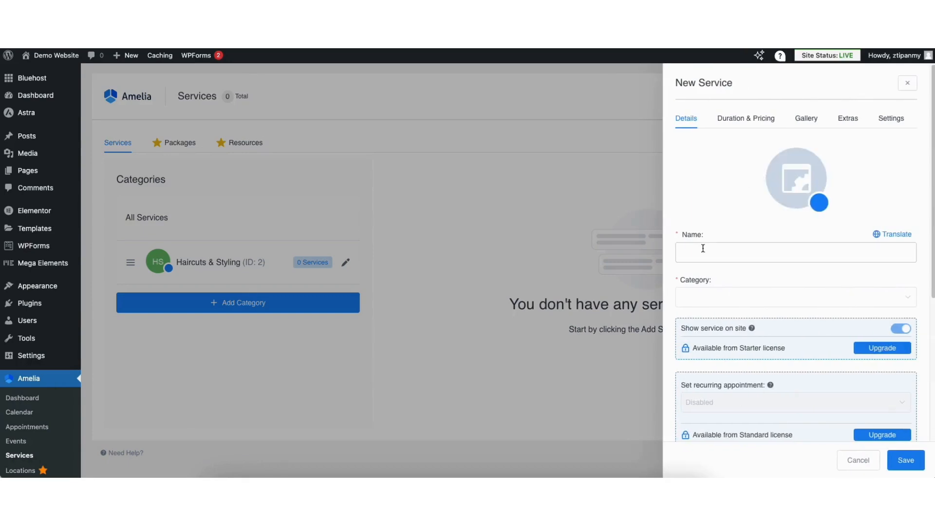
click(702, 251)
text(Wo)
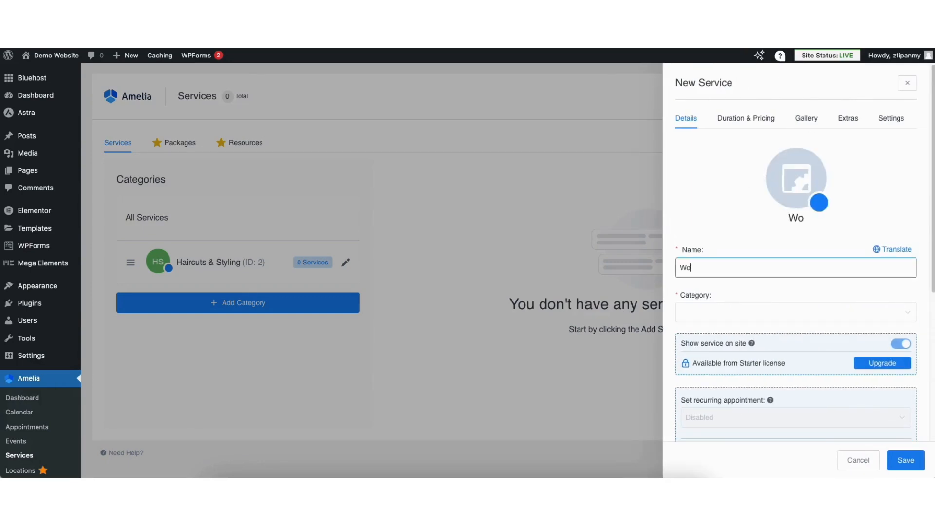
text(men's Haircuts)
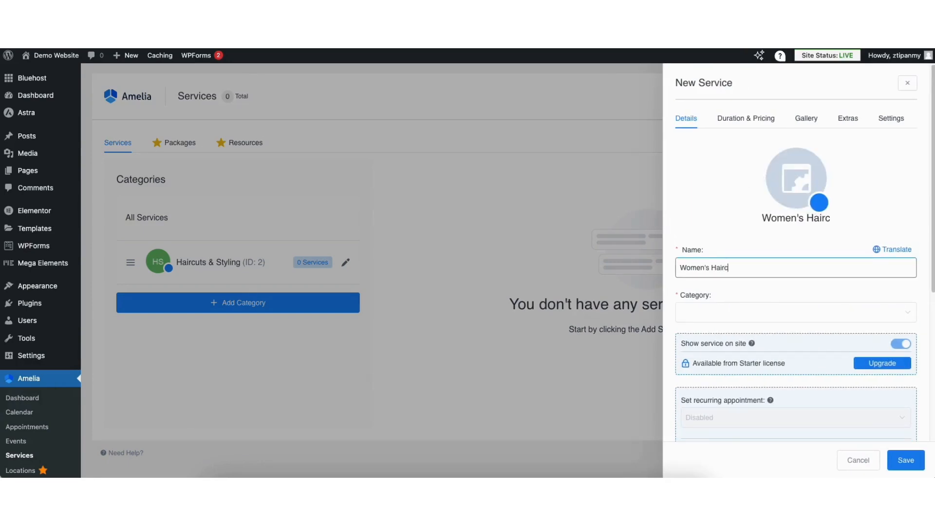
click(697, 315)
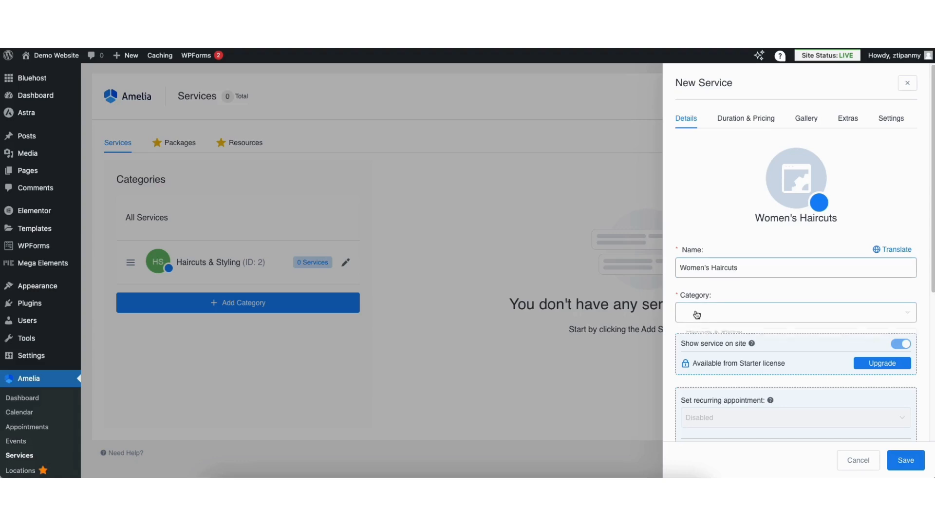
click(705, 338)
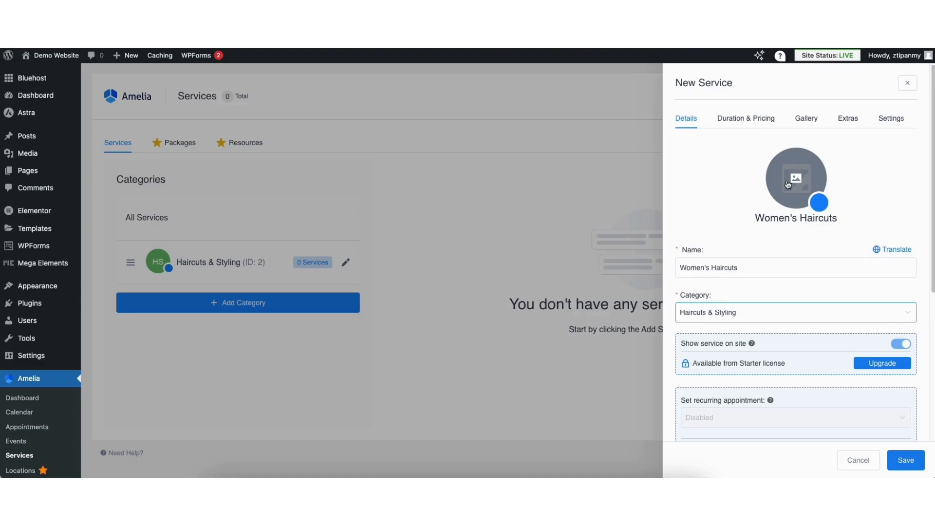
Set the Women's Haircuts service to a 1h duration and a $75.00 price, and save it
click(745, 119)
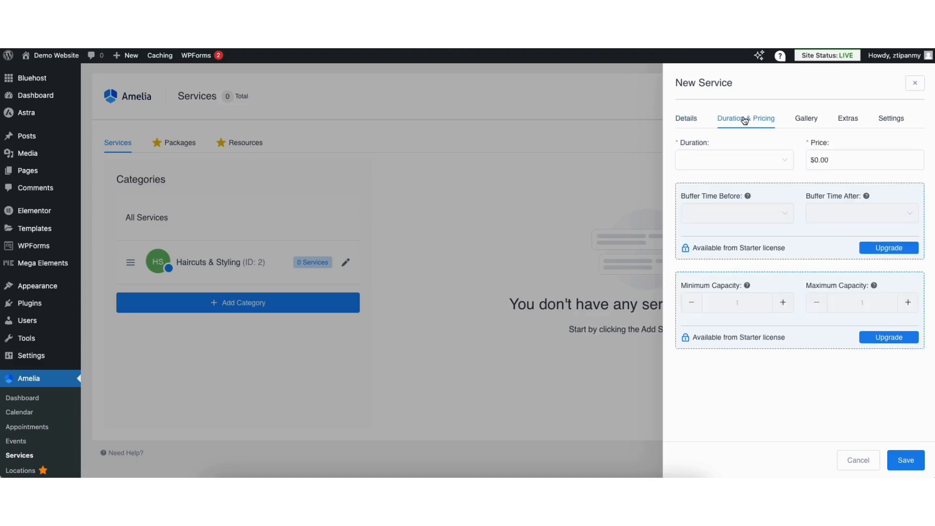
click(719, 160)
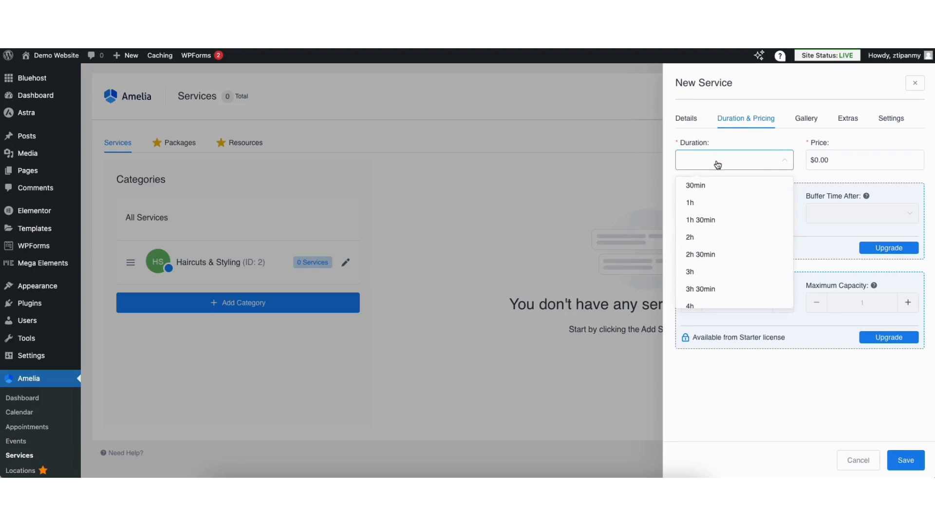
click(706, 201)
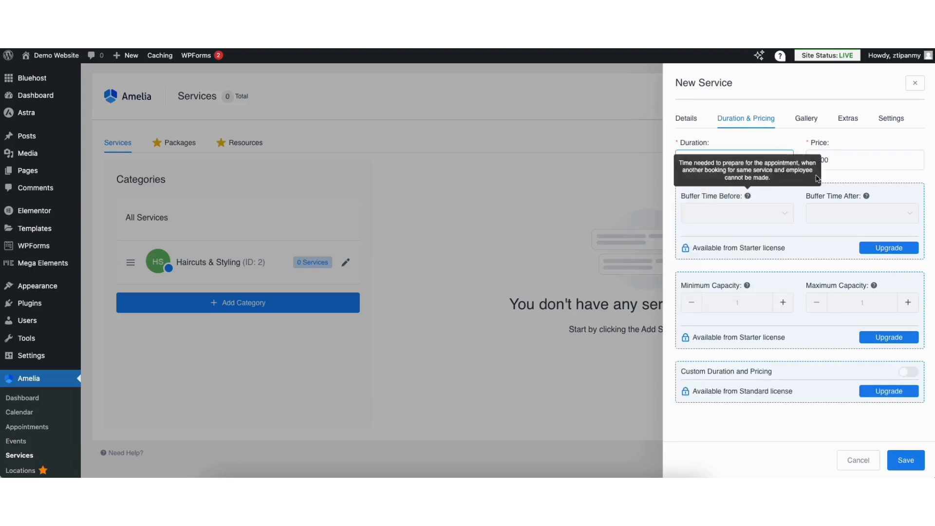
click(828, 160)
double_click(820, 159)
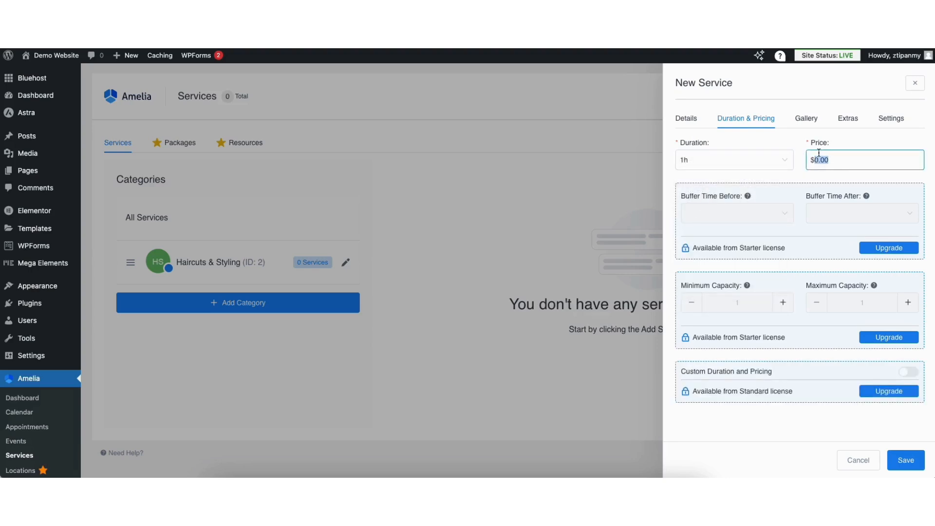
text(7500)
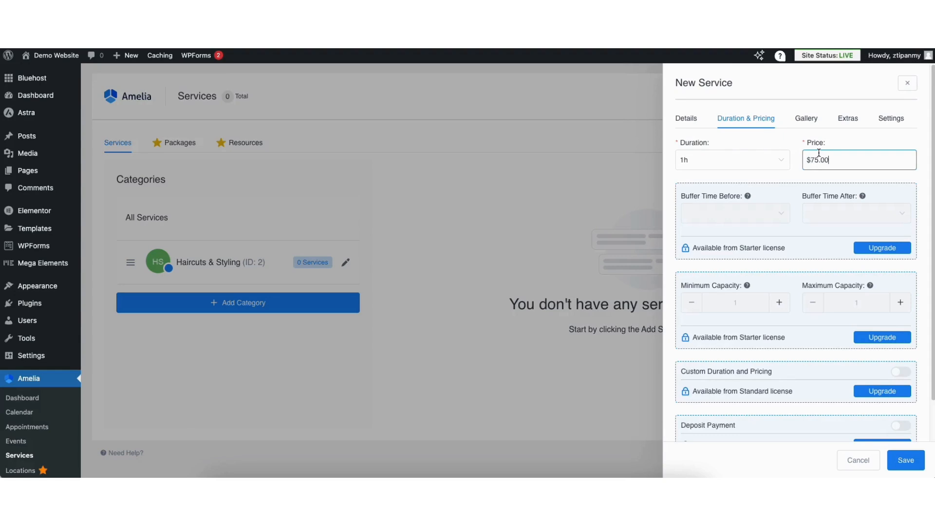
click(806, 119)
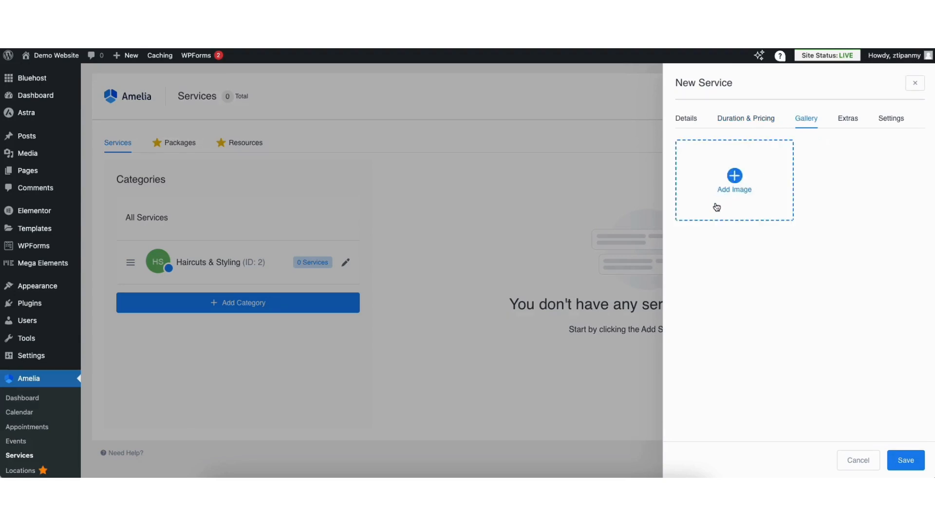
click(904, 461)
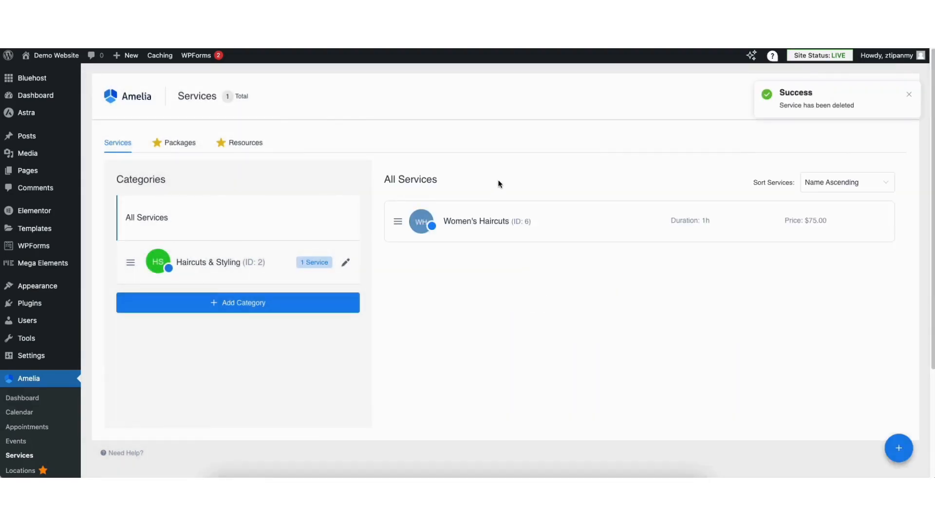
Look through Amelia's Appointments, Customers and Calendar pages for managing bookings
click(27, 427)
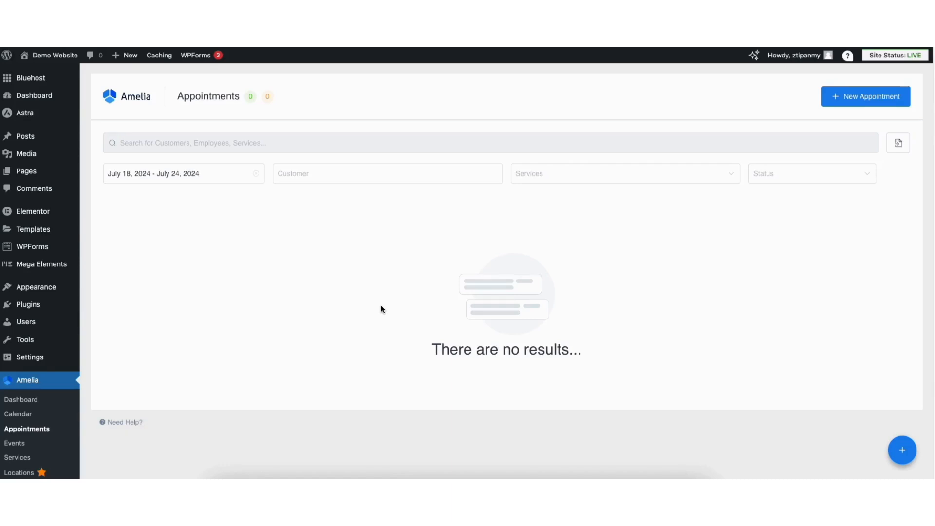
click(838, 97)
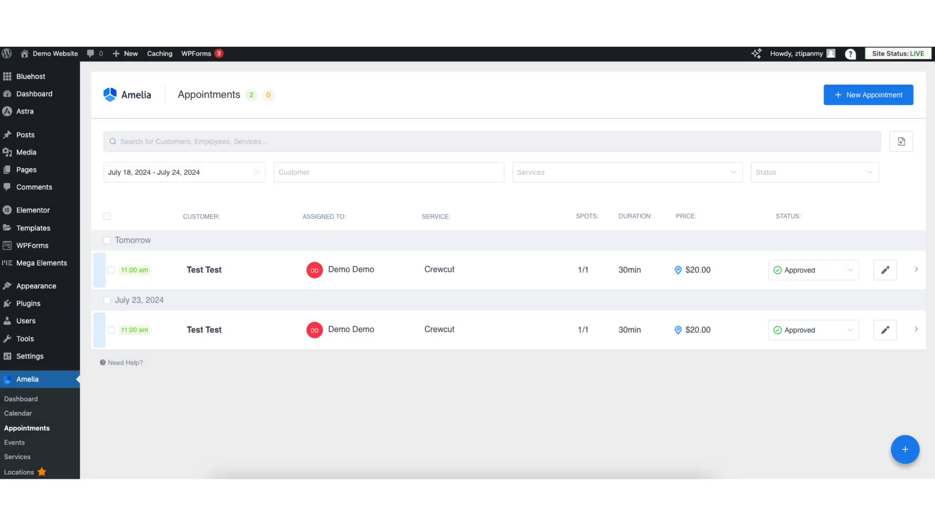
scroll(91, 391, down, 3)
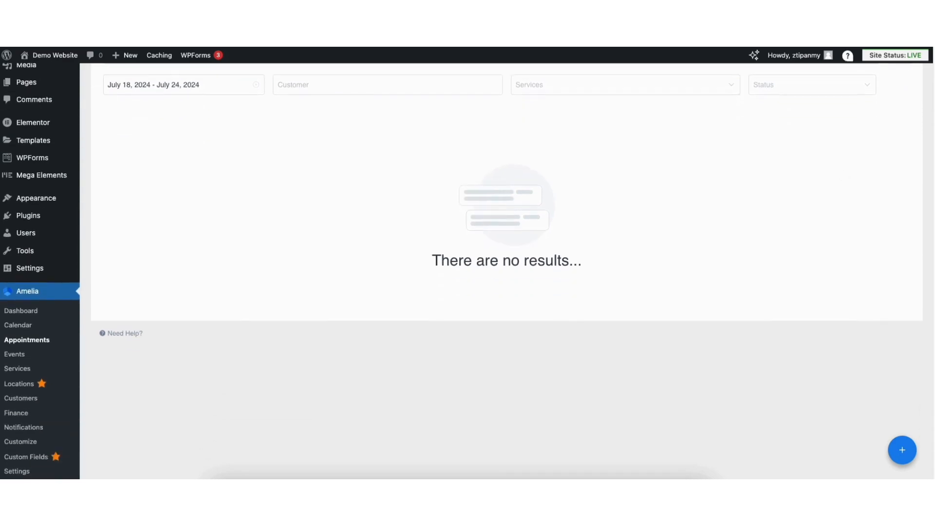
click(27, 399)
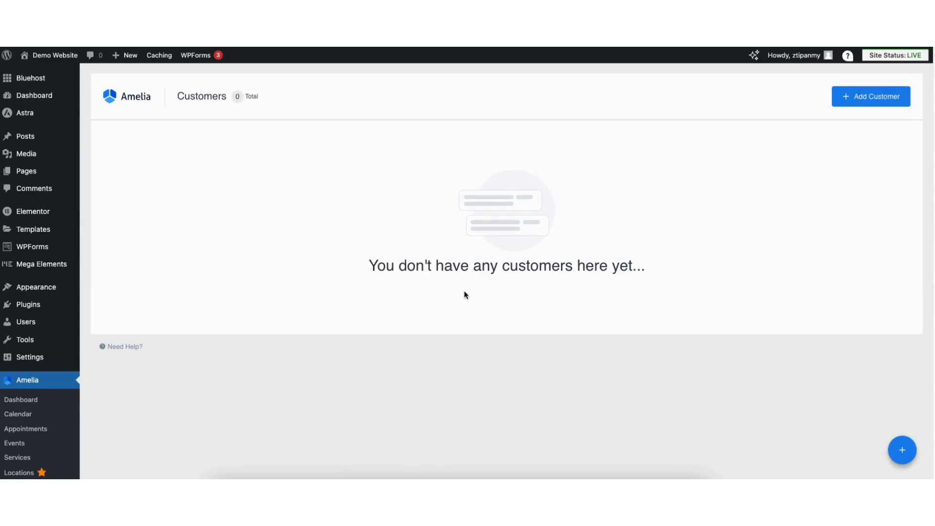
click(850, 102)
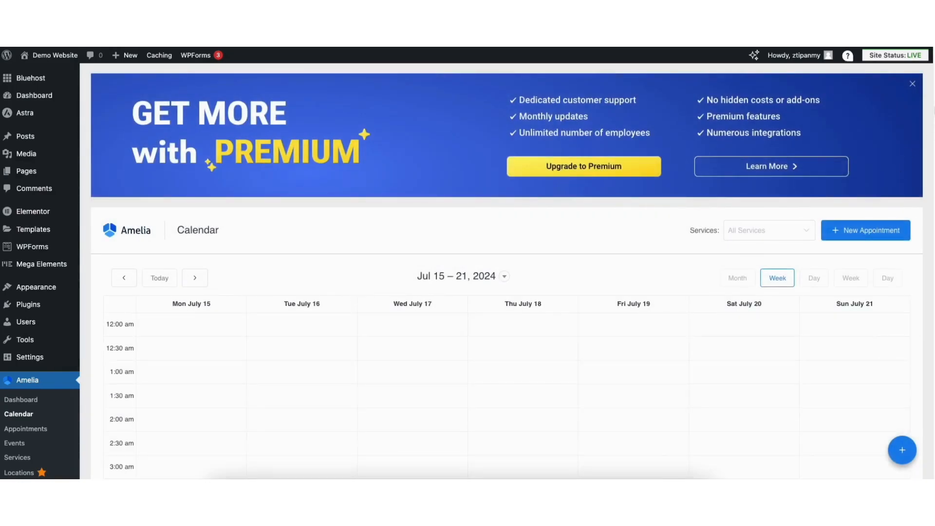
scroll(930, 127, down, 4)
scroll(913, 154, up, 3)
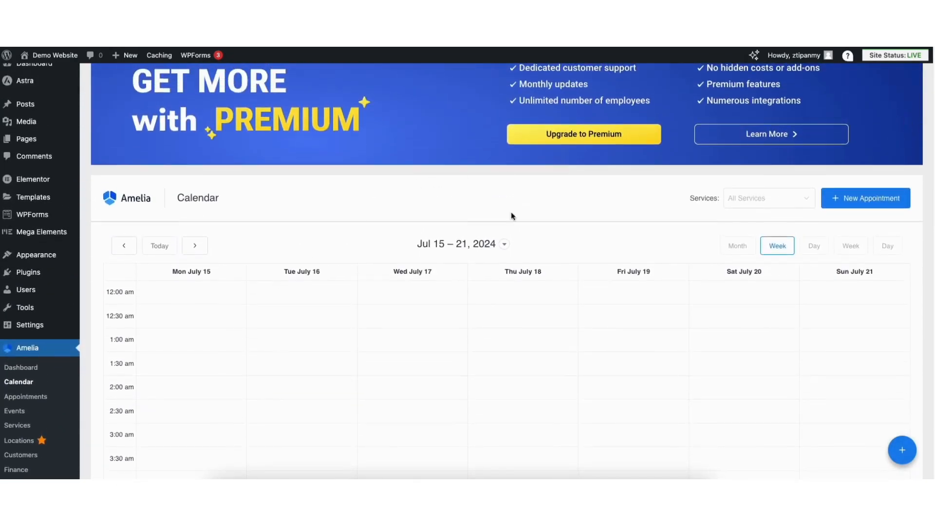
Look at Amelia's new appointment form without saving it, and view the Dashboard's services overview
click(833, 198)
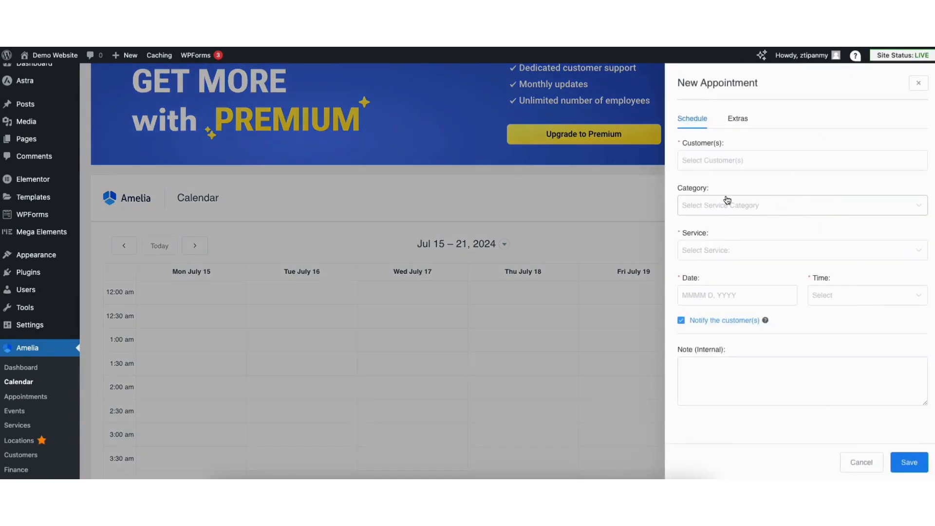
click(852, 465)
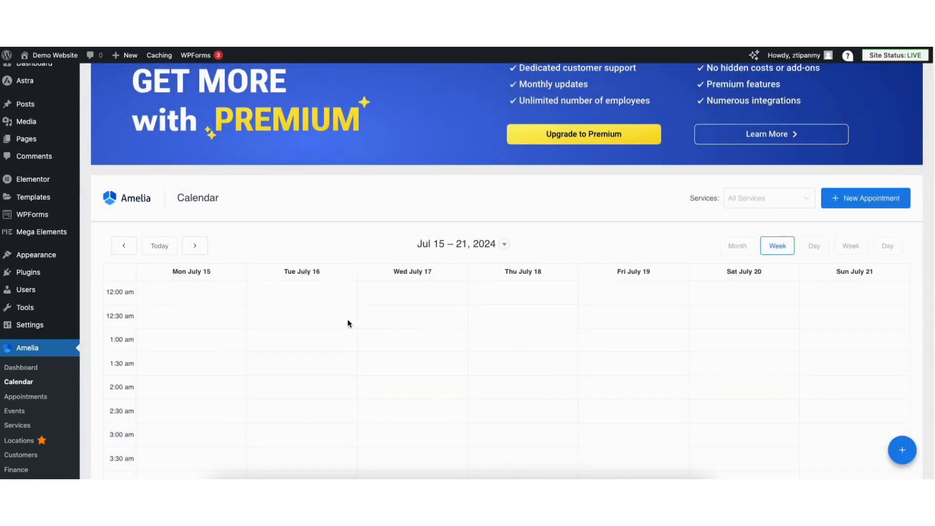
click(22, 368)
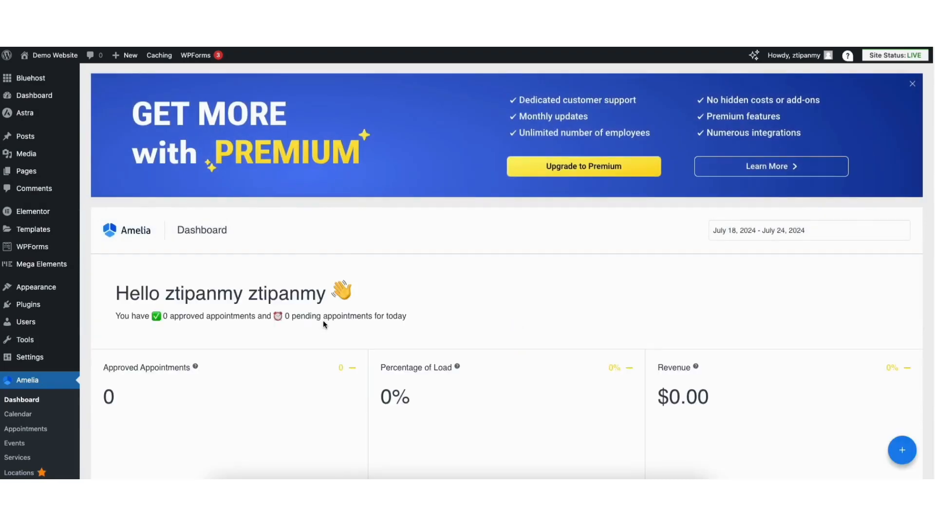
scroll(920, 198, down, 6)
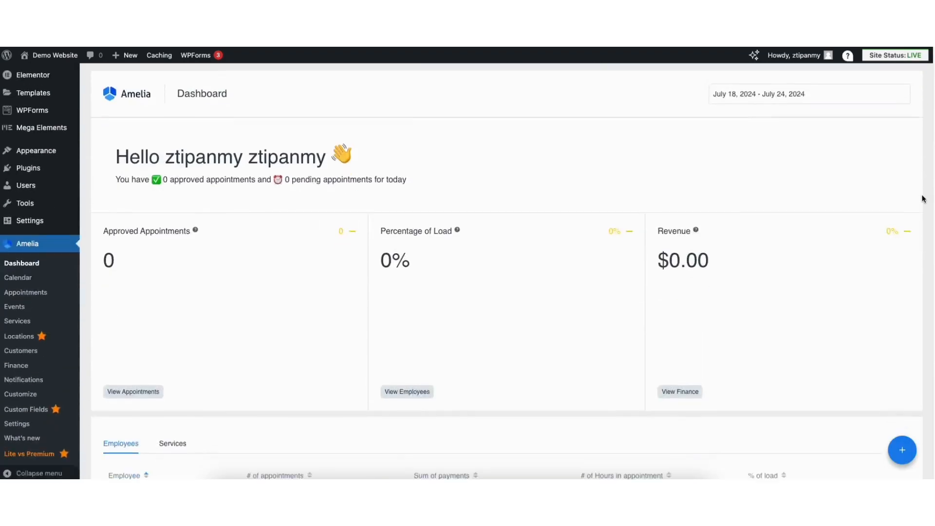
click(171, 268)
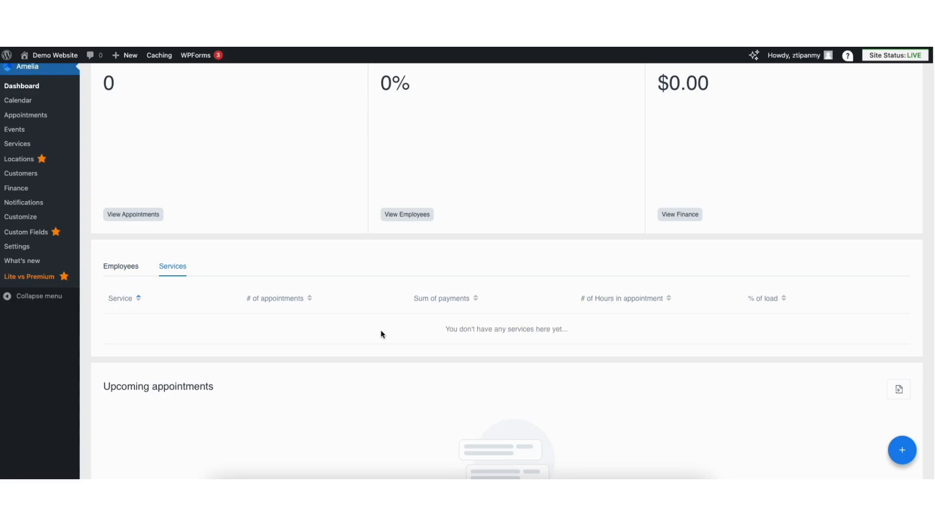
Review Amelia's notification settings, including the mail service choices and redirect URLs, and leave them without saving
click(19, 246)
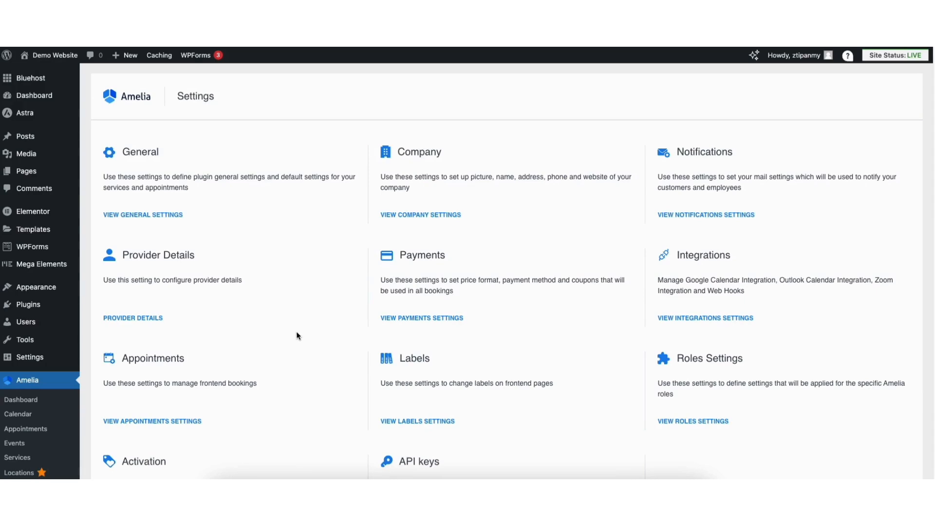
click(686, 215)
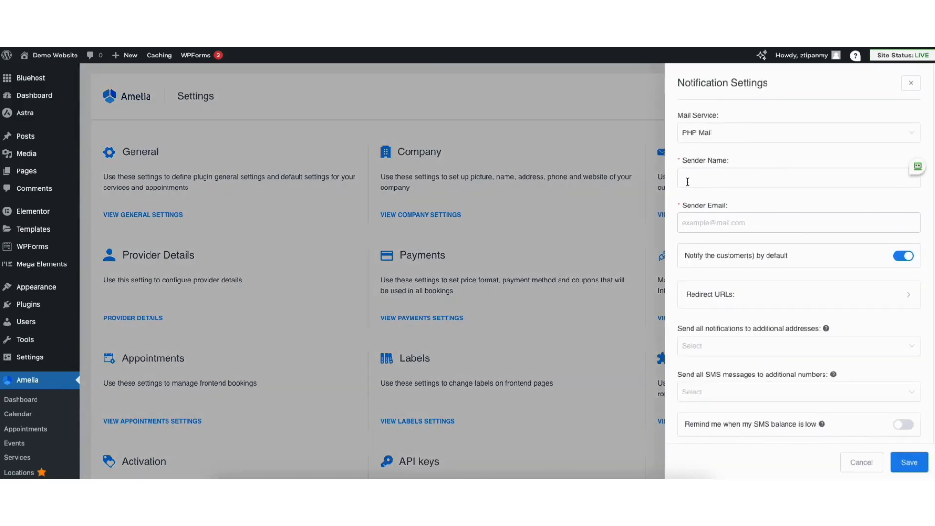
click(704, 133)
click(705, 157)
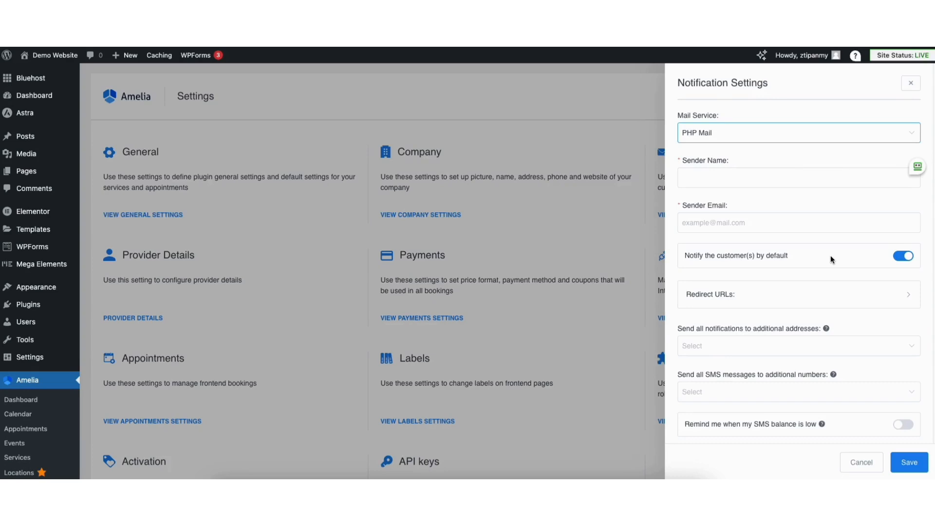
click(769, 299)
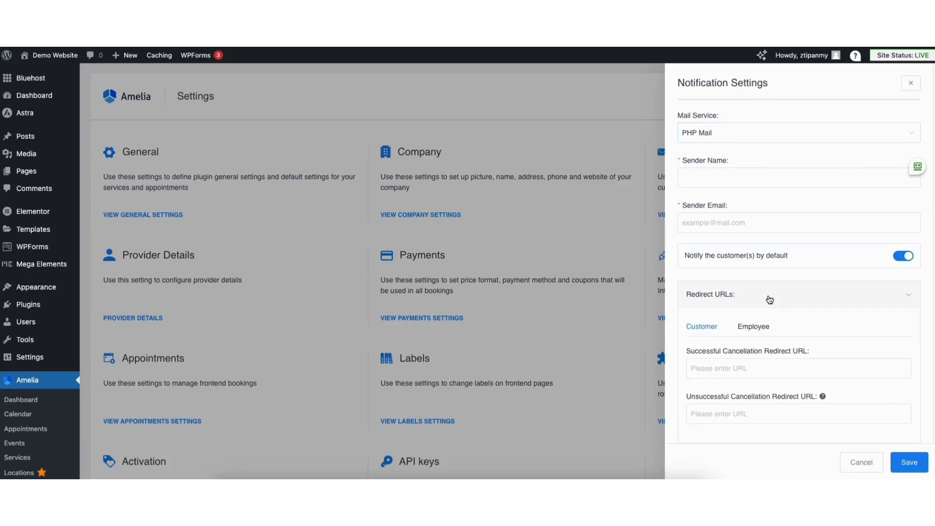
click(859, 464)
Open the Step-by-Step Booking Form 2.0 for customization and check its global font and color settings
scroll(198, 312, down, 2)
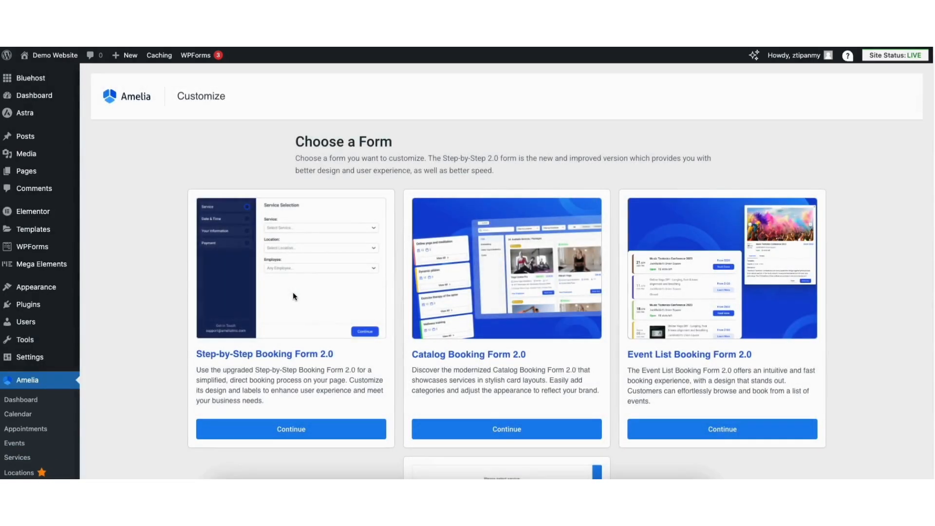
scroll(907, 162, down, 1)
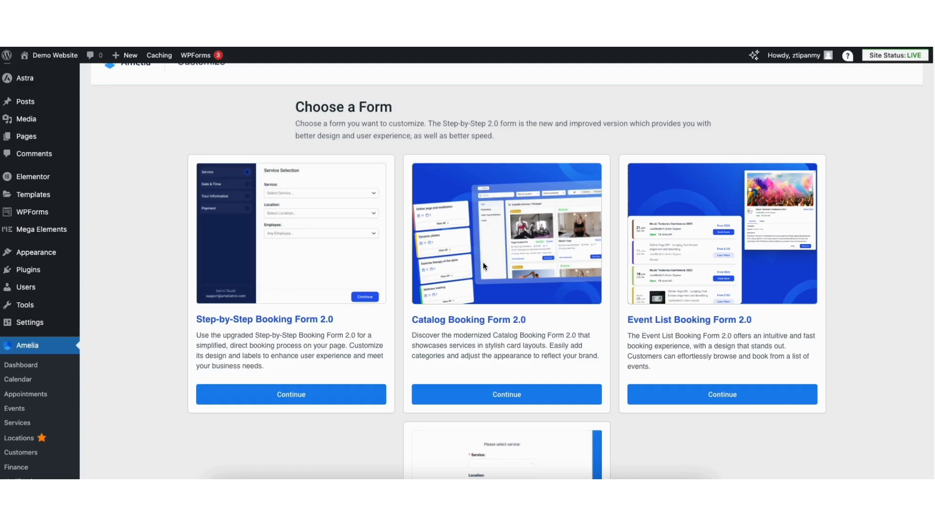
click(255, 399)
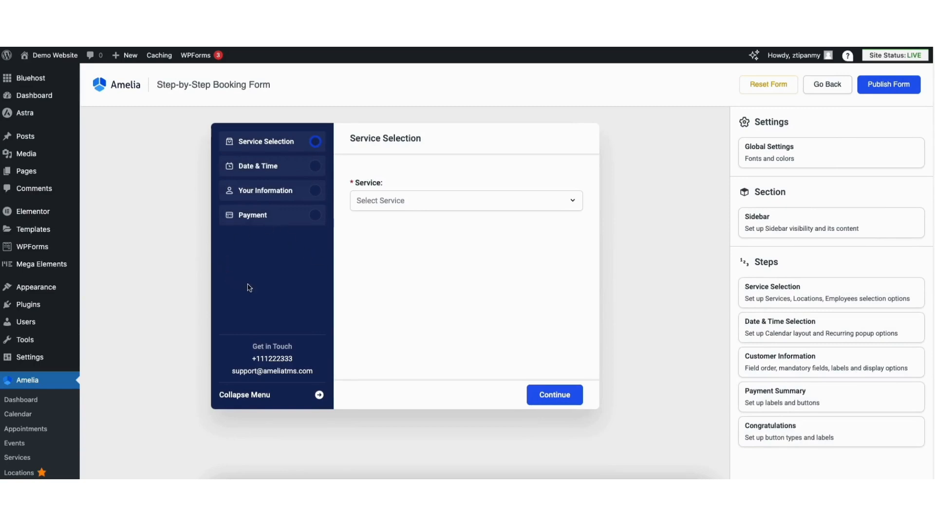
click(764, 156)
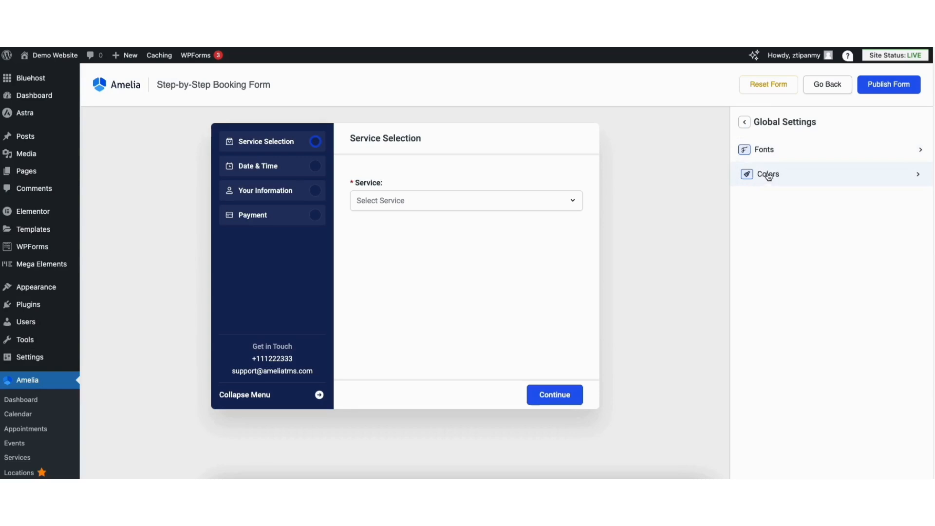
click(744, 124)
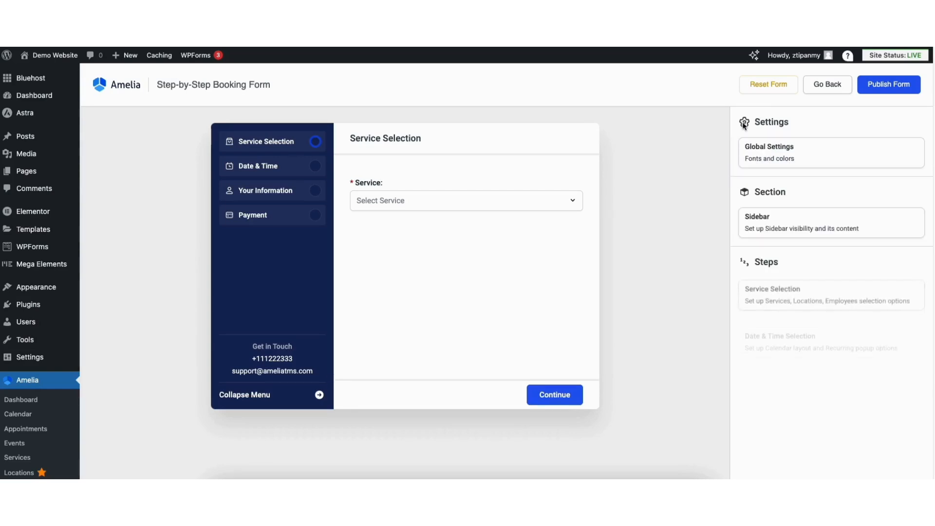
Change the booking form sidebar's Get in Touch footer label to "Contact Us"
click(766, 225)
click(768, 178)
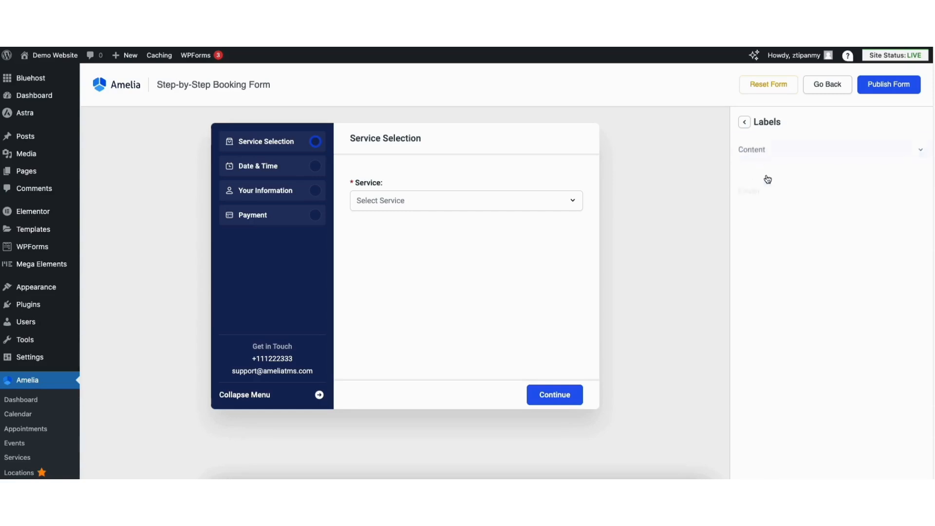
click(768, 178)
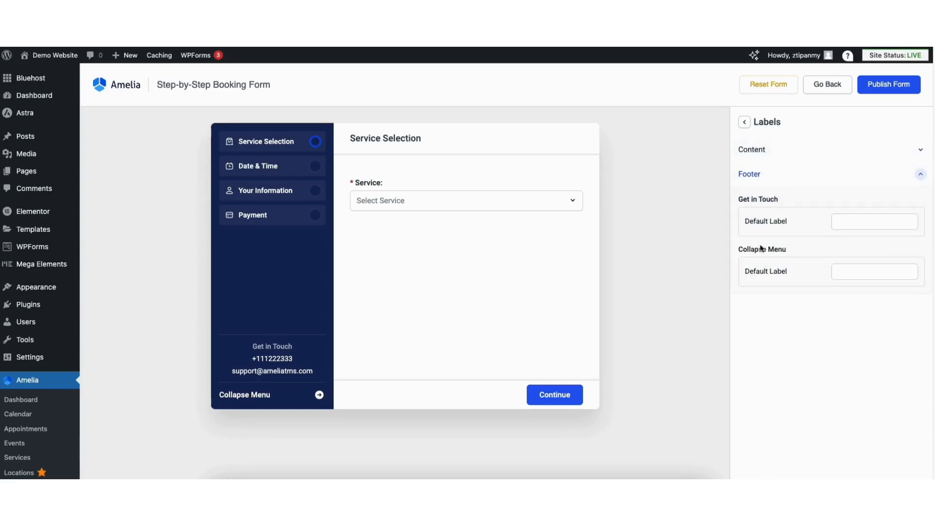
click(847, 220)
text(Contact Us)
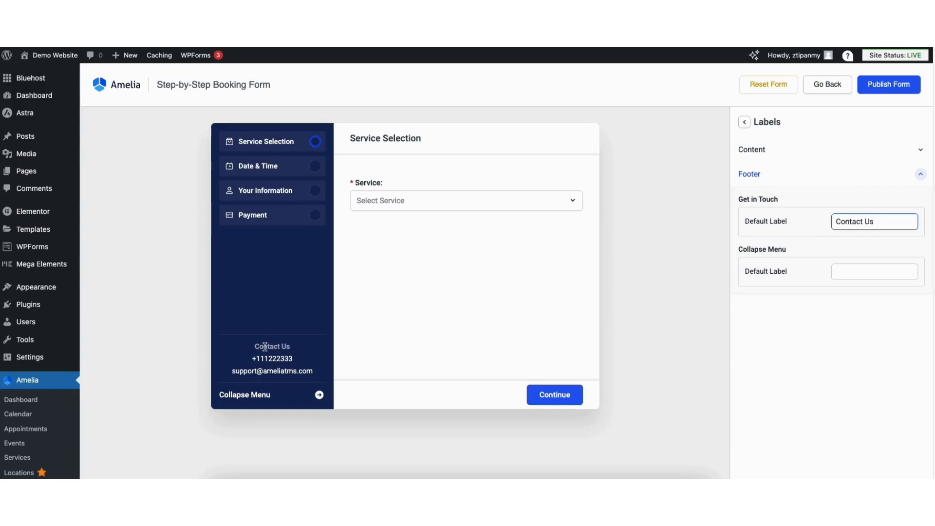
click(749, 123)
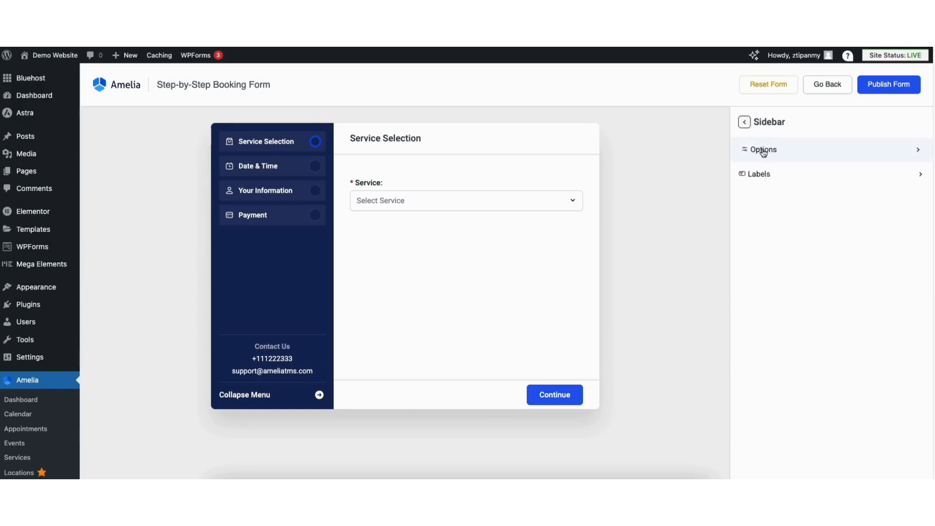
Try hiding and restoring the sidebar, support heading and company phone in the booking form's sidebar options
click(763, 152)
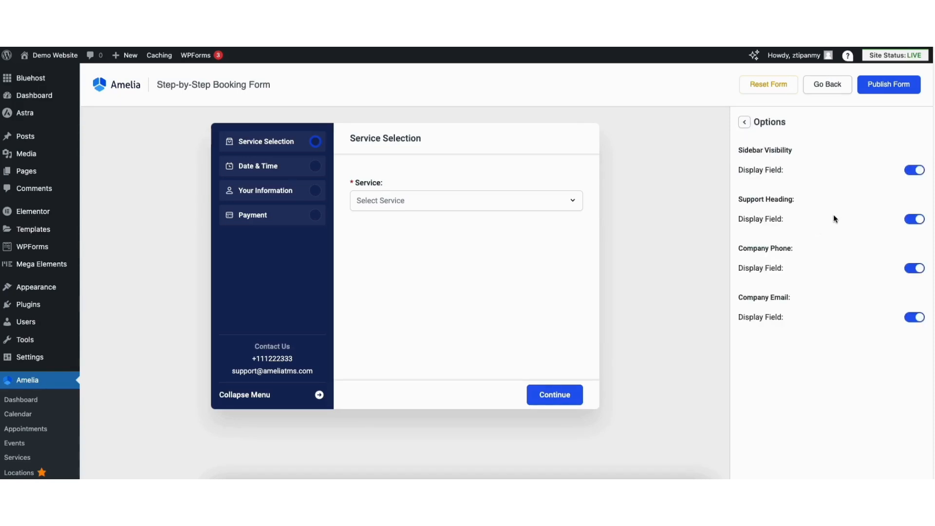
click(910, 171)
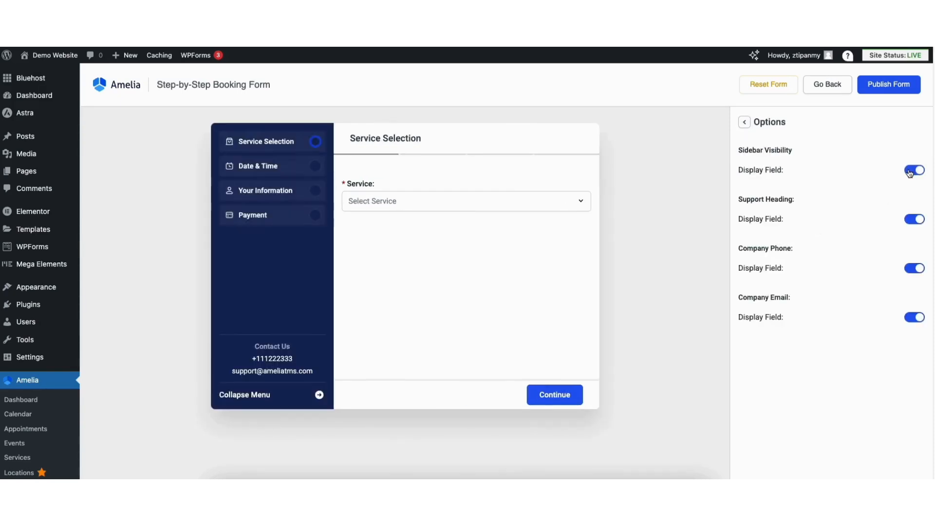
click(913, 221)
click(914, 221)
click(914, 269)
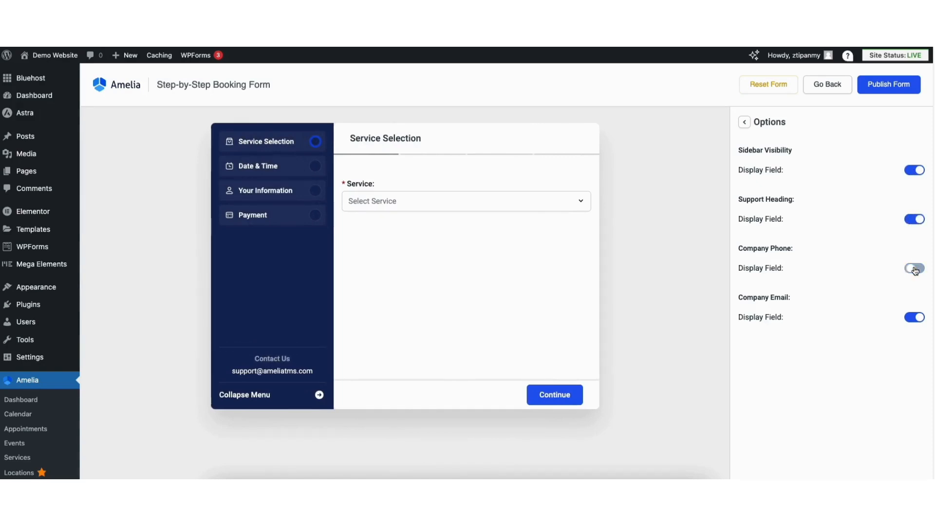
click(915, 269)
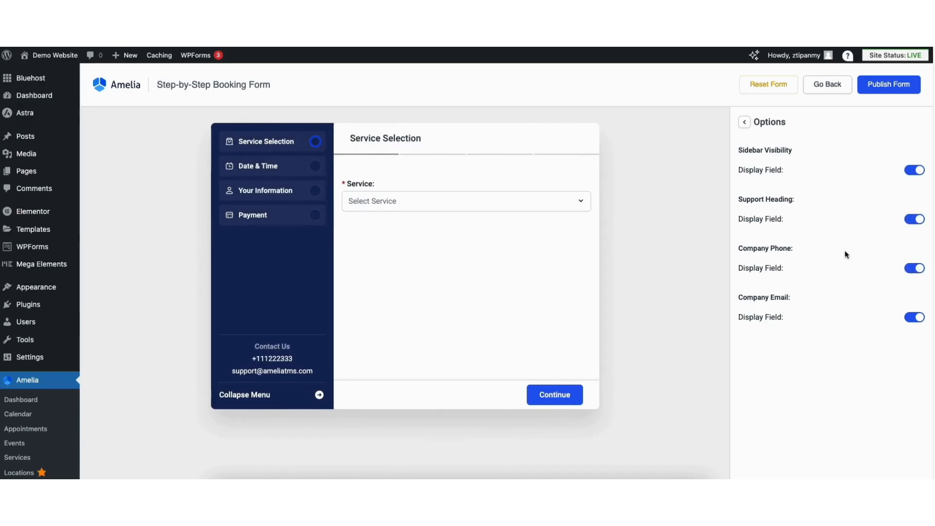
click(744, 122)
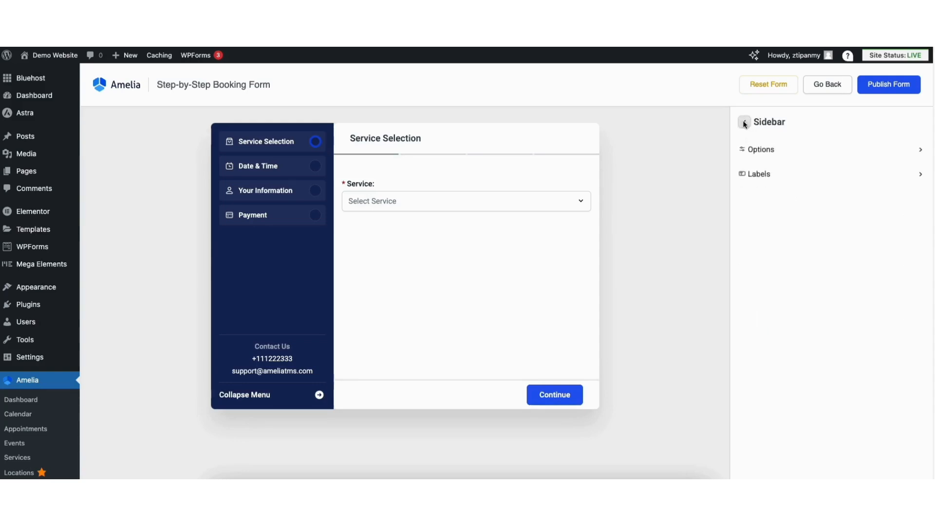
click(744, 123)
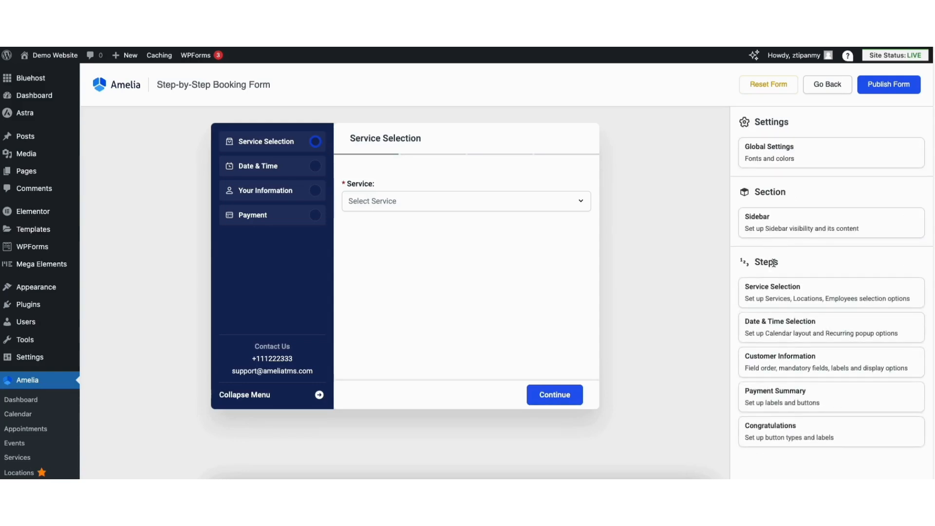
Try the Plain and Text continue button types for the Service Selection step and return to Filled
click(772, 299)
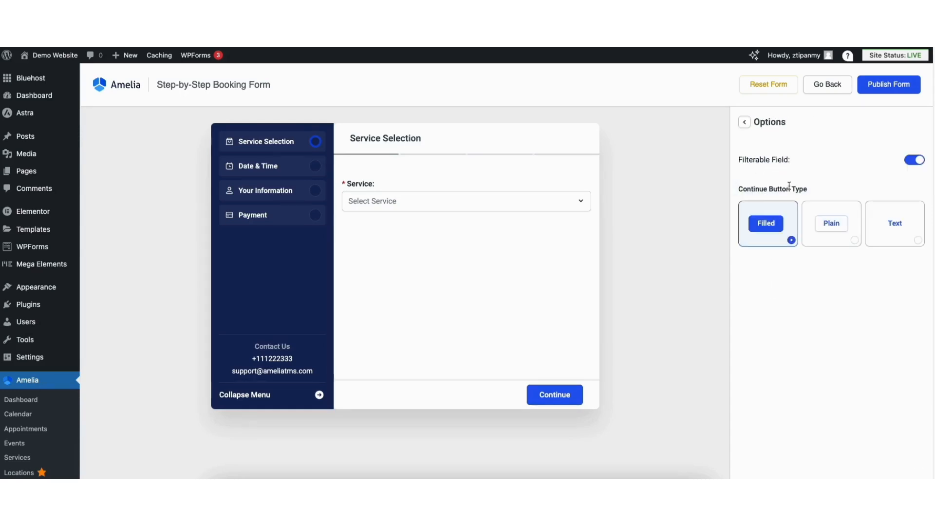
click(829, 223)
click(894, 223)
click(768, 223)
click(744, 122)
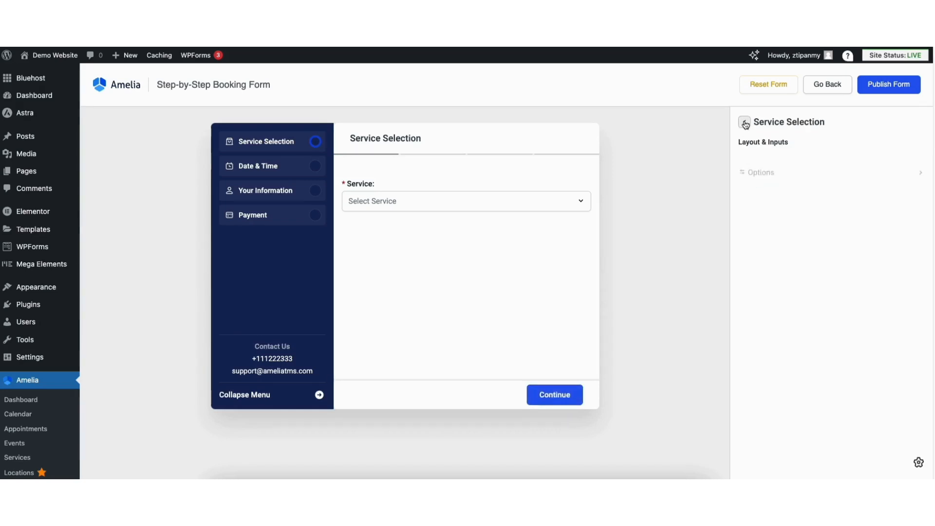
Examine the Service Selection step's editable labels for the step title, input fields, dropdowns and footer buttons, and preview the service dropdown
click(759, 189)
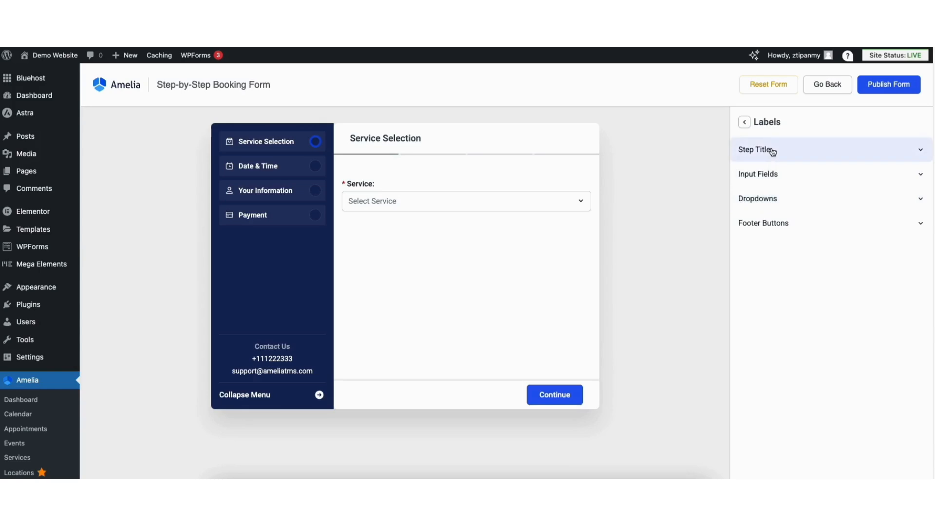
click(772, 152)
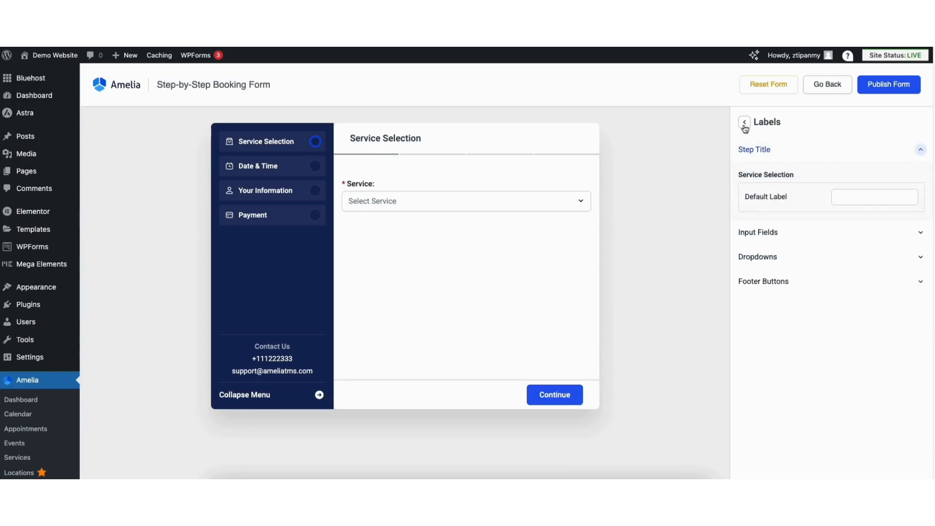
click(763, 236)
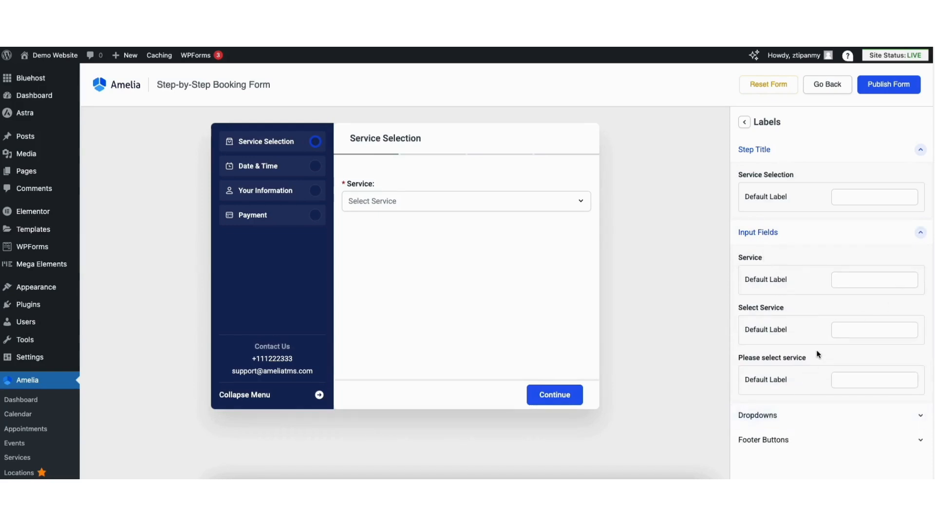
scroll(404, 268, down, 2)
click(772, 286)
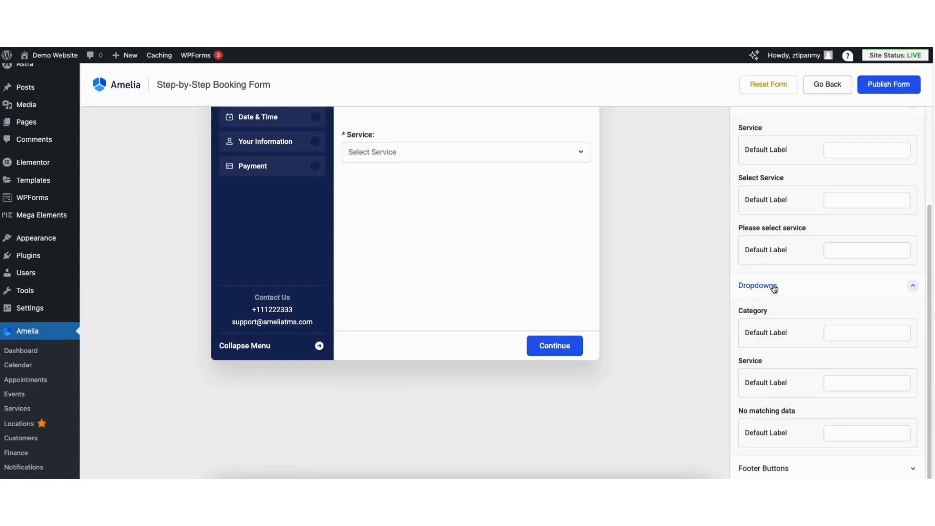
click(395, 156)
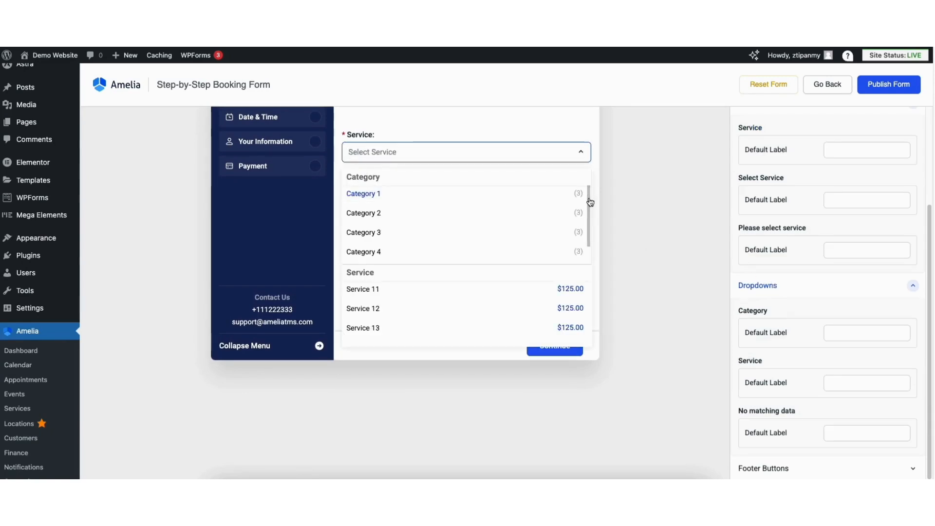
drag(590, 198, 586, 219)
click(684, 347)
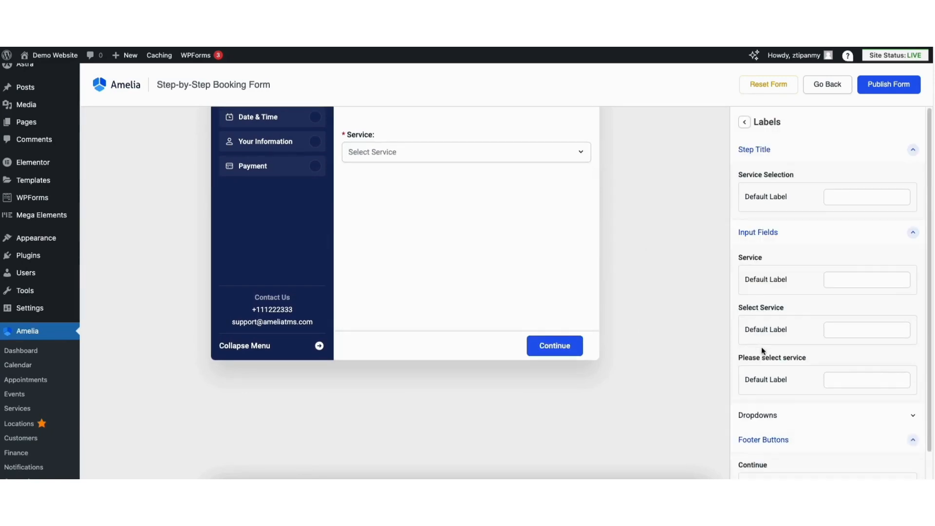
scroll(926, 344, down, 1)
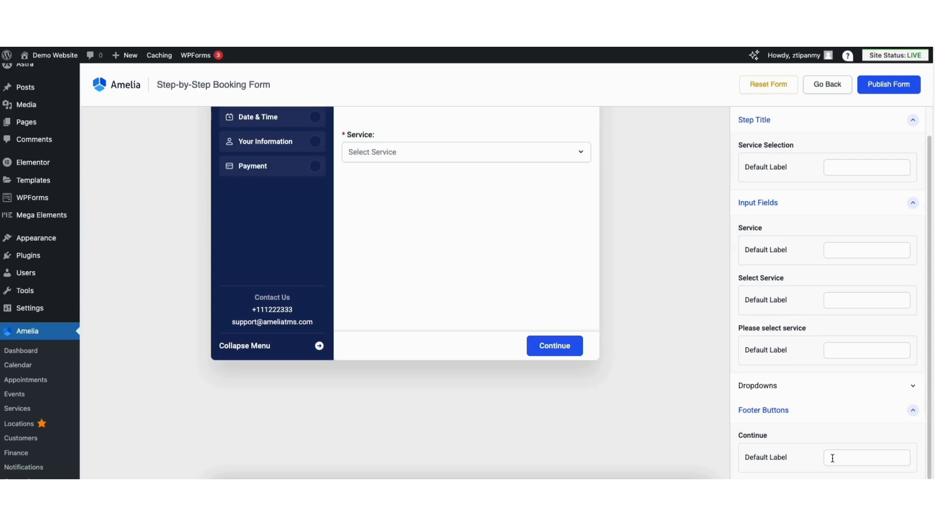
scroll(832, 438, up, 1)
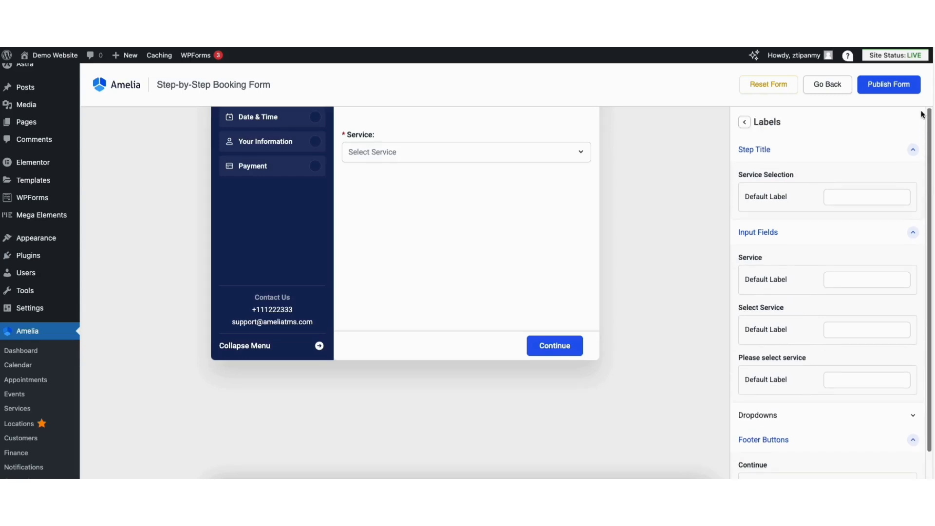
click(745, 122)
scroll(746, 121, up, 1)
click(745, 122)
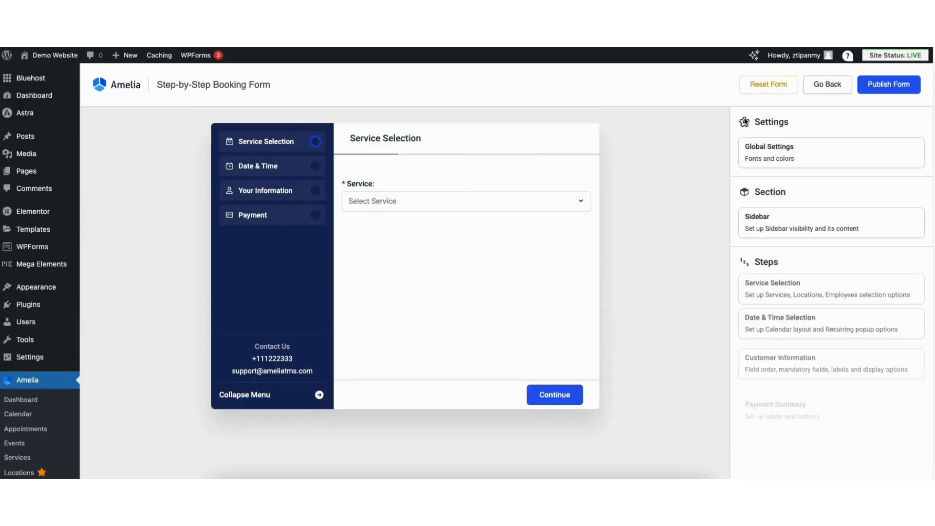
Try hiding and restoring the calendar slot end time in the Date & Time Selection step's options
click(766, 326)
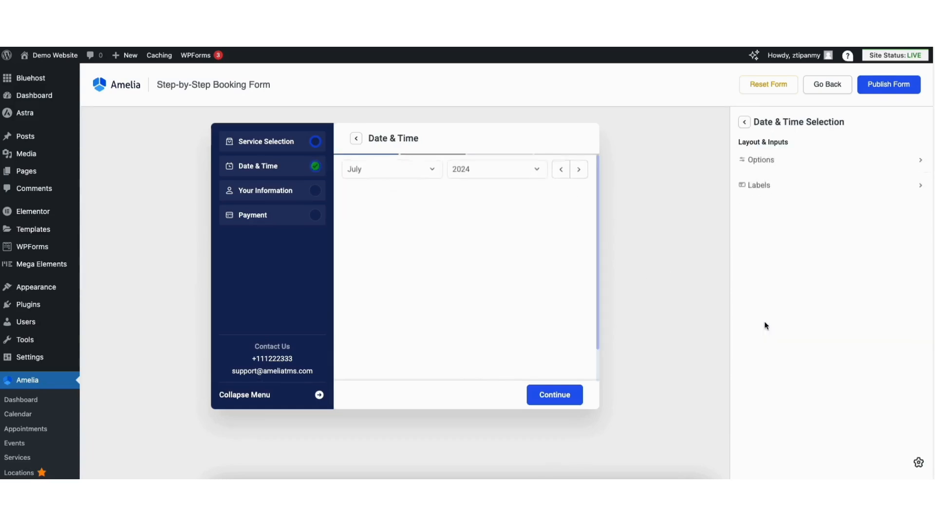
click(761, 164)
click(911, 171)
click(911, 172)
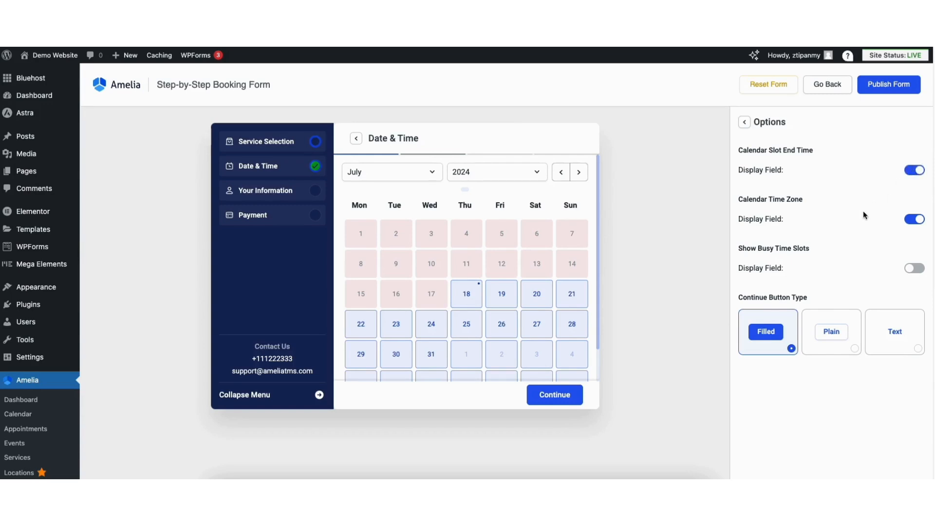
click(744, 122)
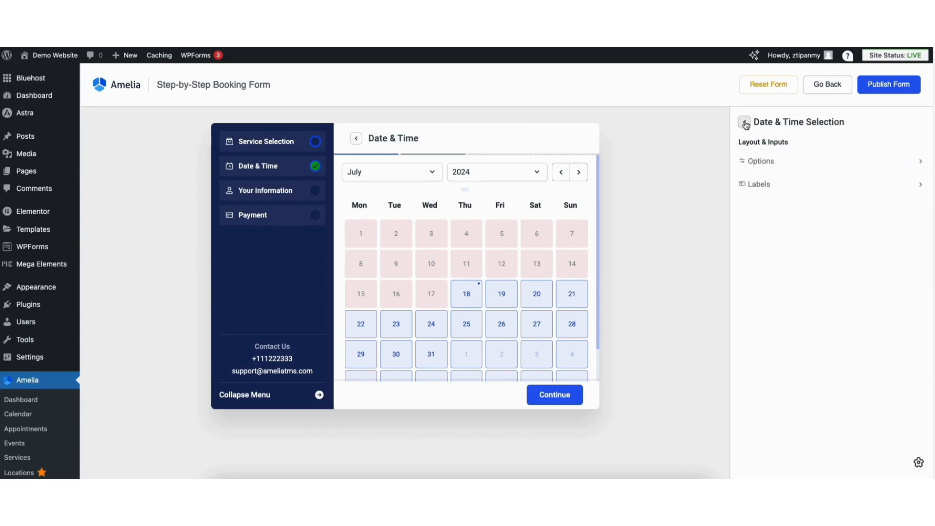
Examine the Date & Time Selection step's editable labels for the step title, step content and footer buttons
click(762, 192)
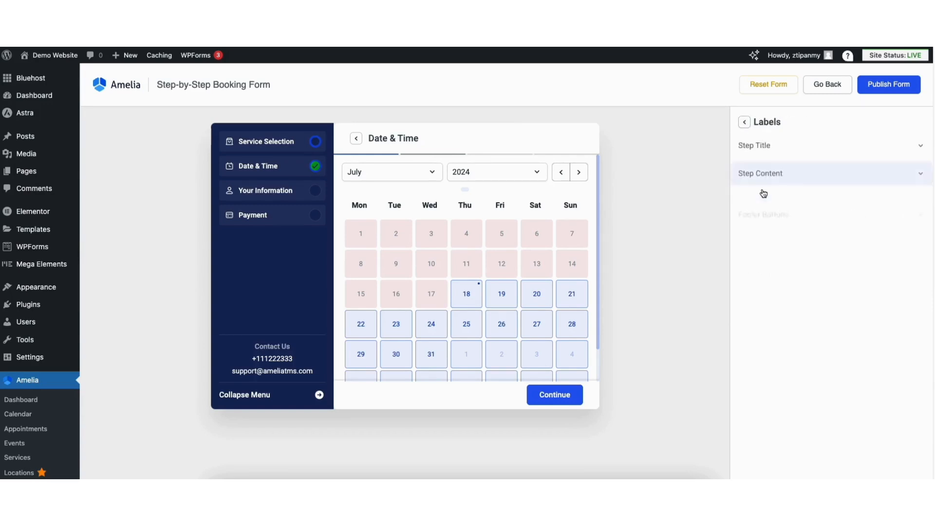
click(769, 151)
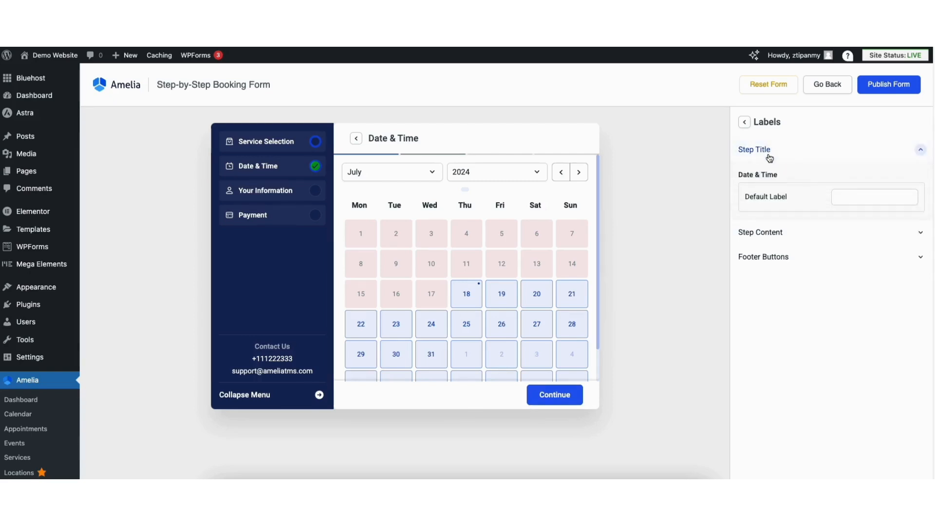
click(769, 233)
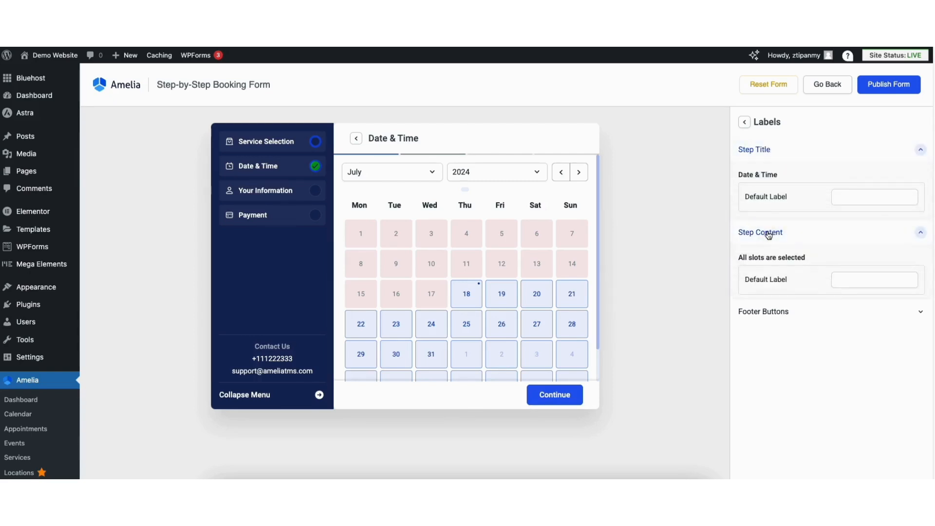
click(770, 317)
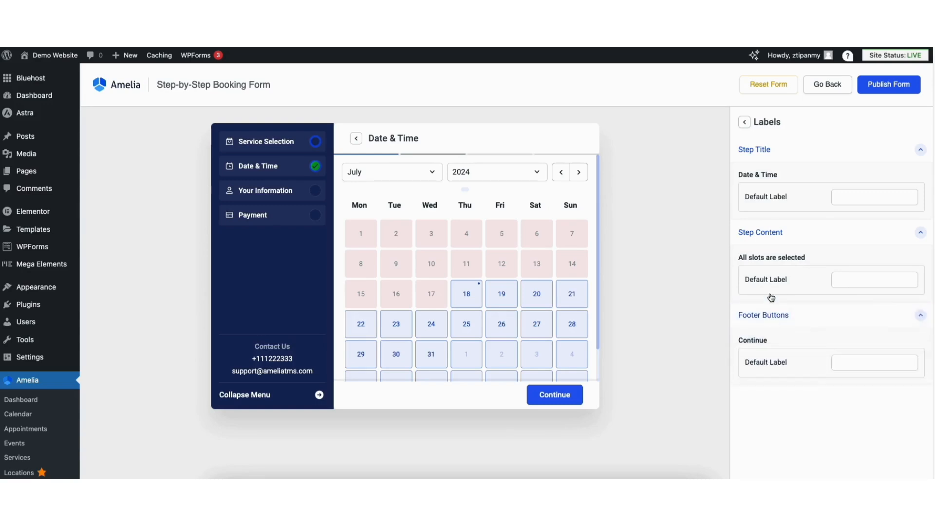
click(744, 122)
click(744, 122)
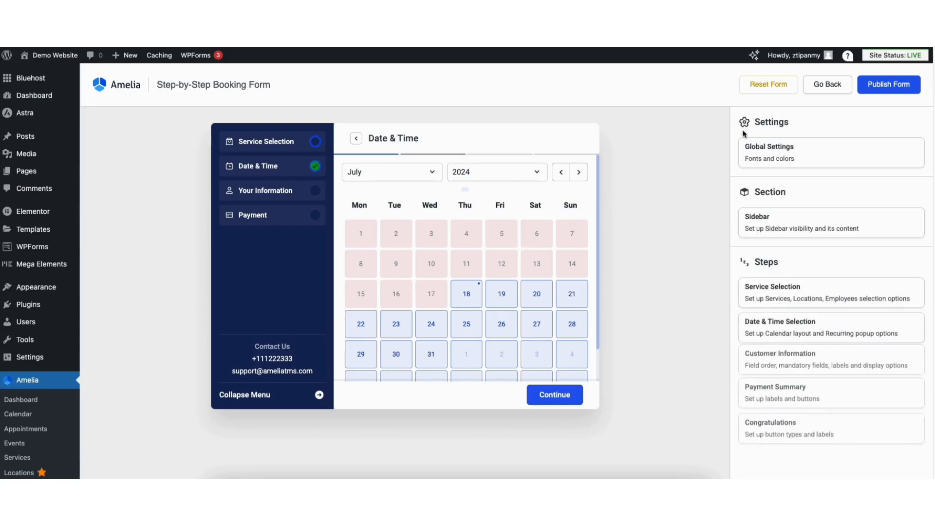
Examine the Customer Information step's field order and its mandatory, display and continue button options
click(765, 361)
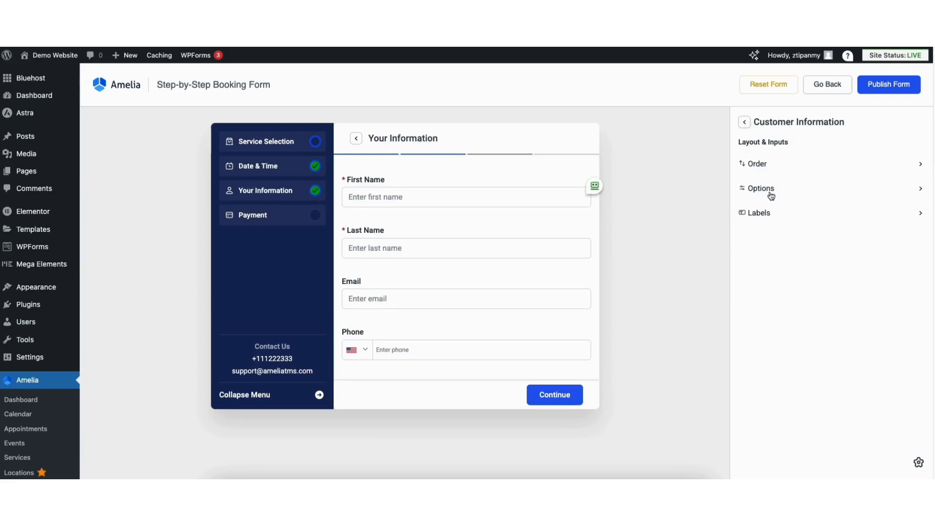
click(763, 163)
mouse_move(920, 153)
mouse_down()
mouse_move(912, 175)
mouse_move(917, 150)
mouse_up()
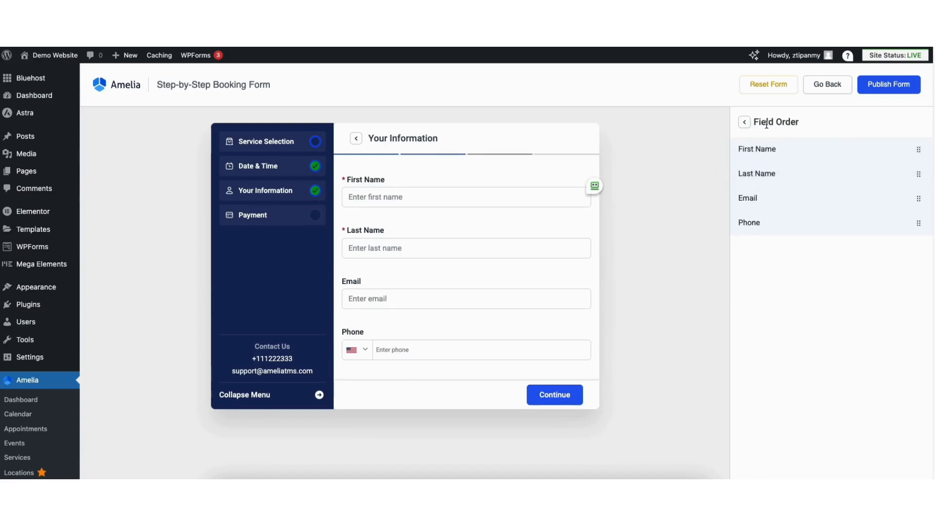
click(745, 123)
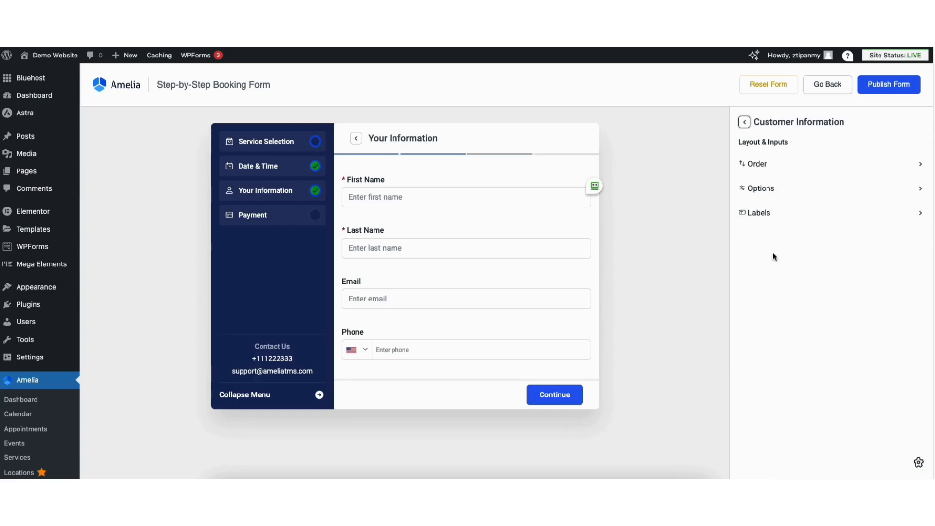
click(771, 188)
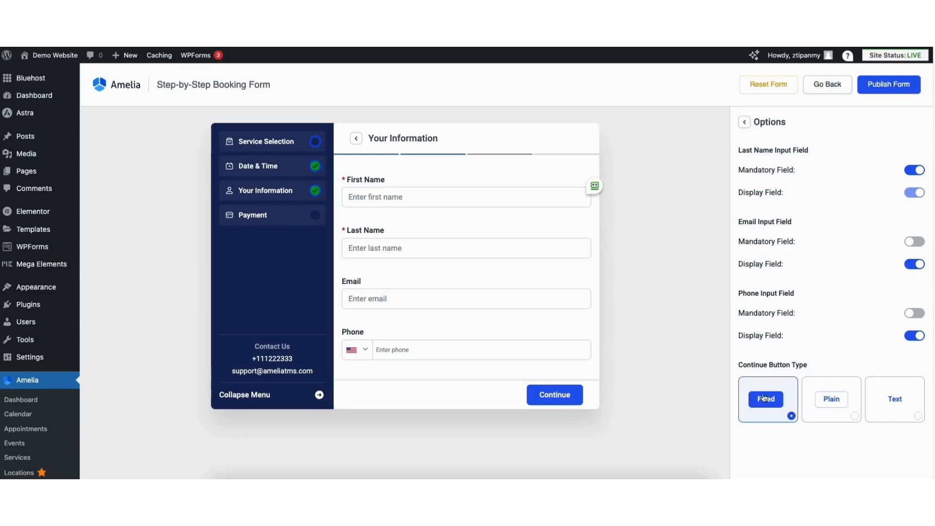
click(744, 123)
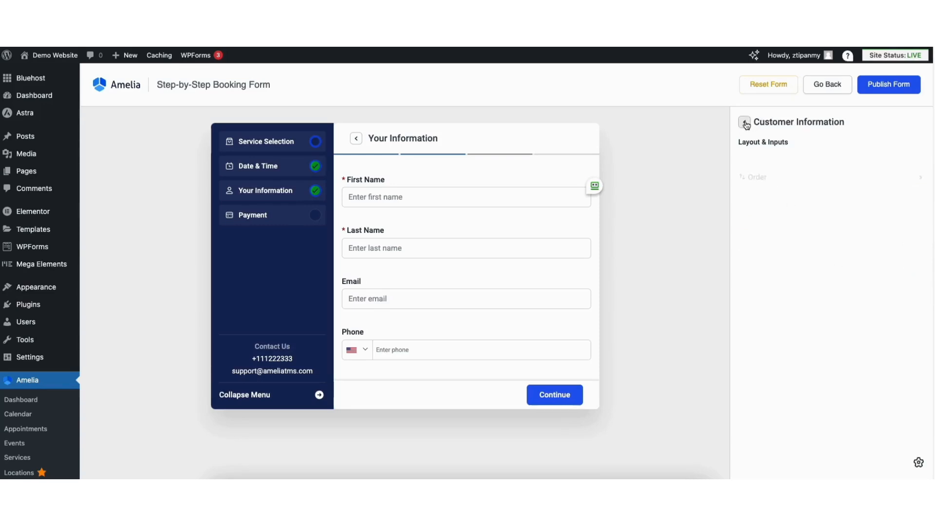
Examine the Customer Information step's editable labels for the step title, input fields and footer buttons
click(761, 214)
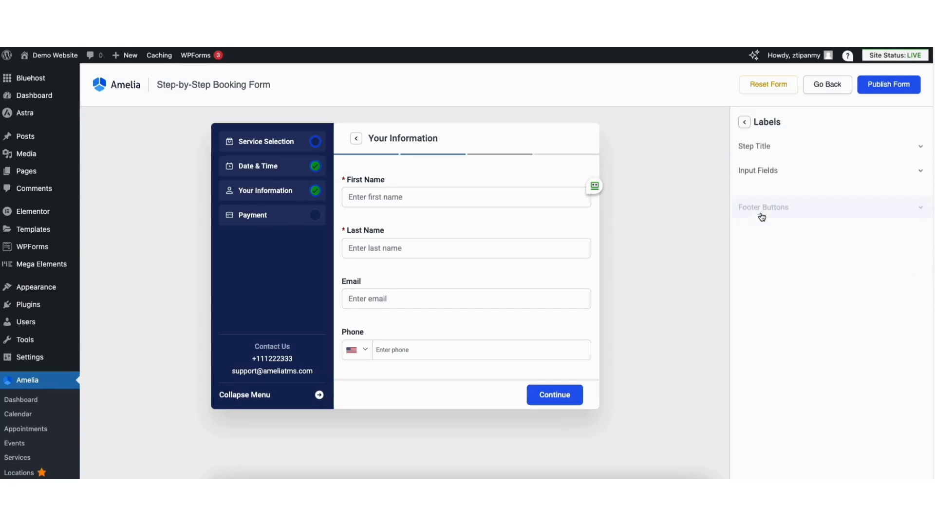
click(764, 154)
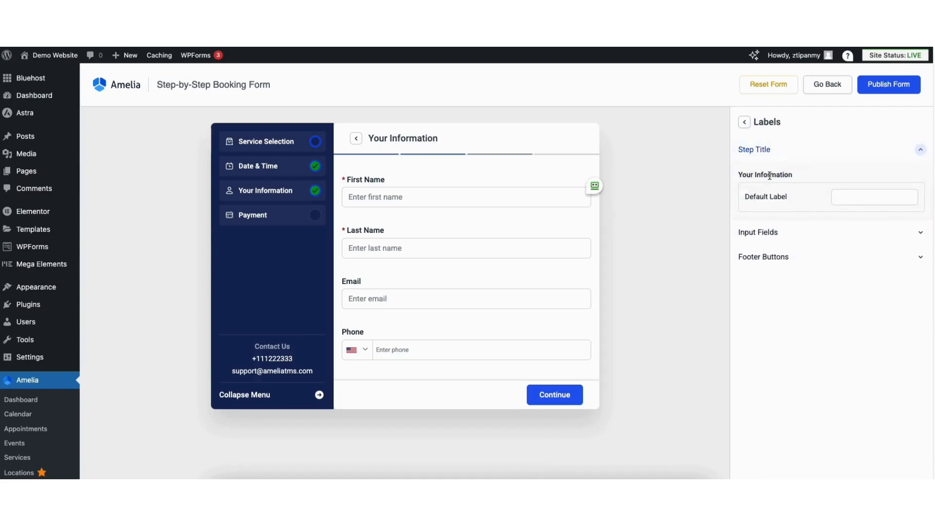
click(768, 234)
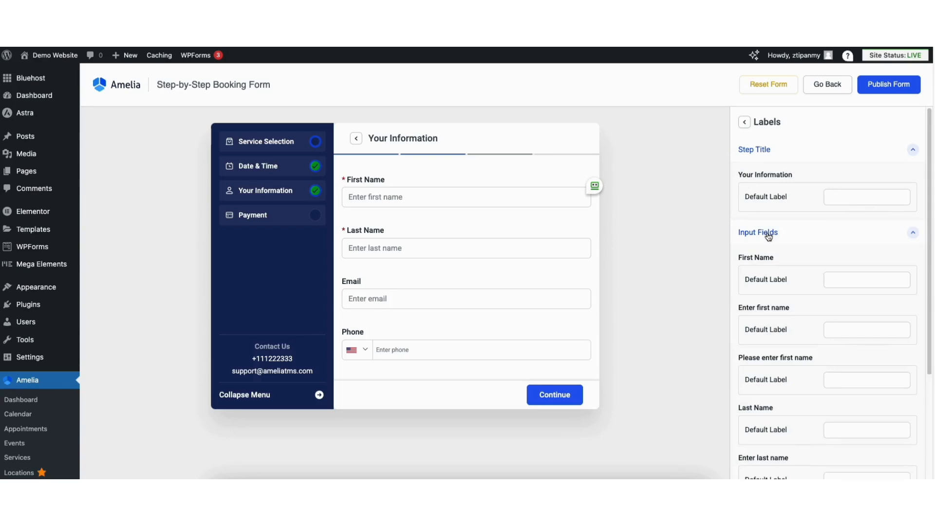
click(913, 236)
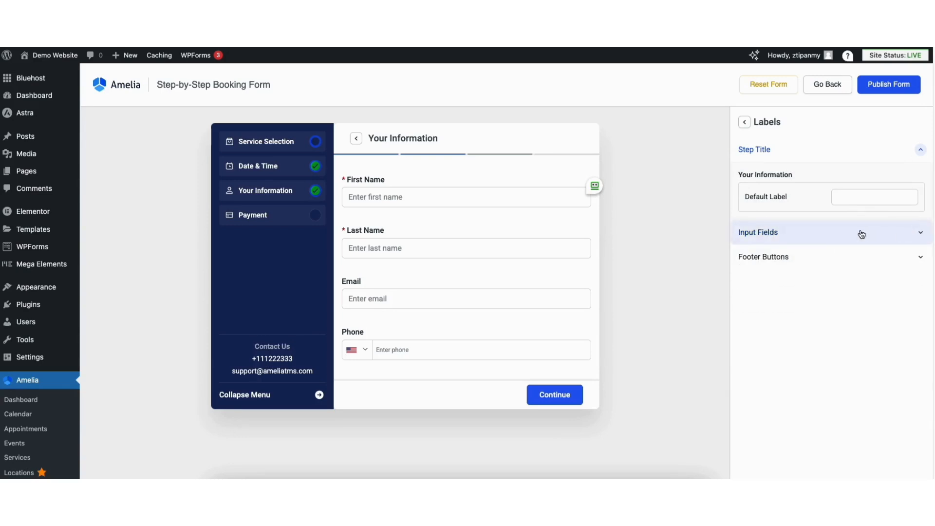
click(790, 257)
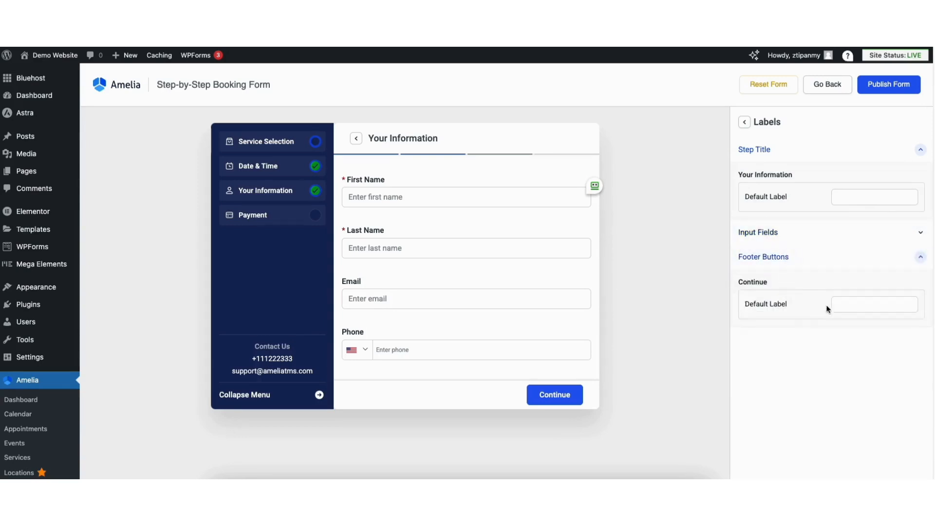
click(744, 122)
click(745, 123)
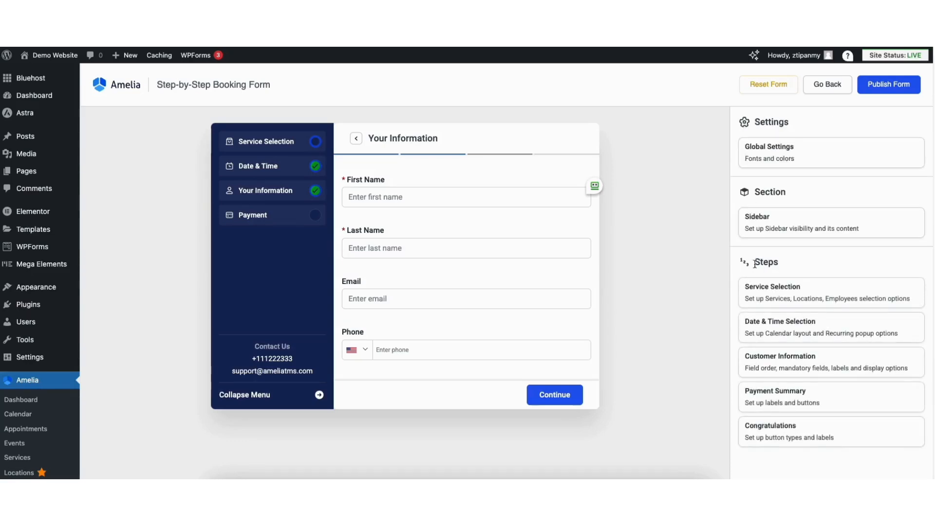
Examine the continue button type options of the Payment Summary step
click(767, 396)
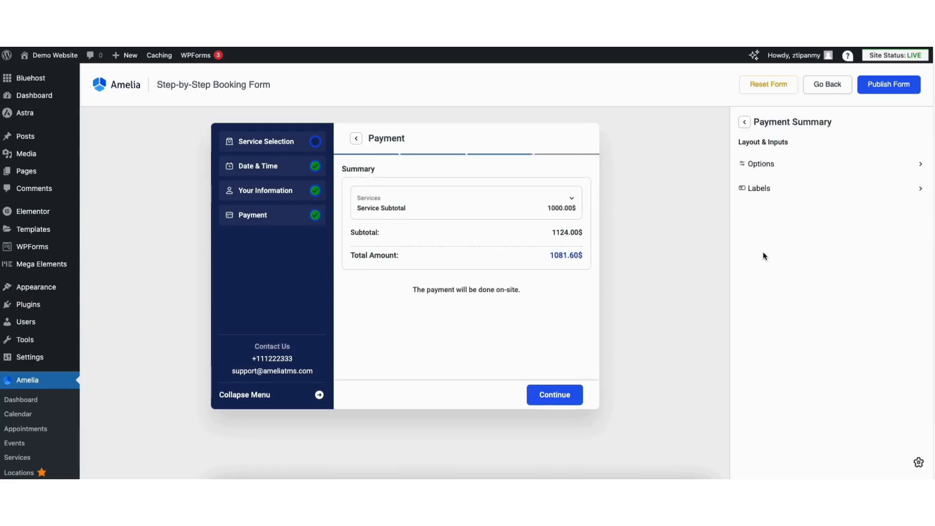
click(759, 165)
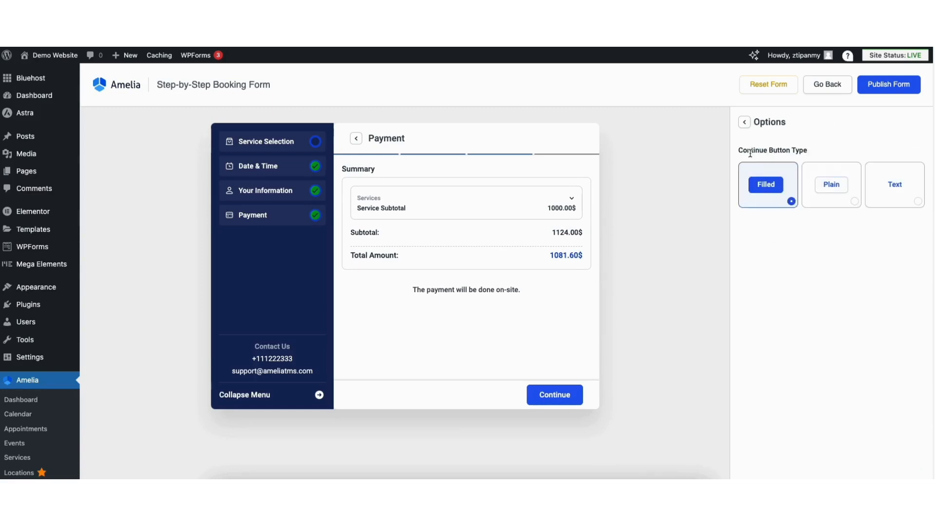
click(744, 123)
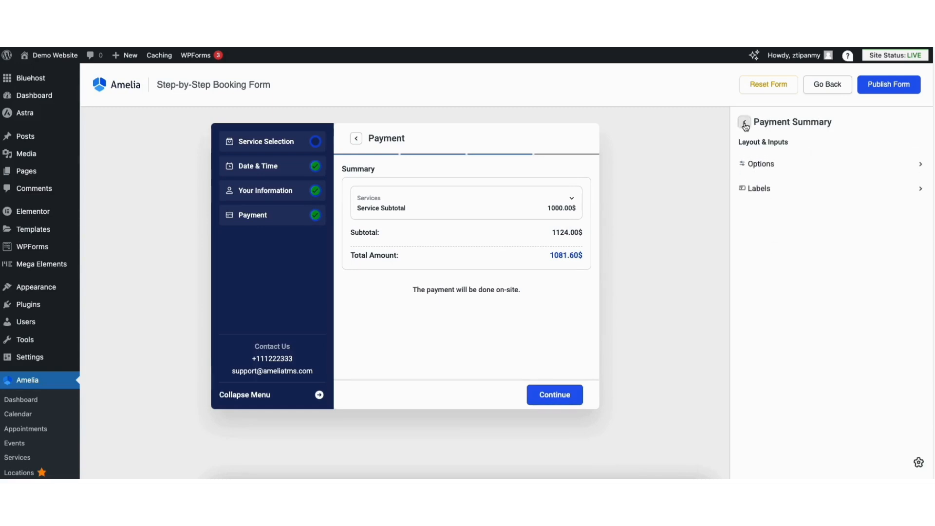
Examine the Payment Summary step's editable labels for the step title, summary segment, payment segment and footer buttons
click(758, 189)
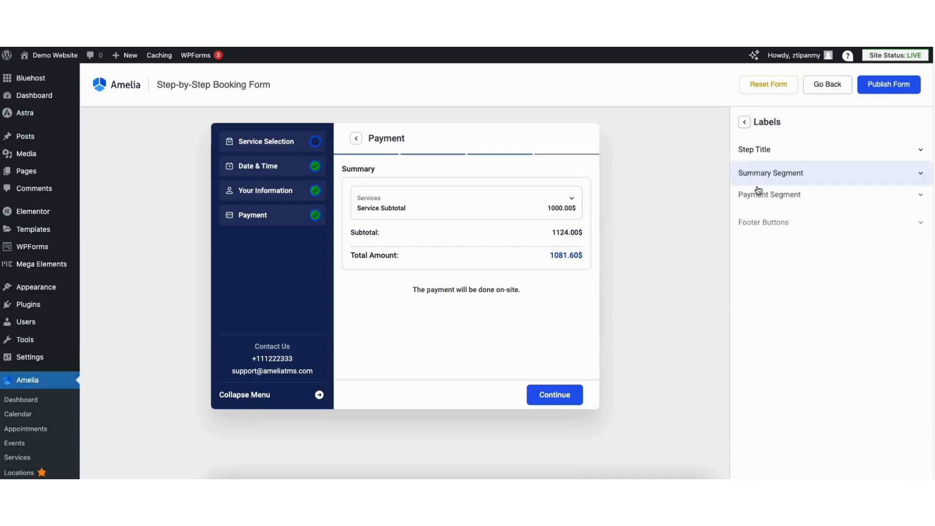
click(776, 152)
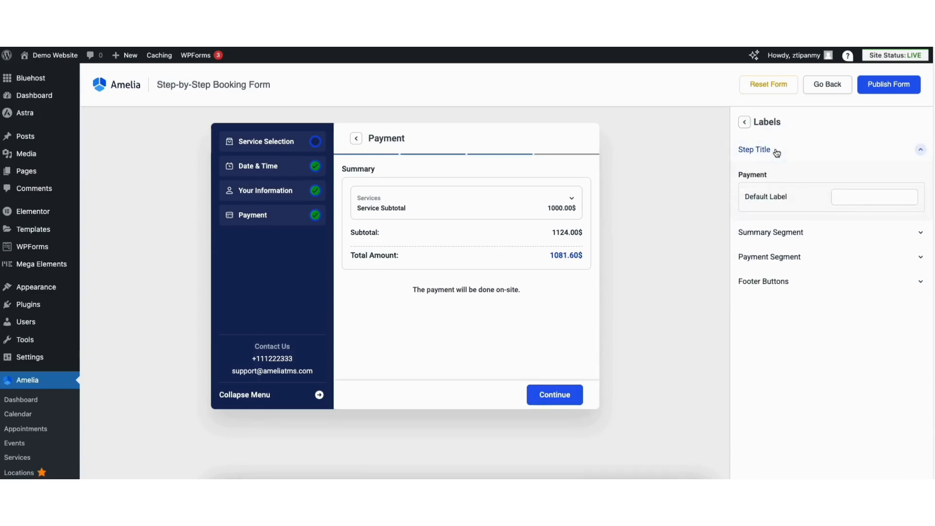
click(777, 152)
click(771, 175)
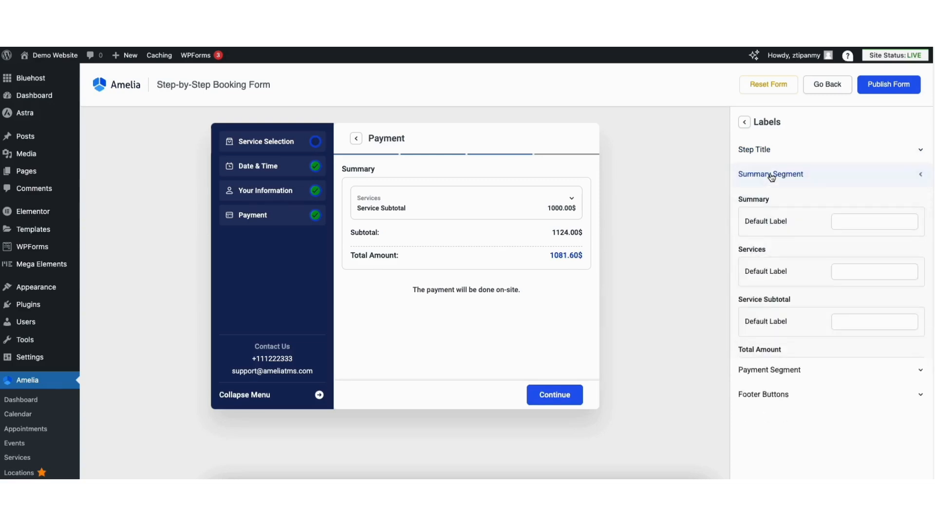
click(770, 175)
click(766, 202)
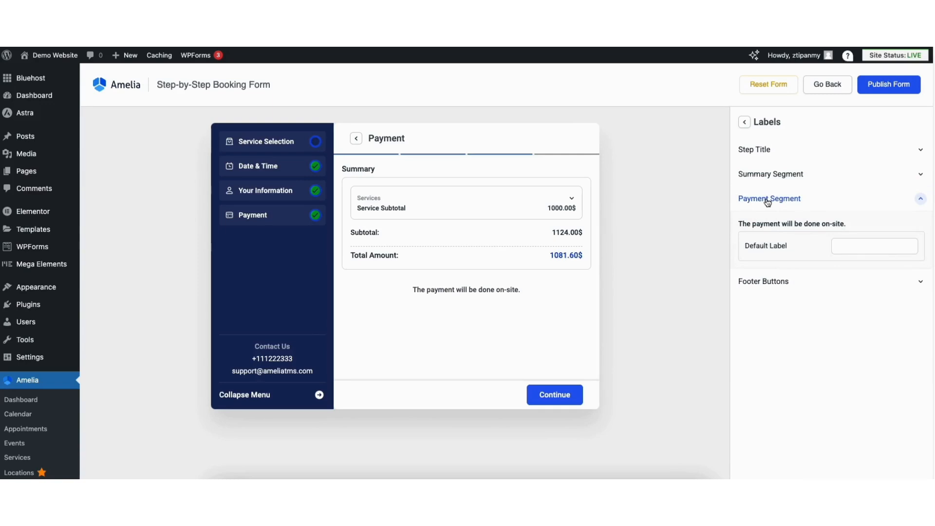
click(767, 201)
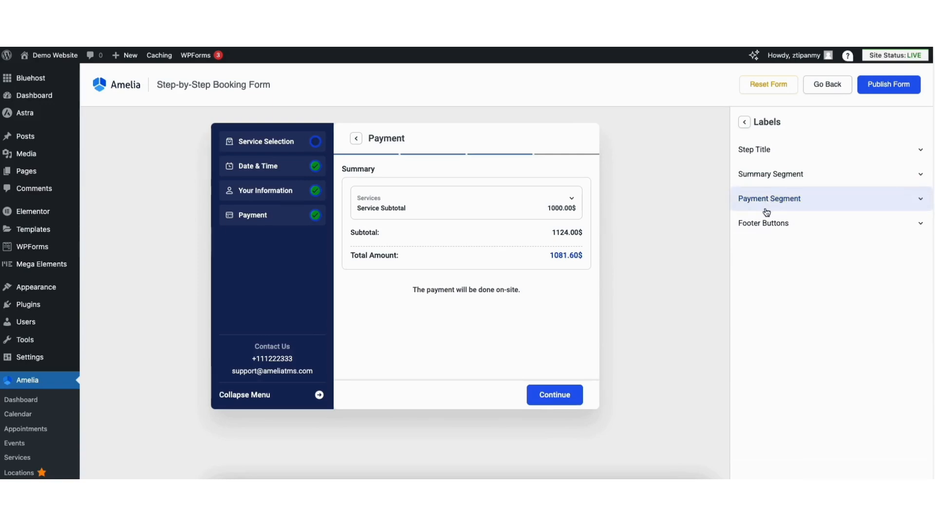
click(766, 223)
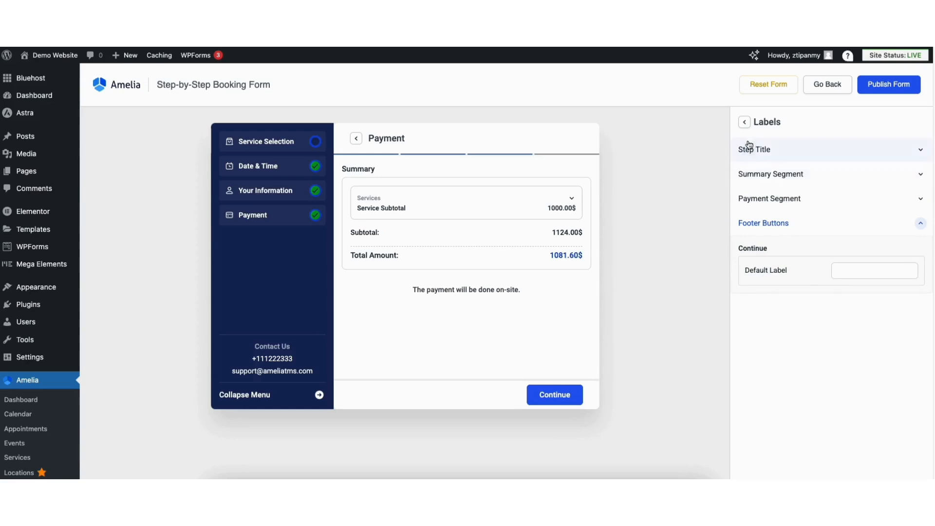
click(744, 122)
click(744, 123)
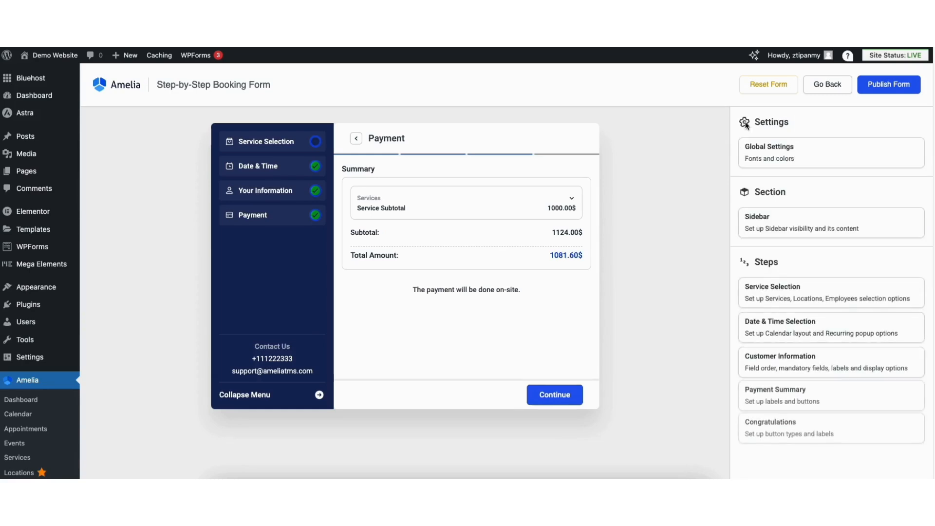
Examine the finish button type options of the Congratulations step
click(770, 438)
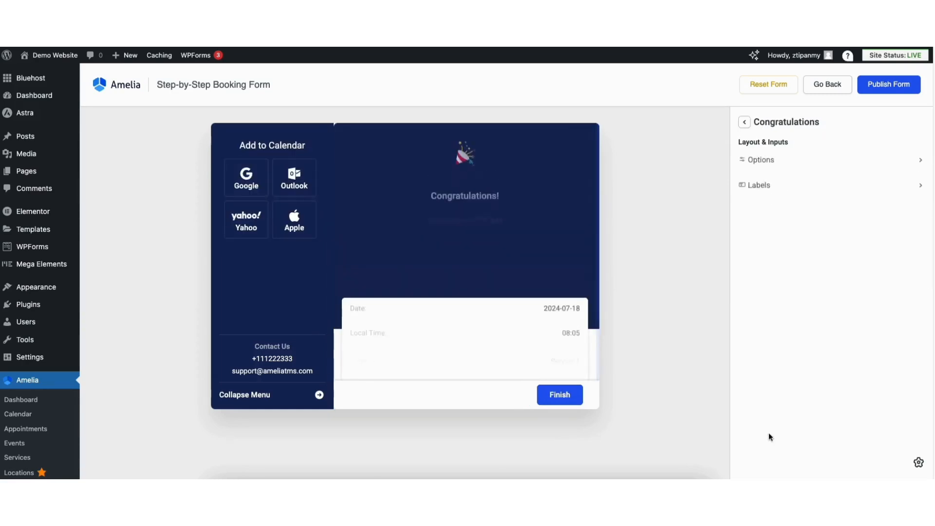
click(764, 165)
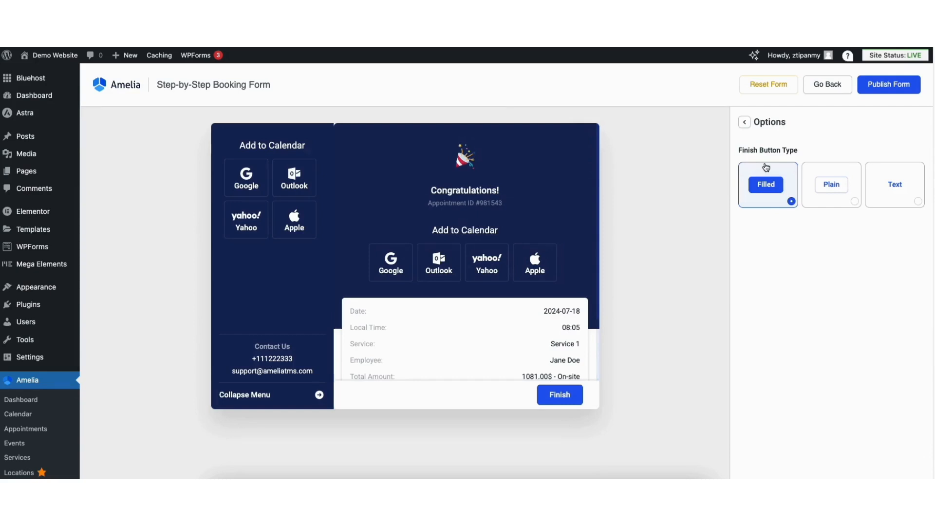
click(745, 124)
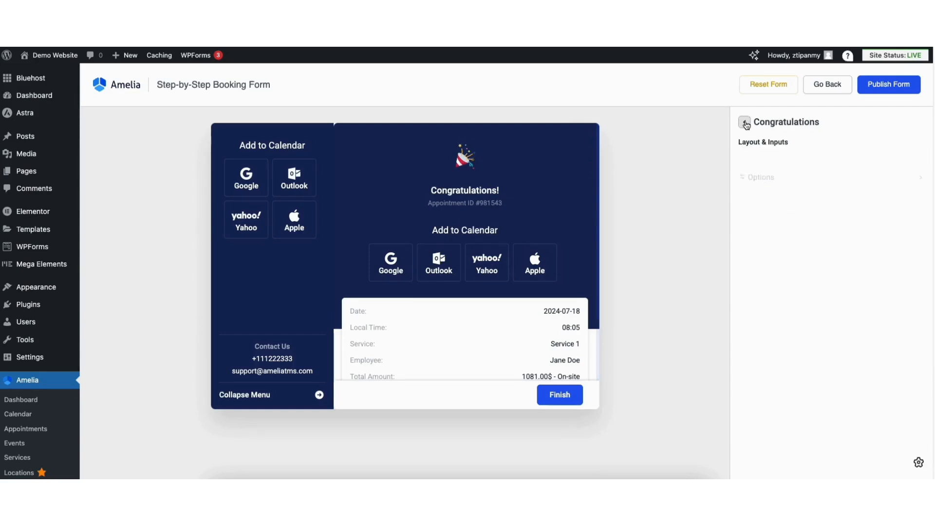
Examine the Congratulations step's editable labels for the heading title, content and footer buttons
click(760, 191)
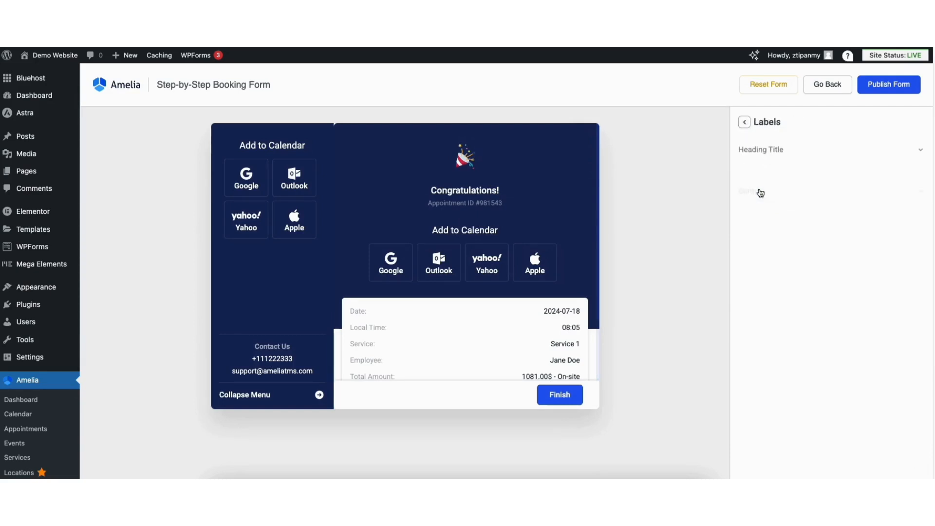
click(777, 153)
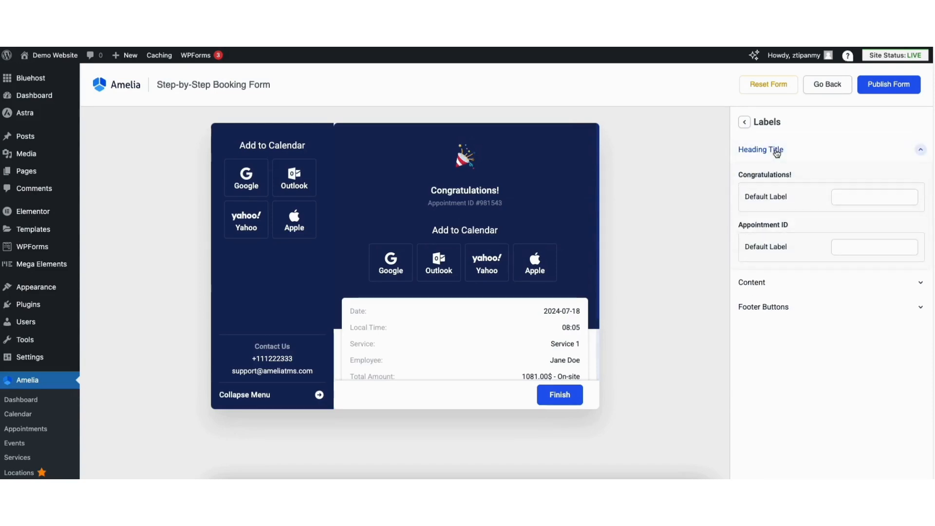
click(777, 154)
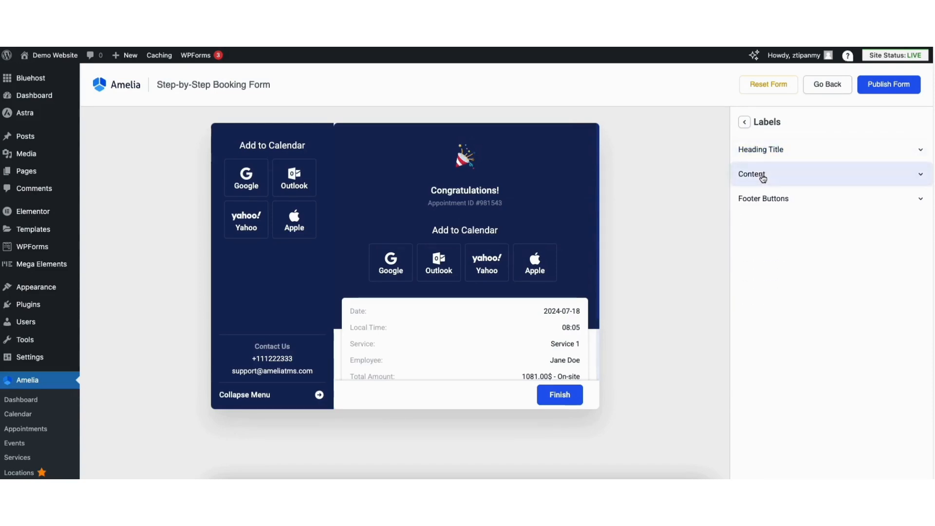
click(763, 178)
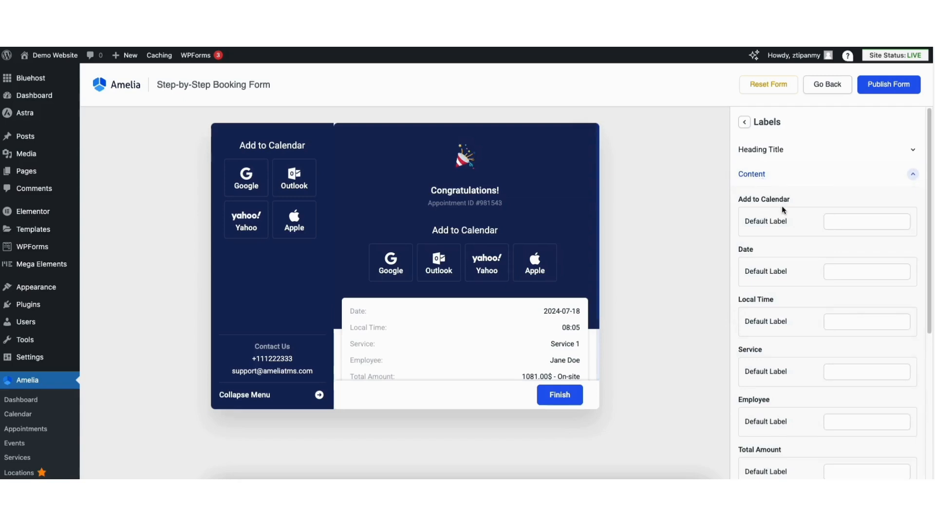
click(760, 177)
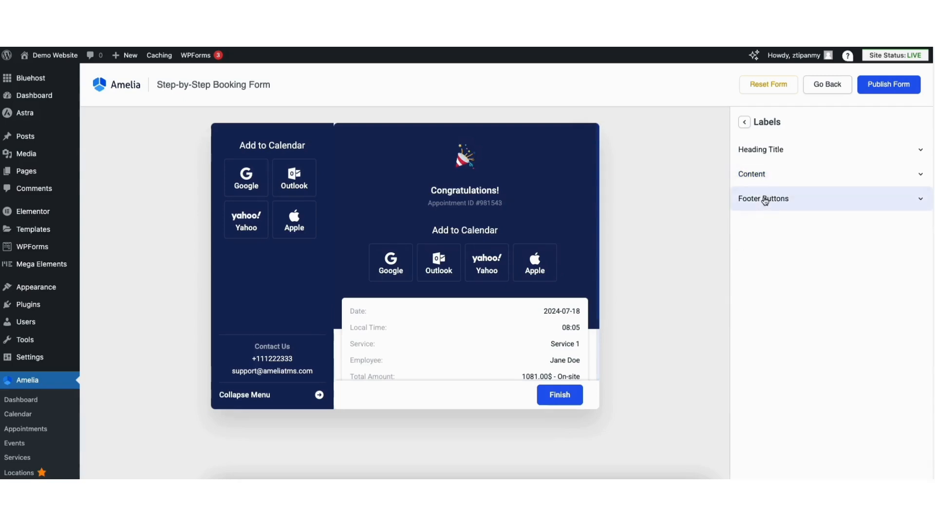
click(765, 201)
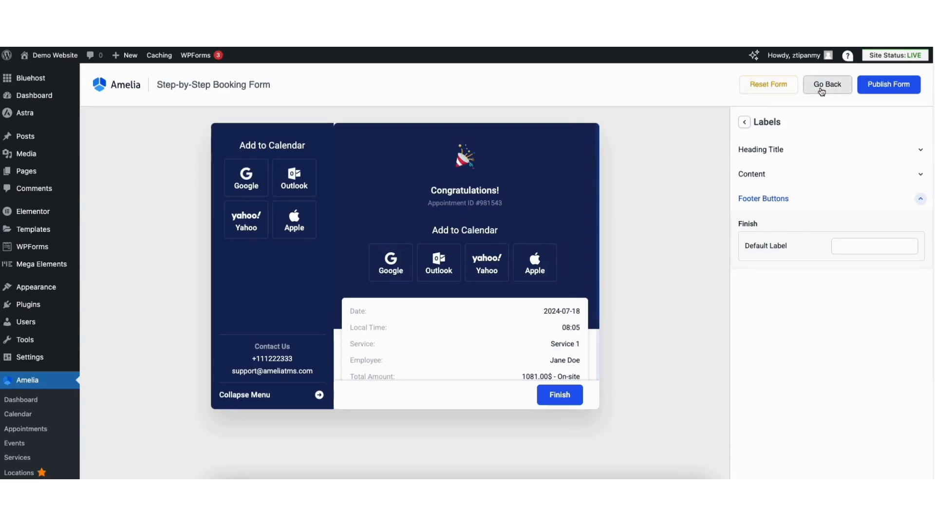
Publish the customized step-by-step booking form
click(881, 90)
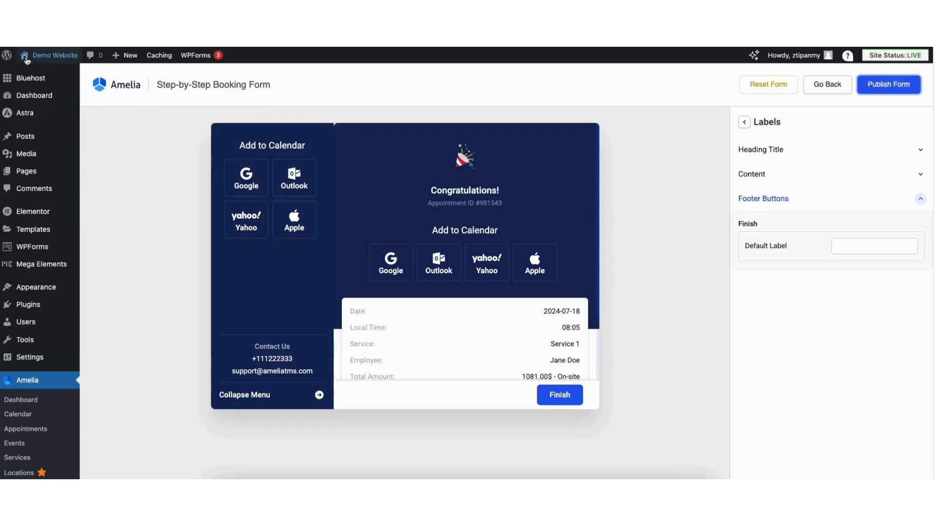
Open the Home page in Elementor and add a three-column flexbox container with a wide middle column just above the footer
mouse_move(34, 59)
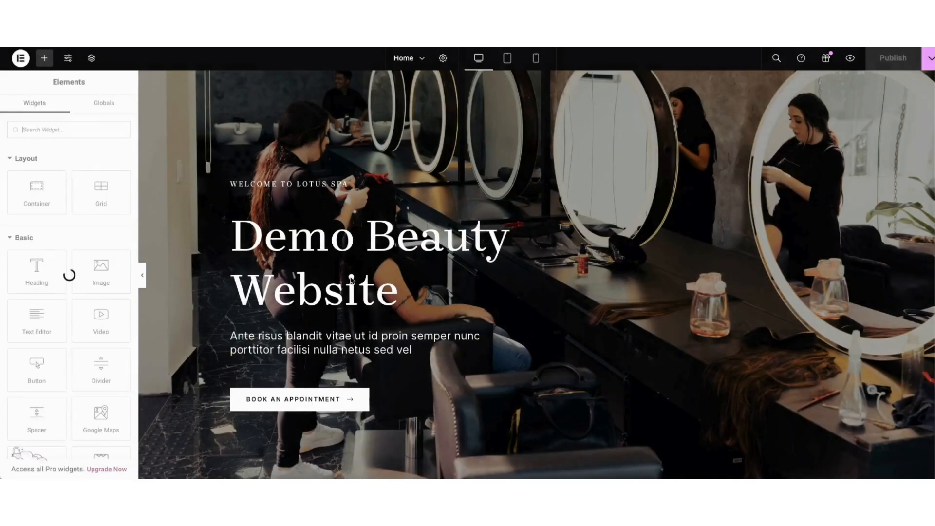
scroll(924, 429, down, 20)
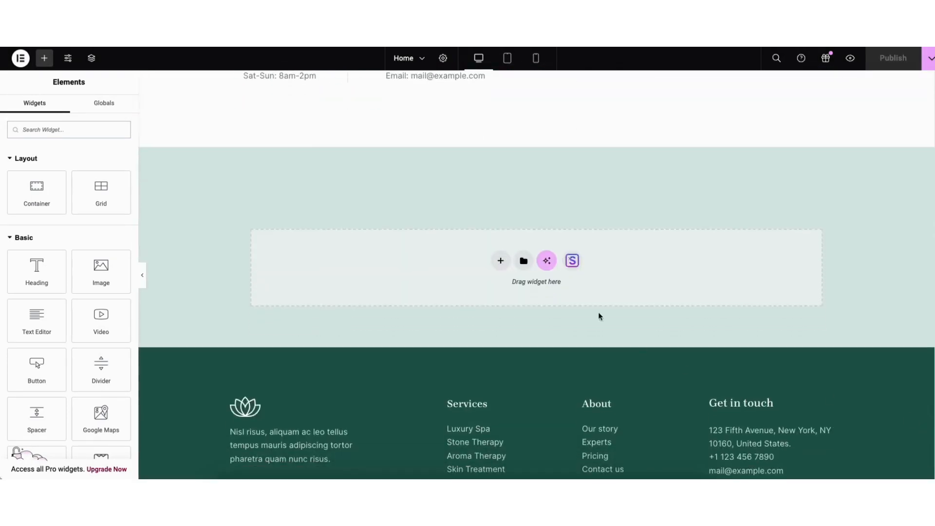
click(500, 261)
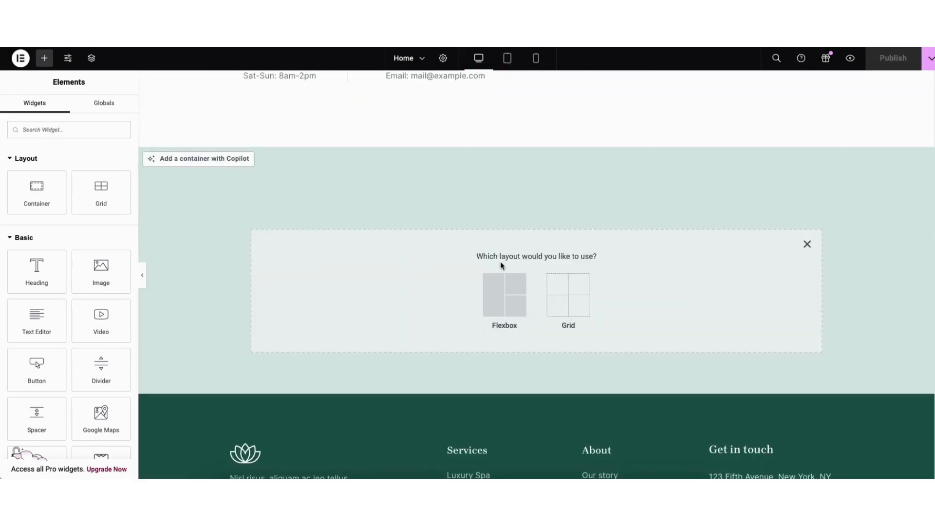
click(497, 306)
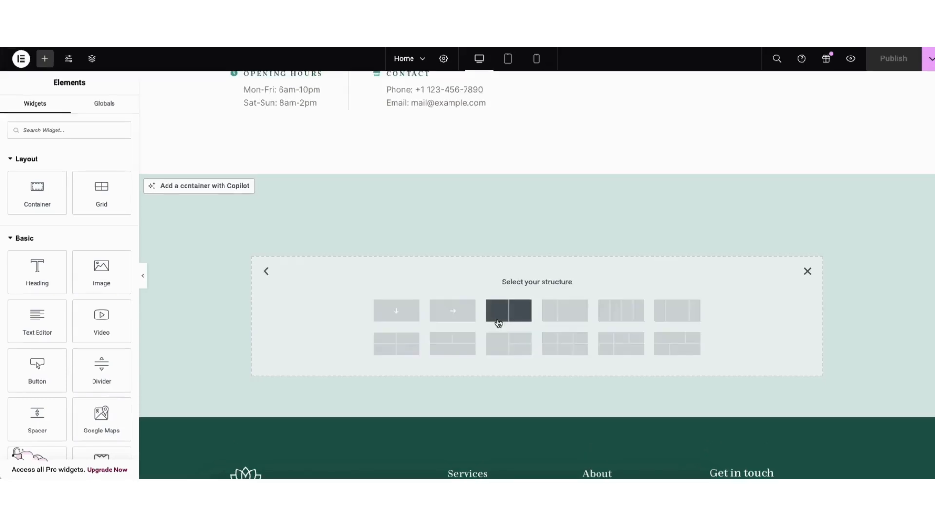
click(677, 313)
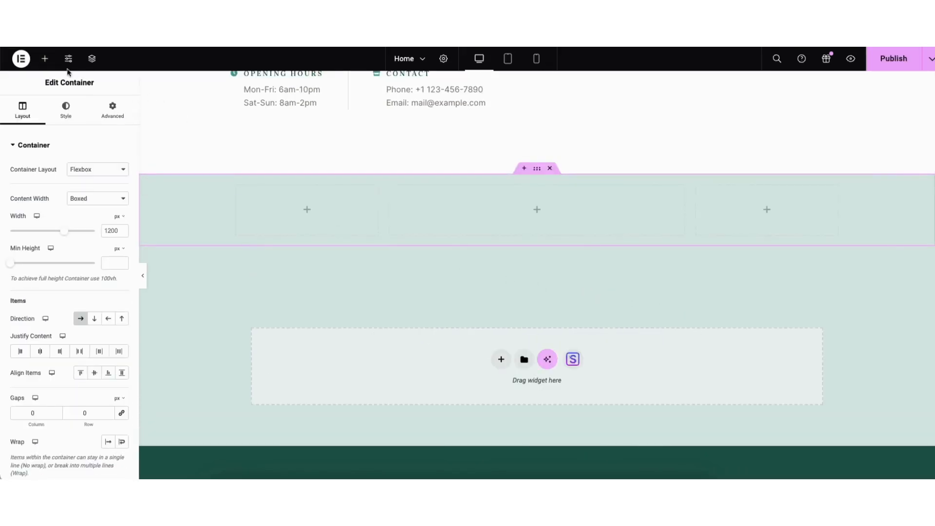
Place the Amelia - Step-By-Step Booking widget in the middle column of the new container
click(44, 58)
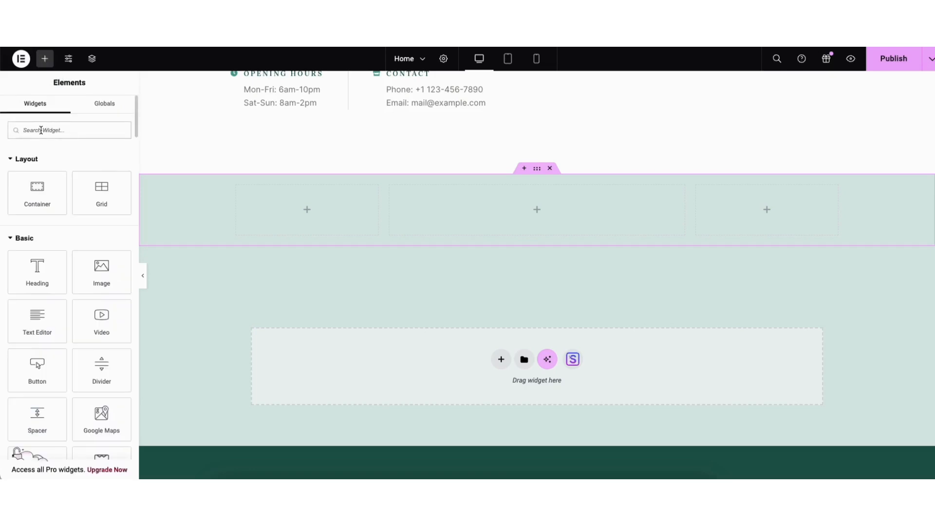
text(amelia)
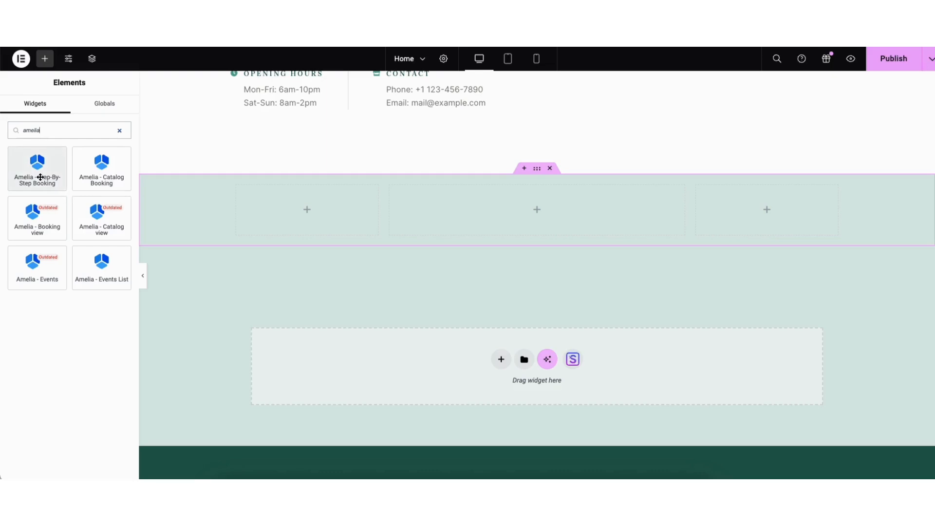
drag(35, 174, 451, 198)
drag(503, 209, 503, 209)
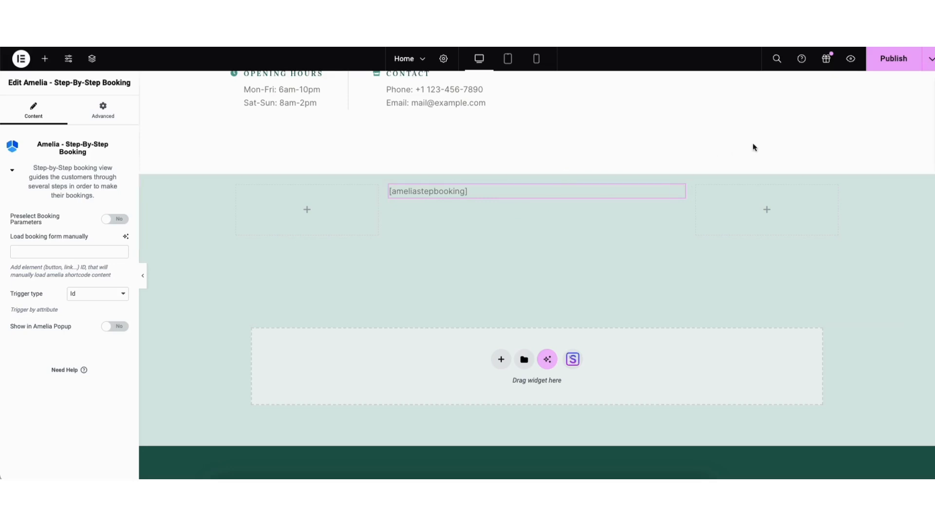
Save the Home page as a draft and preview it
click(930, 62)
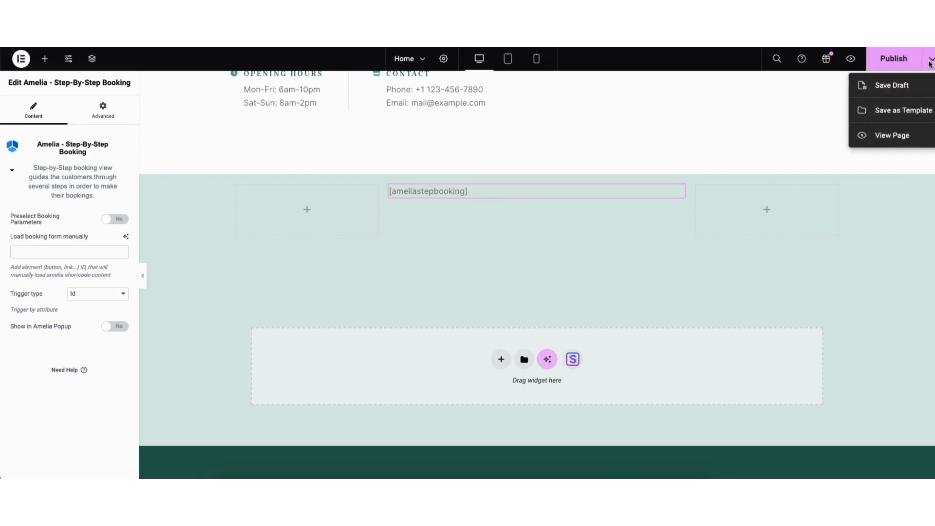
click(896, 85)
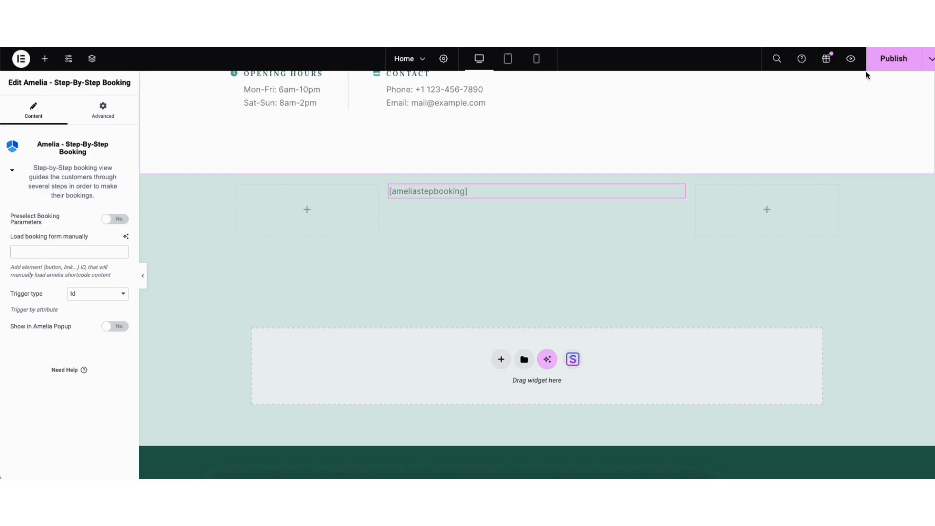
click(850, 61)
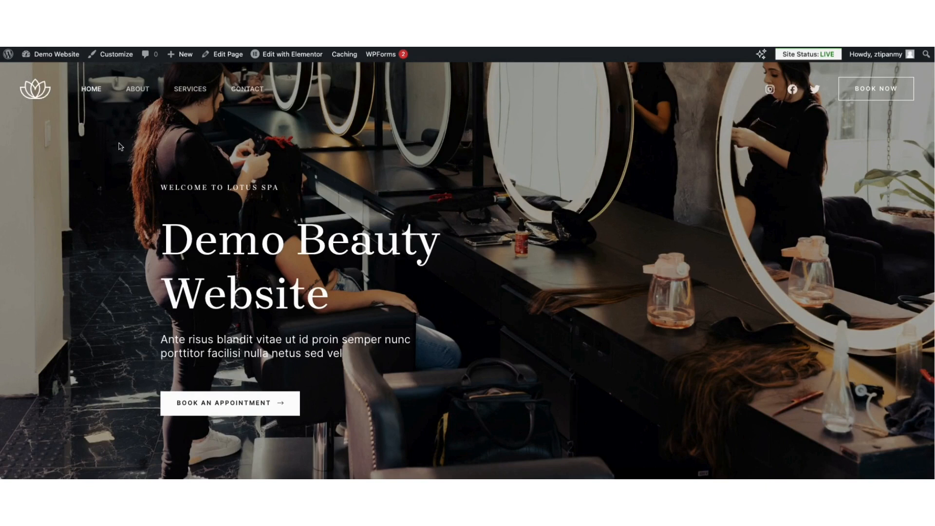
Create a WordPress user barbershopemployee with the employee's email, first and last name and the Amelia Employee role
mouse_move(47, 57)
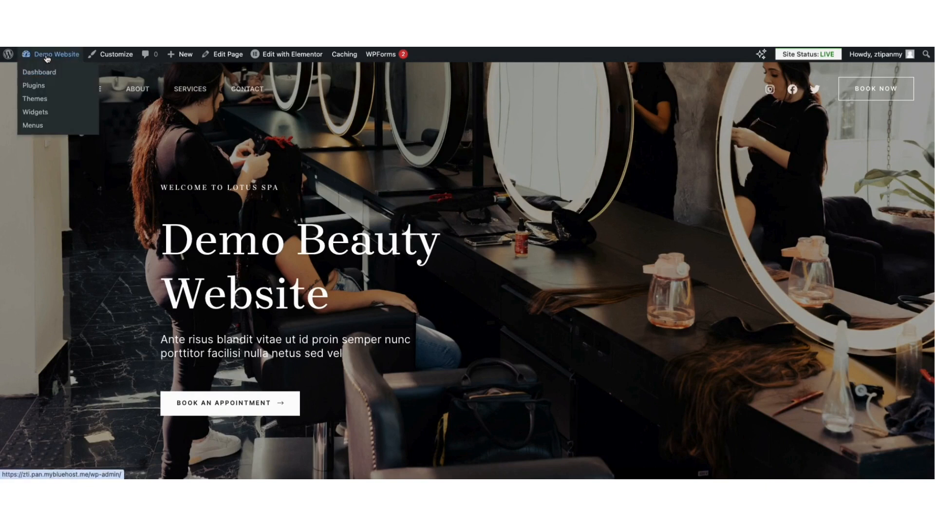
click(45, 75)
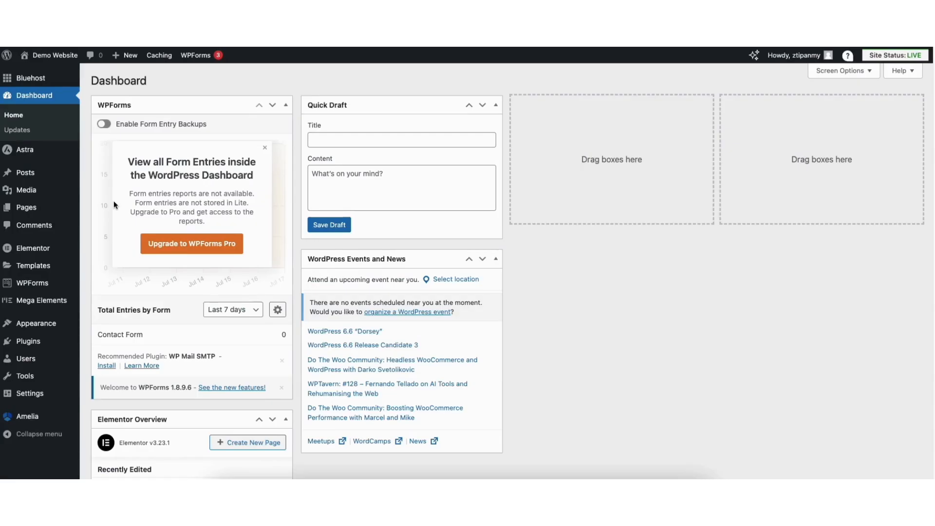
mouse_move(27, 360)
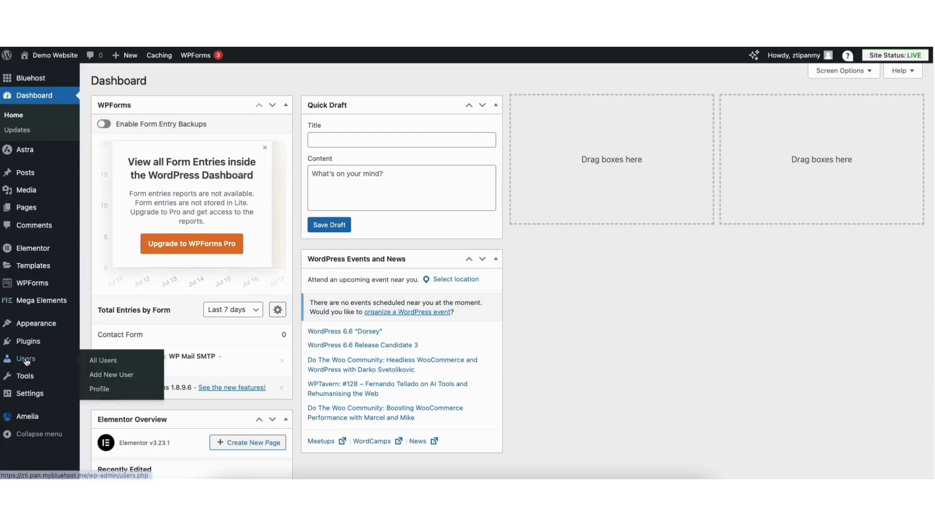
click(112, 375)
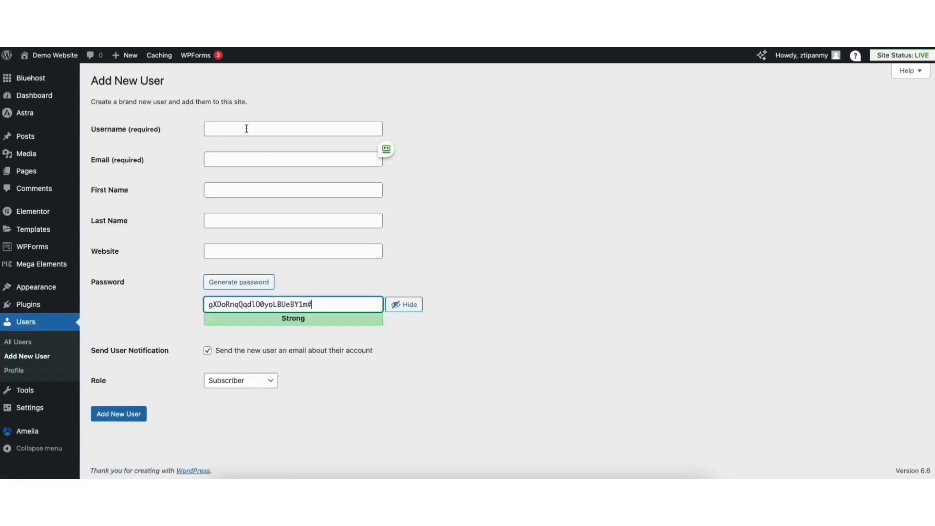
click(246, 127)
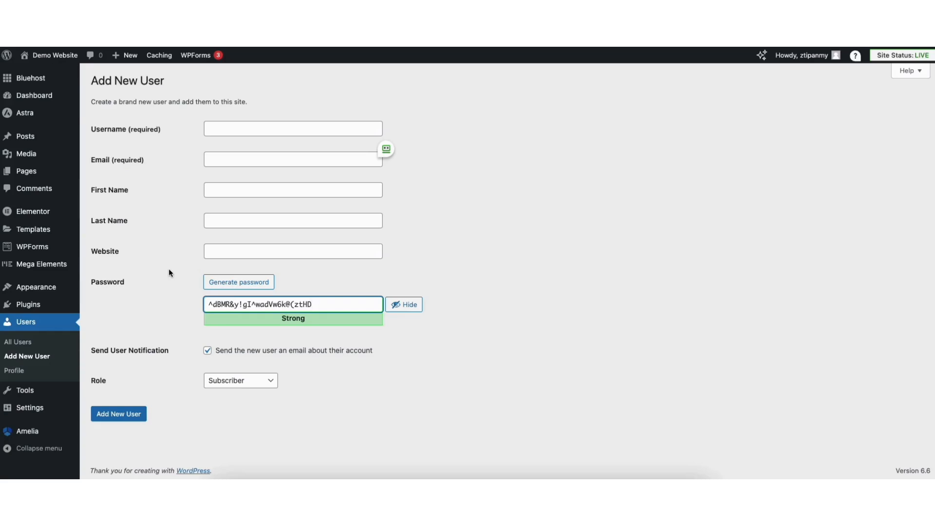
click(235, 381)
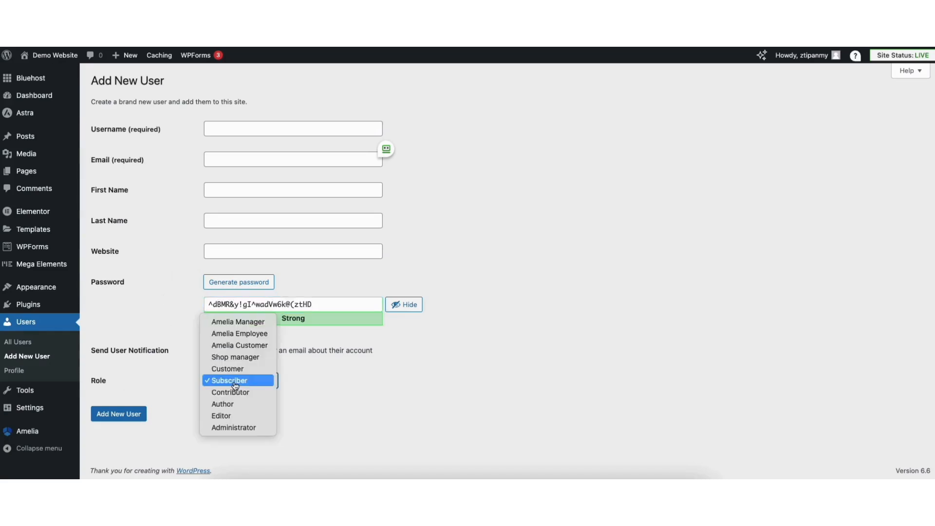
click(240, 334)
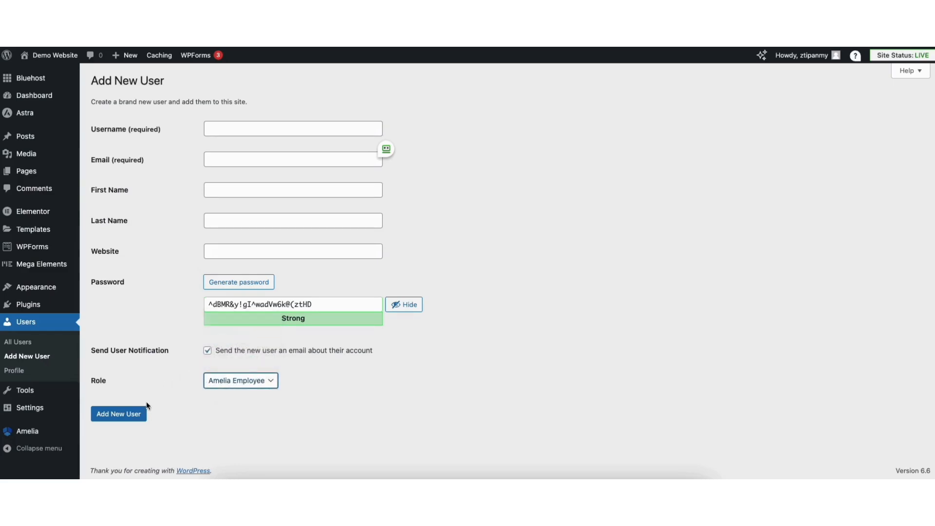
click(136, 415)
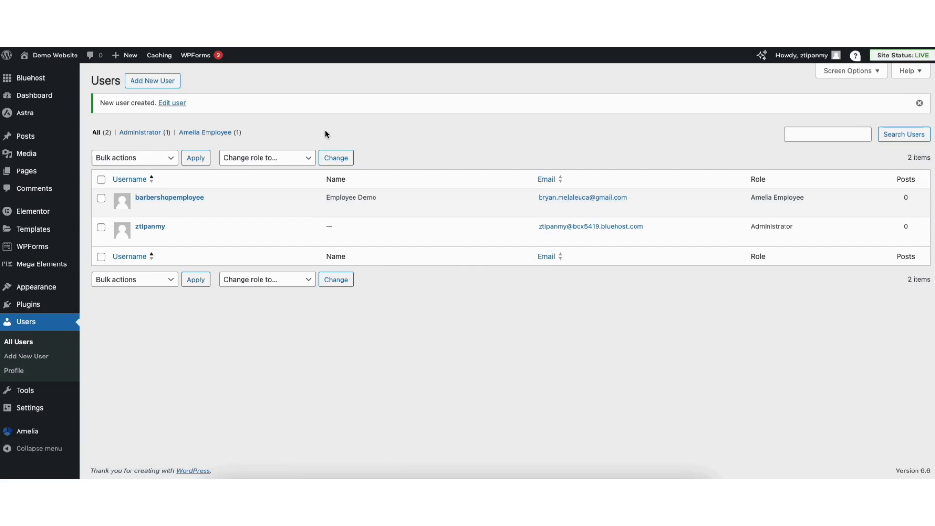
Link the new employee account as the WordPress user in Amelia's provider details
mouse_move(14, 432)
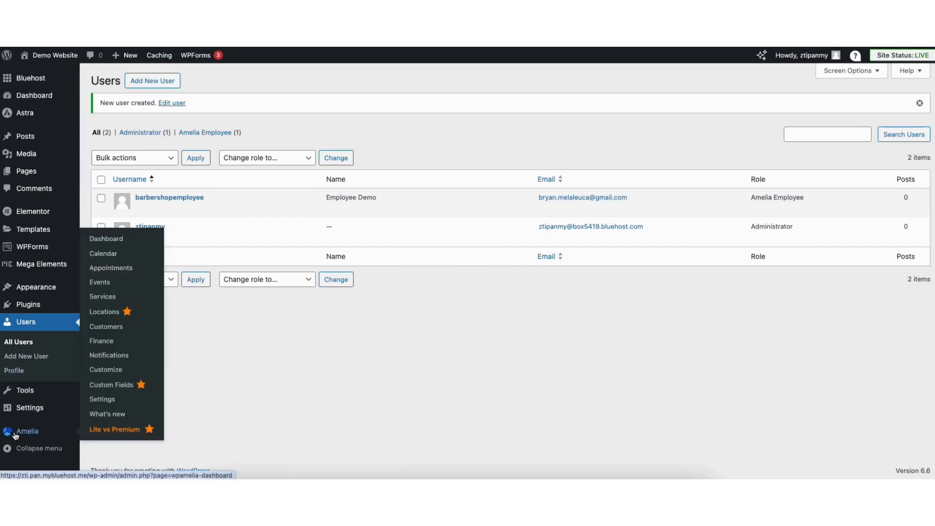
click(104, 400)
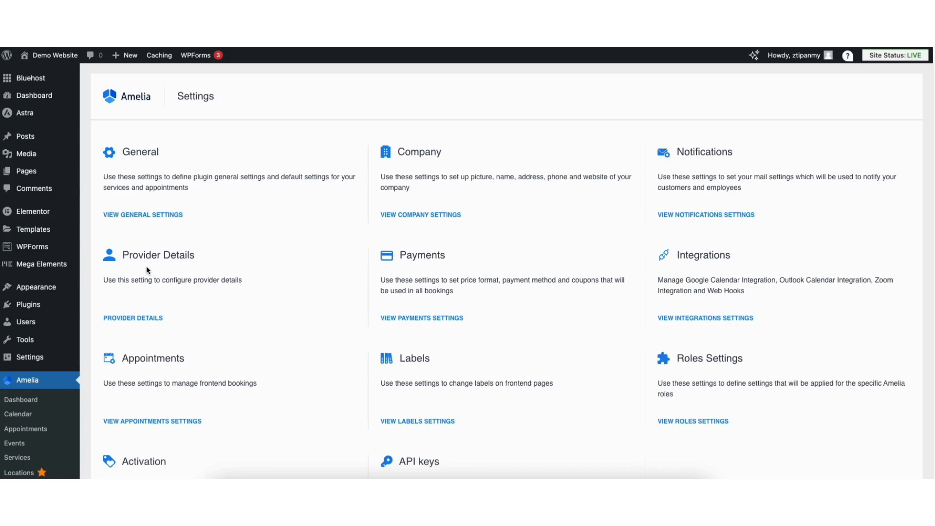
click(137, 319)
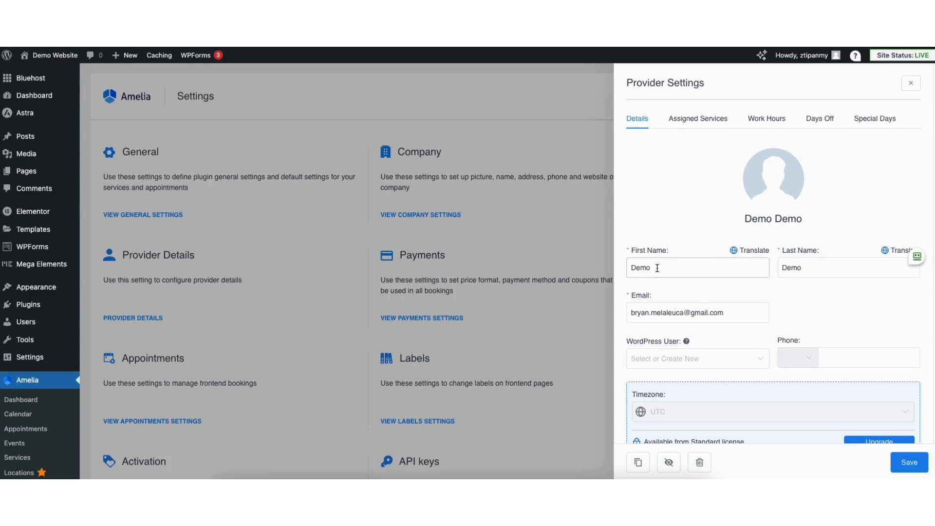
click(701, 360)
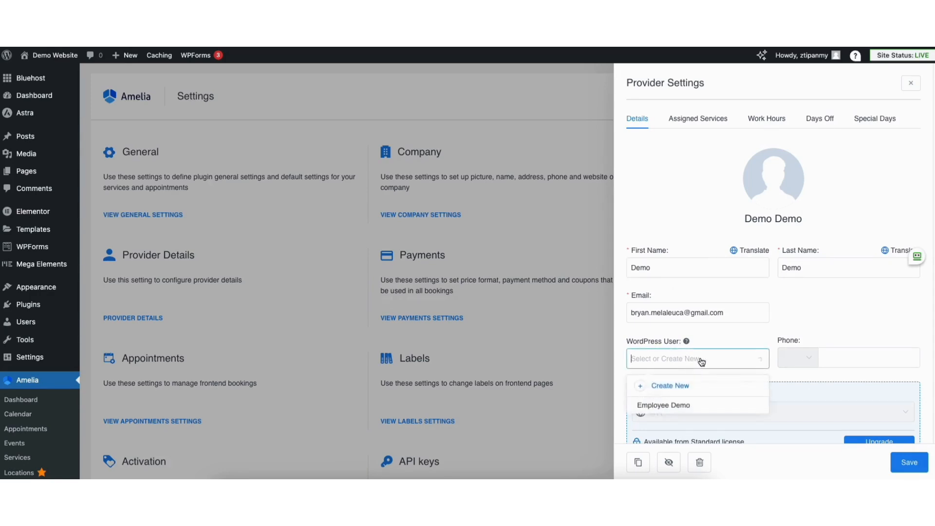
click(677, 409)
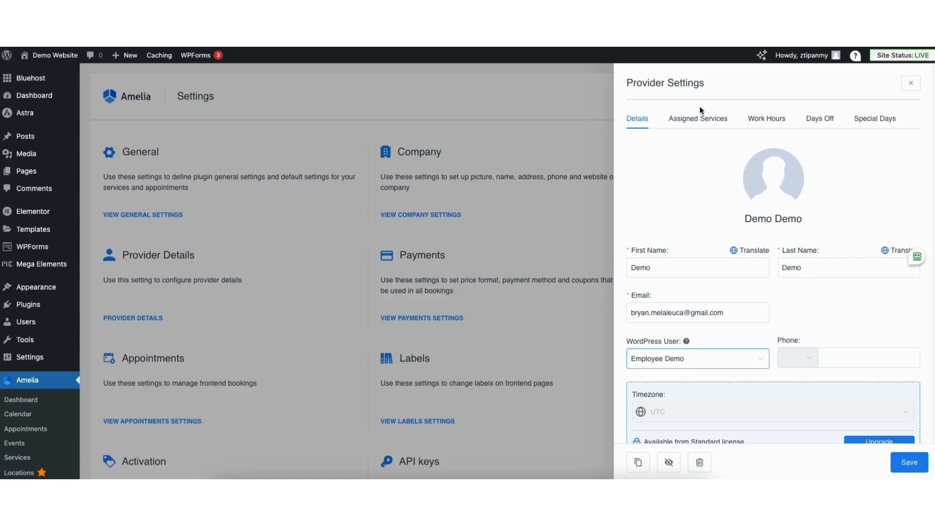
Examine the provider's assigned services, work hours, days off and special days
click(700, 118)
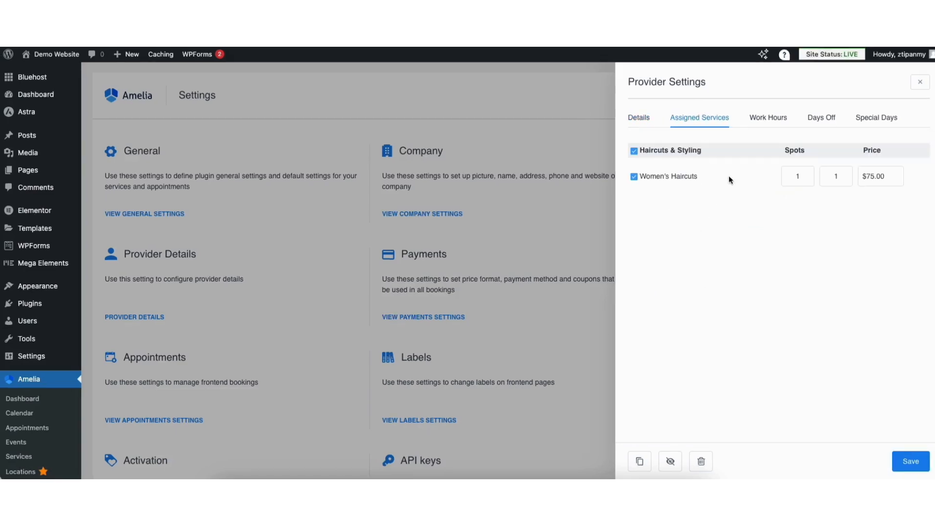
click(765, 121)
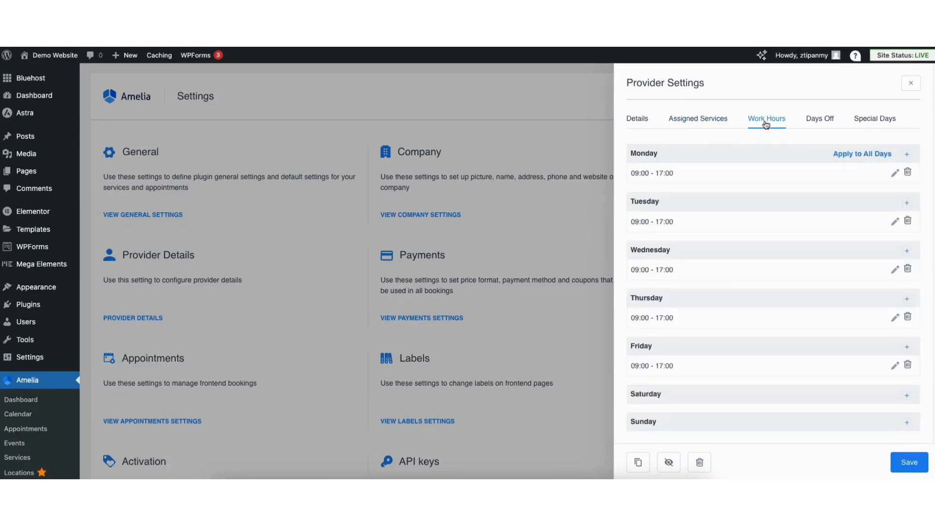
click(814, 121)
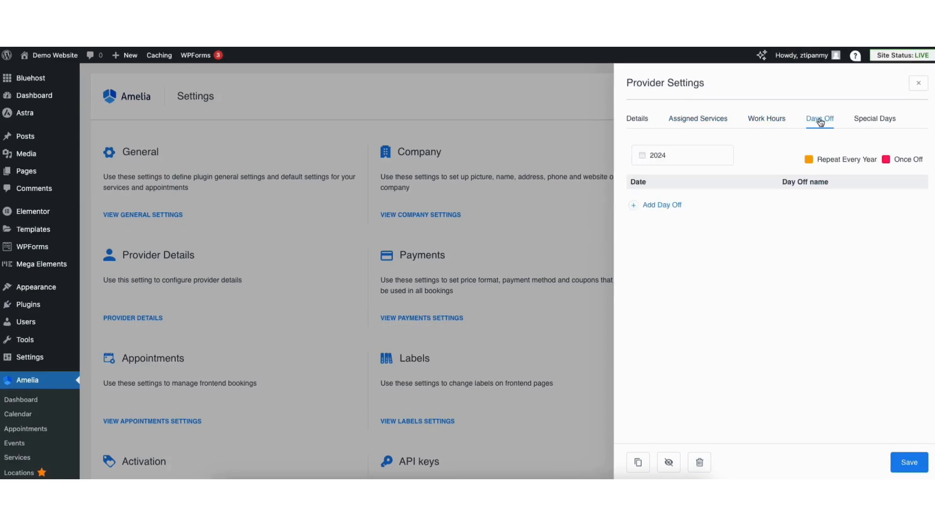
click(866, 120)
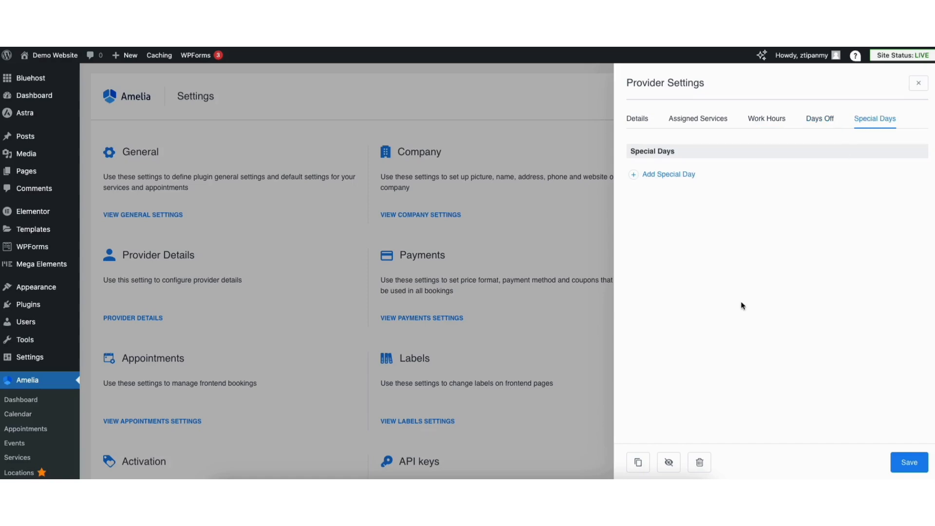
Save the provider settings and test the live site's booking form by choosing July 25, 2024
click(908, 462)
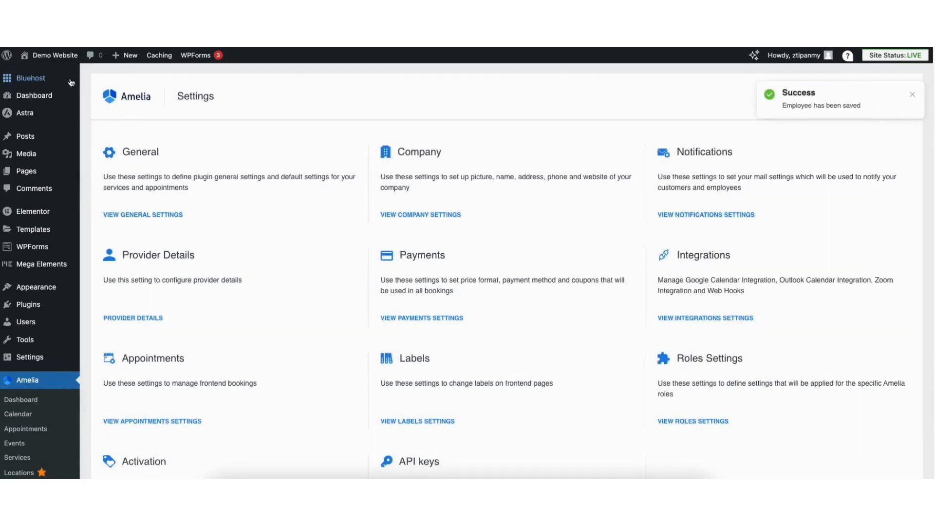
mouse_move(43, 58)
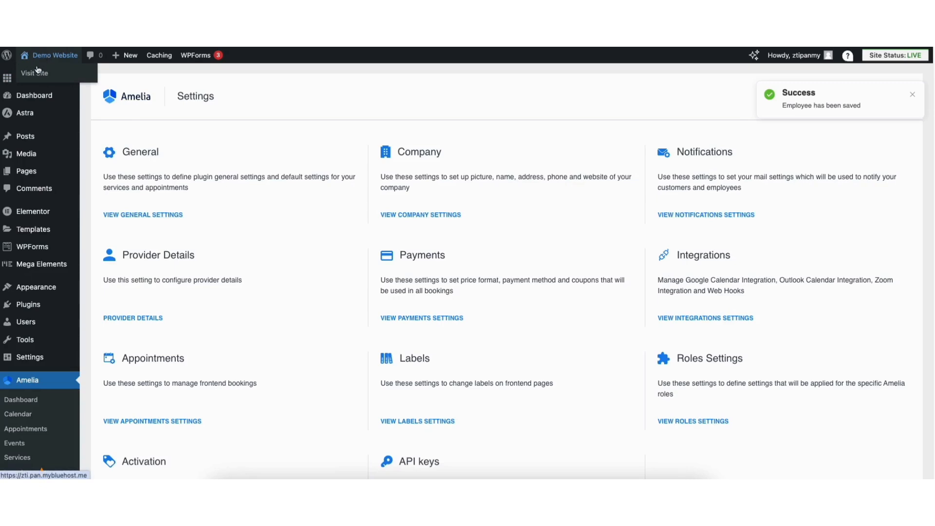
click(35, 73)
drag(931, 73, 928, 430)
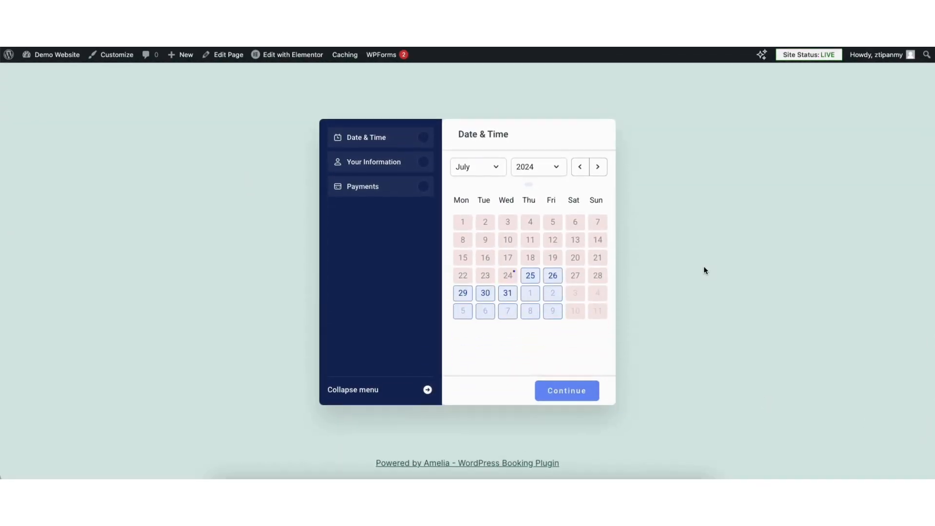
click(529, 276)
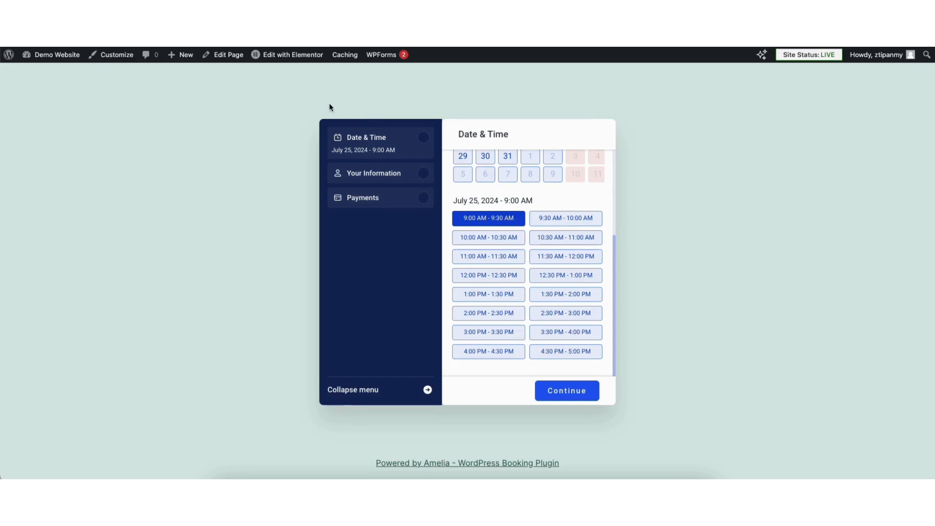
Open the Home page in Elementor and review its save options
mouse_move(277, 57)
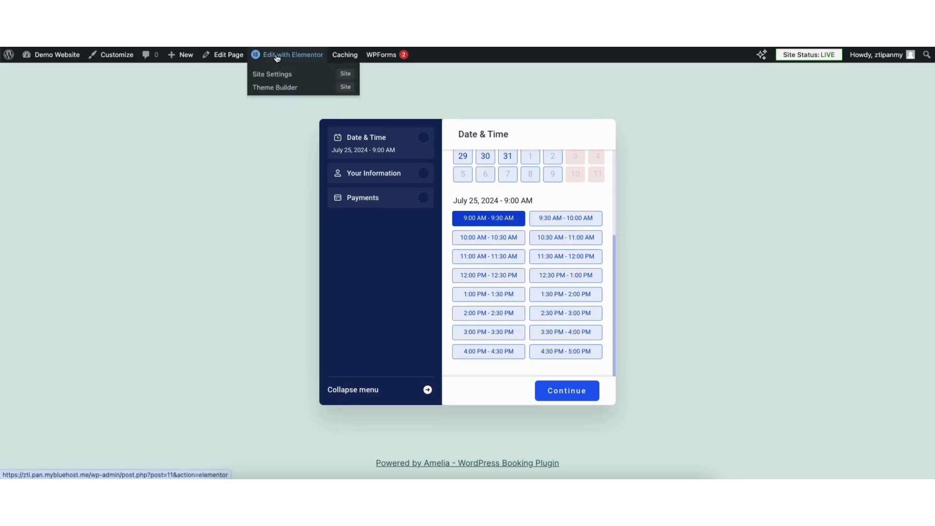
click(277, 57)
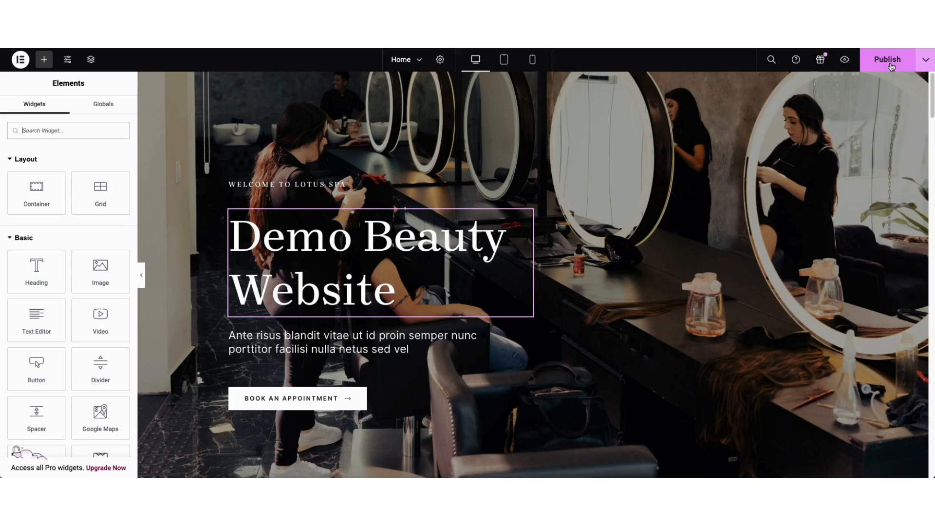
click(925, 63)
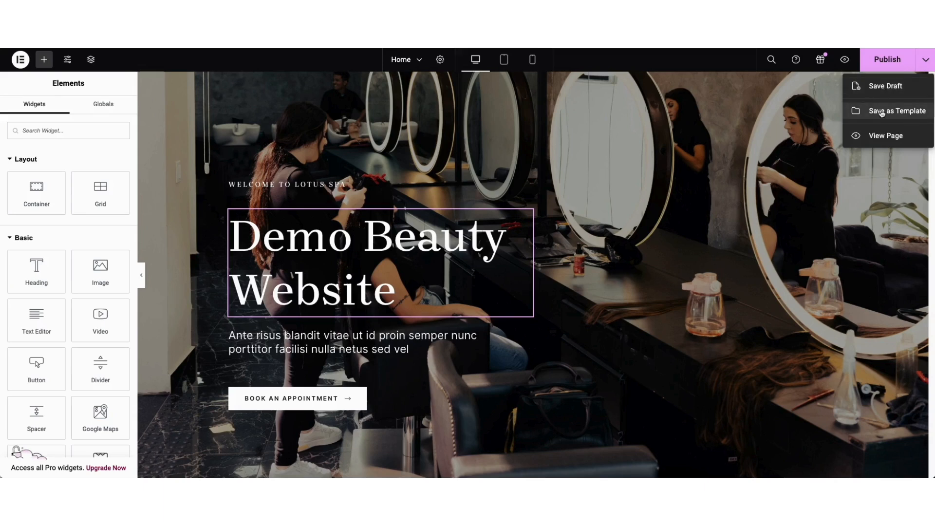
click(831, 113)
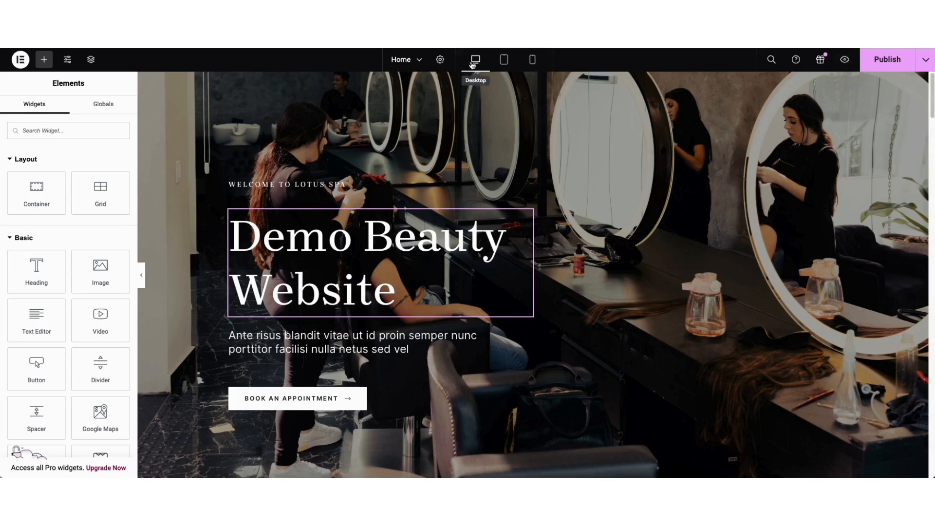
Preview the Home page in tablet and mobile layouts and return to the desktop layout
click(504, 59)
mouse_move(730, 106)
mouse_down()
mouse_move(729, 175)
mouse_move(730, 103)
mouse_up()
click(532, 61)
mouse_move(625, 96)
mouse_down()
mouse_move(625, 112)
mouse_move(623, 93)
mouse_up()
click(477, 61)
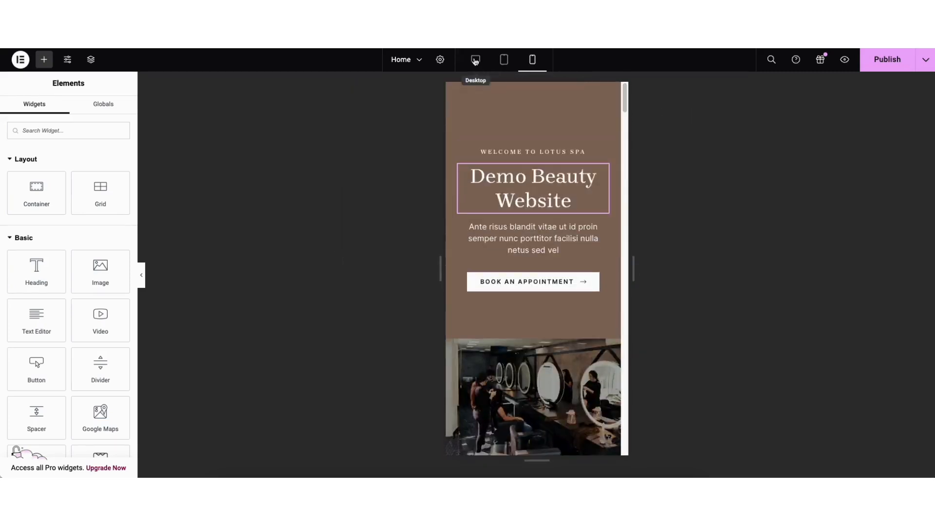
Review Elementor's site settings and the Home page's revision history
click(67, 60)
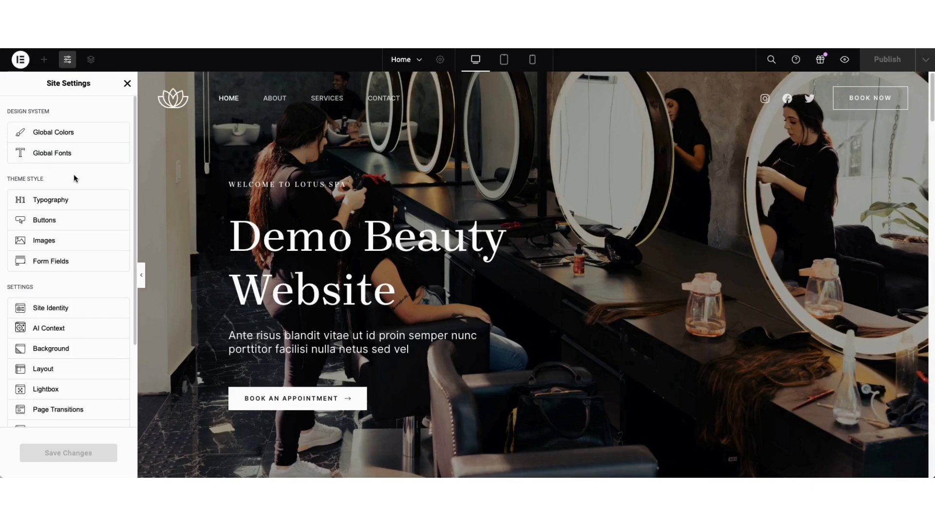
click(127, 83)
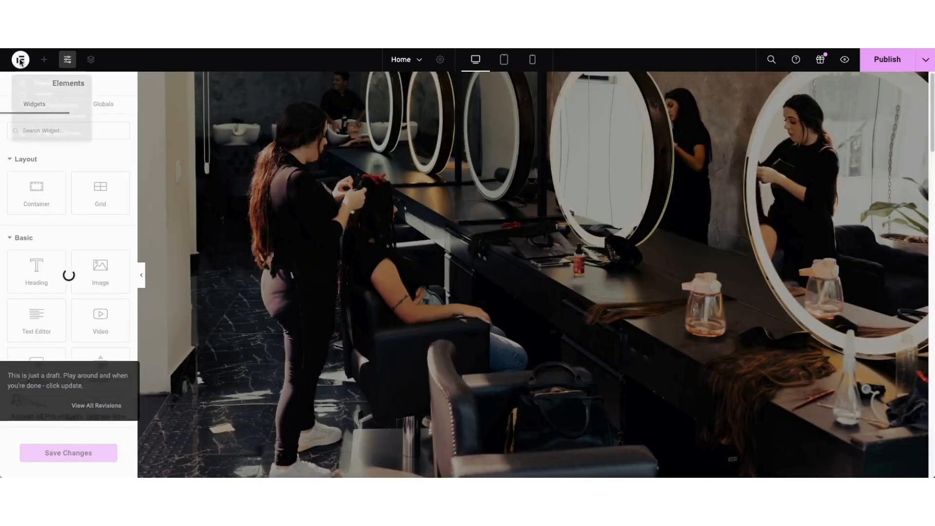
click(22, 61)
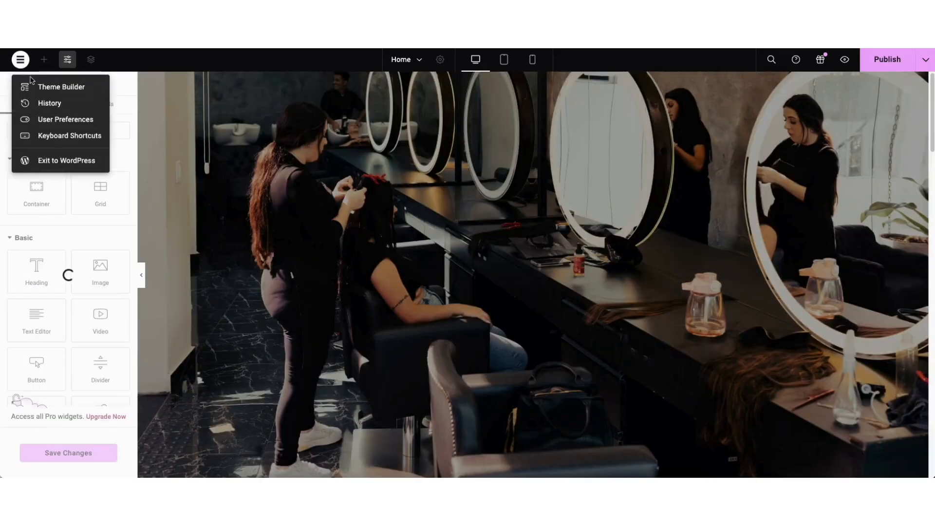
click(49, 103)
click(101, 105)
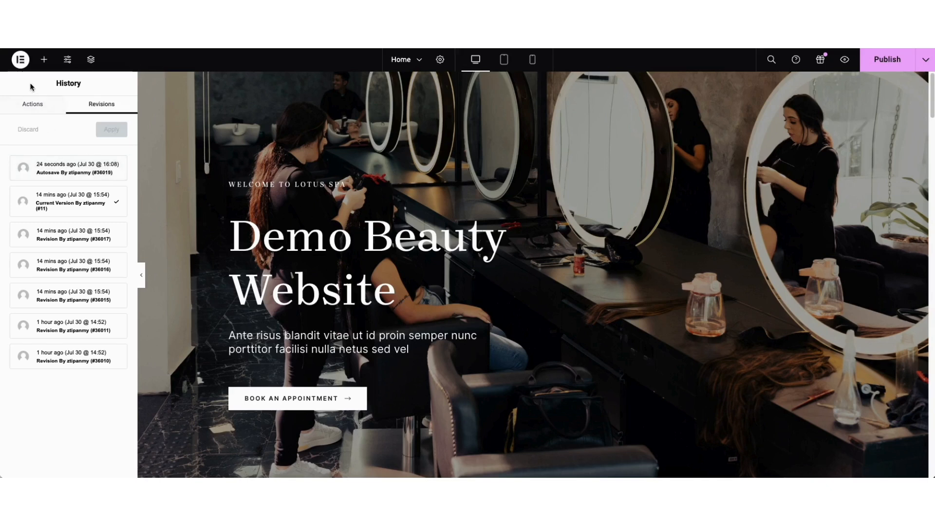
Exit Elementor to WordPress and open the list of all pages
click(24, 63)
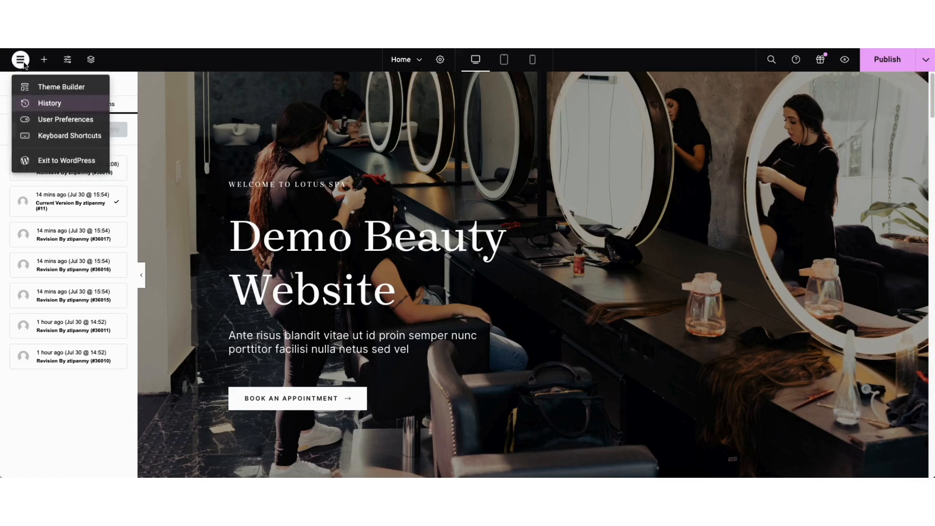
click(51, 166)
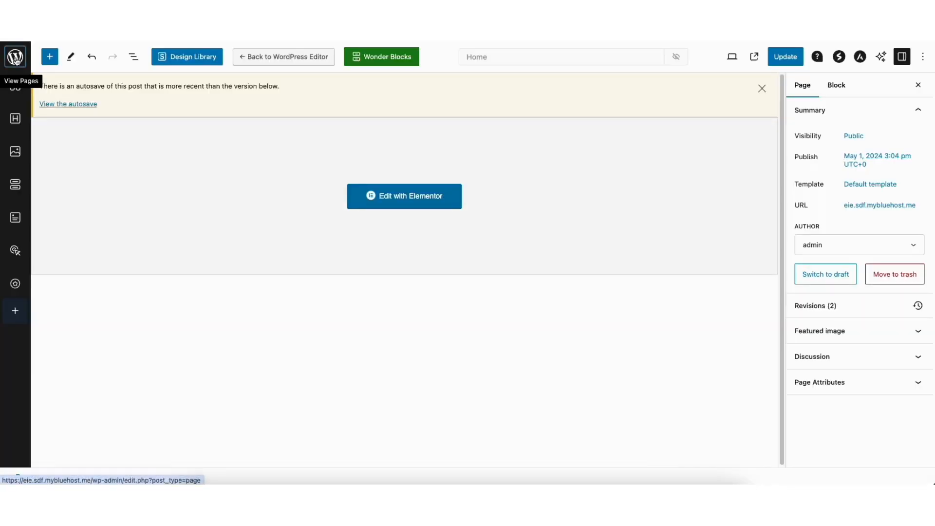
click(15, 58)
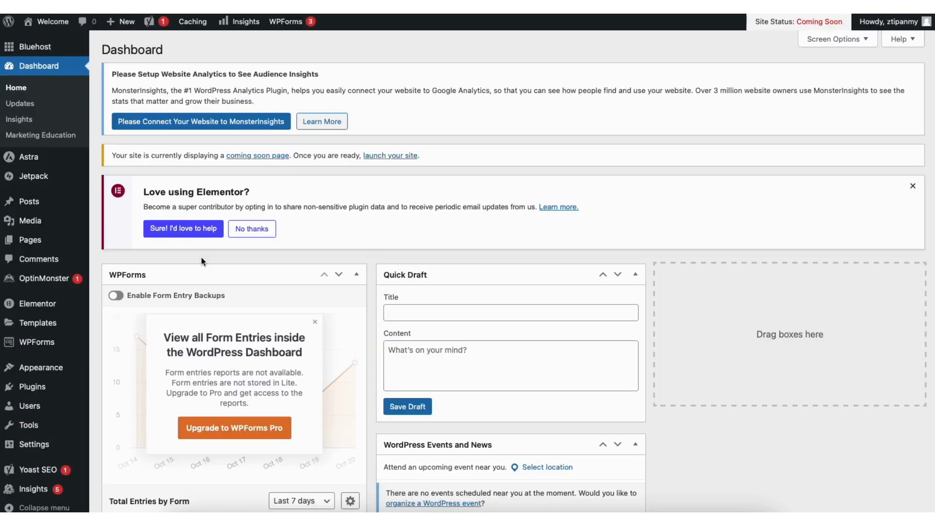
mouse_move(40, 243)
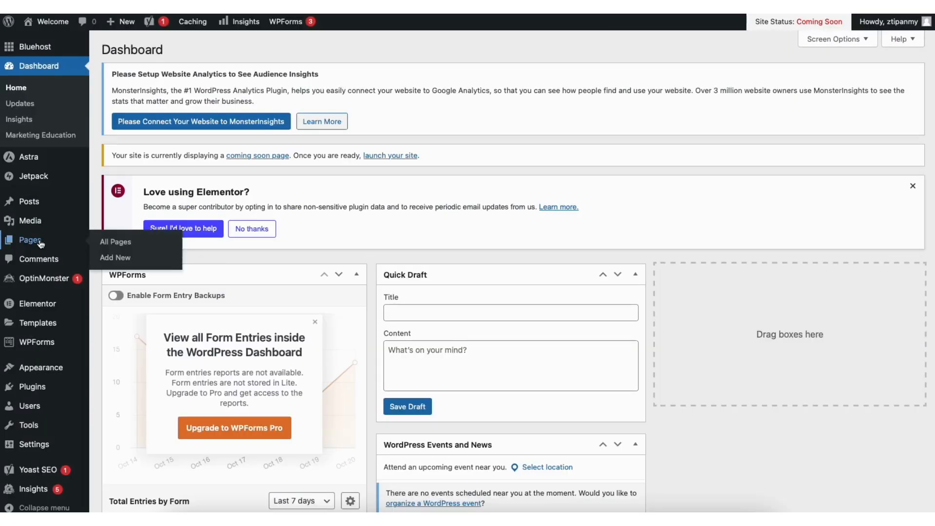
click(123, 242)
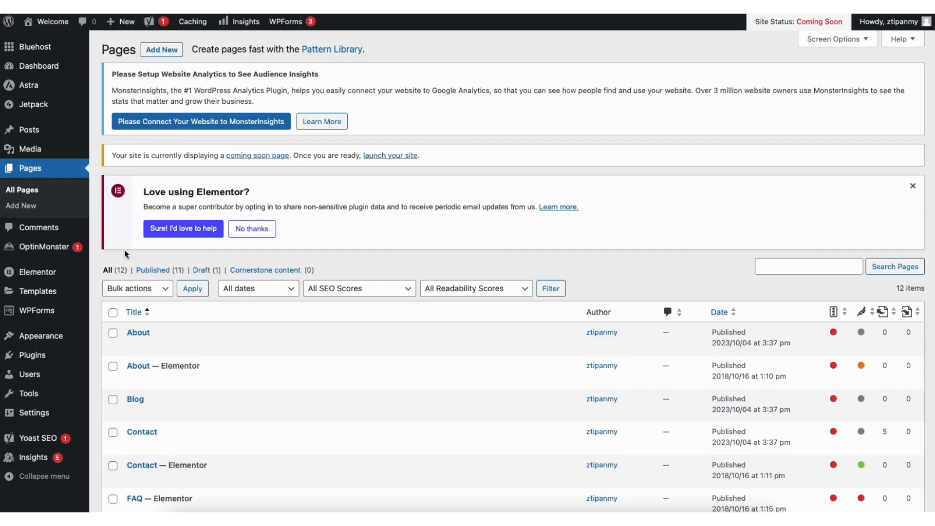
Open the media library and browse through its images
mouse_move(27, 154)
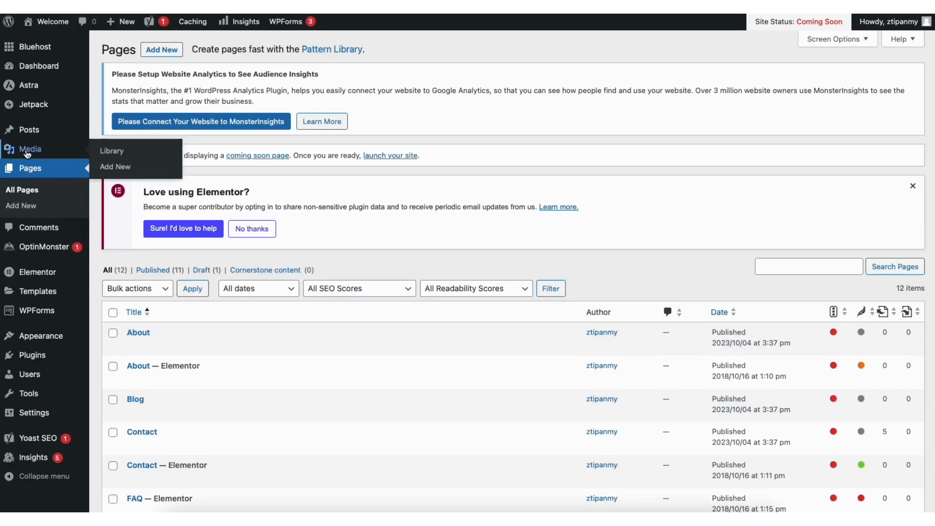
click(119, 151)
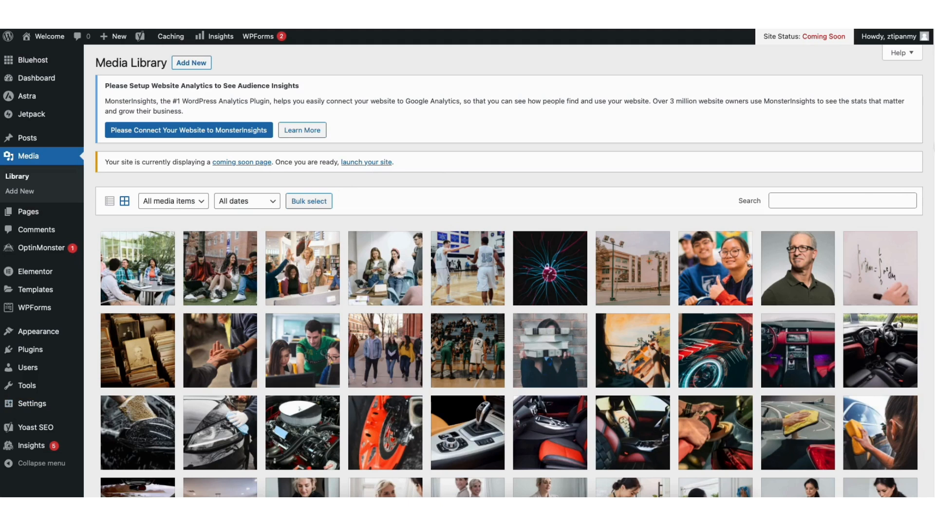
scroll(926, 160, down, 3)
scroll(467, 273, down, 3)
scroll(195, 71, up, 8)
Review the list of all posts and the moderation options for the site's comments
mouse_move(34, 140)
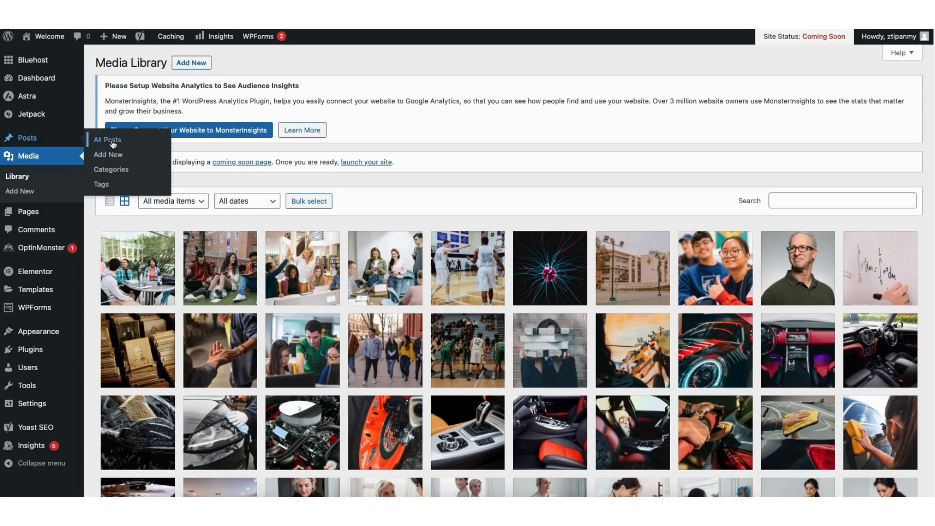
click(111, 141)
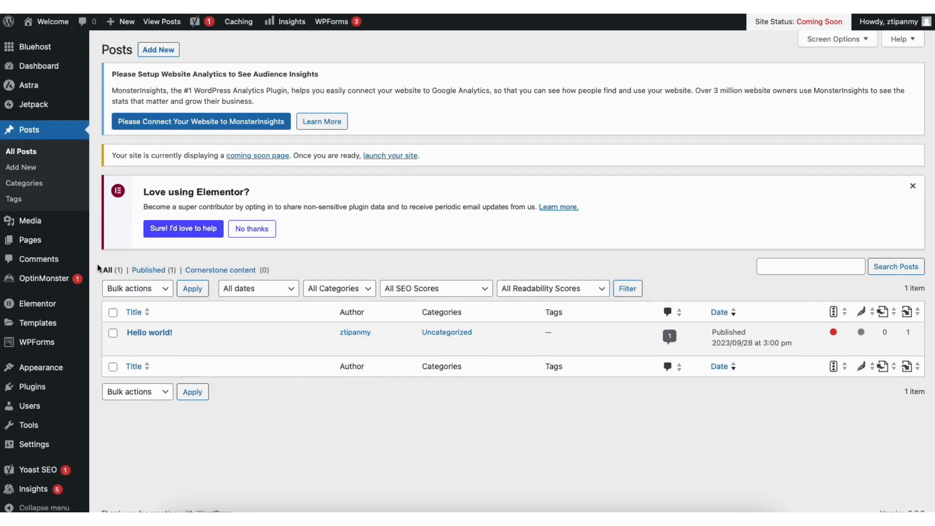
click(48, 260)
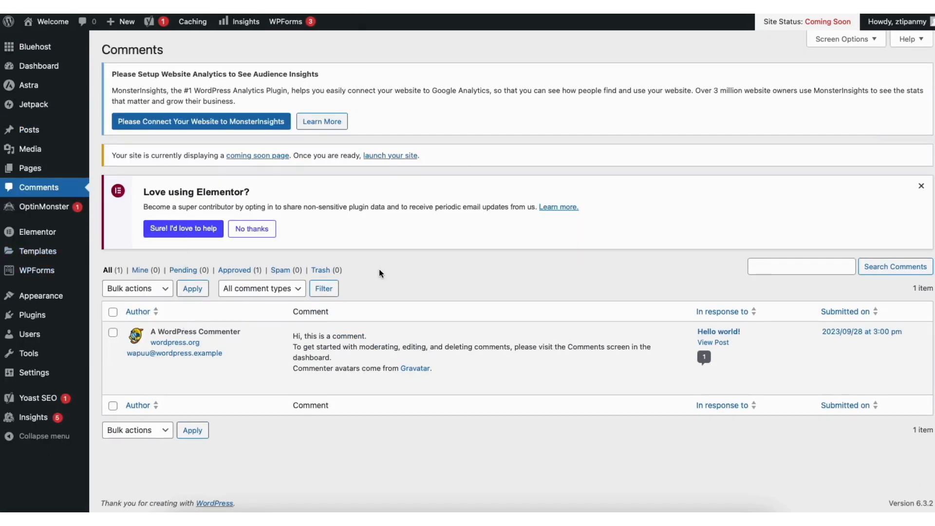
mouse_move(346, 387)
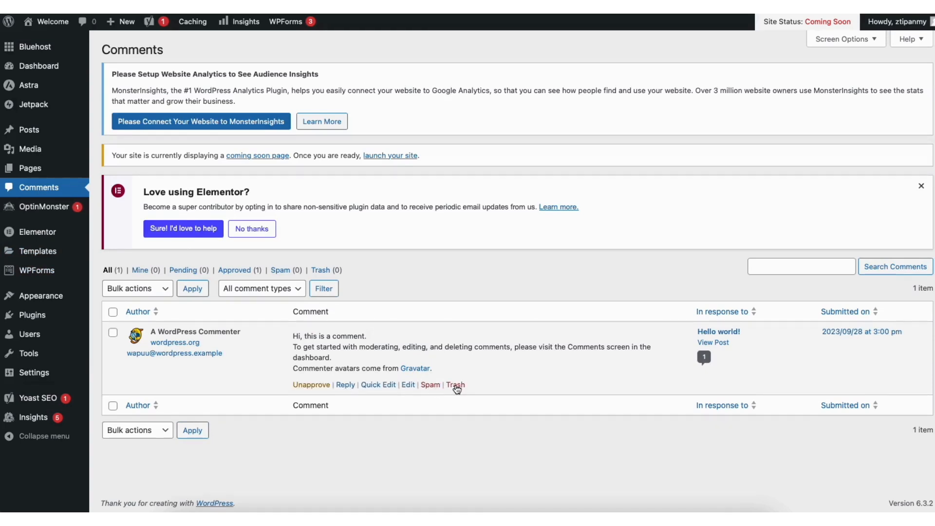
Open the page for adding new plugins and browse the featured plugins
mouse_move(35, 319)
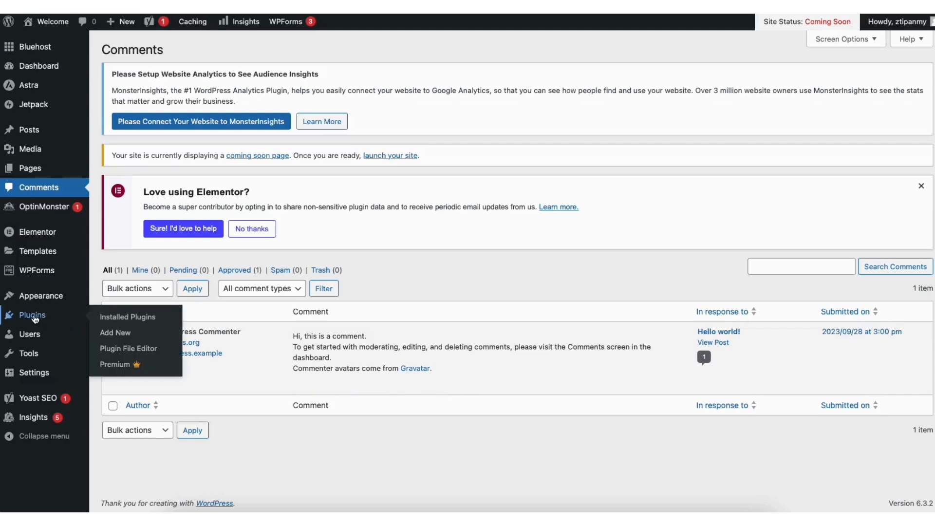
click(121, 335)
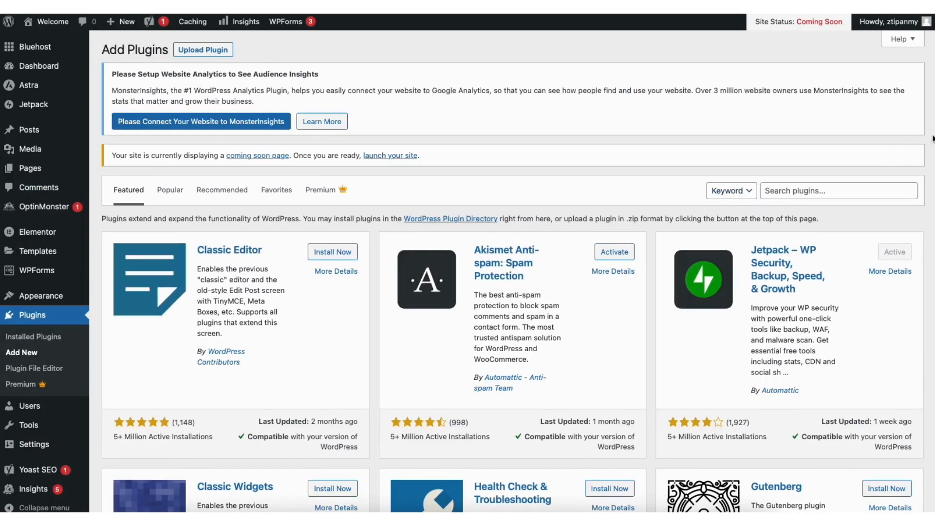
scroll(512, 270, down, 3)
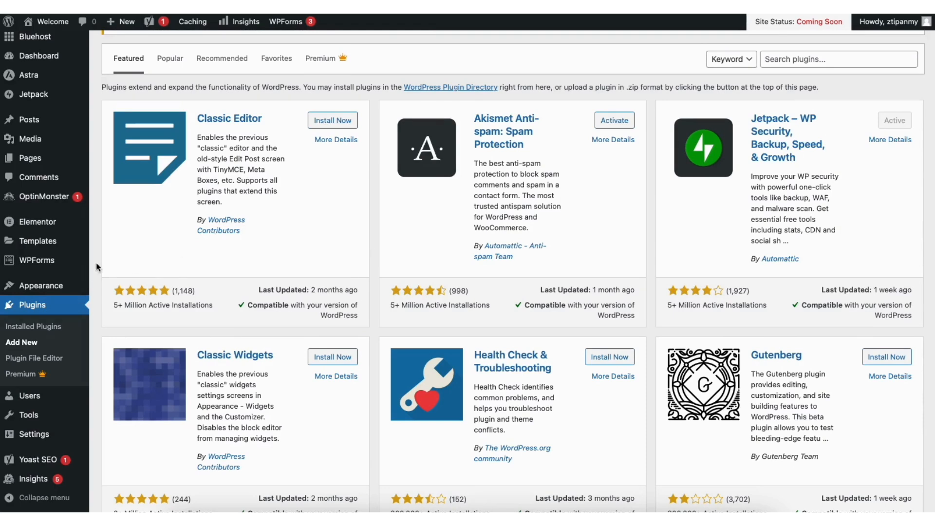
Add Sample Page to the Primary navigation menu and place it between Services and Contact
mouse_move(56, 289)
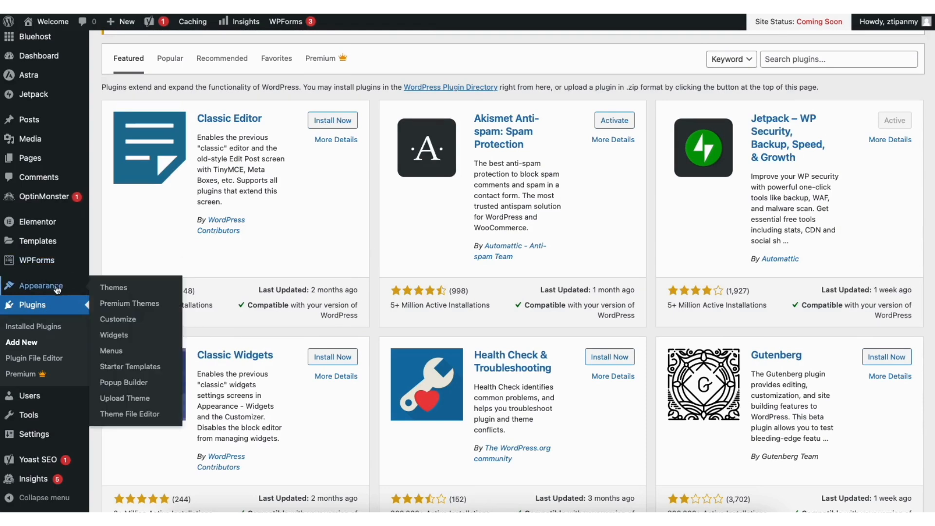
click(112, 352)
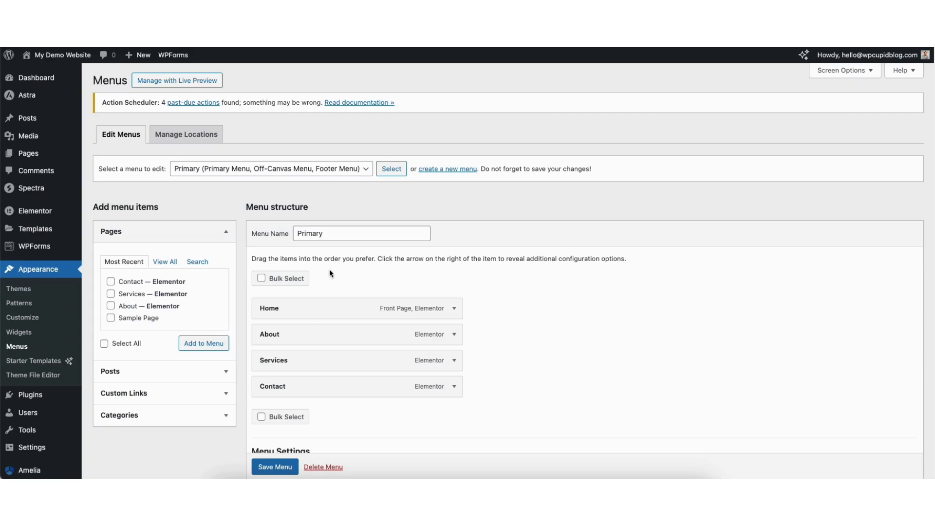
click(267, 172)
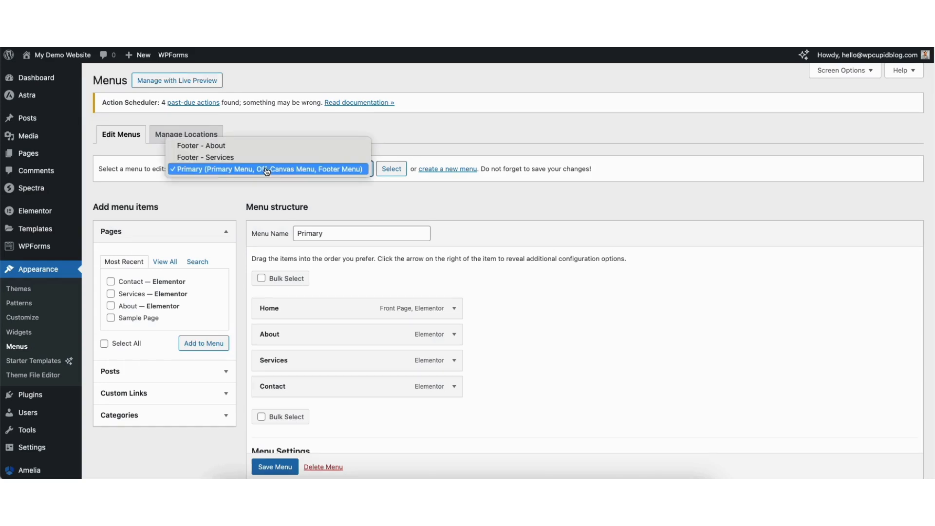
click(324, 174)
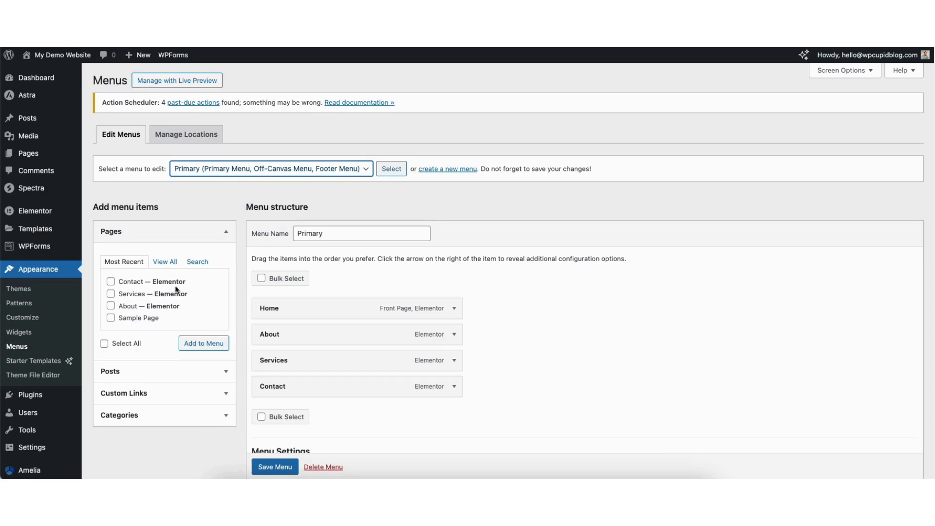
click(110, 317)
click(208, 344)
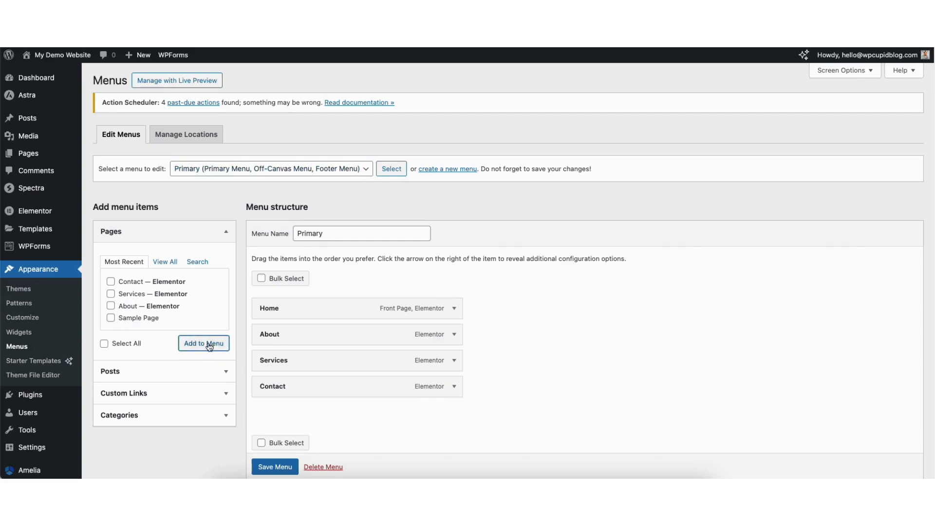
drag(280, 412, 281, 387)
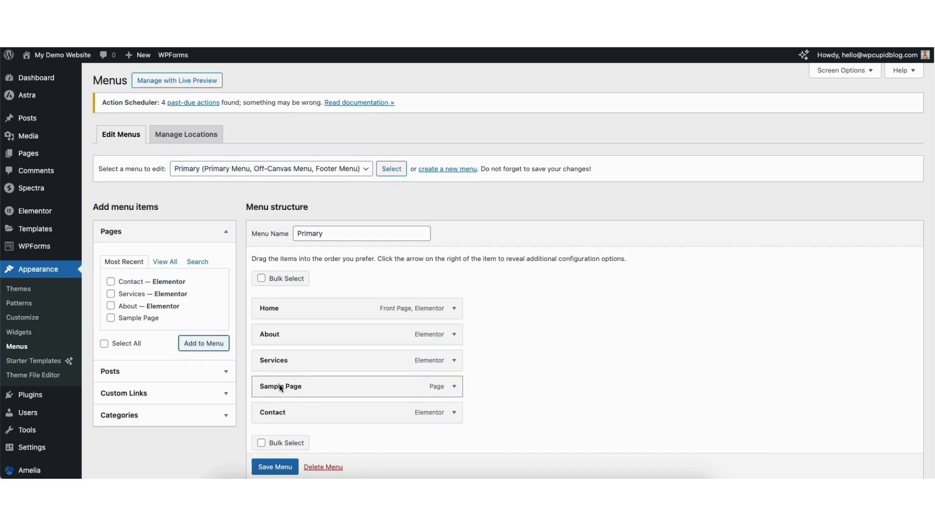
Expand the Sample Page menu item and review its navigation label, move and remove options
click(454, 387)
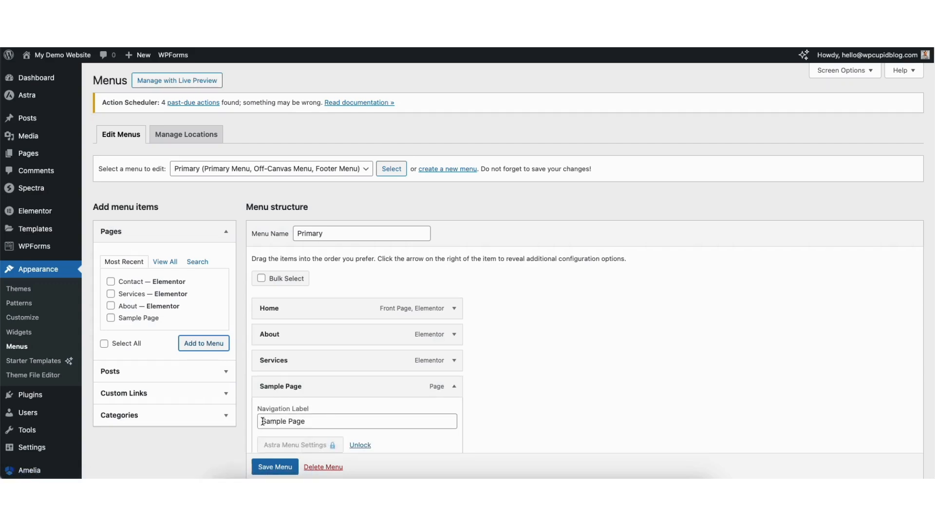
drag(262, 421, 325, 421)
scroll(852, 292, down, 3)
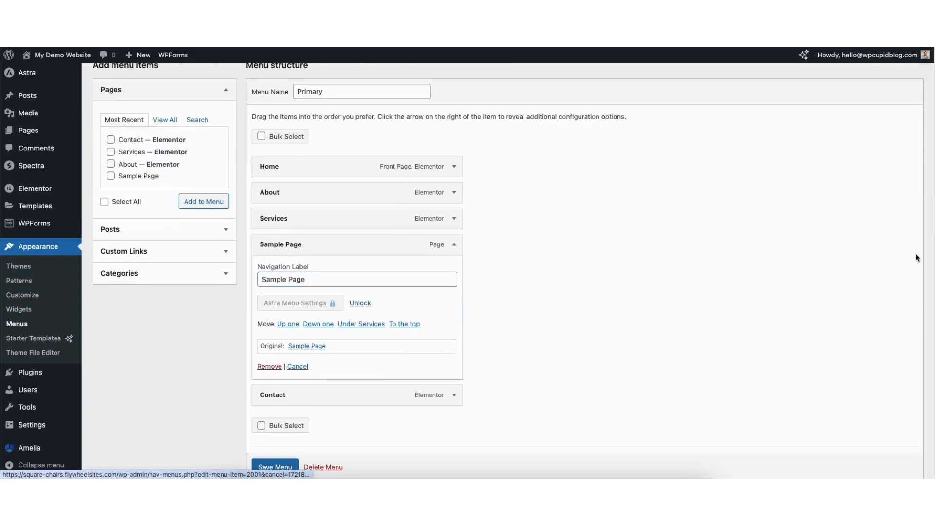
Collapse the Sample Page menu item and add another Sample Page entry to the Primary menu
scroll(927, 243, up, 3)
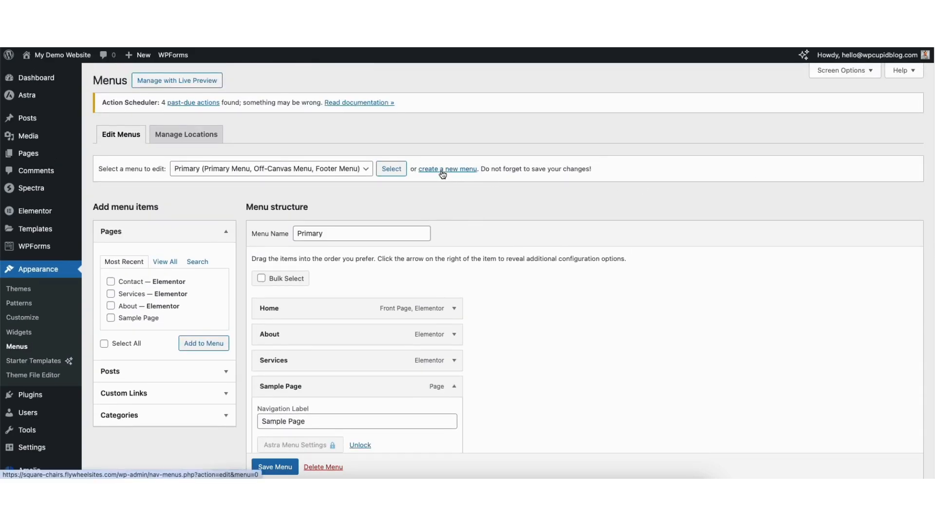
click(454, 386)
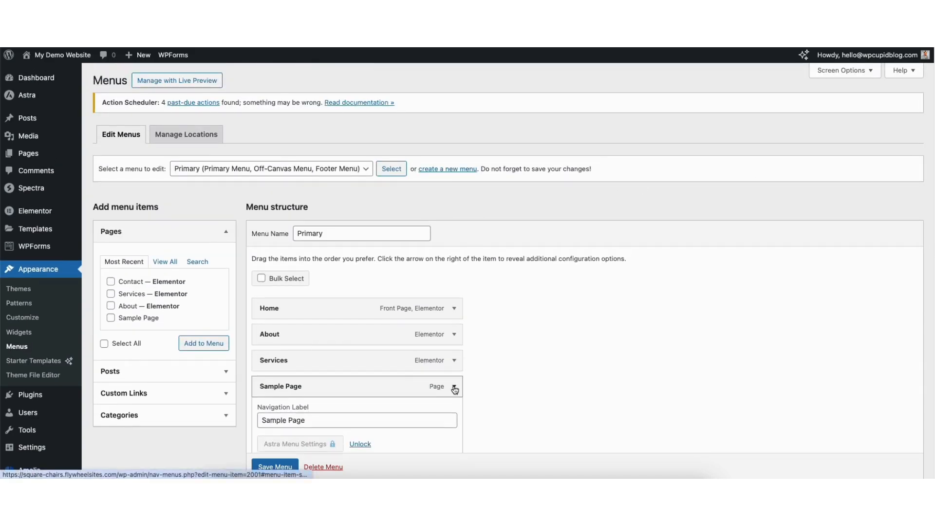
click(110, 317)
click(203, 344)
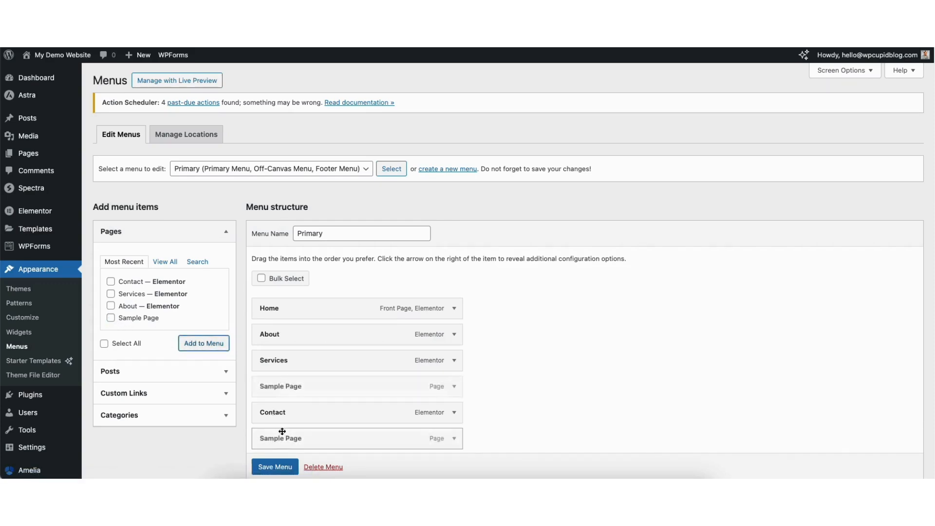
Nest both Sample Page entries under Services as sub items and save the menu
drag(282, 438, 296, 383)
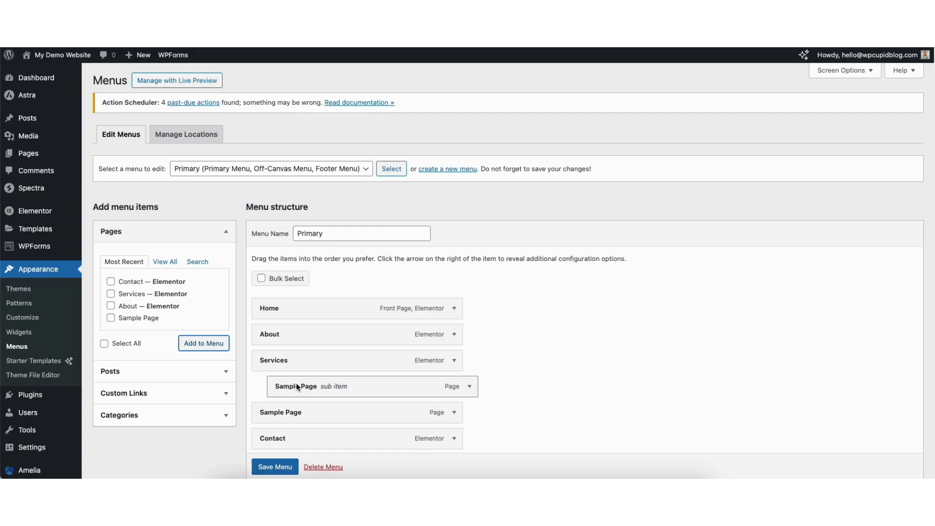
drag(267, 412, 287, 412)
click(267, 468)
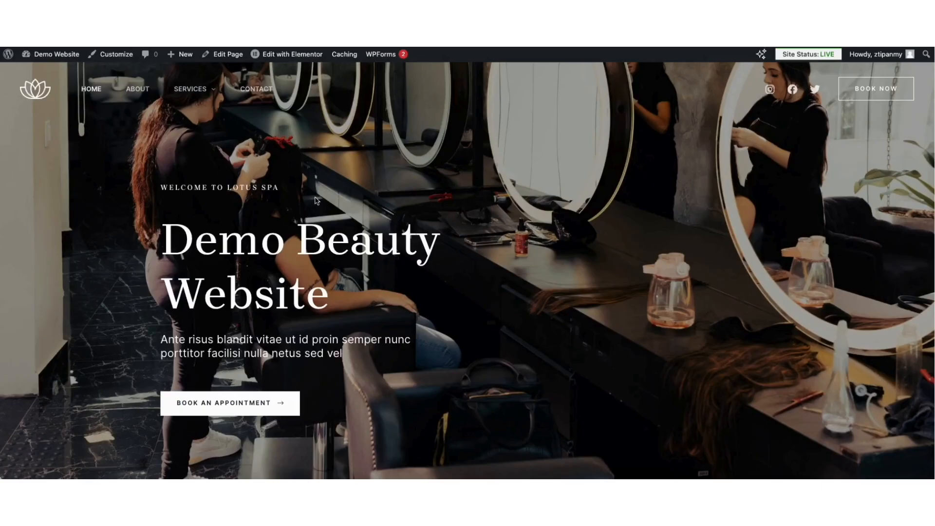
Check the Services submenu on the live site and open the Transparent Header's design settings in the customizer
mouse_move(191, 93)
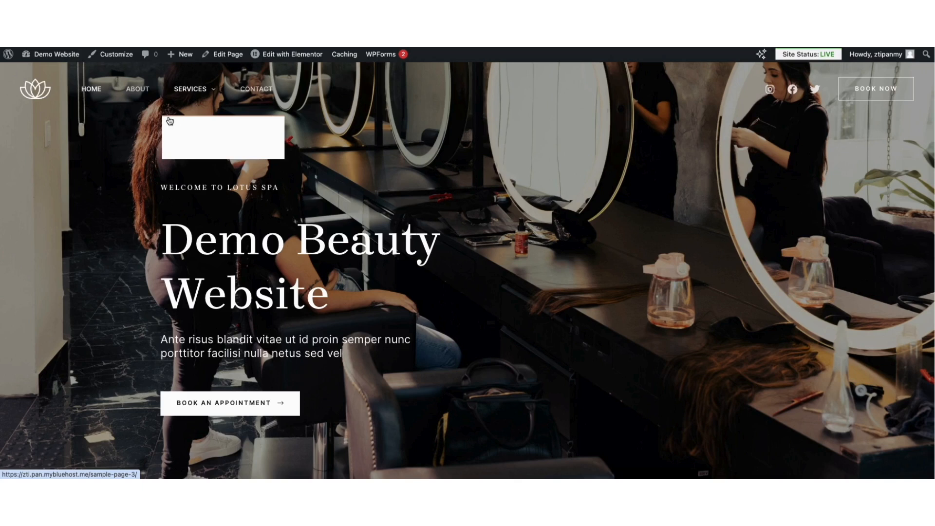
click(115, 55)
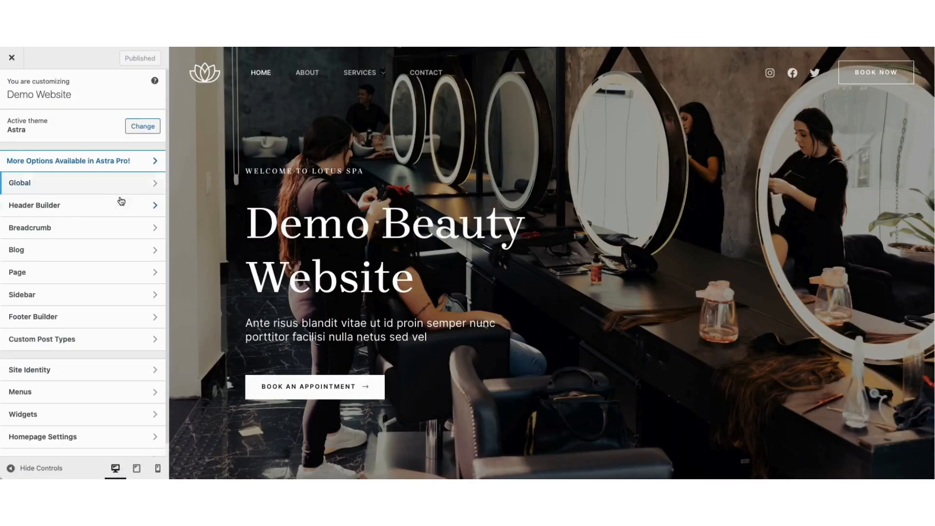
click(99, 205)
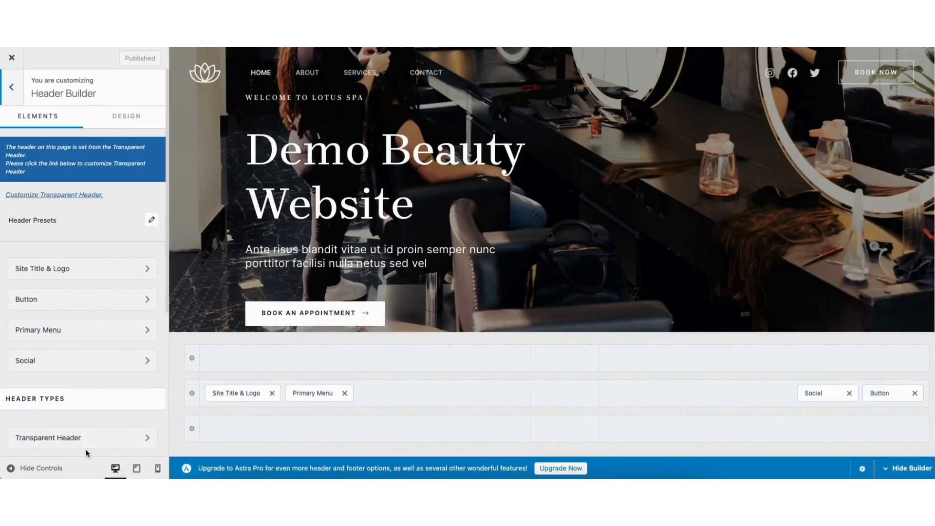
click(73, 436)
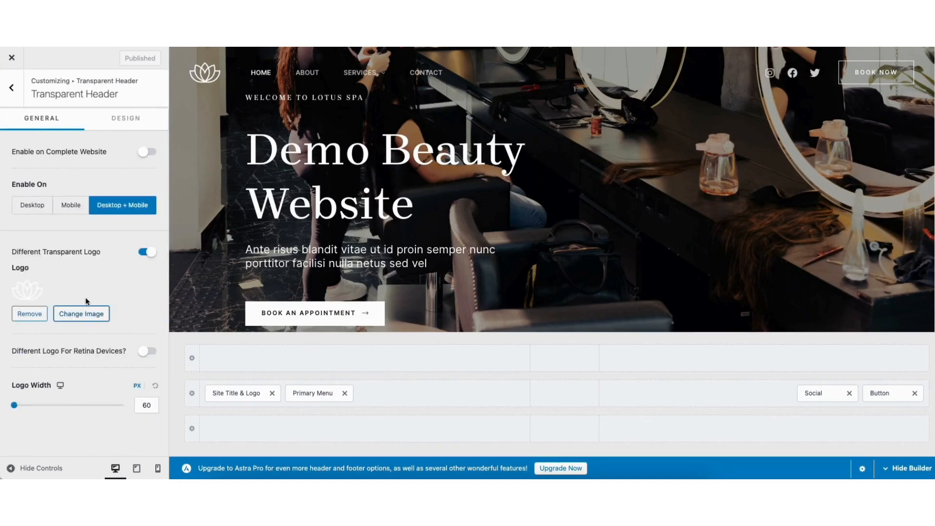
click(119, 122)
drag(166, 161, 167, 271)
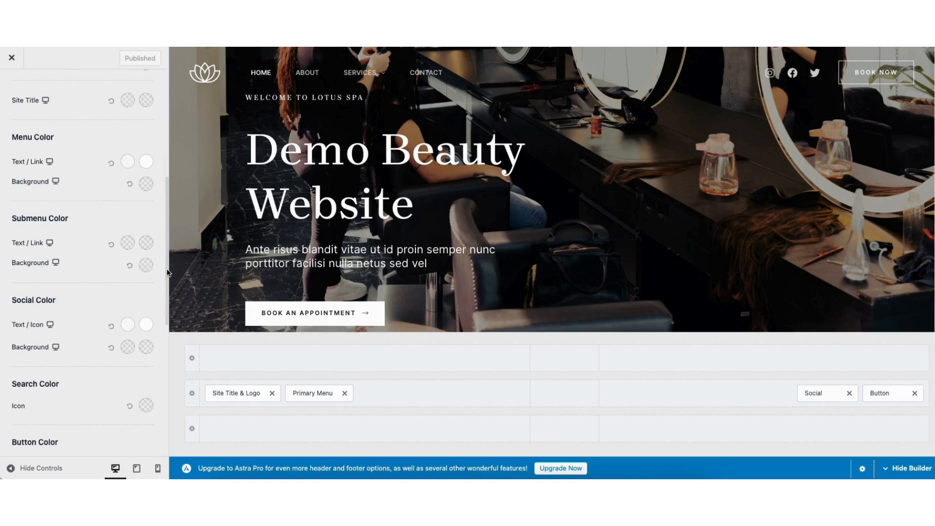
Set the submenu's normal text/link color to dark green 205B4F and check it on the Services submenu
click(128, 242)
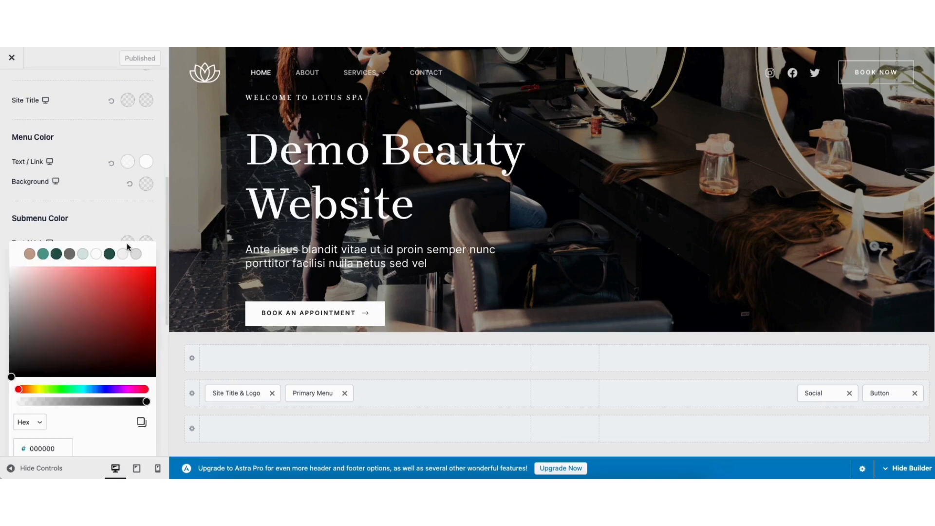
click(57, 254)
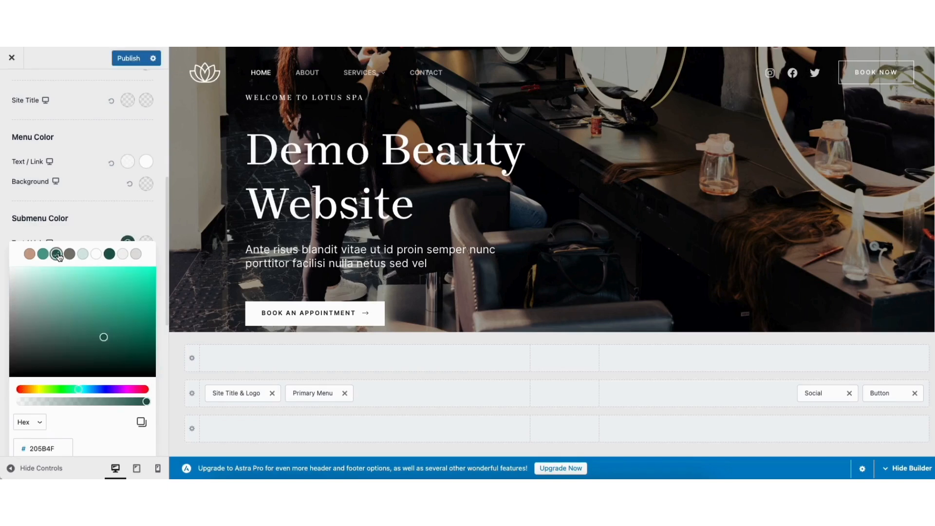
mouse_move(361, 74)
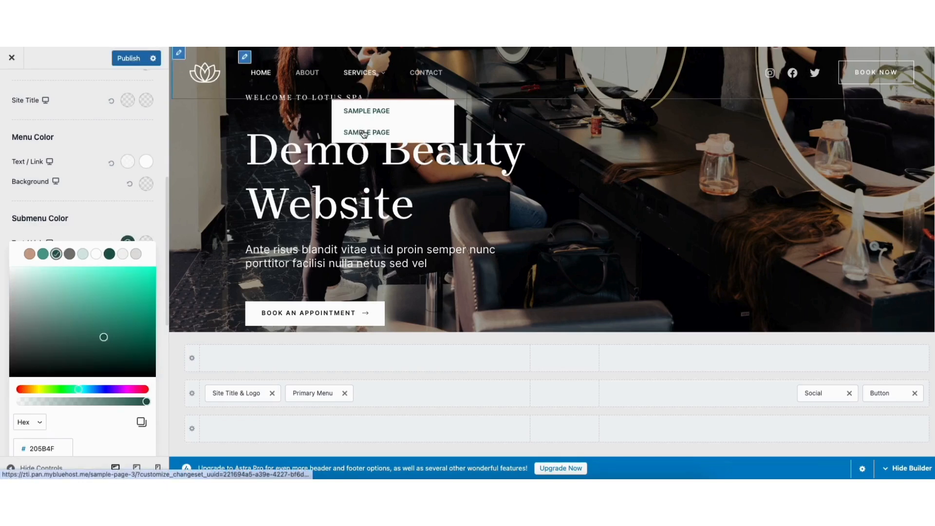
click(107, 228)
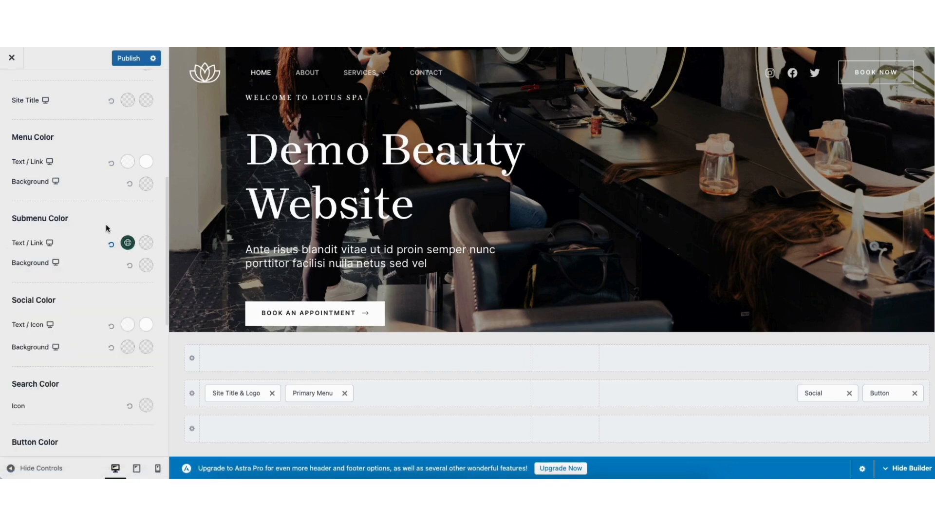
Set the submenu's hover/active text color to CBA590, check the Services submenu and publish the header changes
click(145, 242)
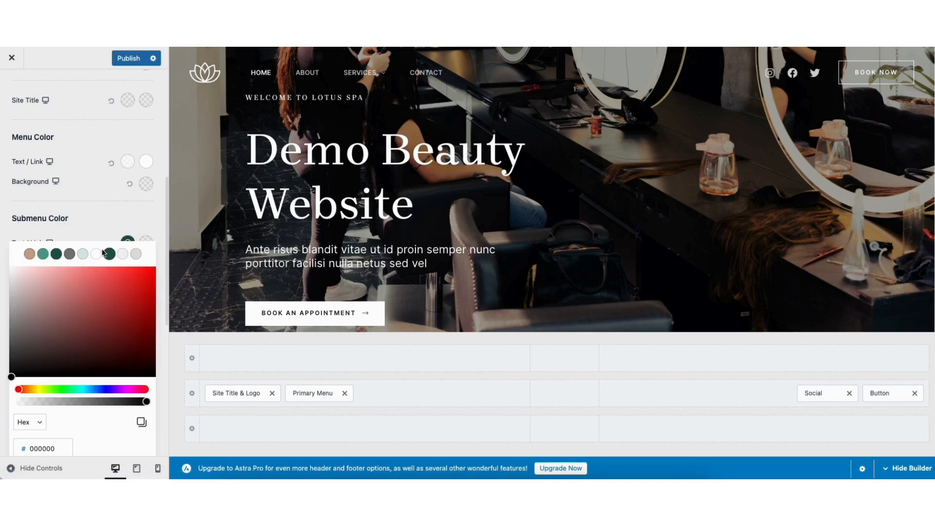
click(29, 255)
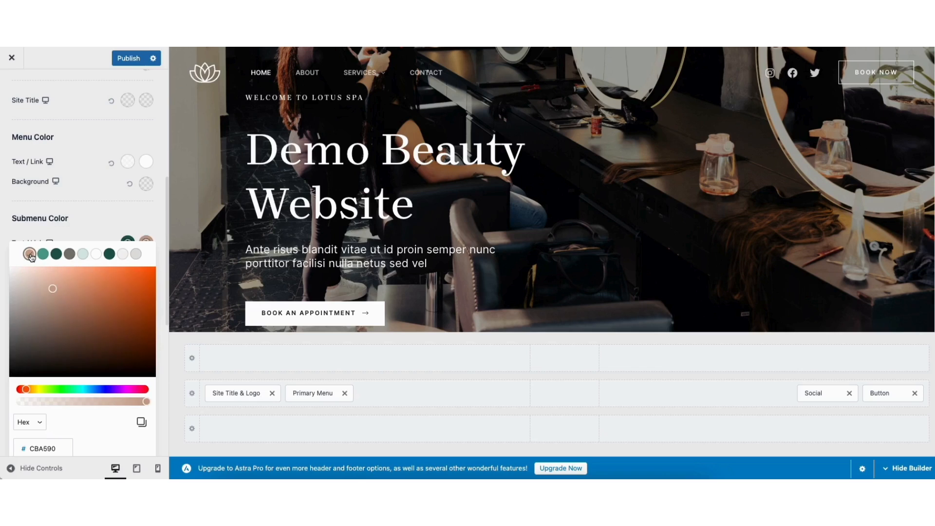
mouse_move(361, 73)
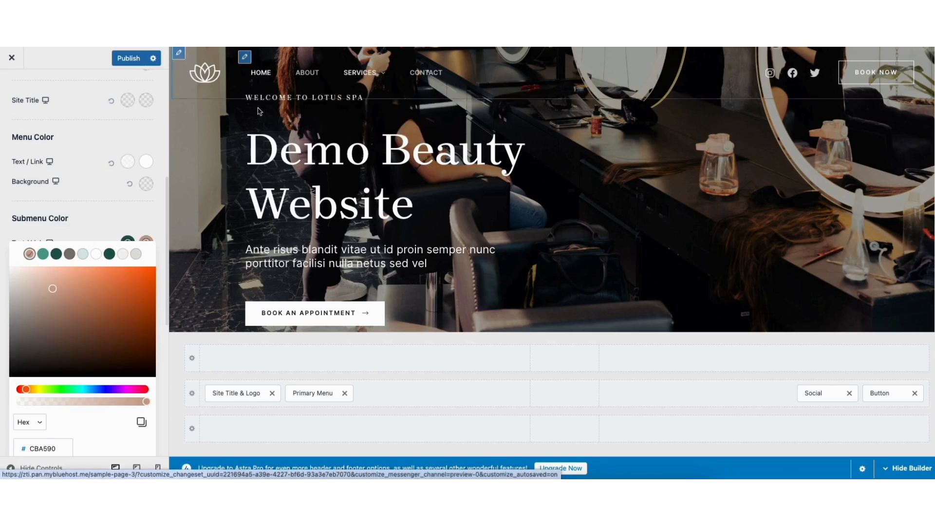
click(127, 58)
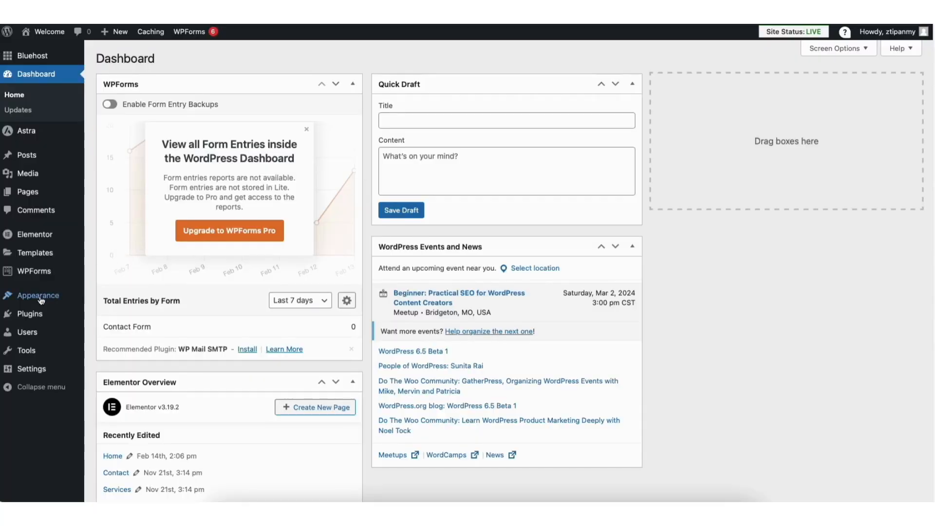
Open the Footer Builder from the dashboard and review the content and design settings of the HTML 1 element
mouse_move(38, 301)
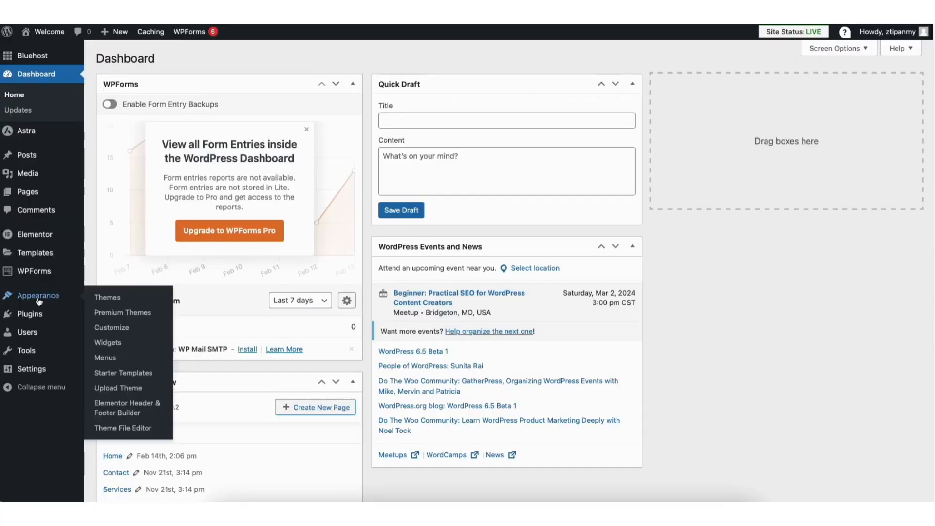
click(113, 328)
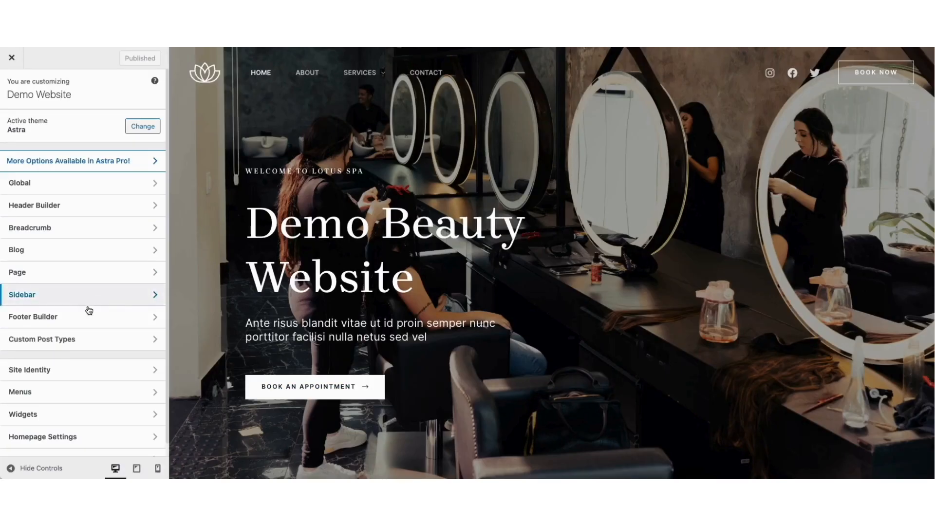
click(84, 316)
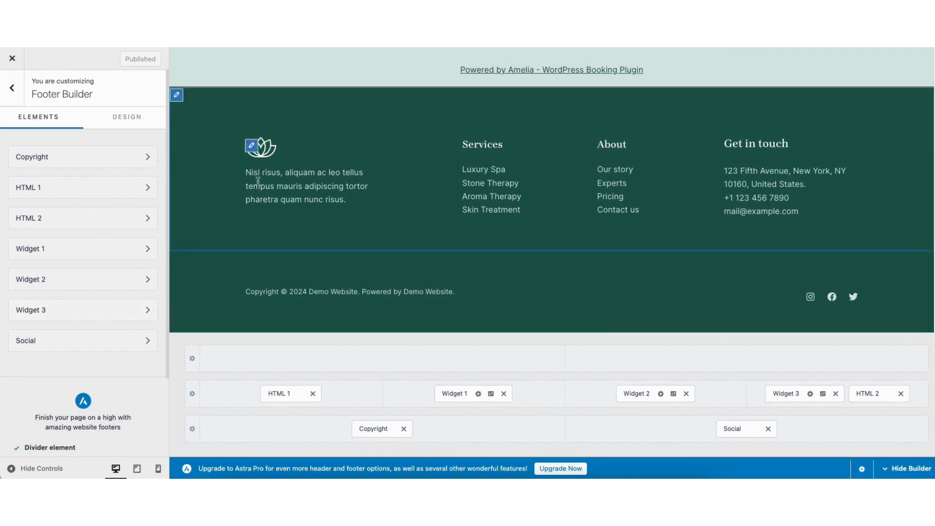
click(252, 146)
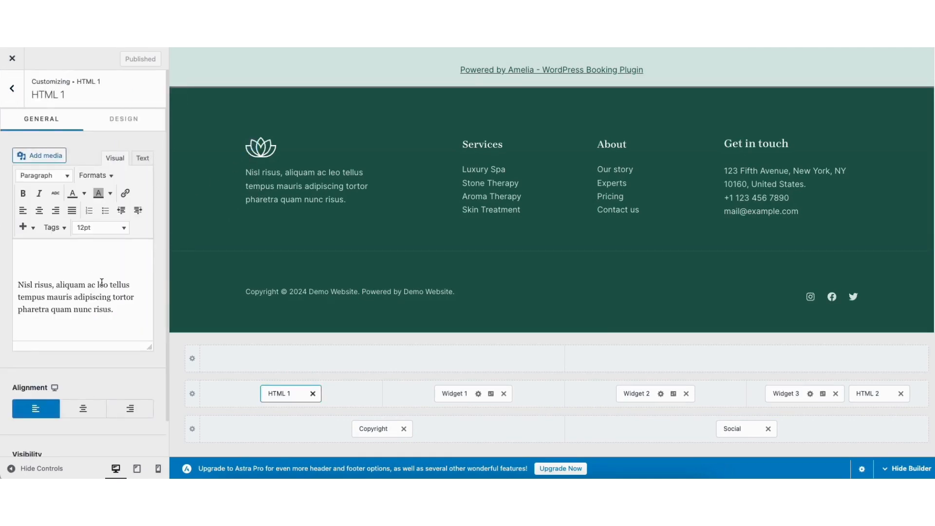
click(112, 121)
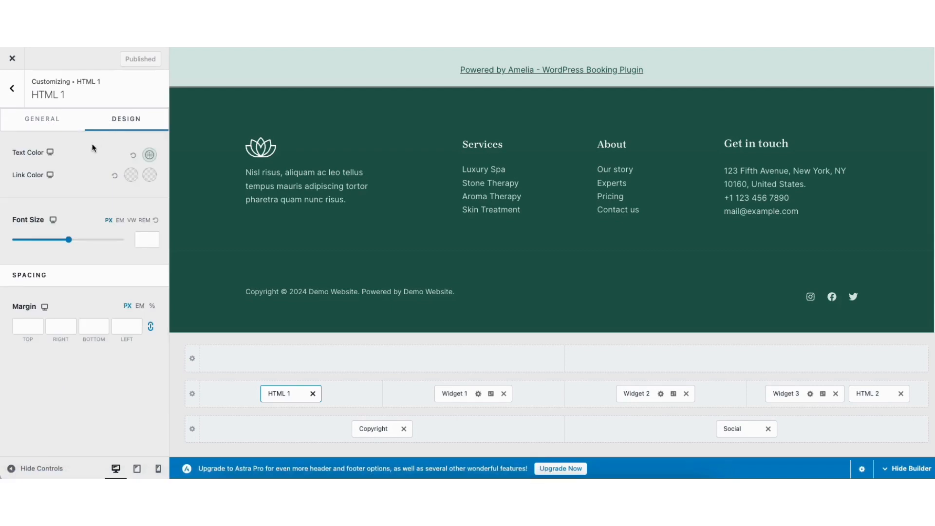
click(56, 122)
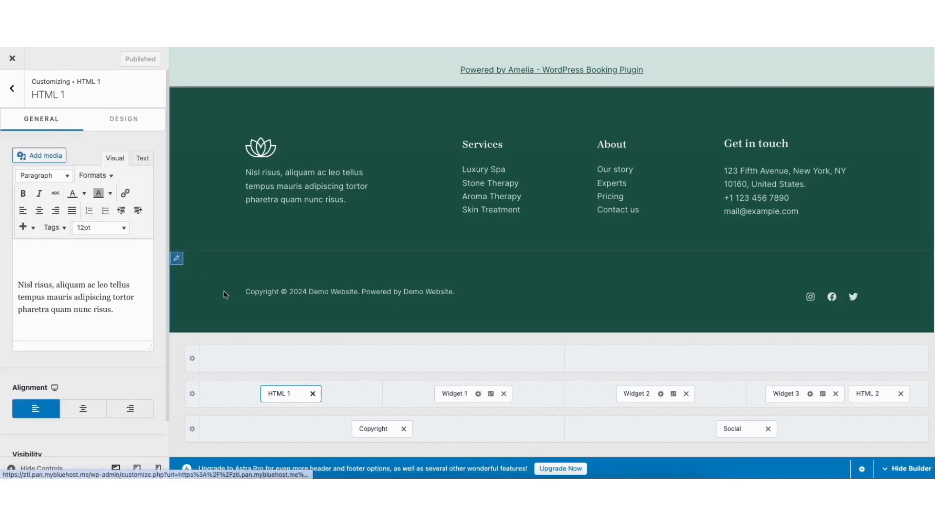
Review the footer Social Icons' general and design settings, and remove the Social element from the footer
click(571, 290)
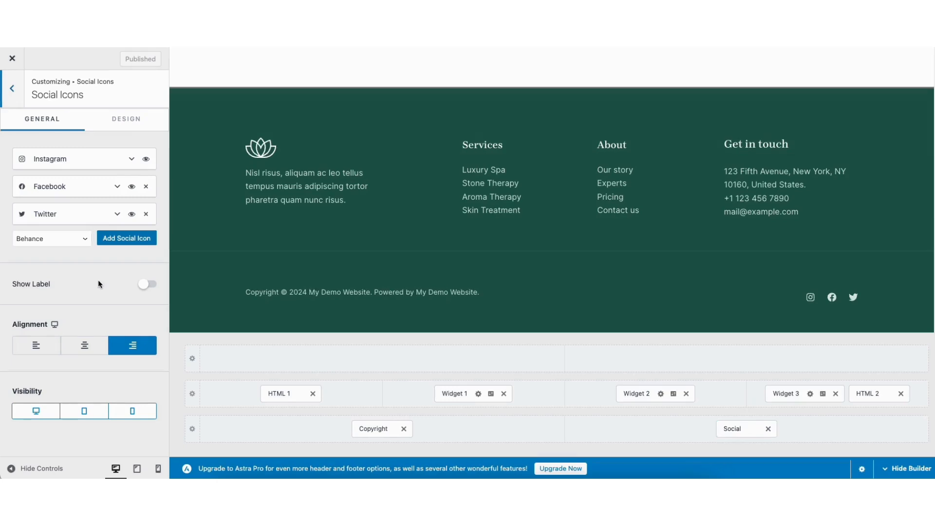
click(120, 125)
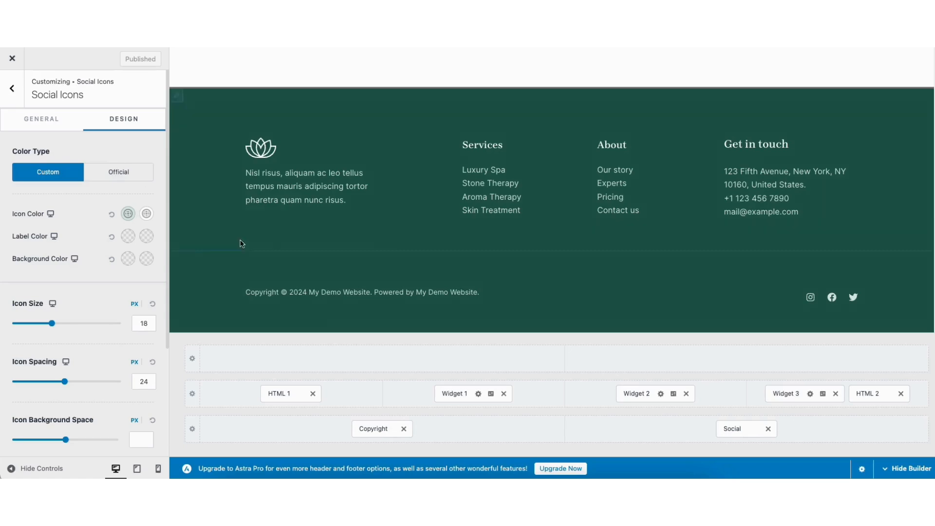
click(768, 429)
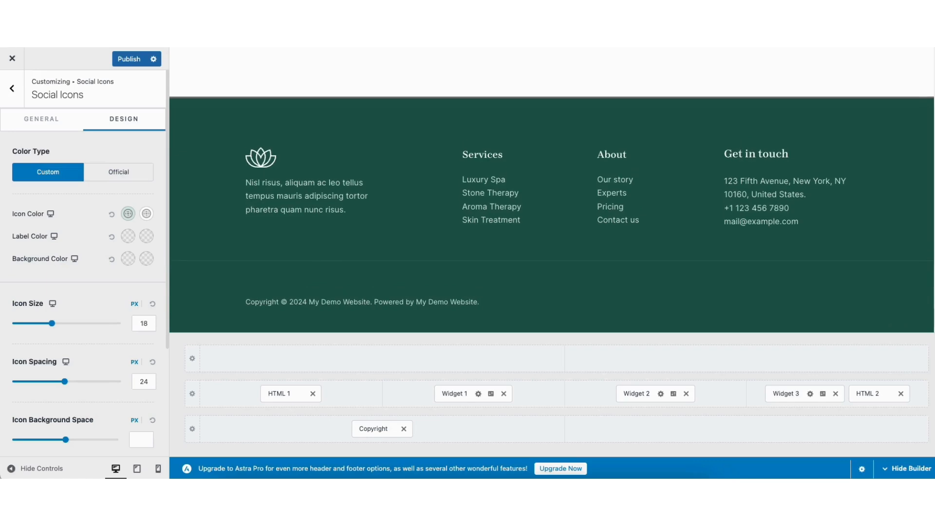
Set the Primary Footer to 3 columns and add the Social element to the footer
click(177, 118)
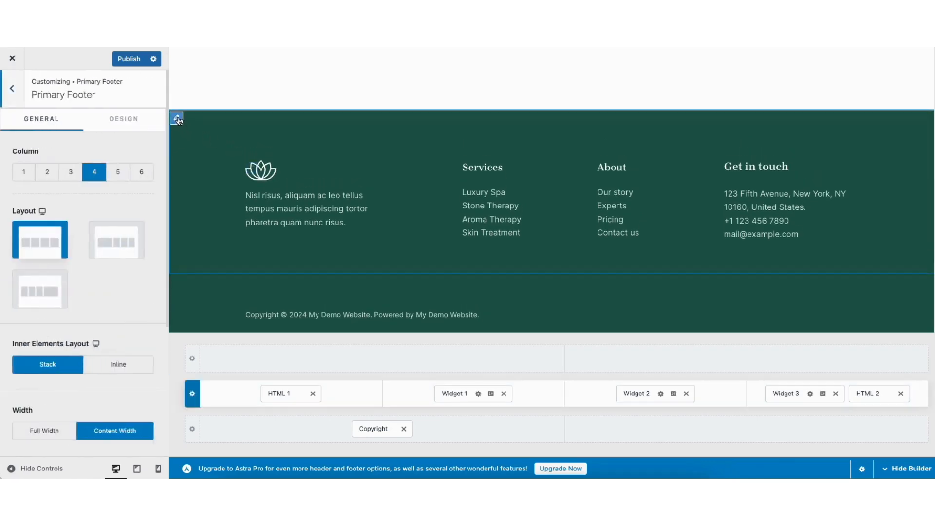
click(71, 174)
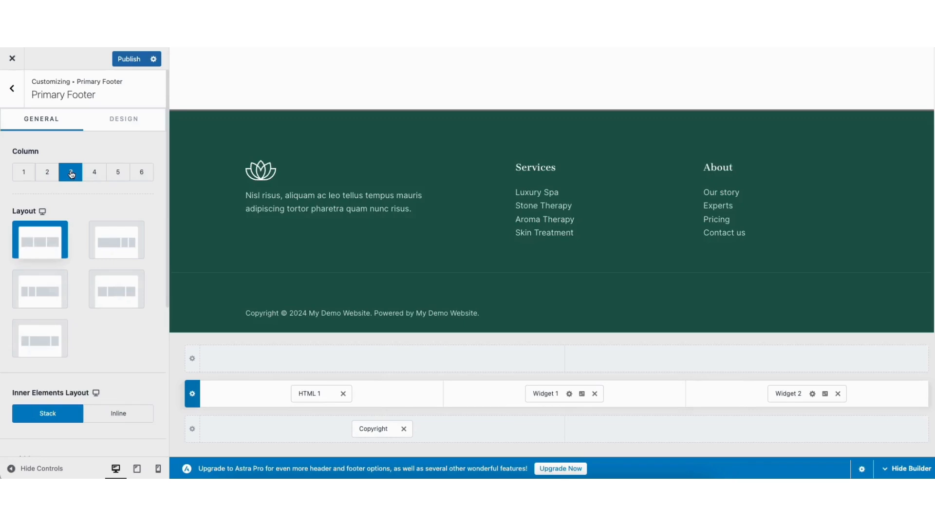
click(383, 359)
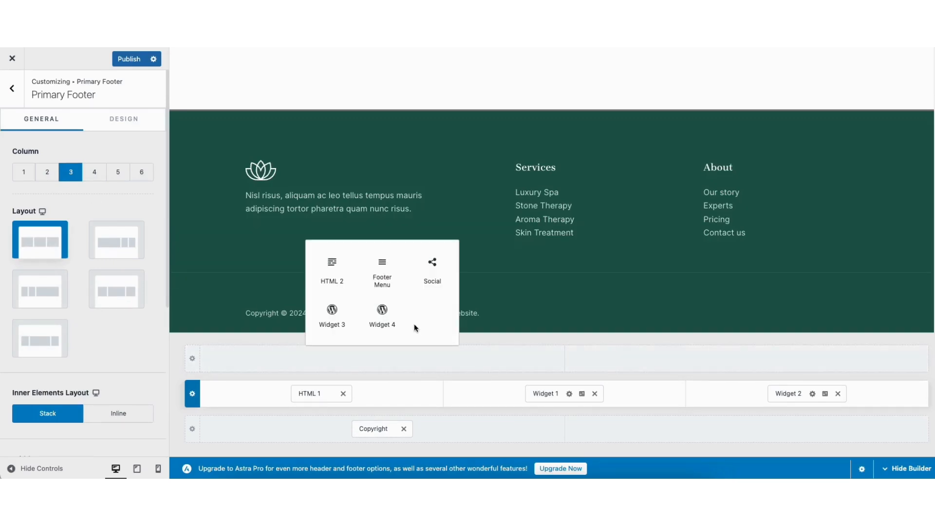
click(432, 273)
Leave the Footer Builder, open the header's Book Now button settings and remove the button from the header
click(11, 91)
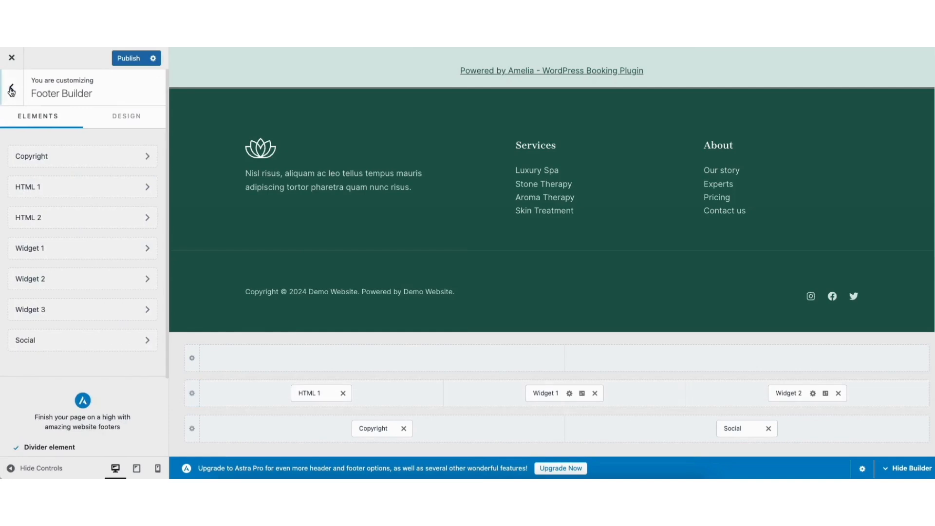
click(11, 91)
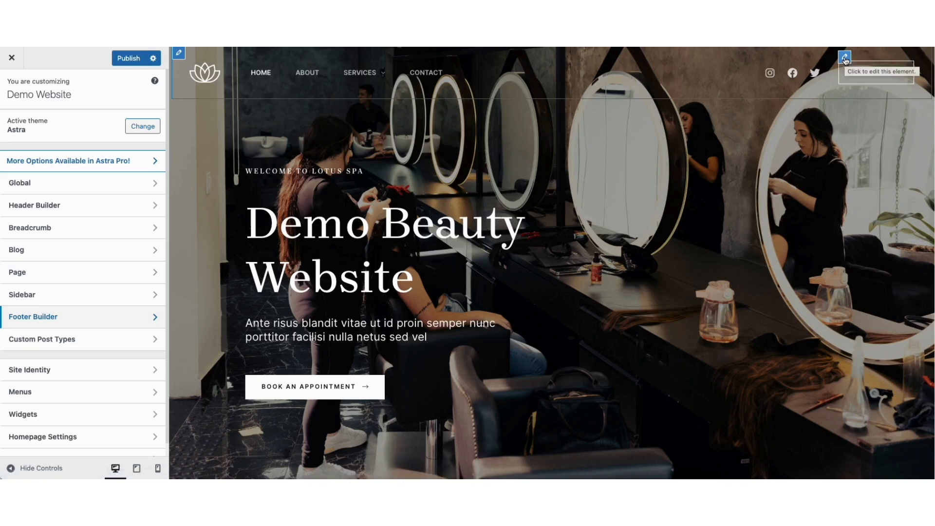
click(844, 57)
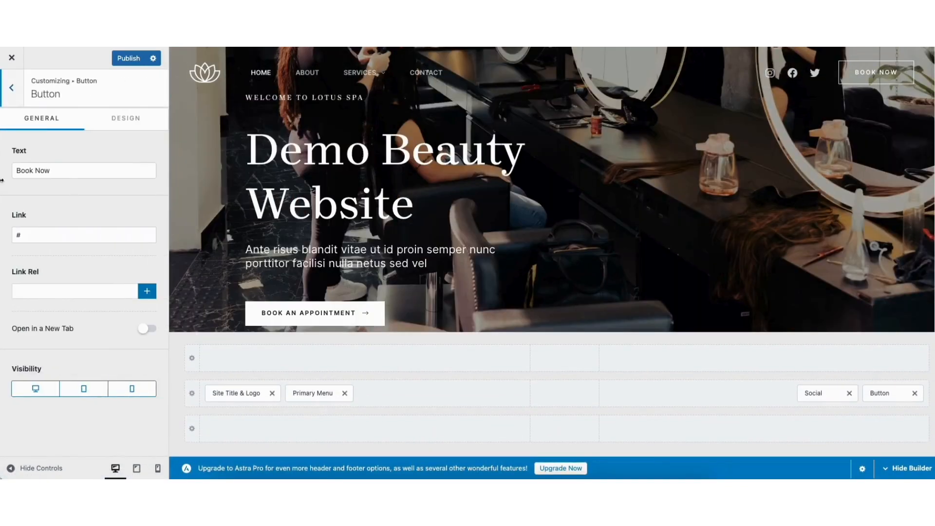
drag(13, 170, 66, 170)
click(75, 204)
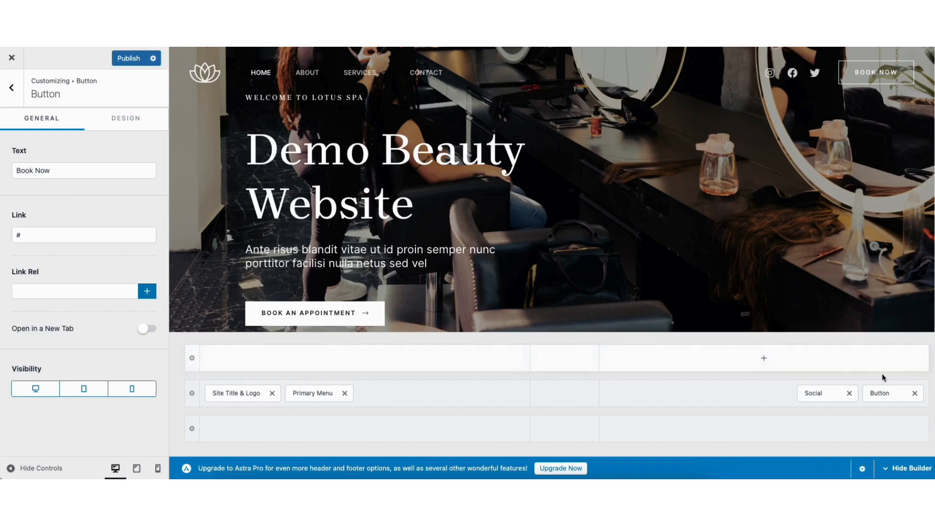
click(914, 393)
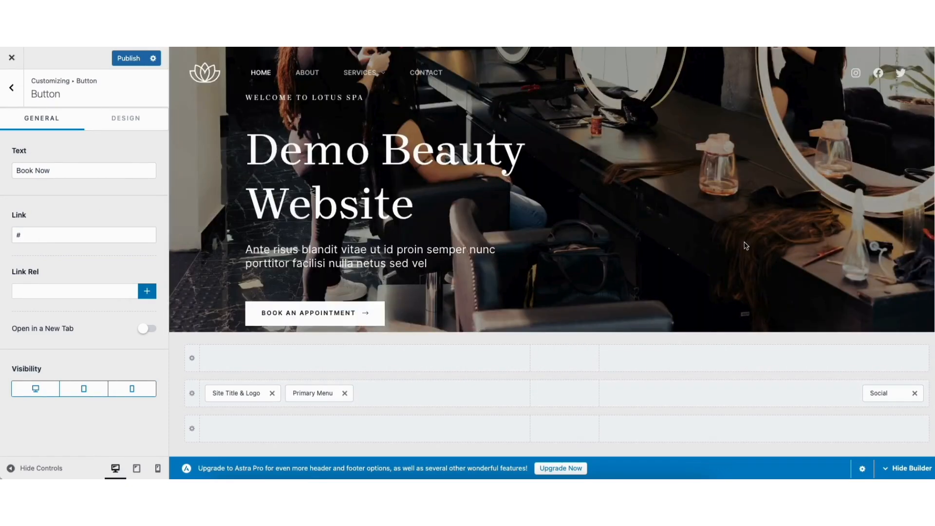
Move the Primary Menu beside the Social element in the header, and review the logo's Transparent Header general and design settings
drag(313, 392, 804, 400)
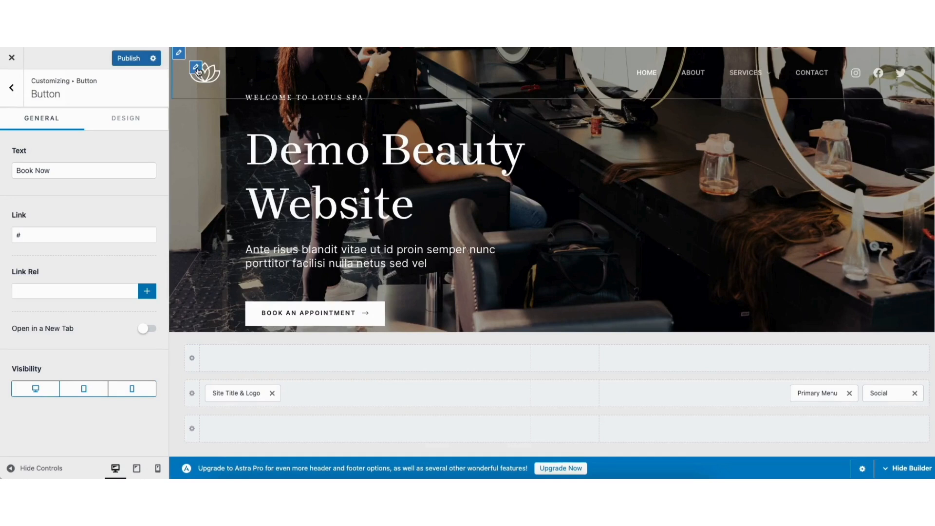
click(197, 71)
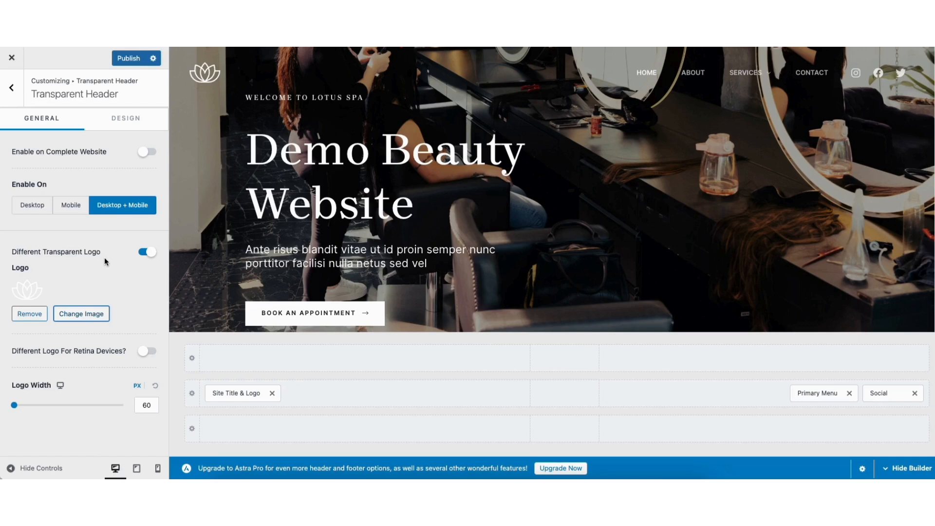
click(119, 119)
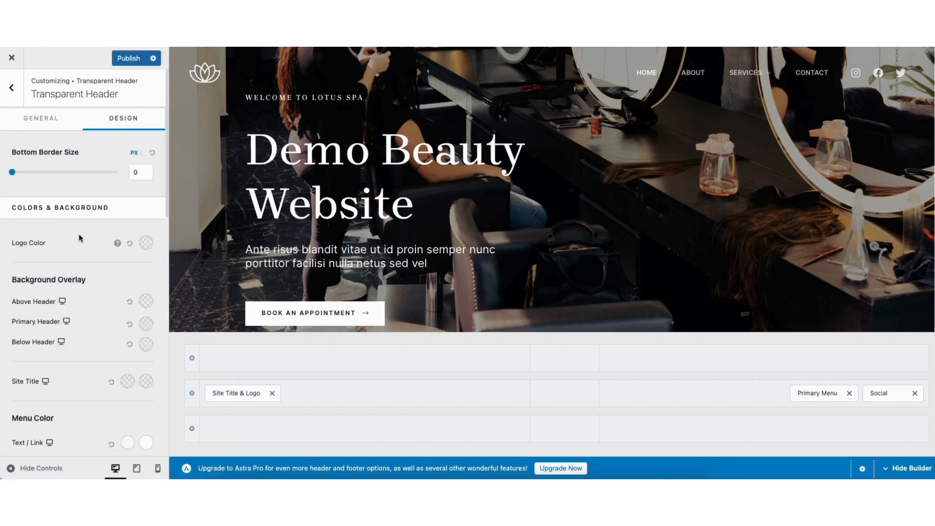
click(13, 89)
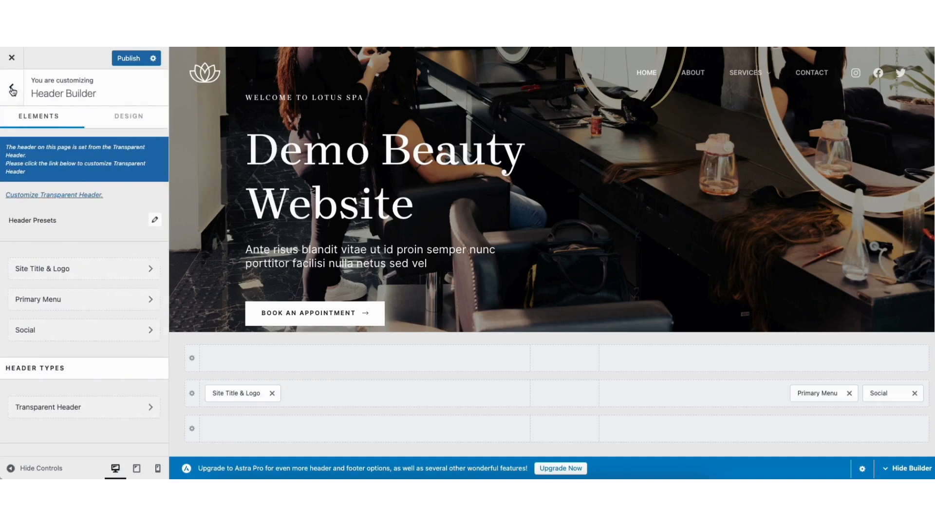
Leave the Header Builder and look at the Site Identity options for the site icon, title and logo
click(12, 90)
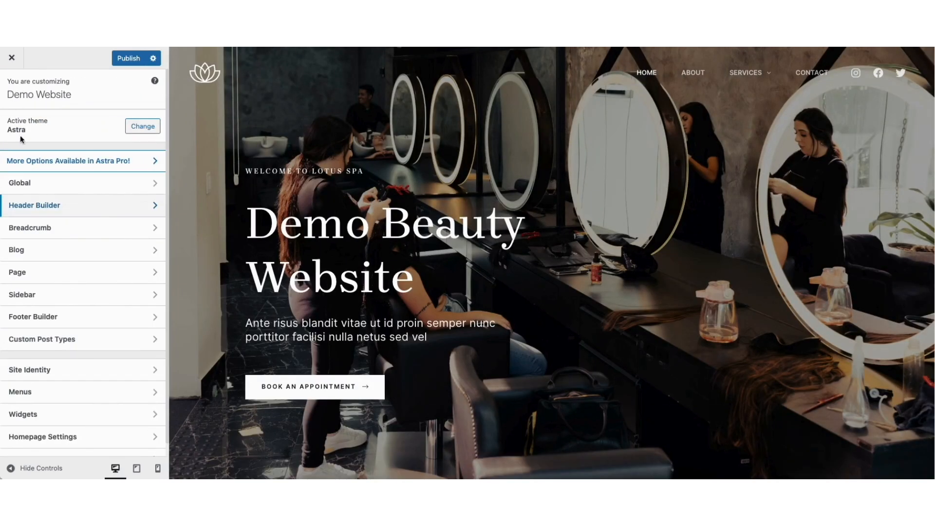
click(43, 369)
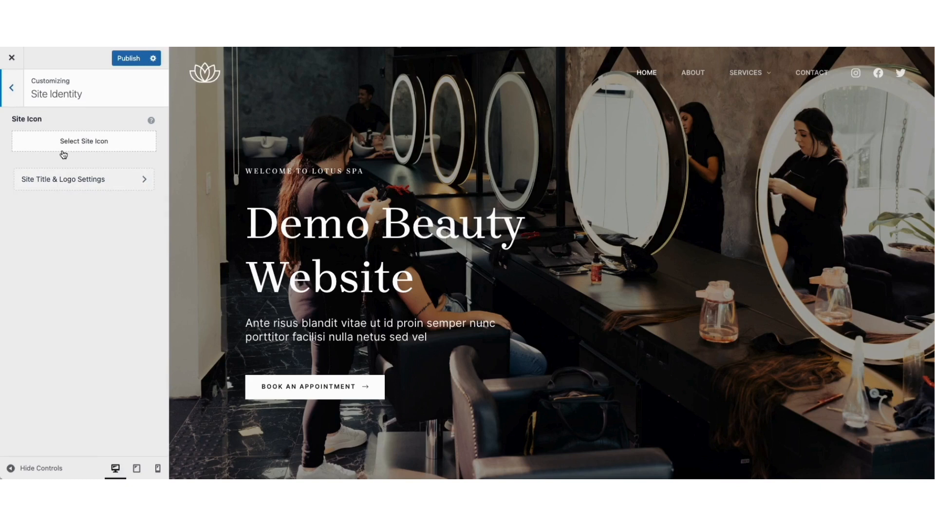
click(14, 92)
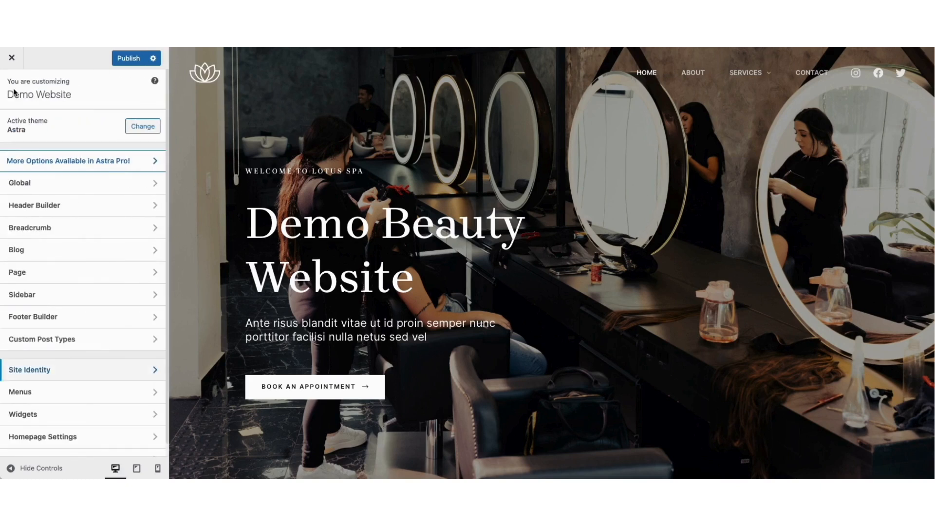
Review the theme's Global settings for Typography, Colors and Buttons
click(41, 185)
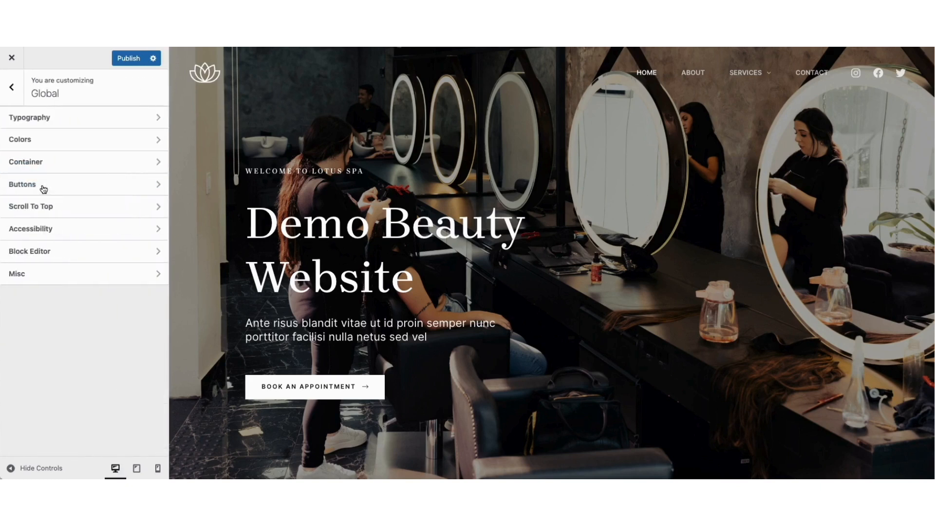
click(71, 119)
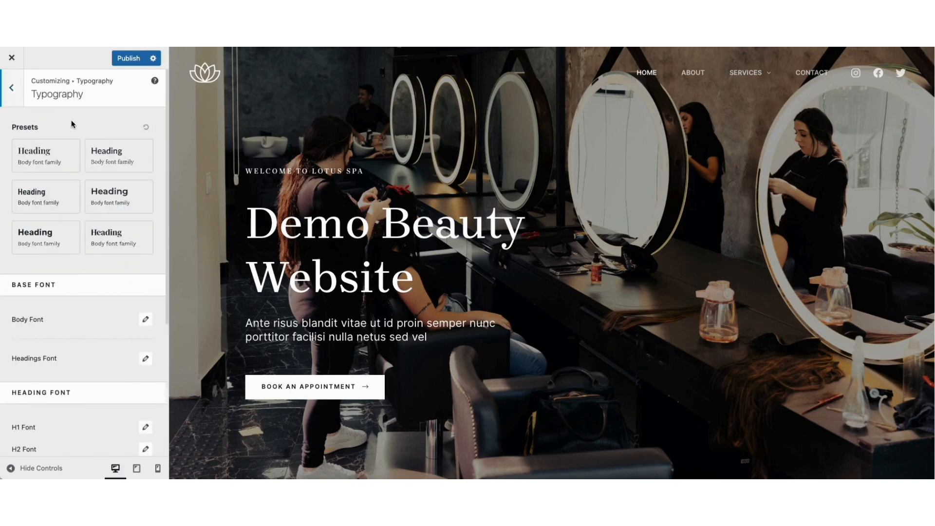
click(14, 89)
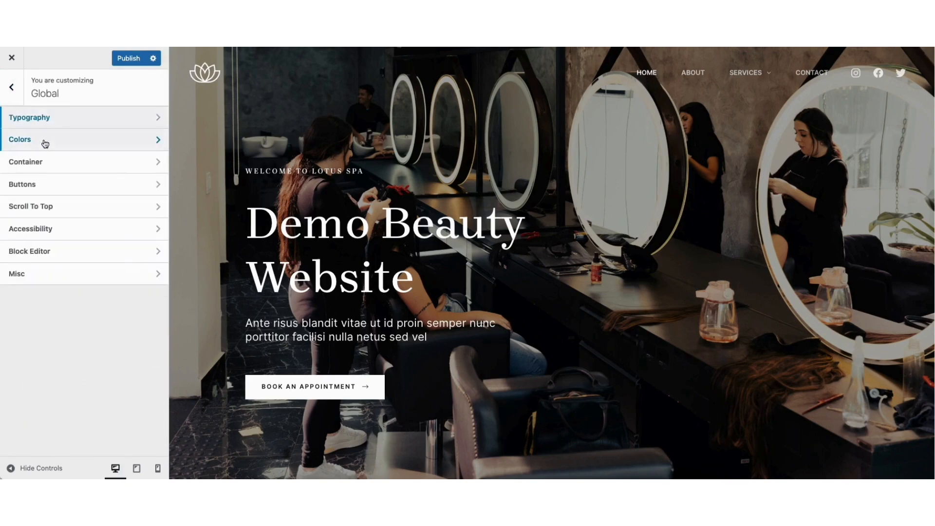
click(42, 140)
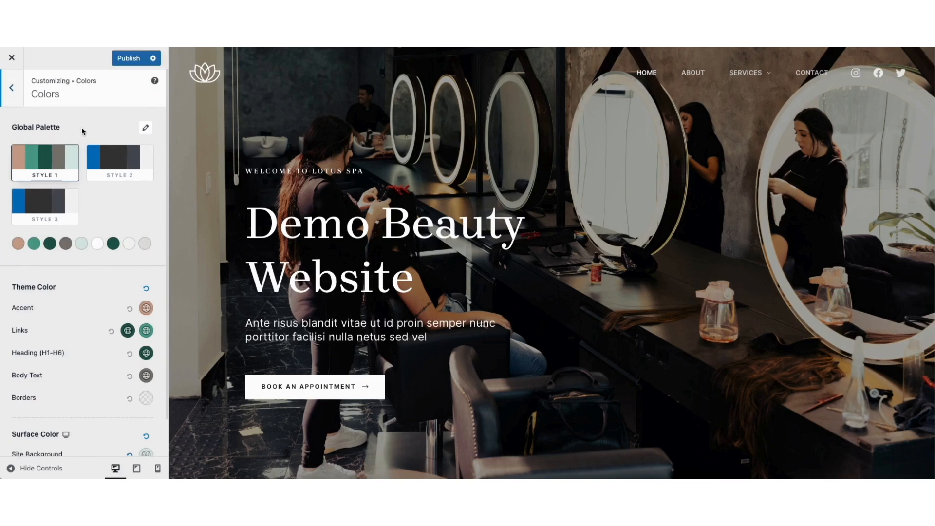
click(14, 92)
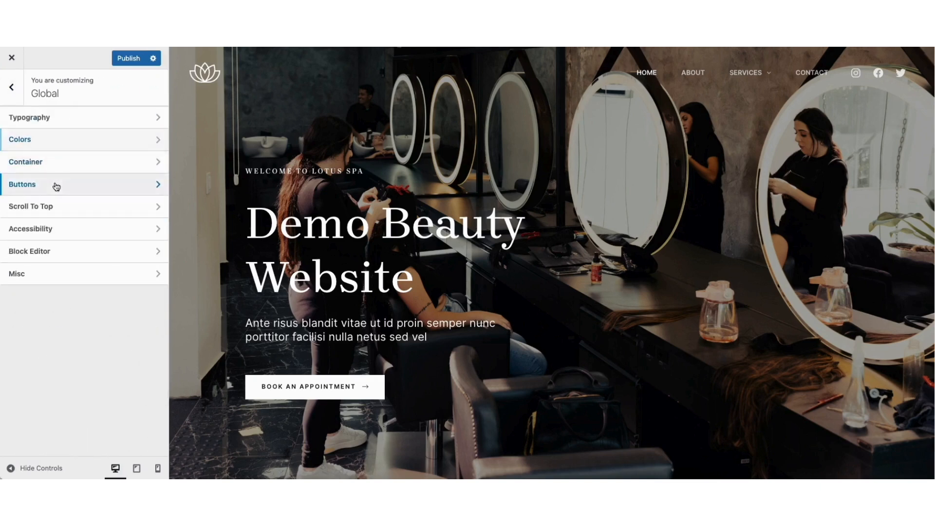
click(56, 185)
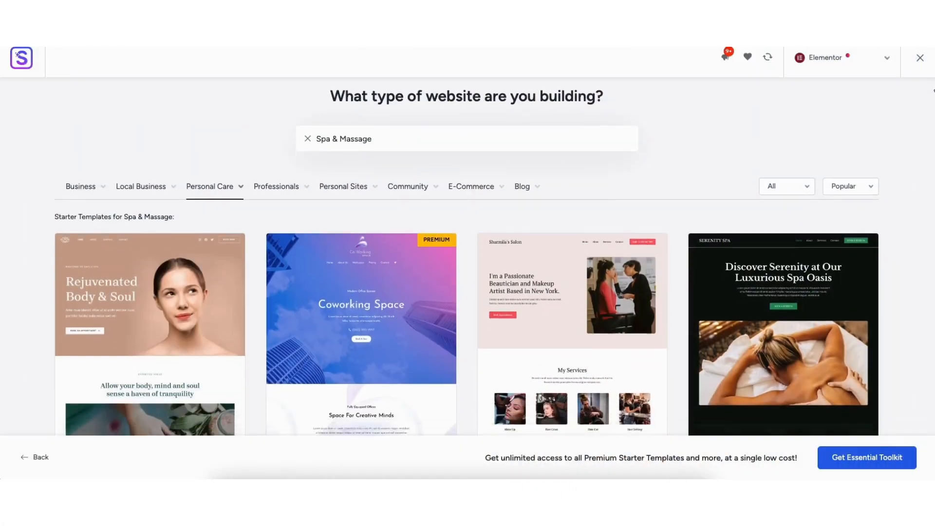
scroll(466, 312, down, 6)
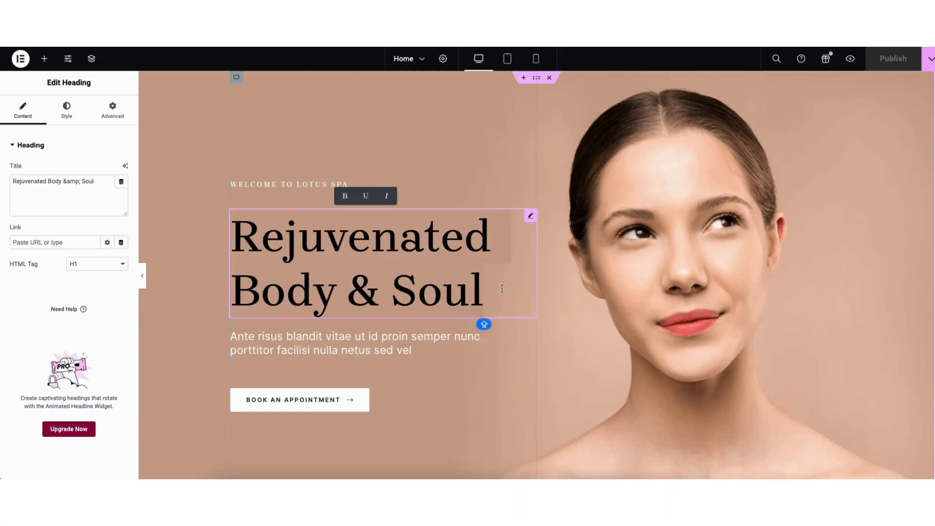
text(Demo)
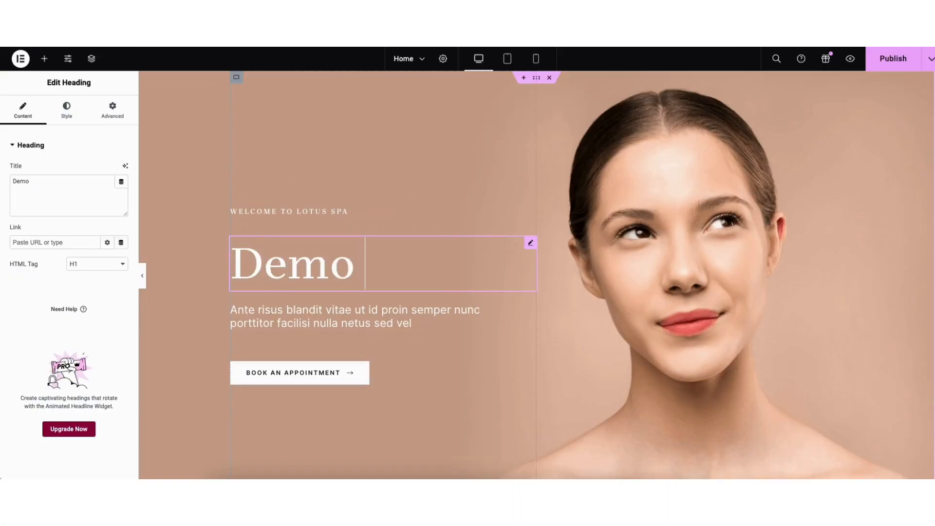
text( Beauty Website)
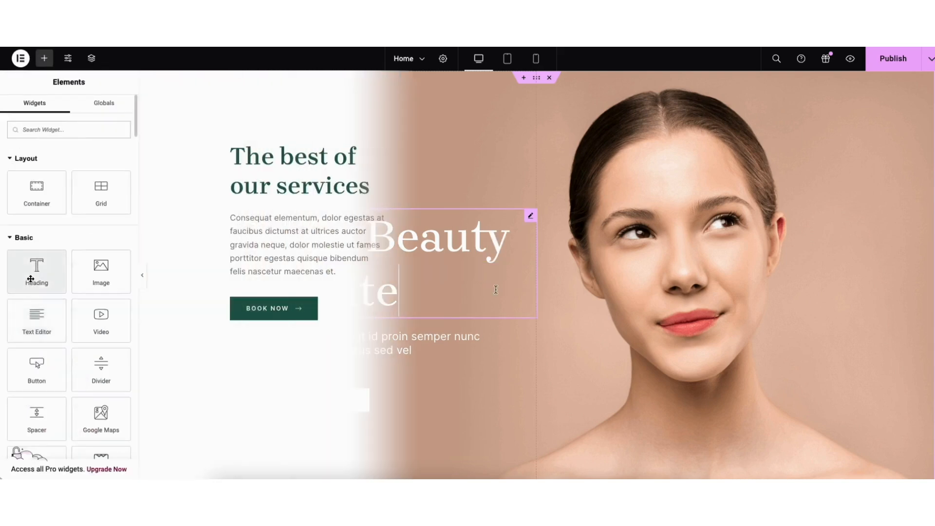
drag(37, 272, 284, 291)
drag(36, 362, 294, 280)
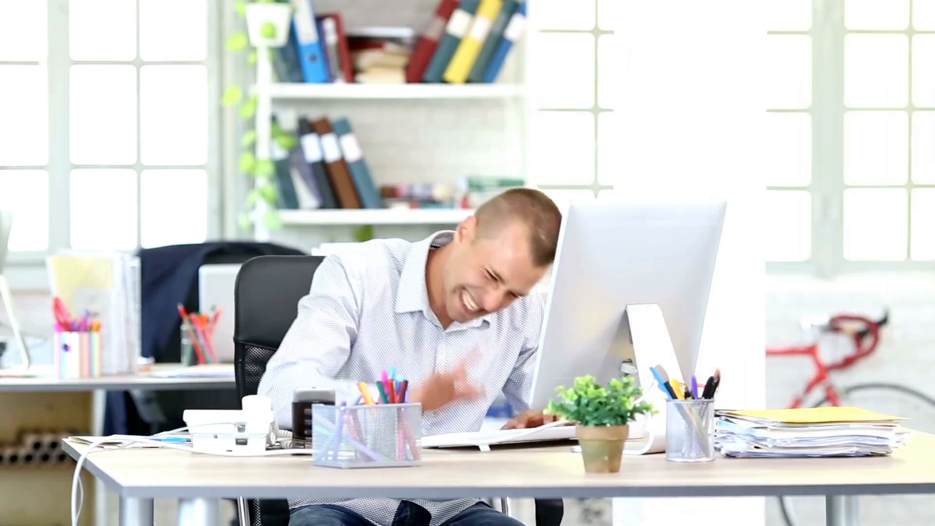